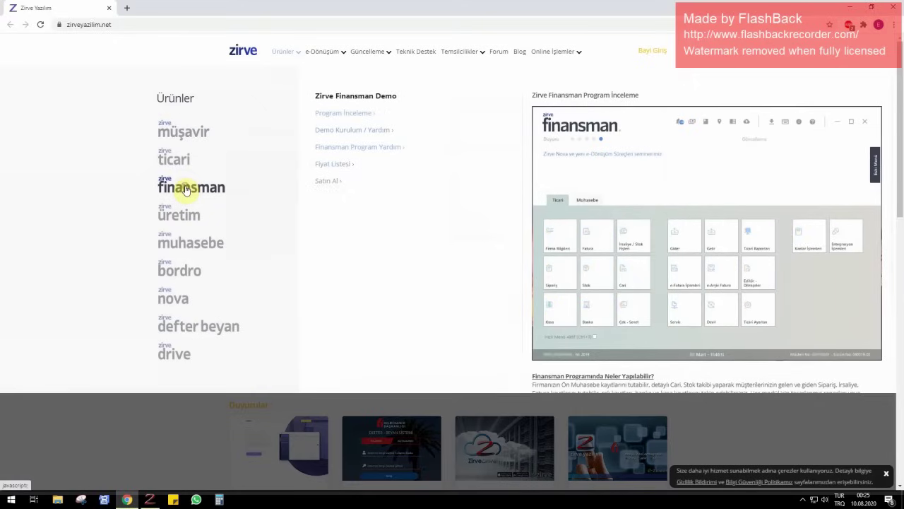
- Show the Zirve Finansman 'Demo Kurulum / Yardım' content on the Zirve Yazılım site
click(336, 137)
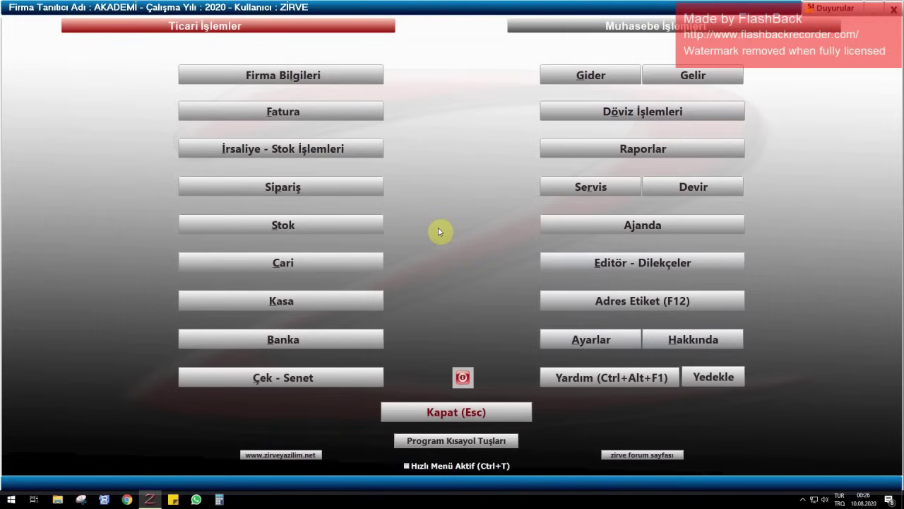
- Create company folder AKADEMİEĞİTİM titled 'AKADEMİ EĞİTİM KURUMLARI TİC.LTD.ŞTİ.', save it, and close the page
click(242, 76)
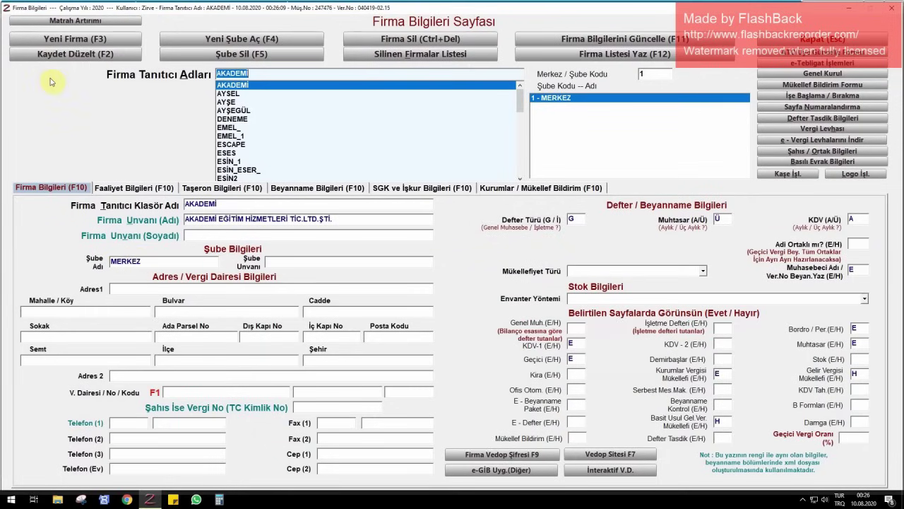
click(71, 54)
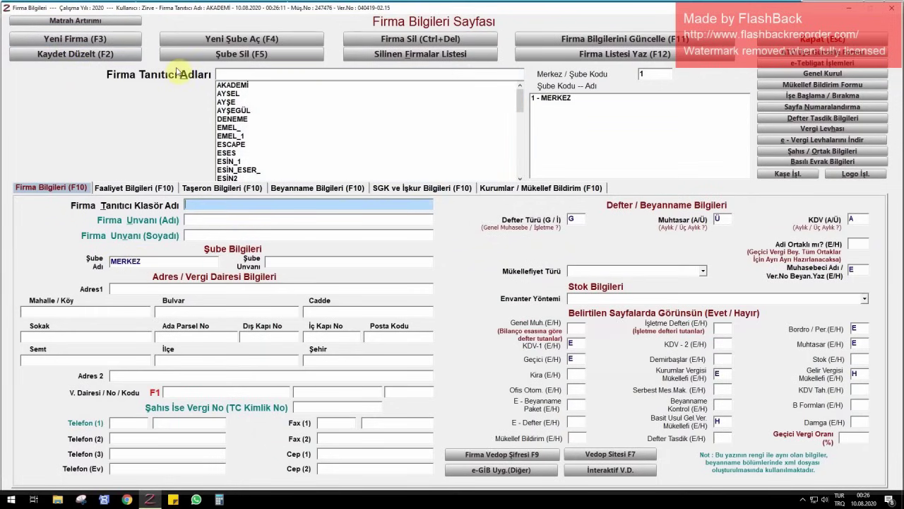
text(AKADEMİEĞİTİM)
click(308, 219)
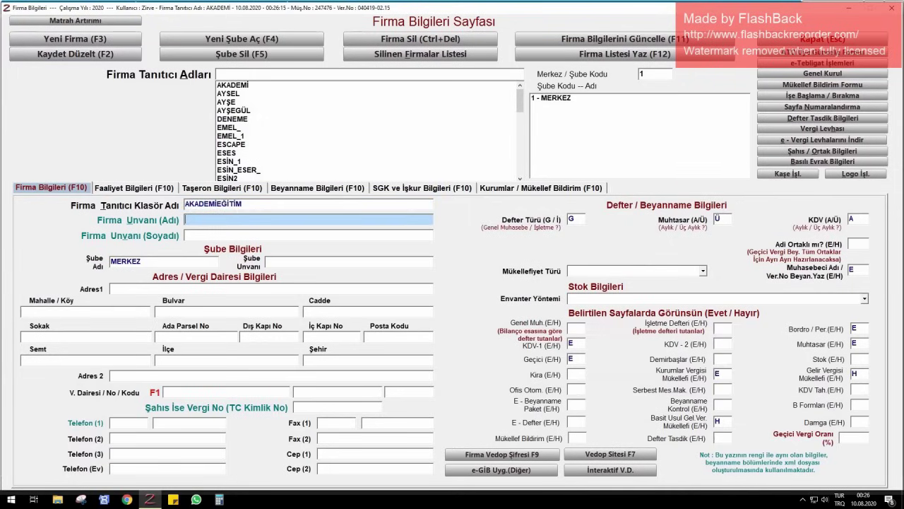
text(AKADEMİ EĞİTİM KURUMLARI)
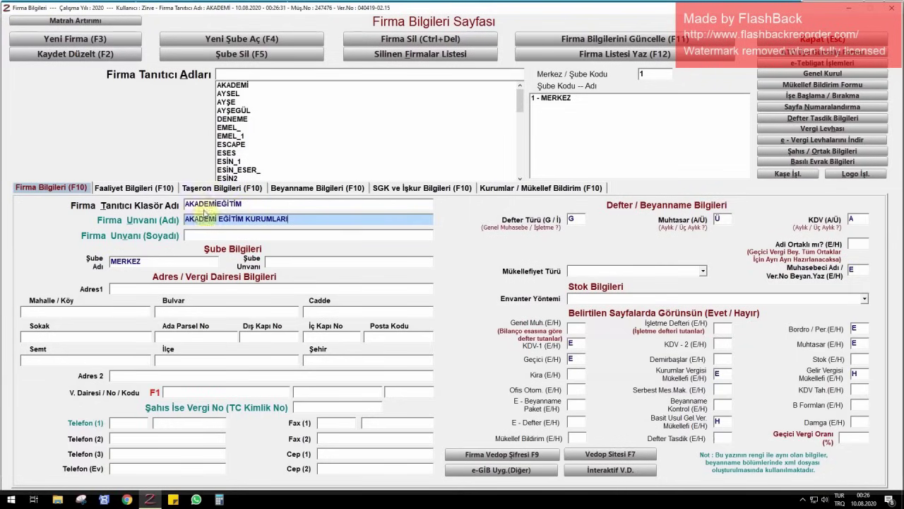
click(286, 219)
text(TİC.LTD.ŞTİ.)
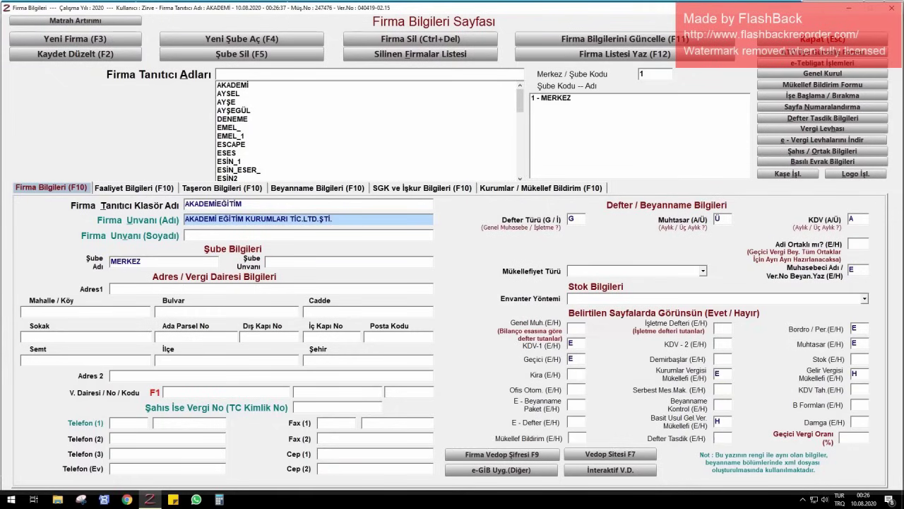
key(Return)
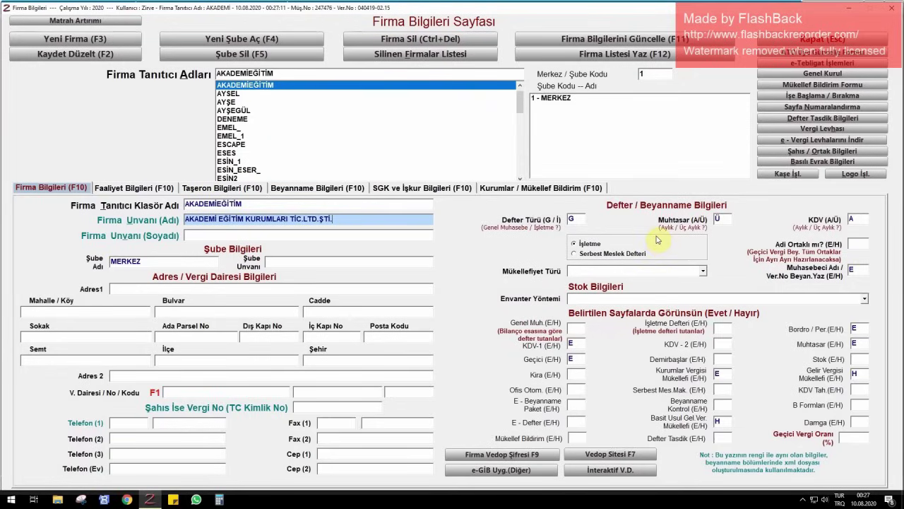
click(390, 42)
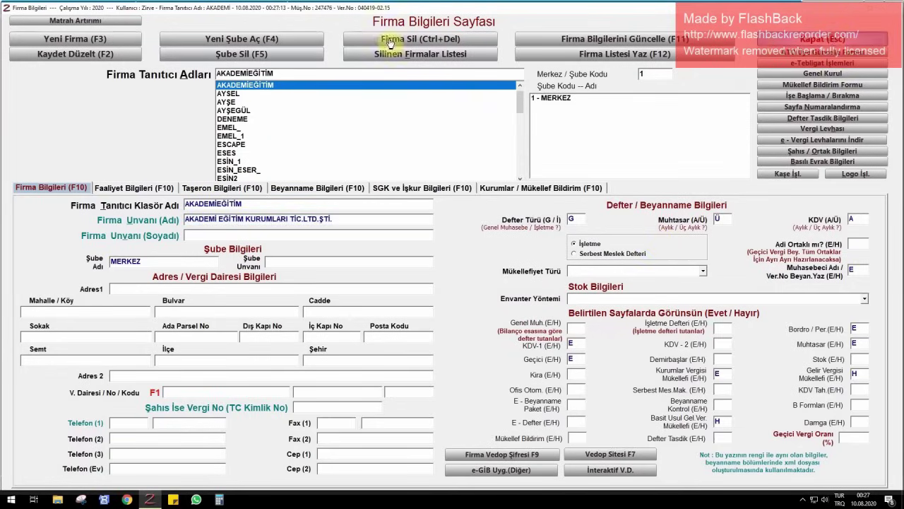
key(Escape)
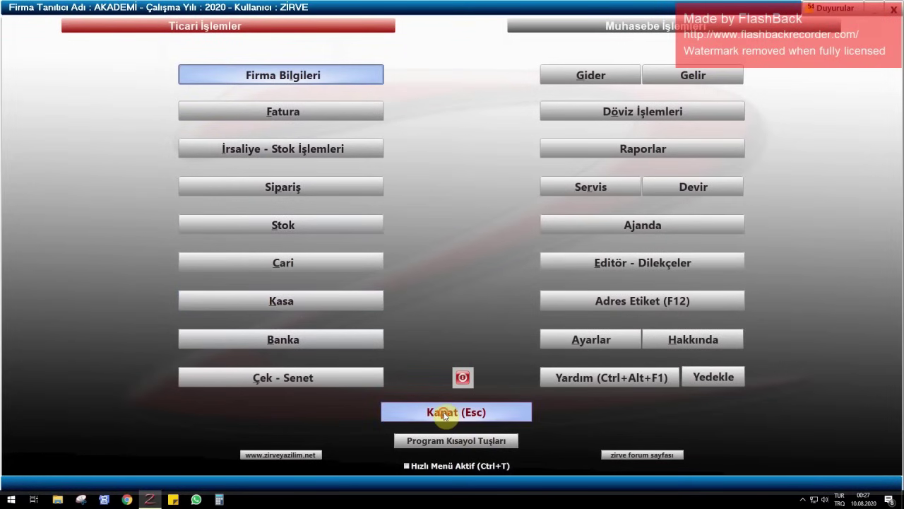
- Log into the AKADEMİEĞİTİM company for 2020 from the login screen
click(444, 414)
click(305, 344)
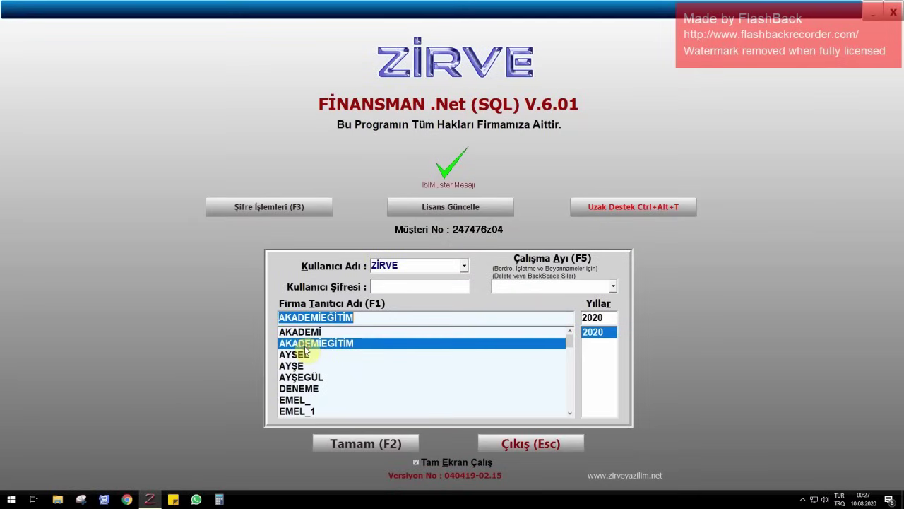
click(364, 445)
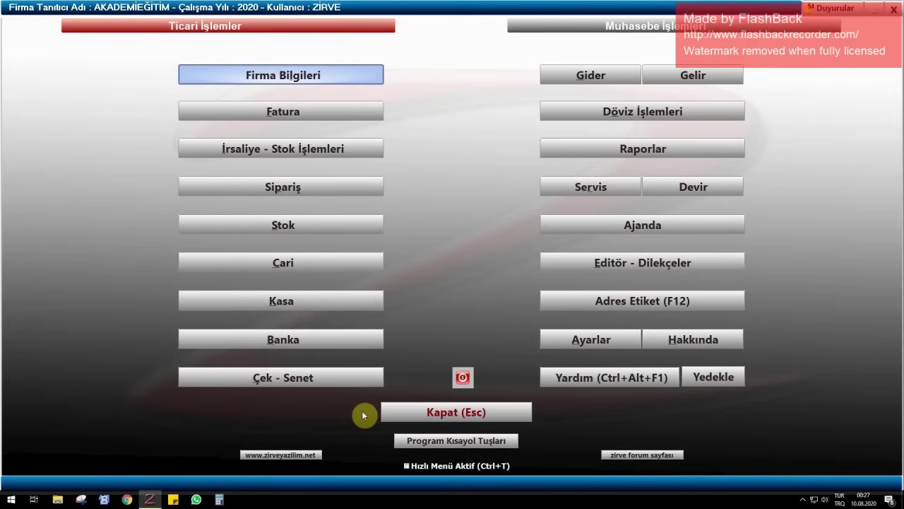
click(276, 82)
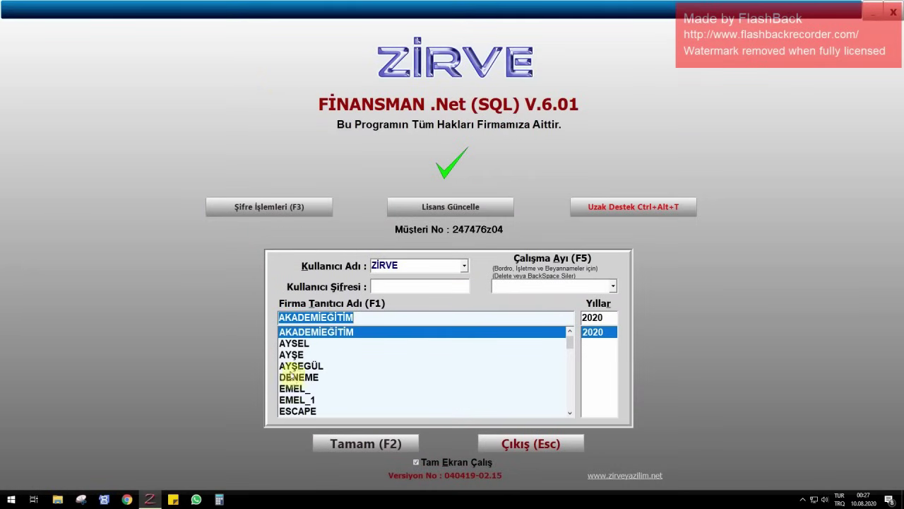
click(378, 445)
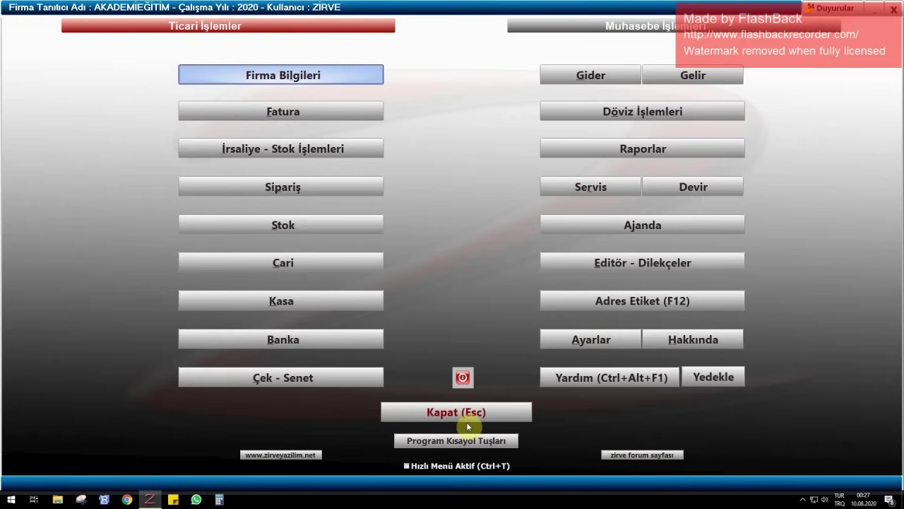
click(466, 420)
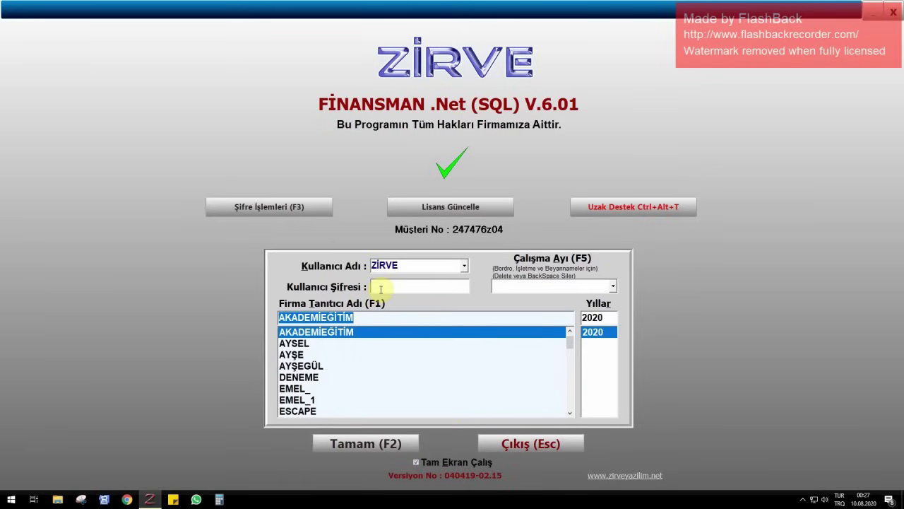
click(364, 442)
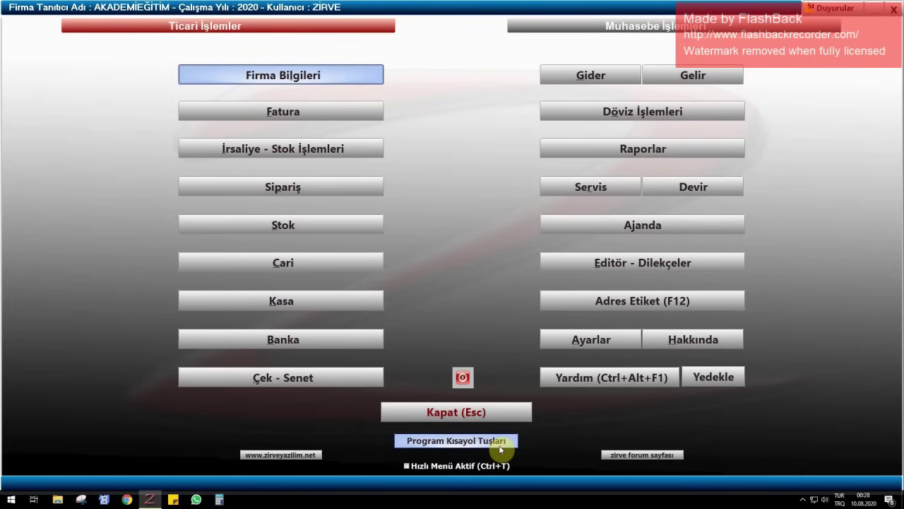
- Start new bank card 01 for AKBANK with branch ÇANKAYA
click(304, 341)
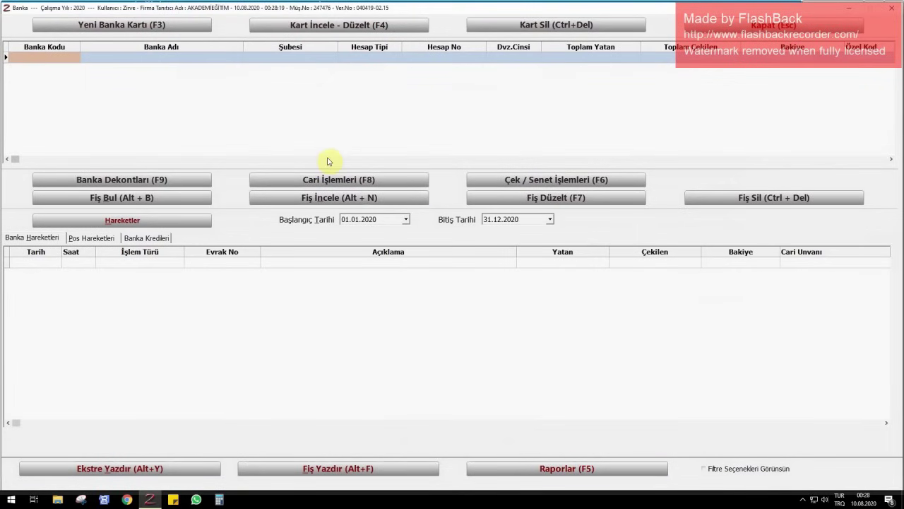
click(773, 29)
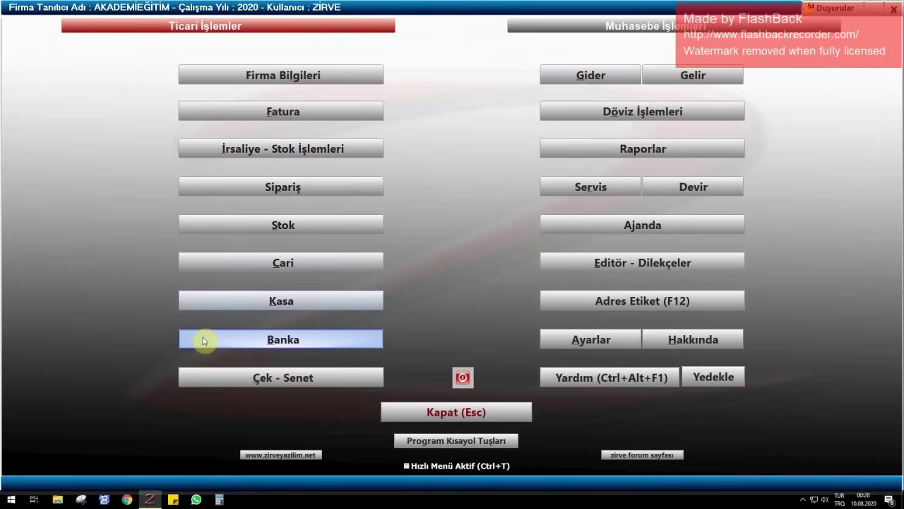
click(276, 342)
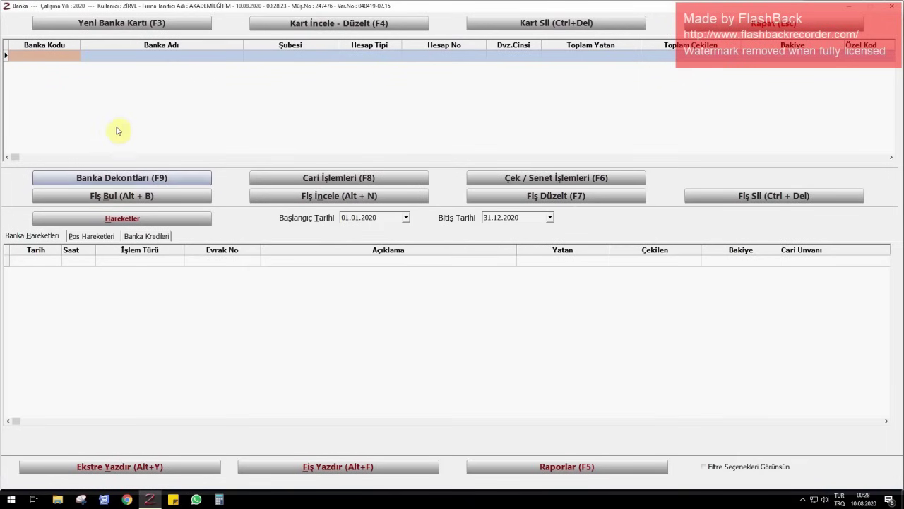
click(201, 27)
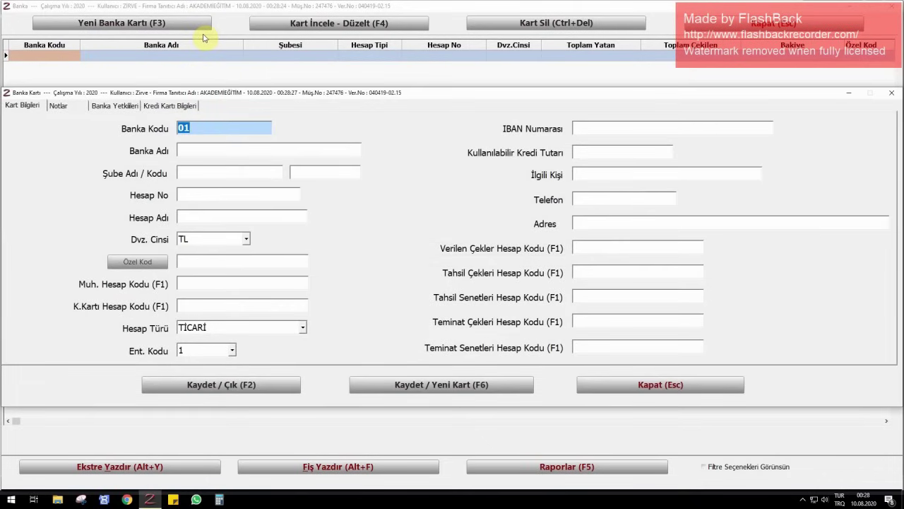
key(Return)
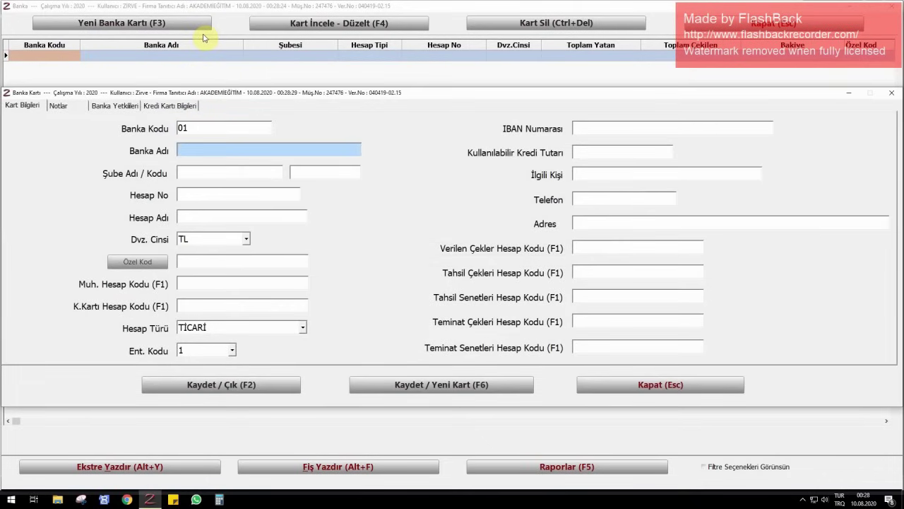
text(AKBANK)
key(Return)
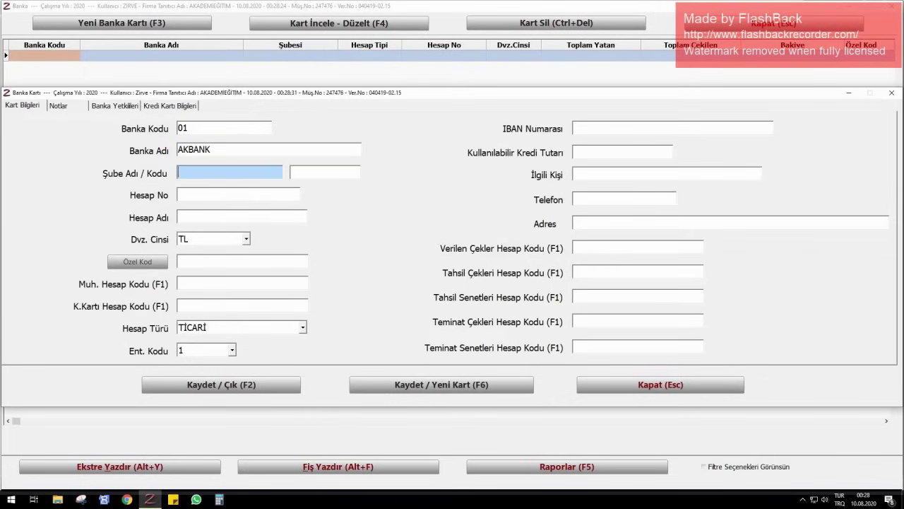
text(ÇANKAYA)
key(Return)
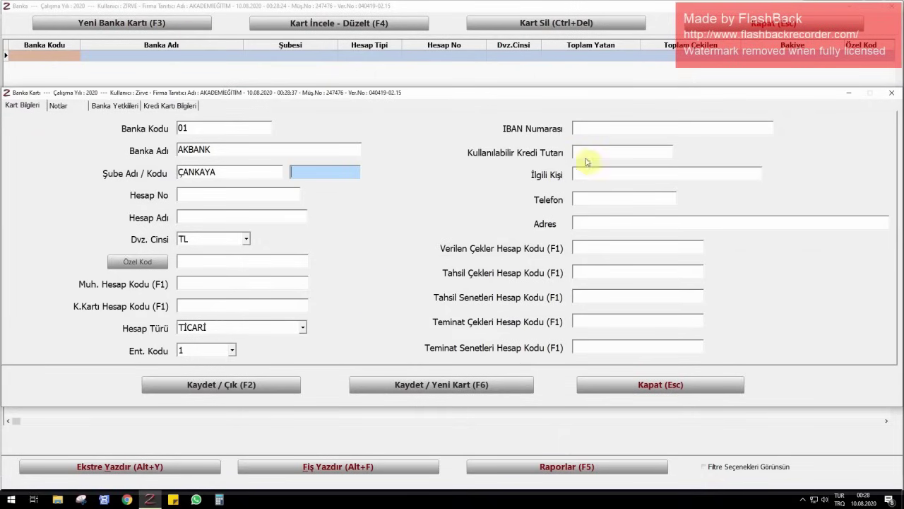
- Enter the account's IBAN and save the AKBANK card, opening blank card 02
click(607, 128)
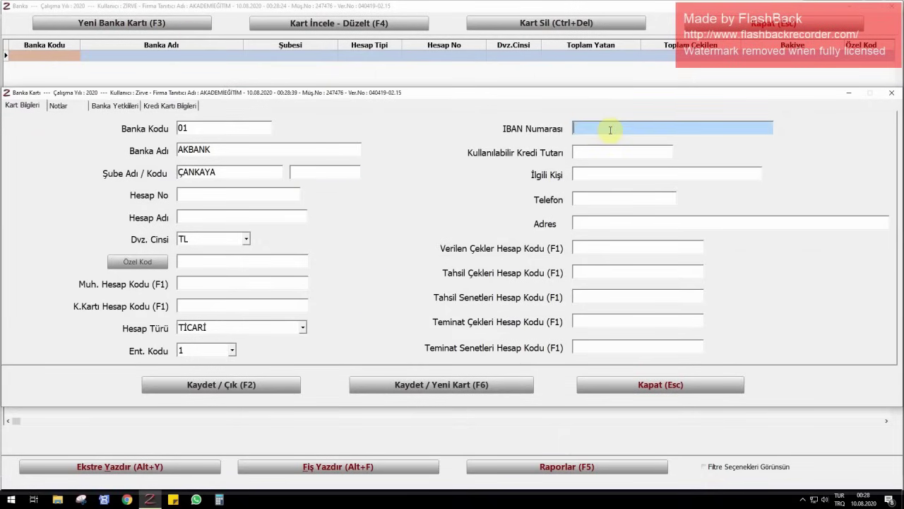
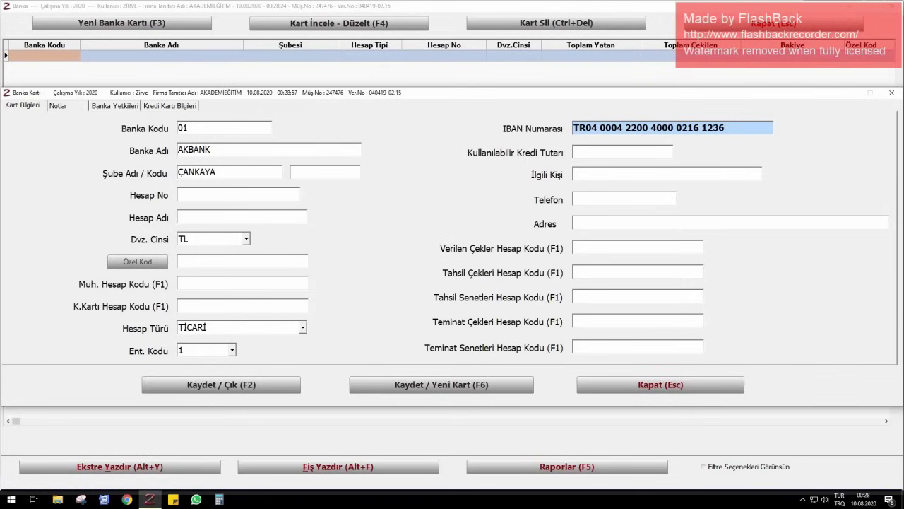
key(Tab)
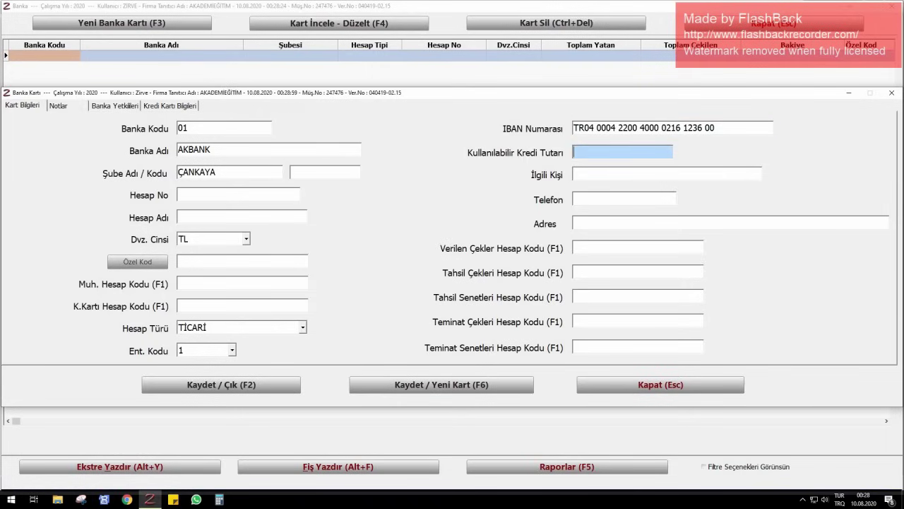
key(F6)
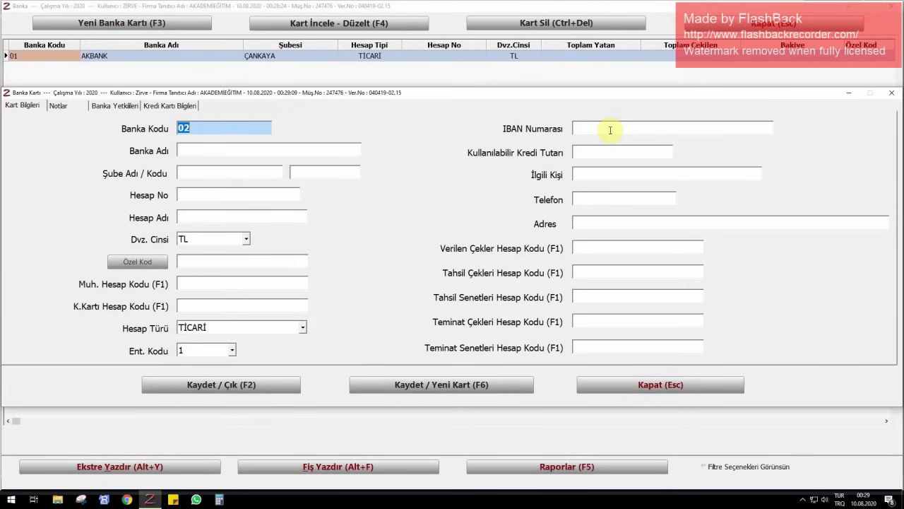
- Save bank card 002 for YAPI KREDİ BANKASI, TUNALI branch, and open blank card 003
text(YAPI KRED)
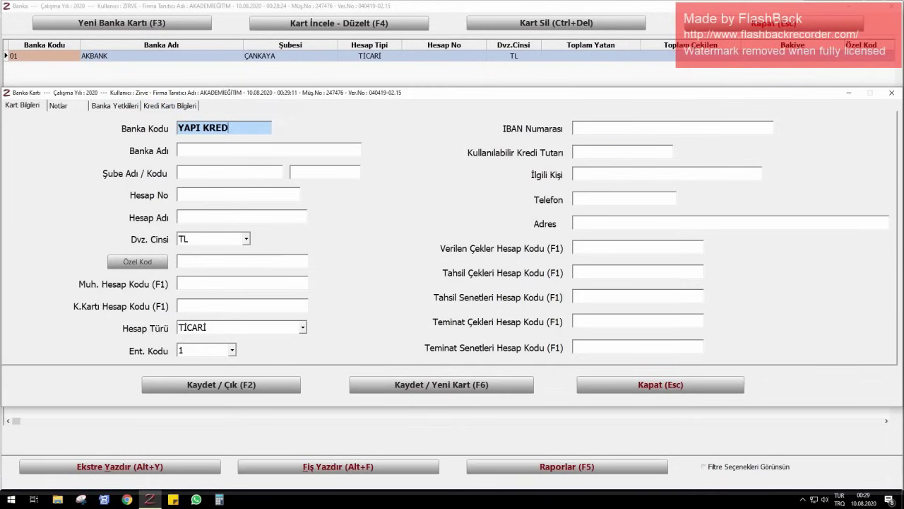
text(İ BANKASI)
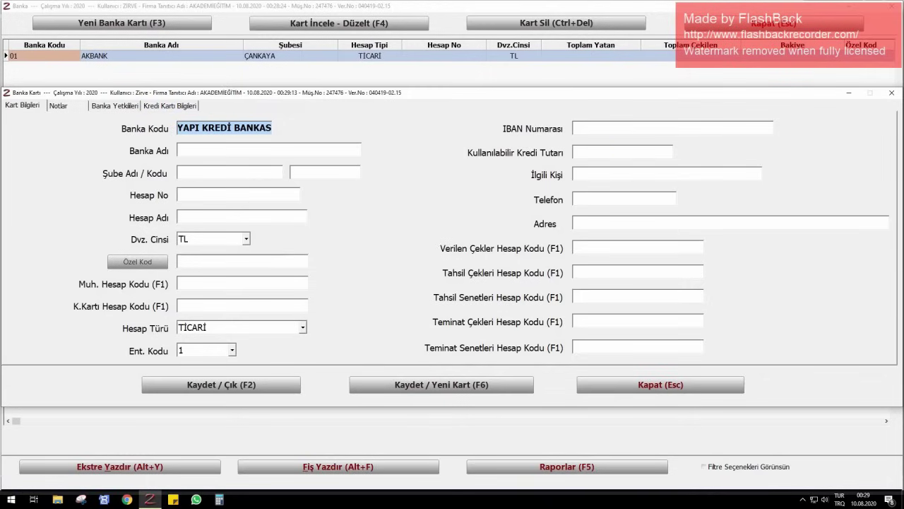
key(BackSpace)
key(BackSpace)
key(BackSpace)
key(BackSpace)
key(BackSpace)
key(BackSpace)
key(BackSpace)
key(BackSpace)
key(BackSpace)
key(BackSpace)
key(BackSpace)
key(BackSpace)
key(BackSpace)
key(BackSpace)
key(BackSpace)
key(BackSpace)
key(BackSpace)
key(BackSpace)
text(00)
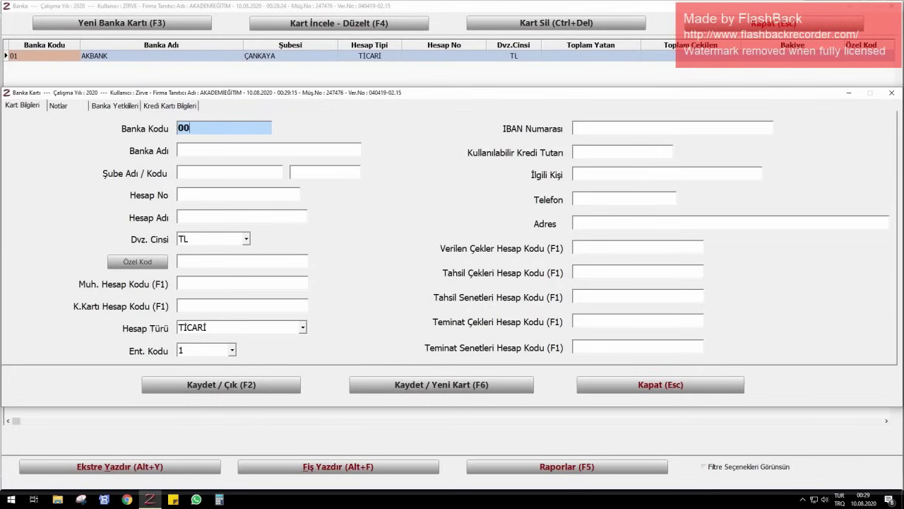
text(2)
key(Return)
text(YAPI)
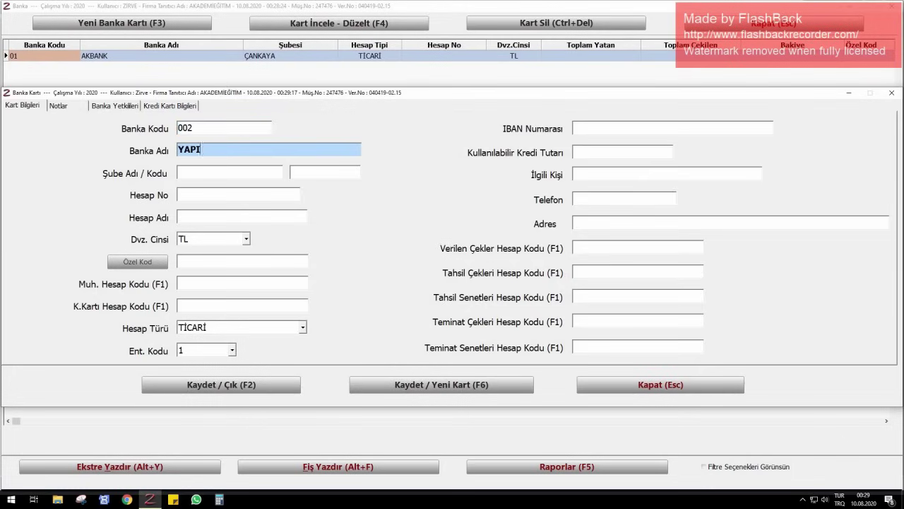
text( KREDİ BANKASI)
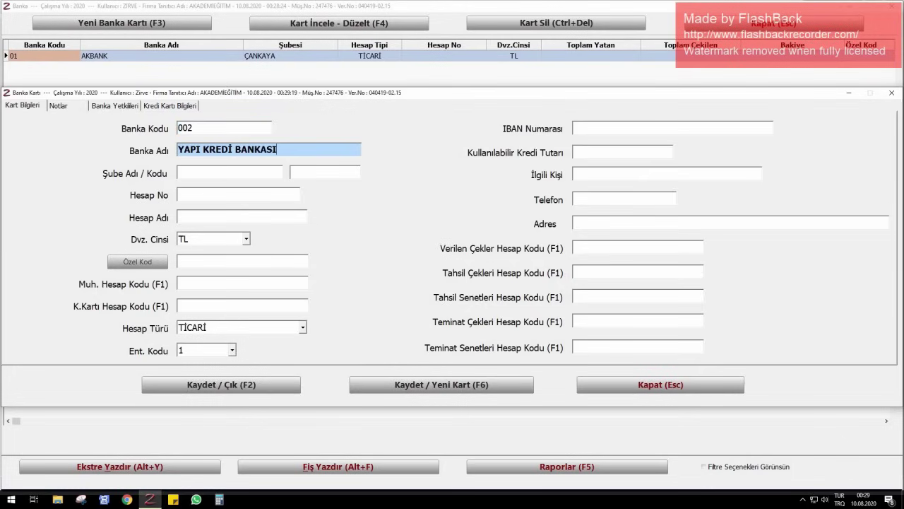
key(Return)
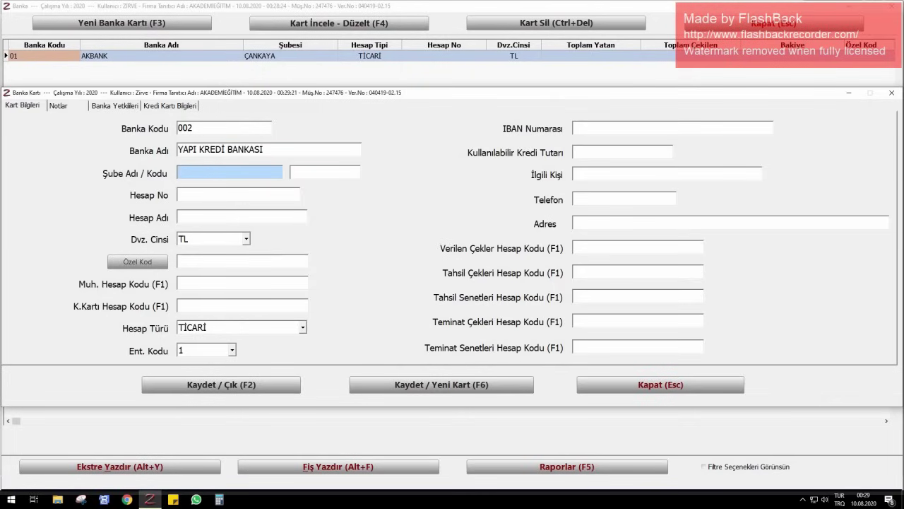
text(TUNALI)
key(Return)
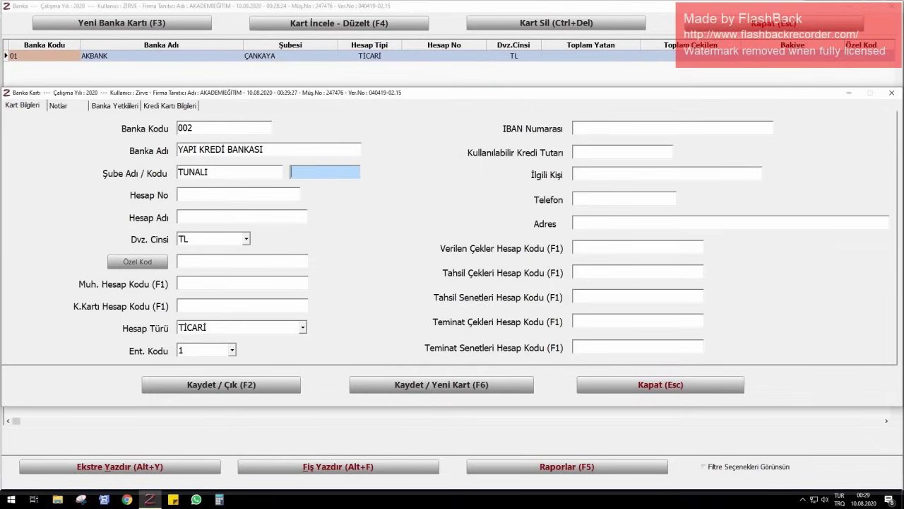
key(F6)
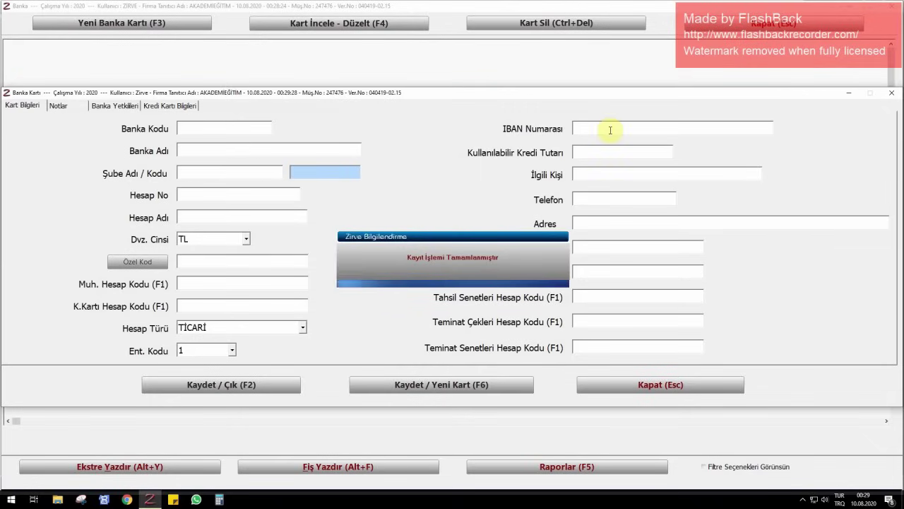
key(Return)
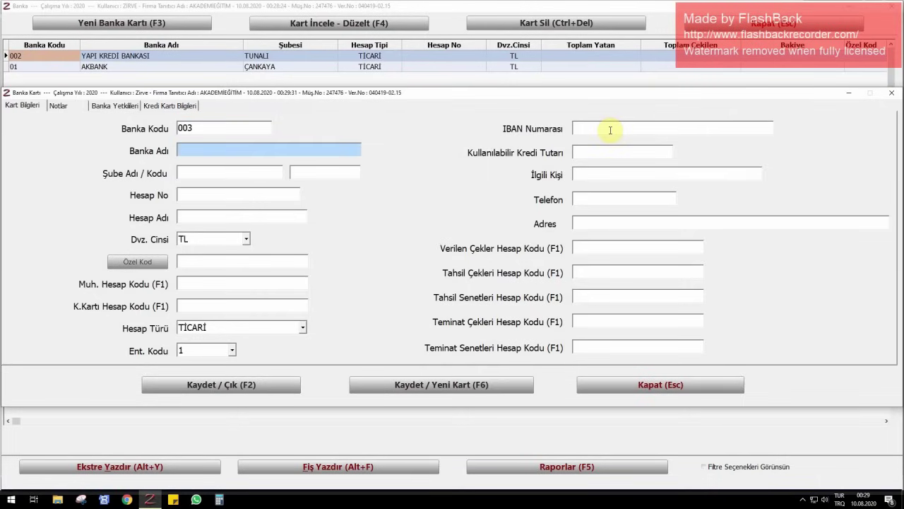
- Save bank card 003 for T.İŞ BANKASI A.Ş., ÇANKAYA branch, and close it
text(T)
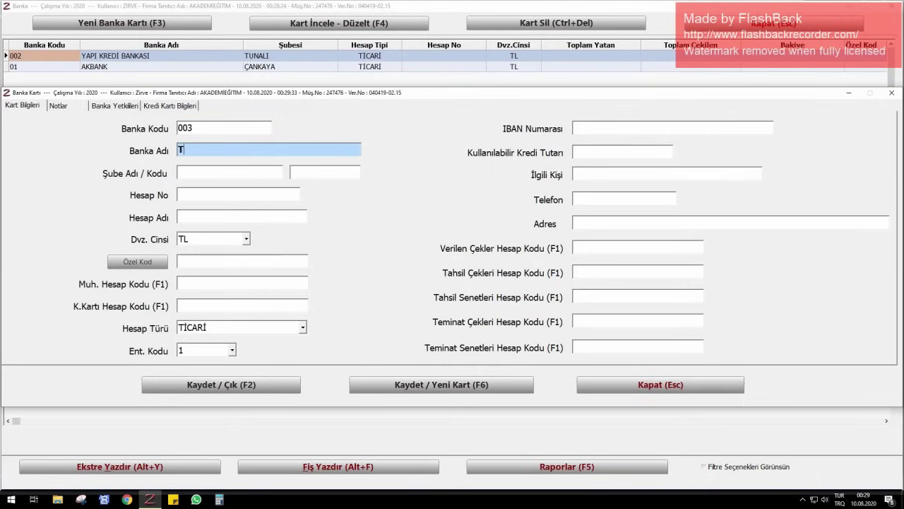
text(.İŞ BANKASI A.Ş.)
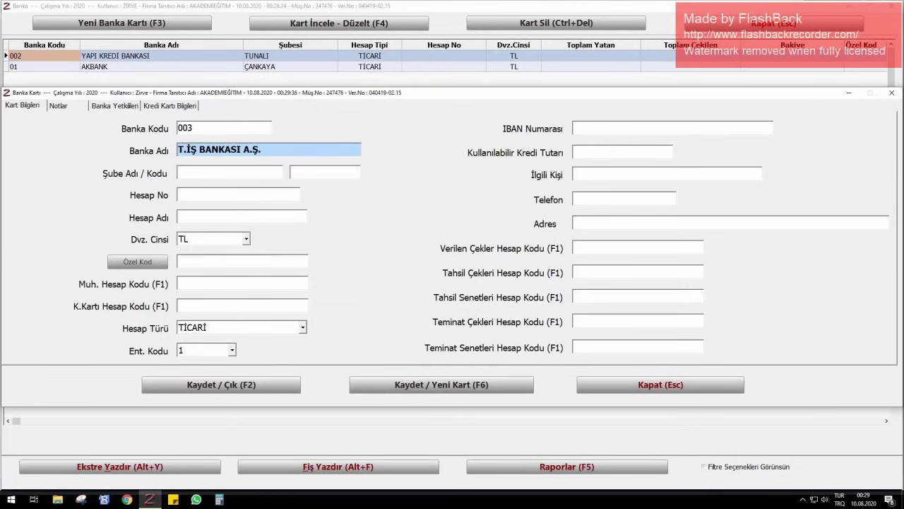
key(Return)
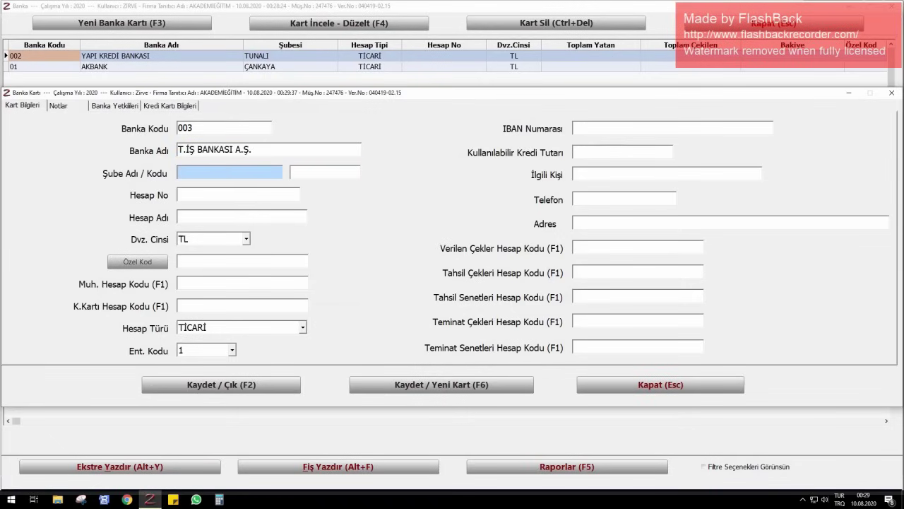
text(ÇANKAYA)
key(Return)
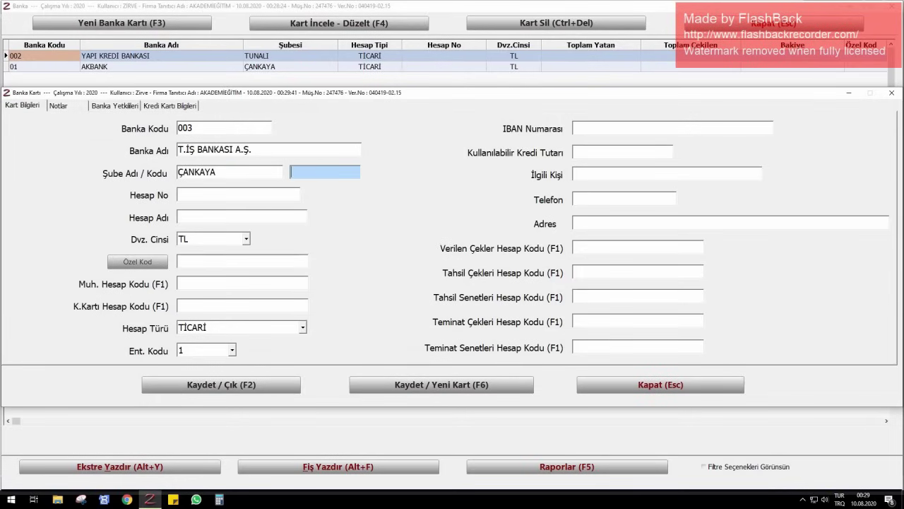
key(F2)
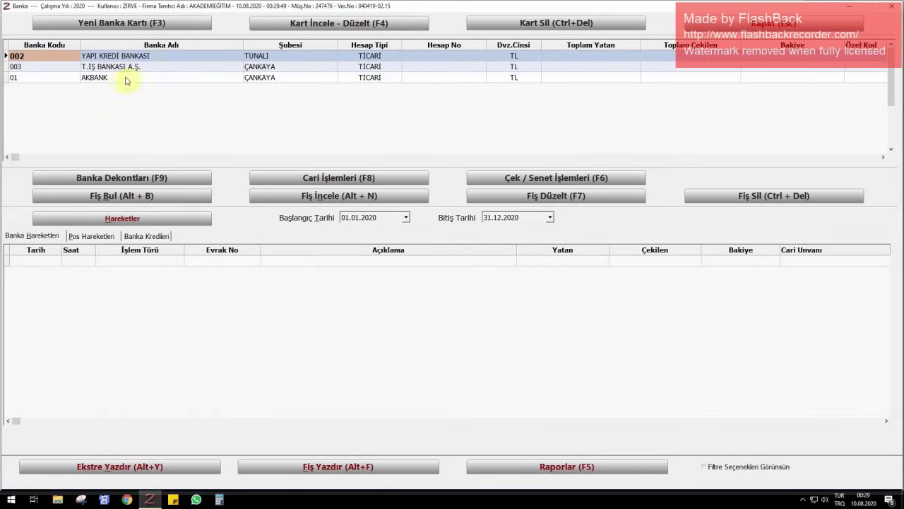
click(203, 66)
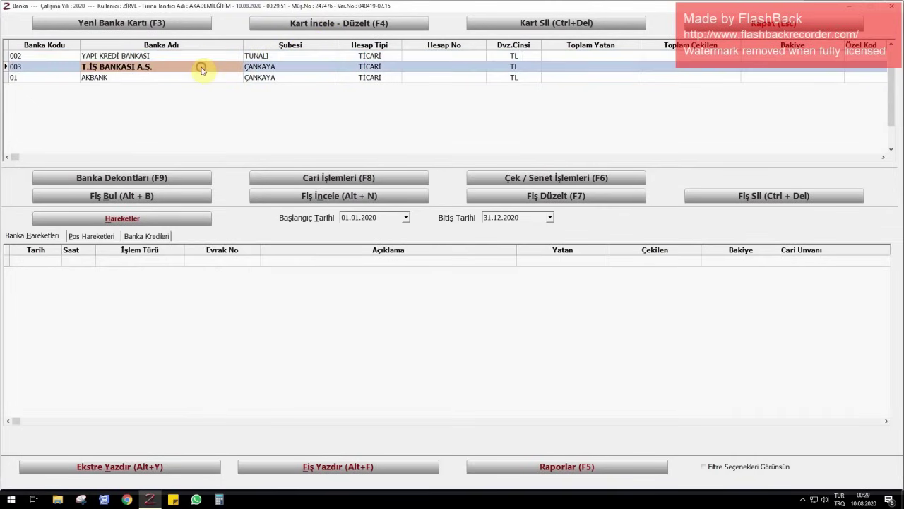
click(309, 41)
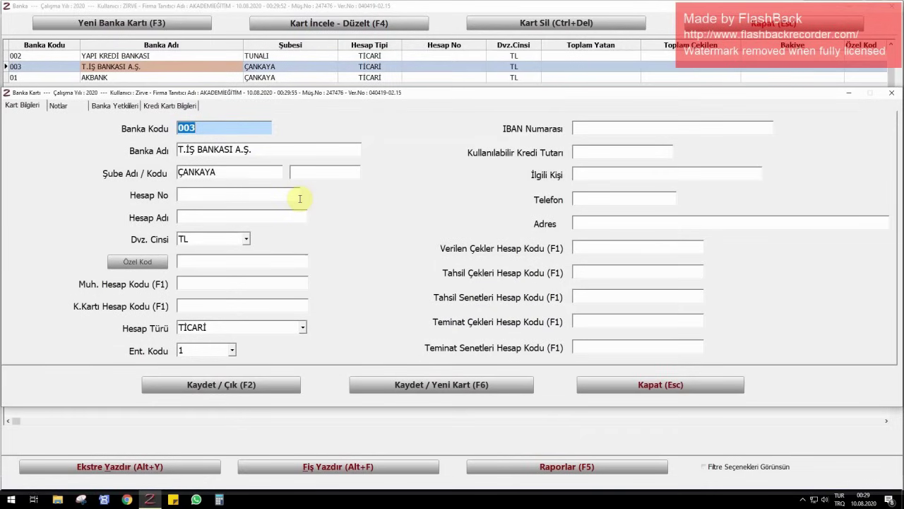
key(F6)
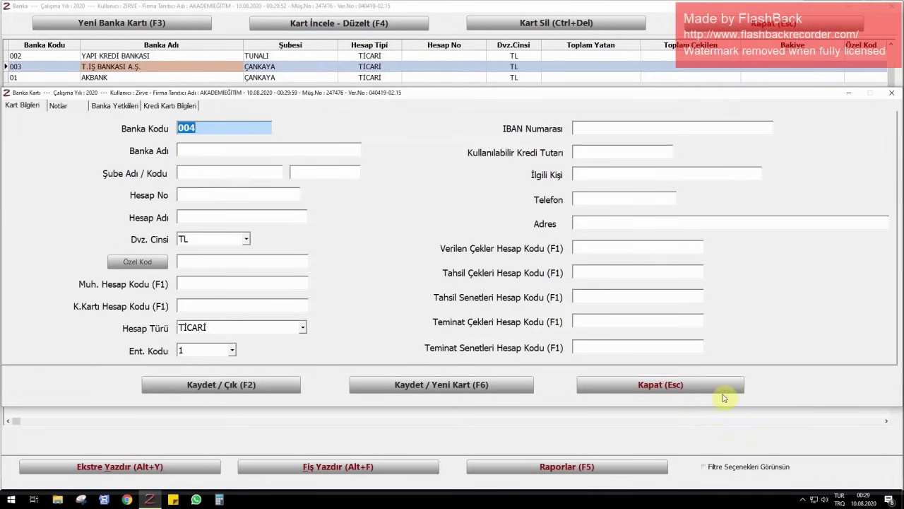
click(716, 391)
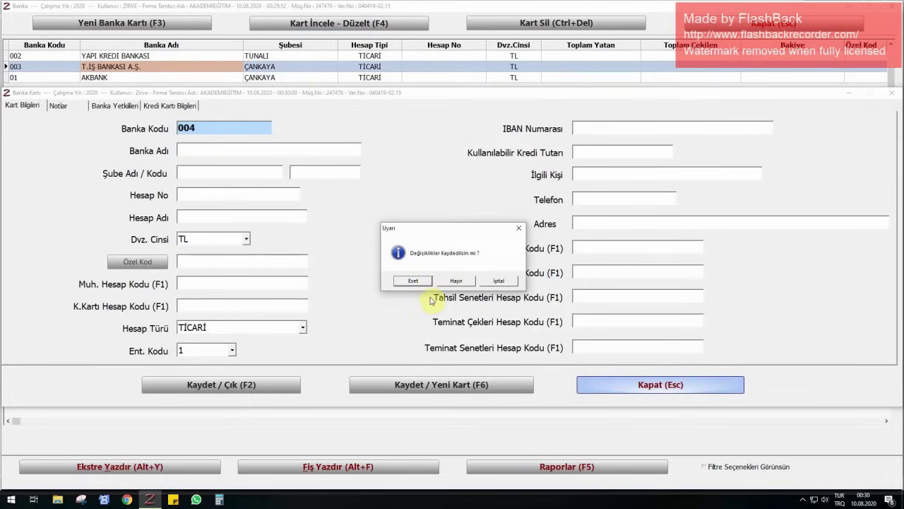
click(455, 281)
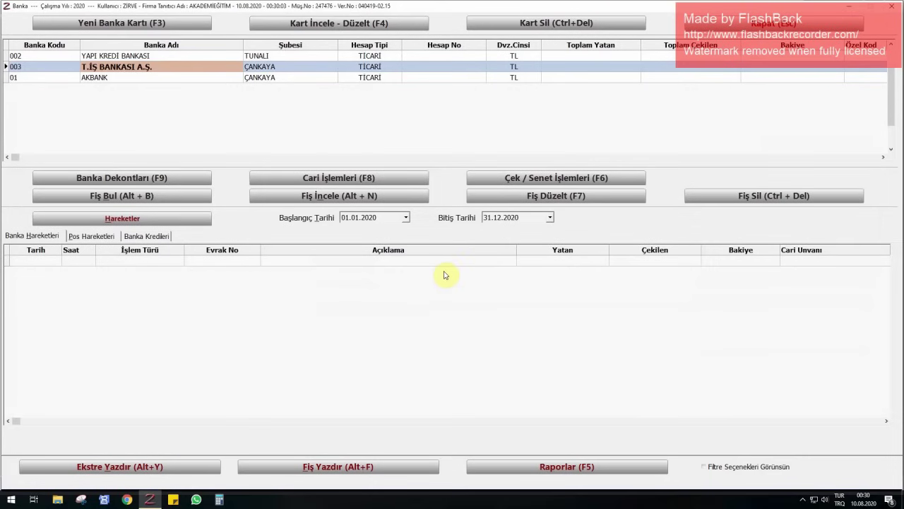
click(60, 78)
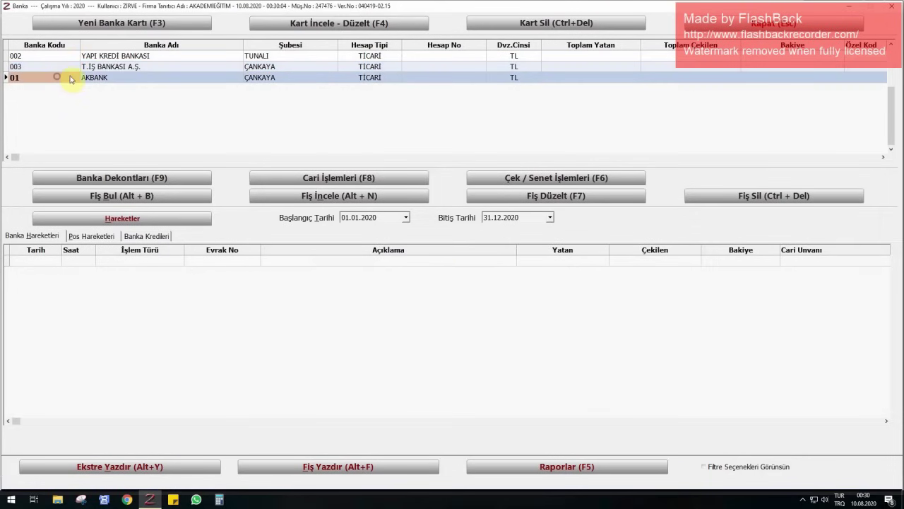
- Change the AKBANK card's bank code to 001 and save it
click(306, 26)
text(001)
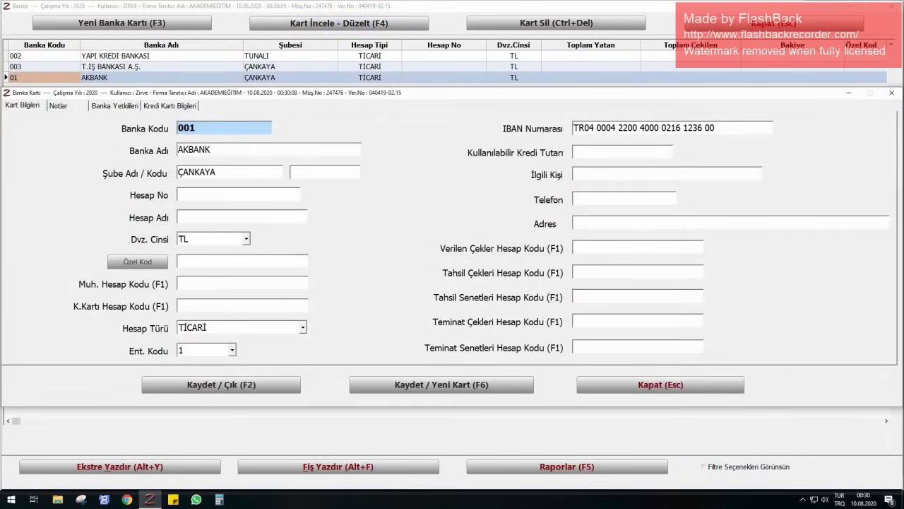
key(F2)
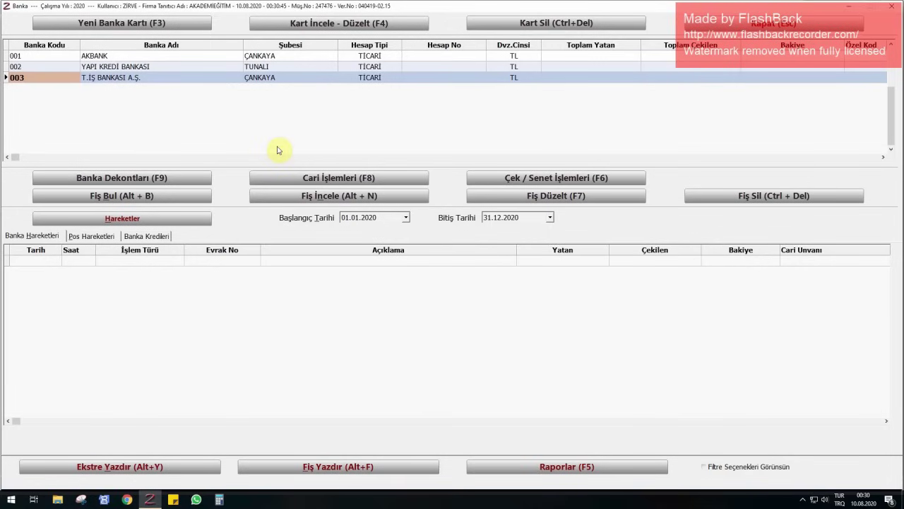
click(99, 180)
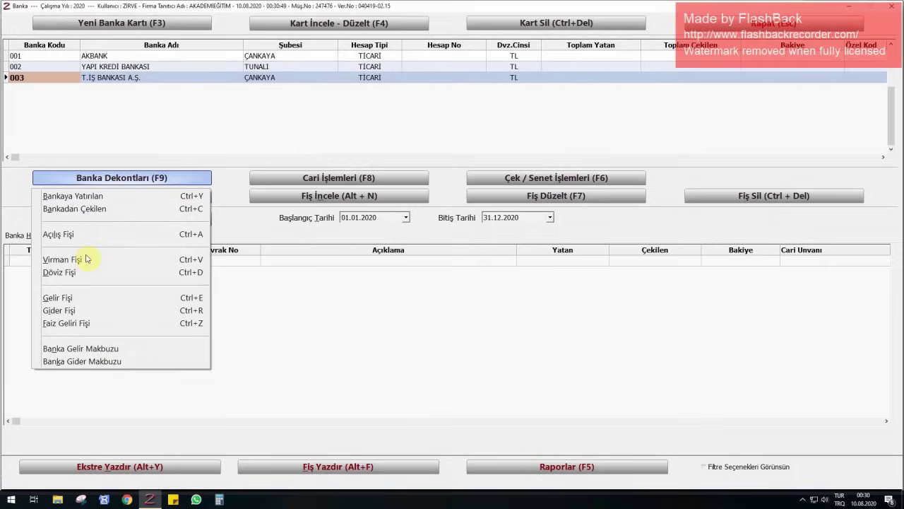
click(279, 179)
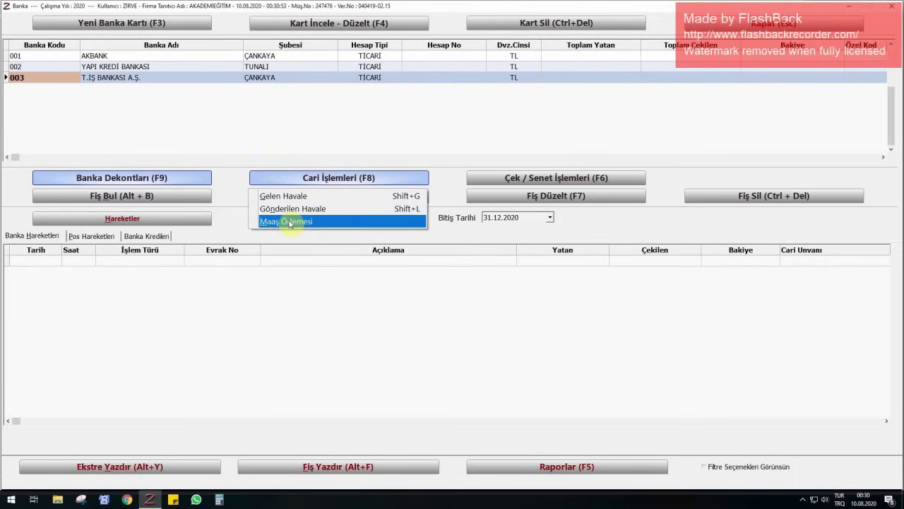
click(479, 181)
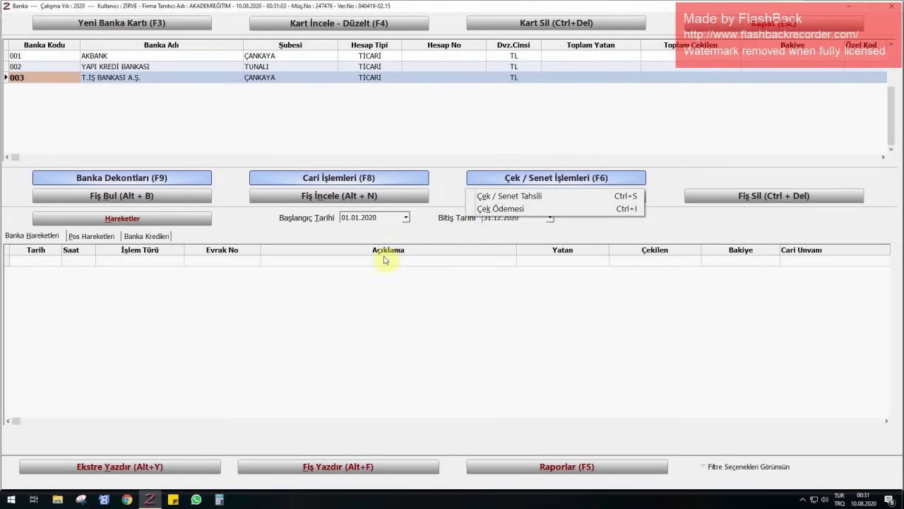
click(454, 187)
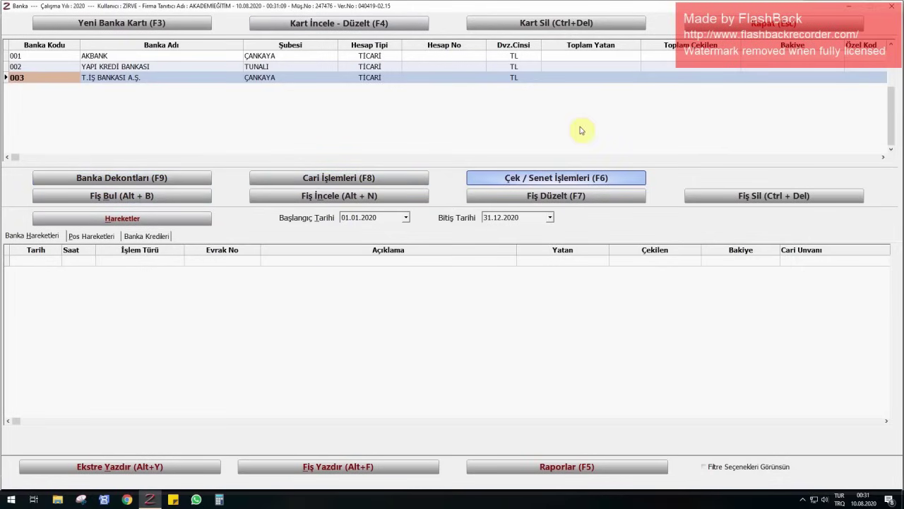
- Close the bank accounts window to return to the main menu
click(751, 25)
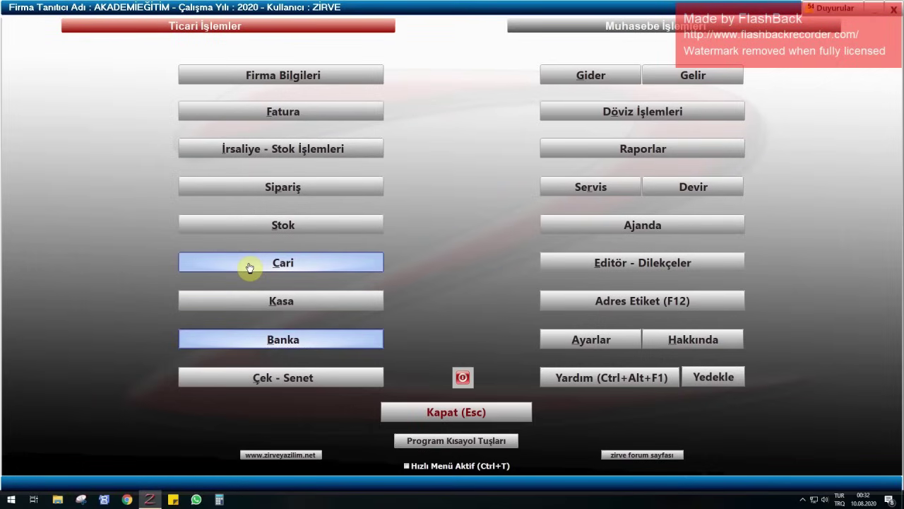
- Start current-account card 001 in Cari and enter the customer's full name
click(250, 267)
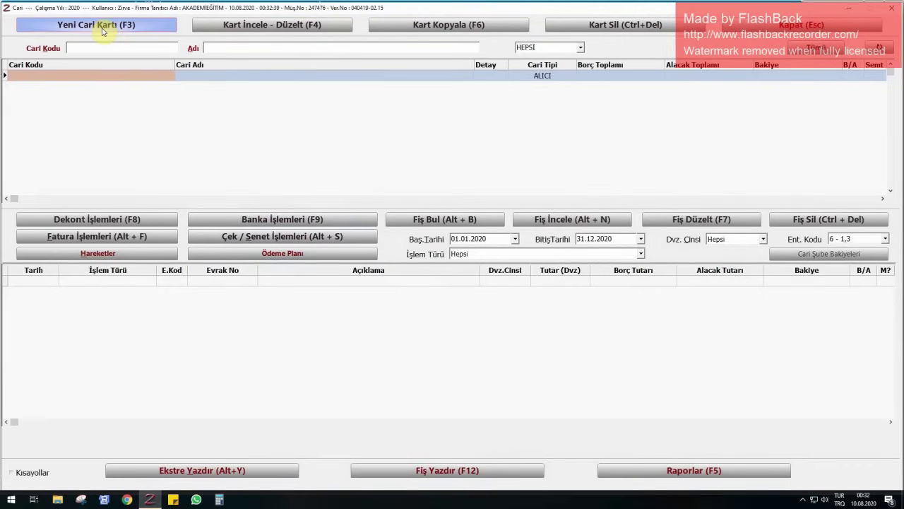
click(102, 29)
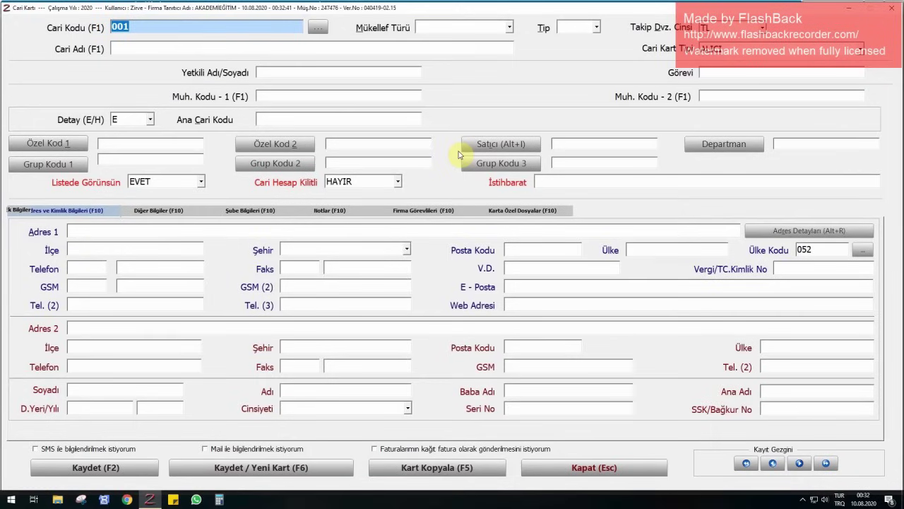
key(Return)
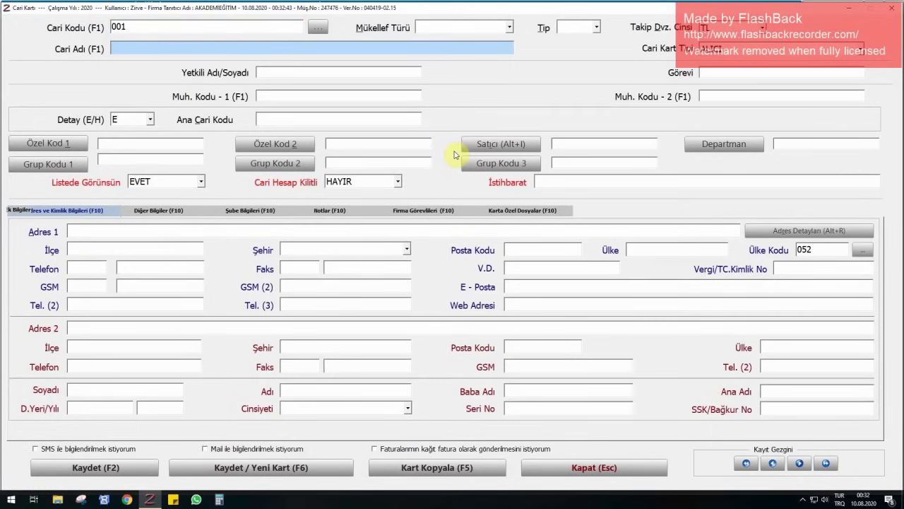
key(Return)
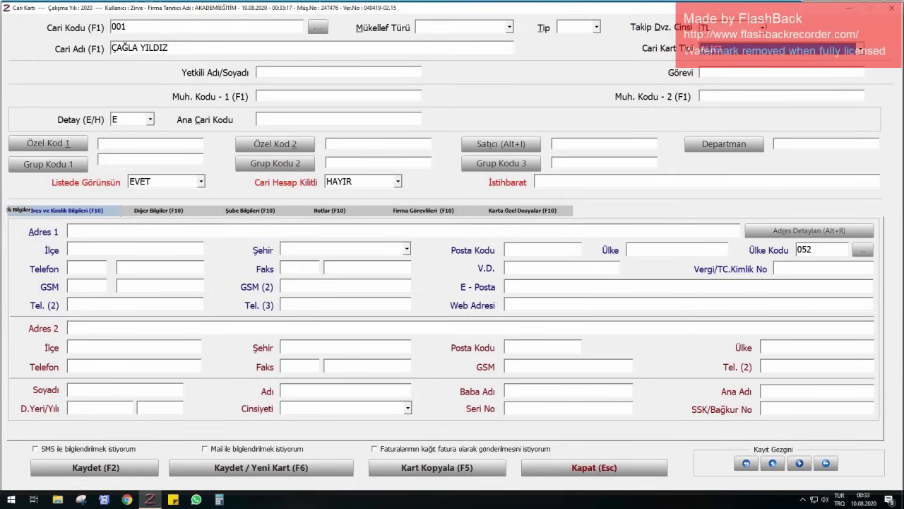
- Review the contact, tax and notes fields, keep card type ALICI, and save card 001
click(338, 72)
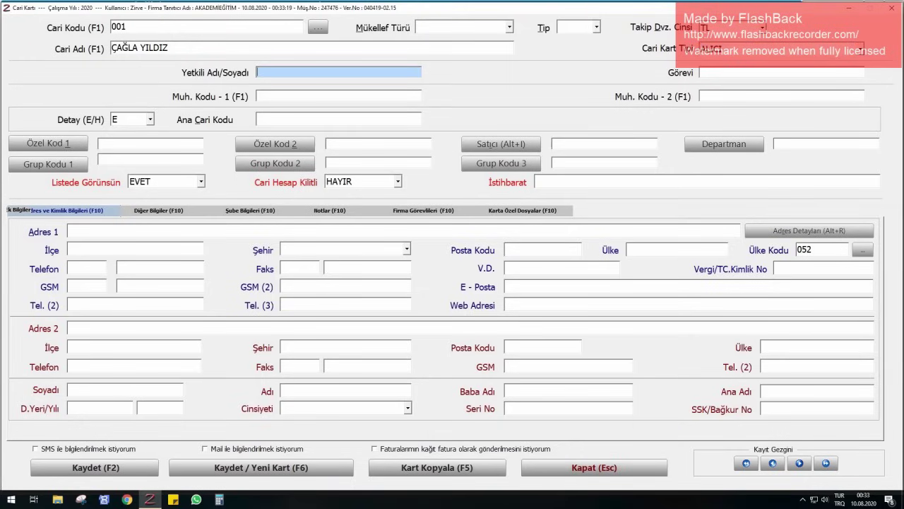
click(523, 267)
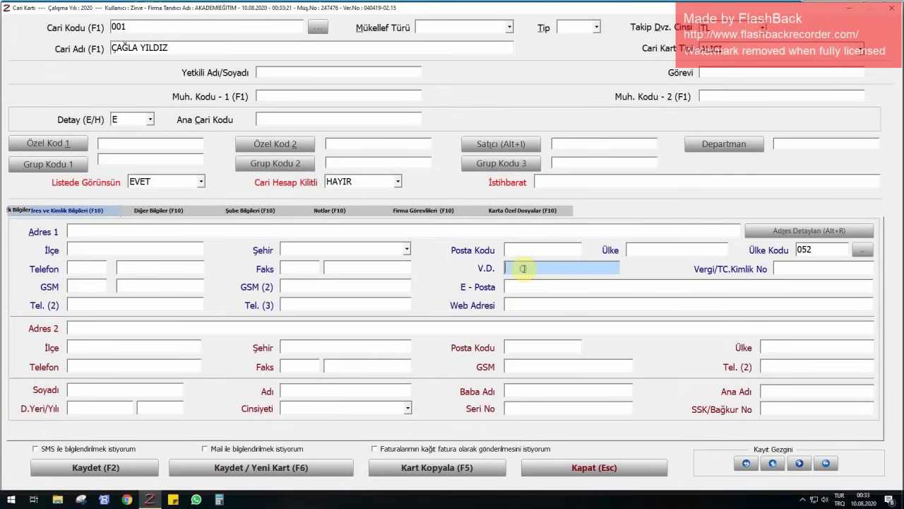
click(802, 268)
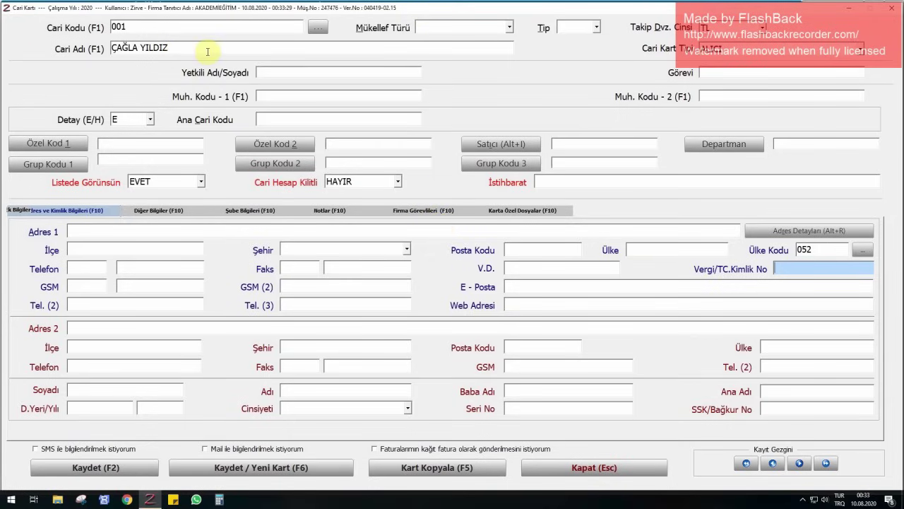
click(291, 73)
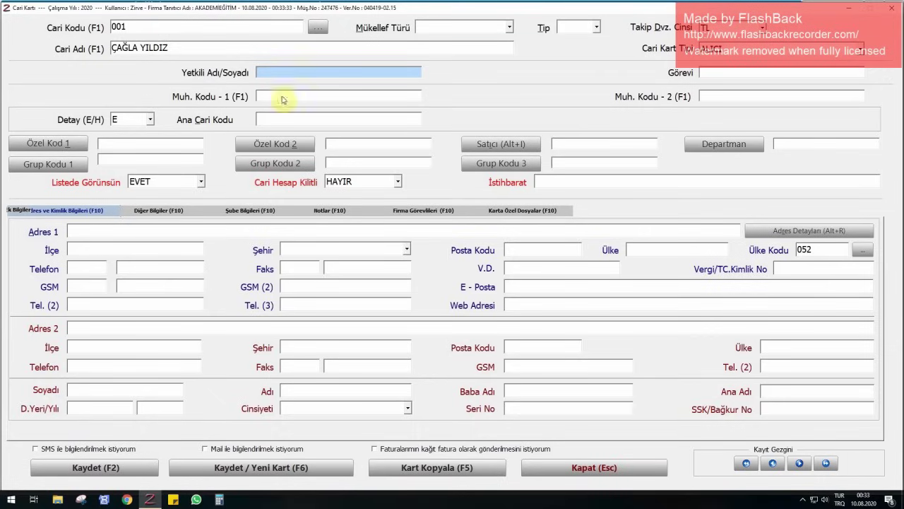
click(342, 212)
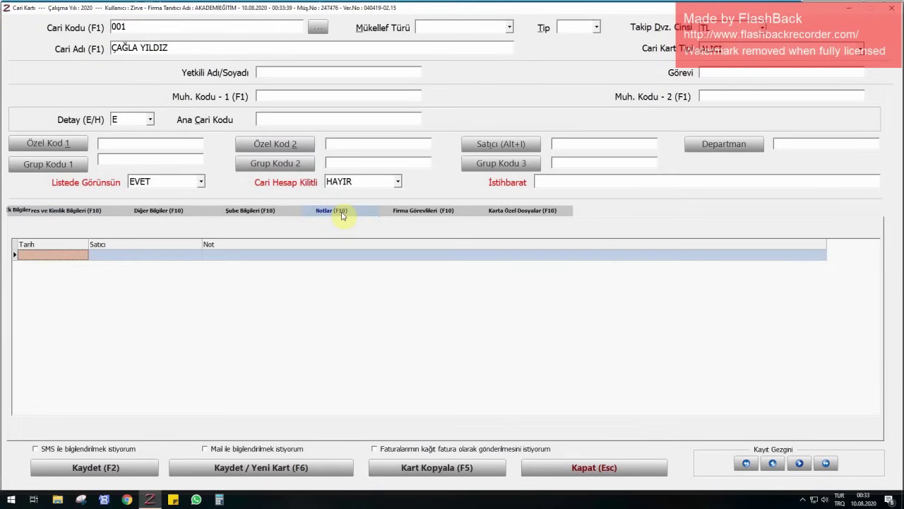
click(92, 216)
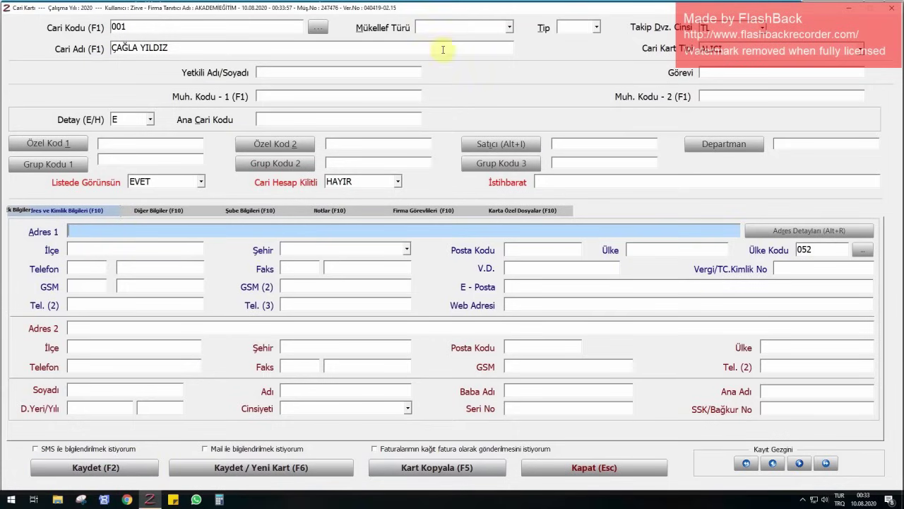
click(721, 50)
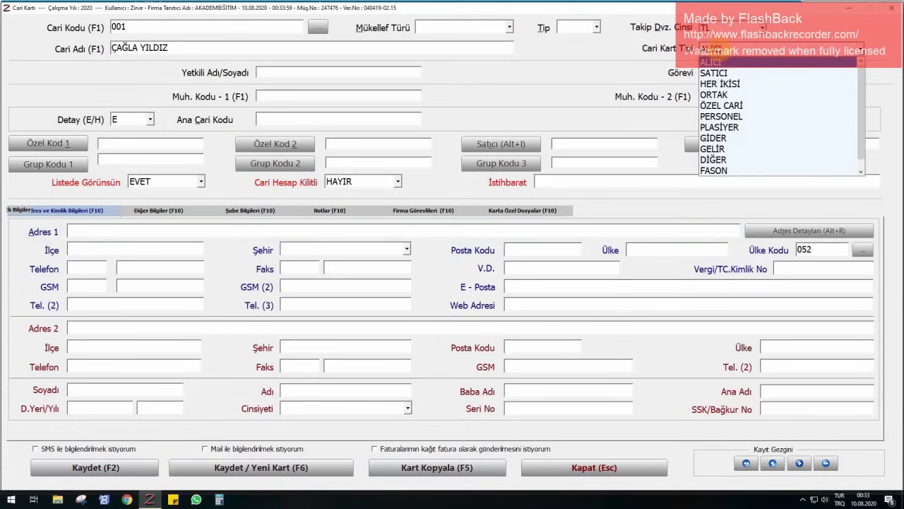
click(733, 62)
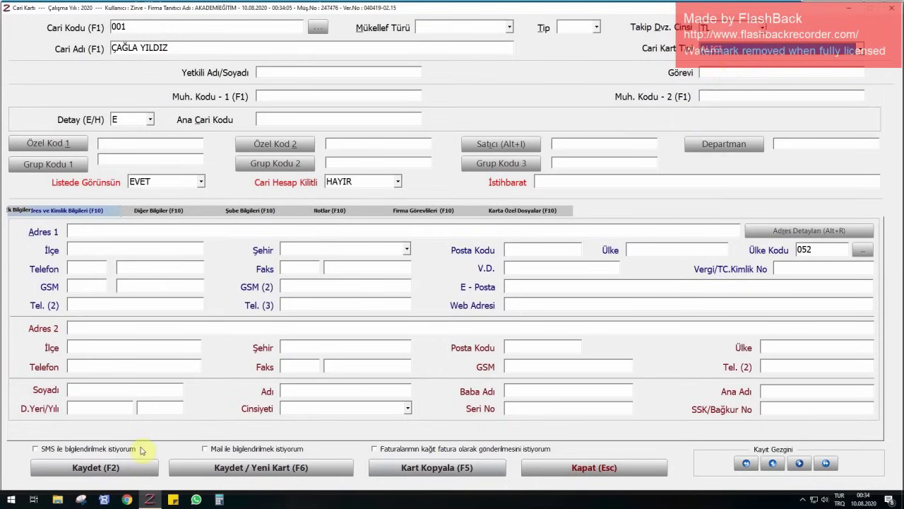
click(212, 466)
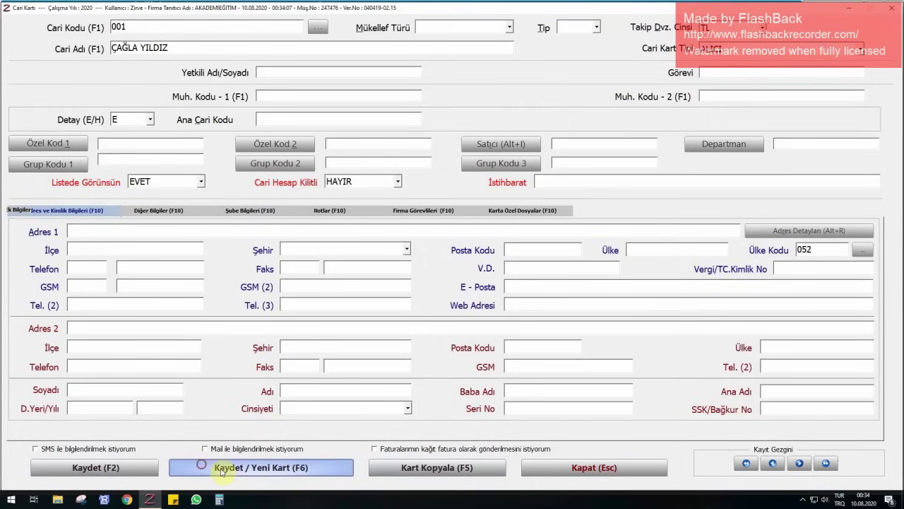
- Save the current buyer card and add buyer cards 002 and 003 with each customer's name
key(Return)
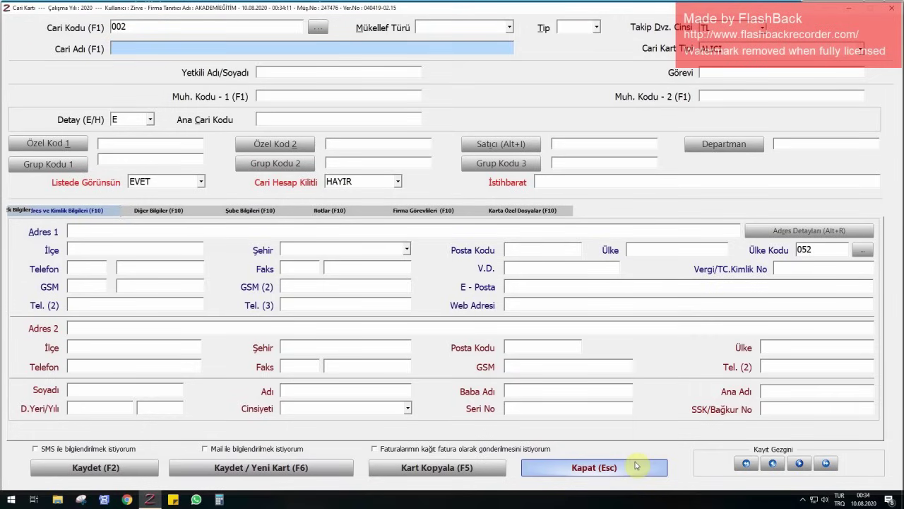
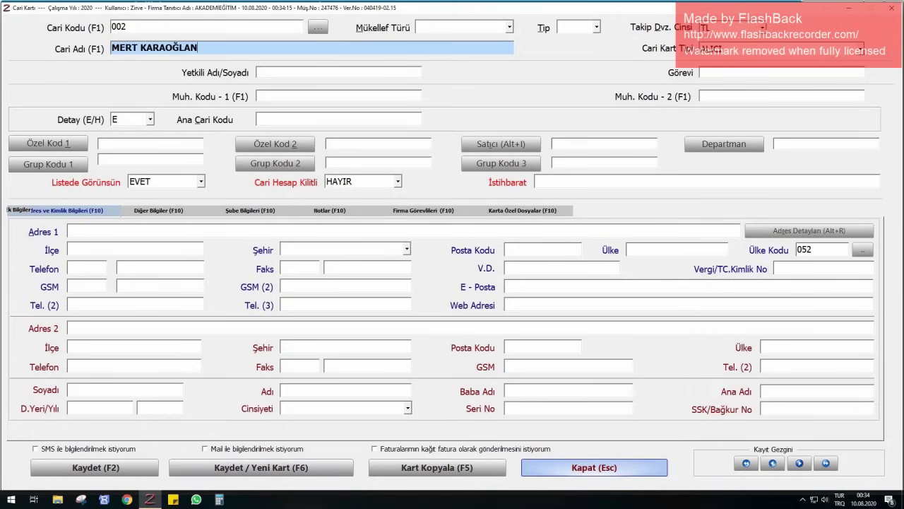
key(Return)
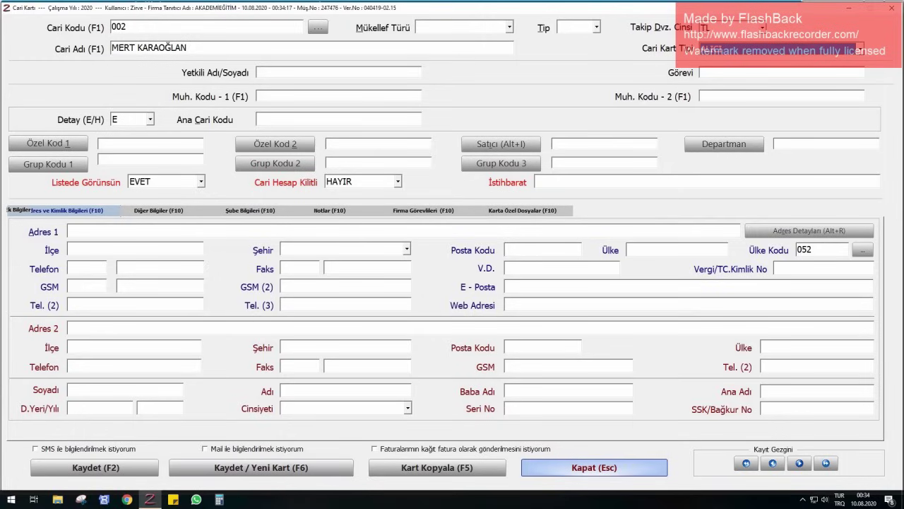
click(636, 466)
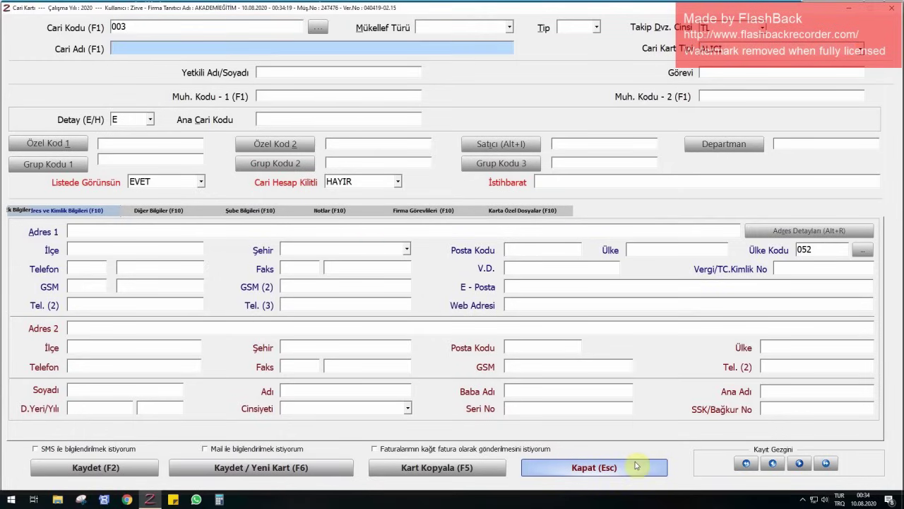
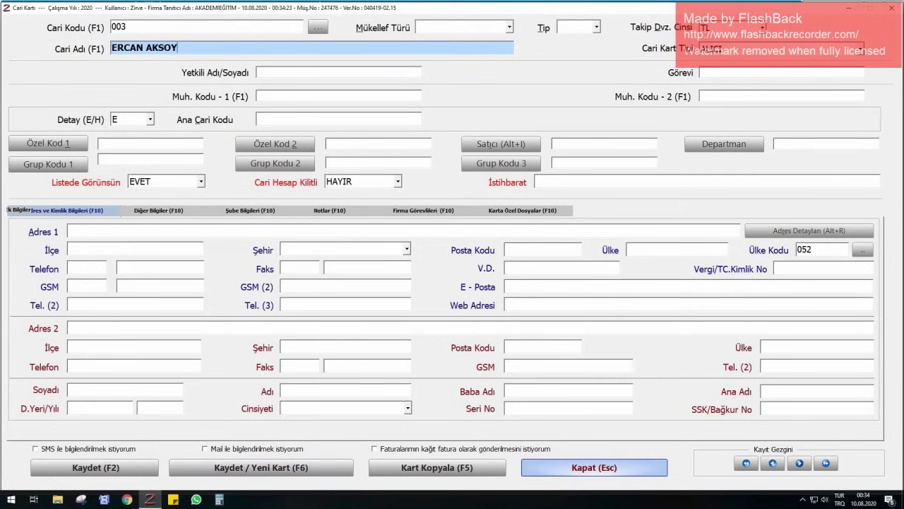
key(Return)
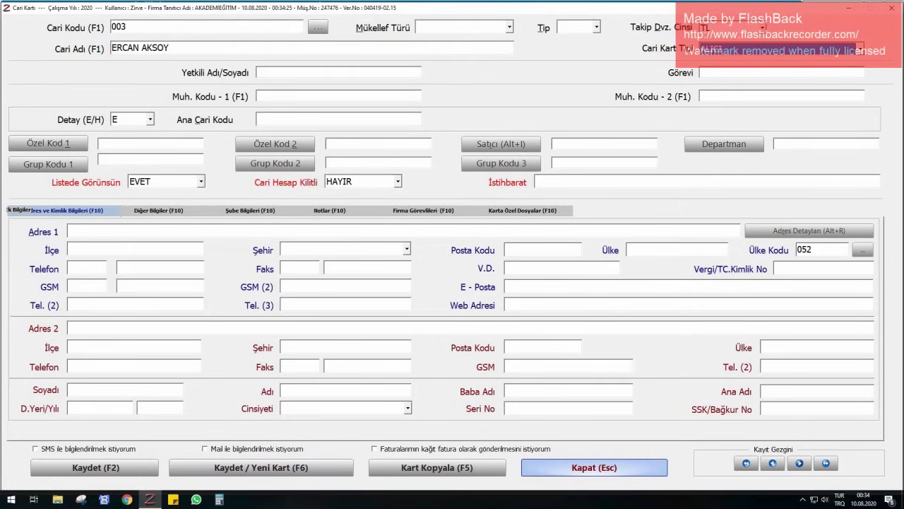
click(636, 466)
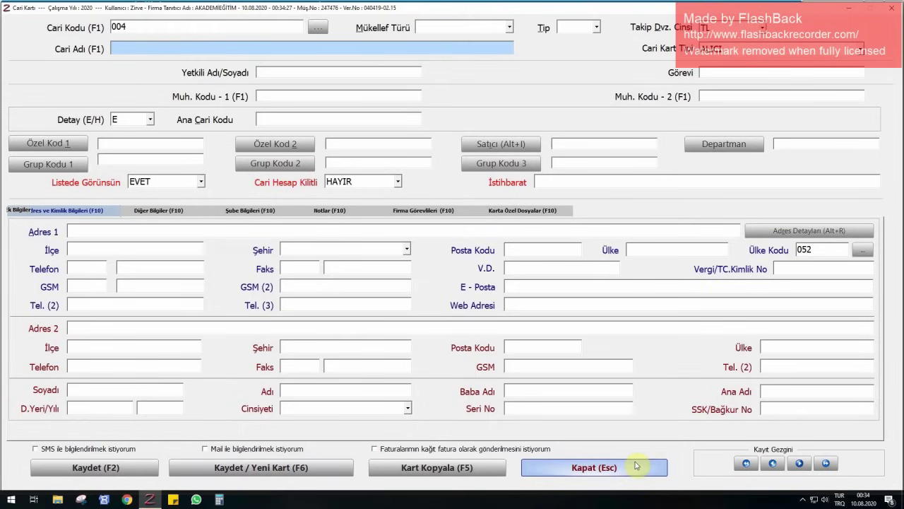
- Add buyer cards 004 and 005 with the customers' names, fixing a typo in the second
click(636, 465)
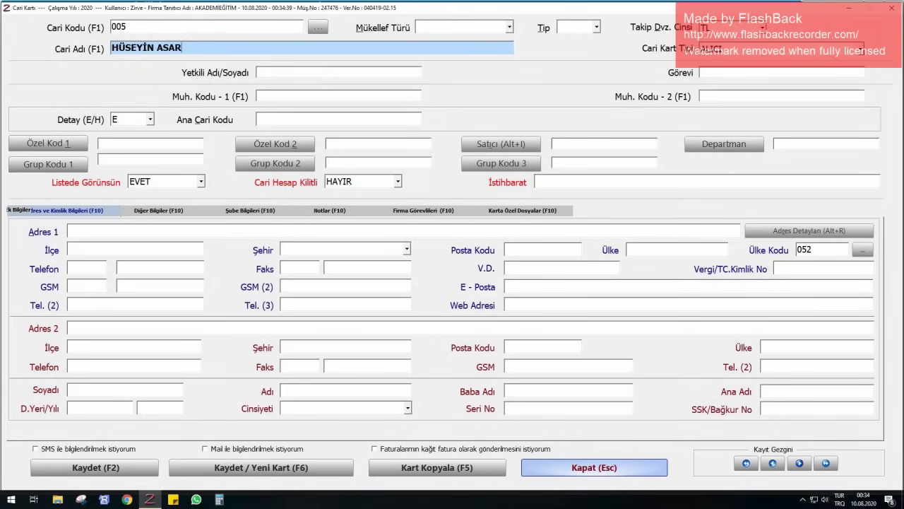
key(Return)
key(F6)
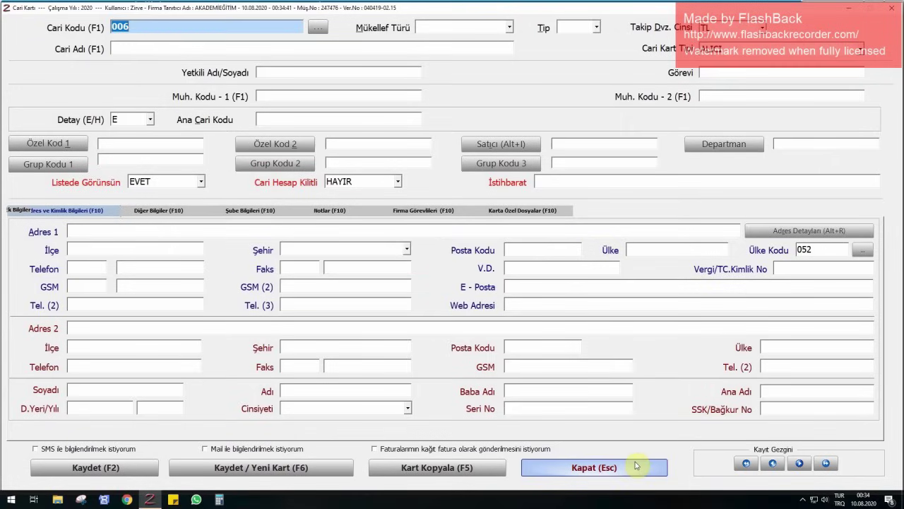
key(Return)
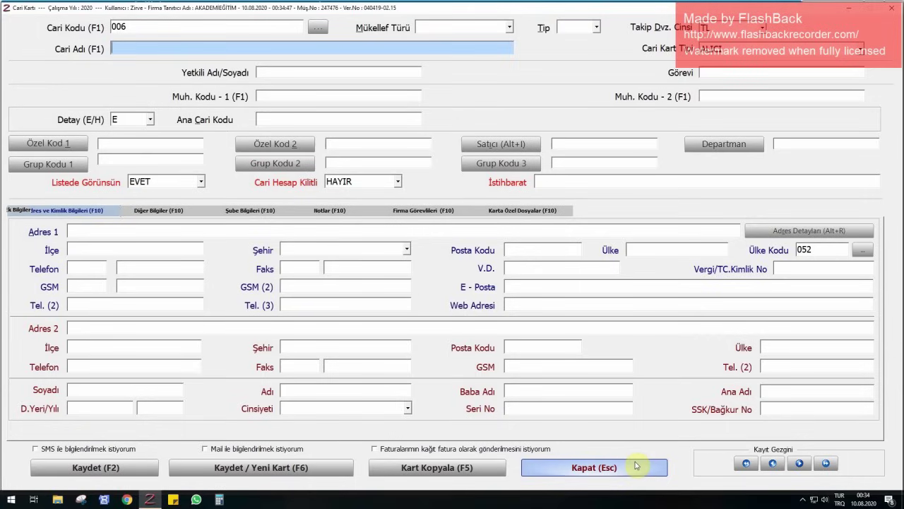
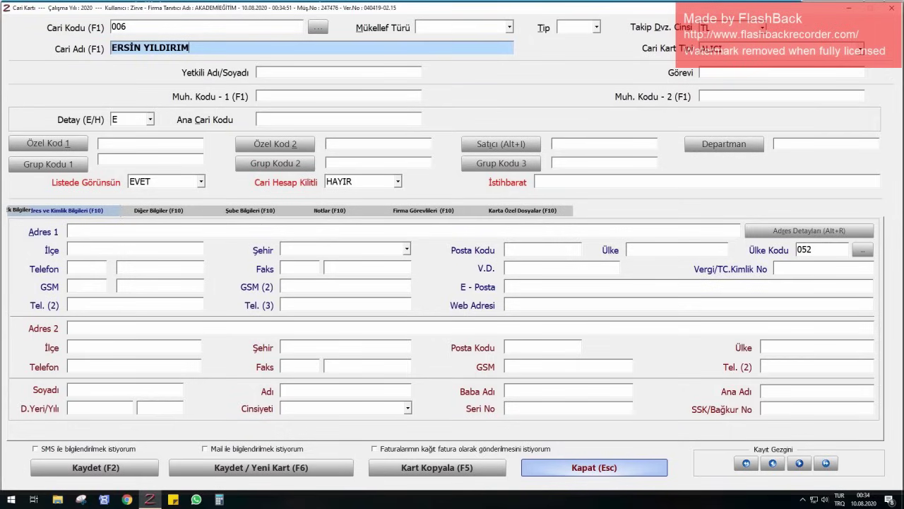
- Add buyer cards 006 through 008, each with its customer's full name
key(Return)
key(F2)
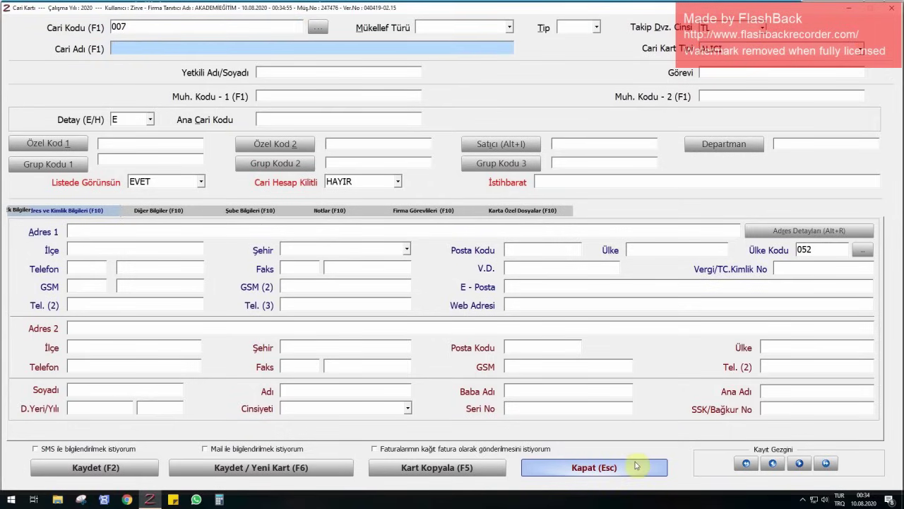
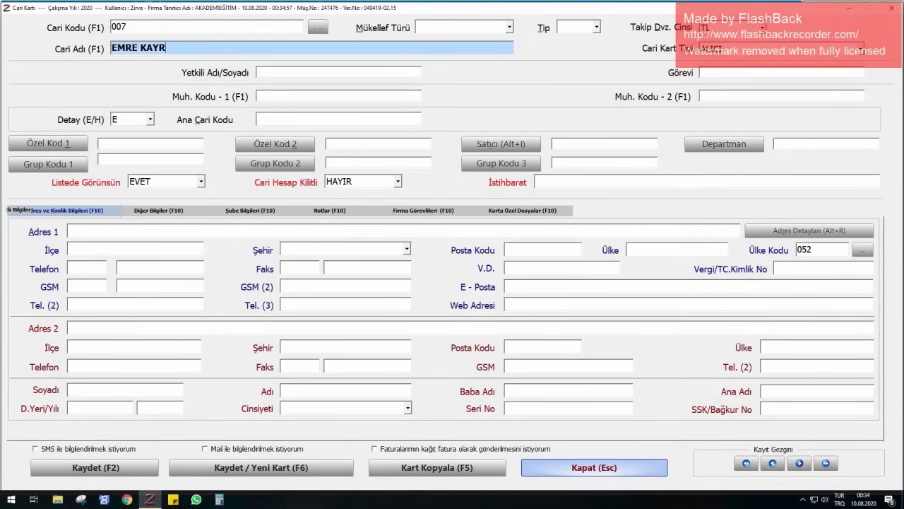
key(F2)
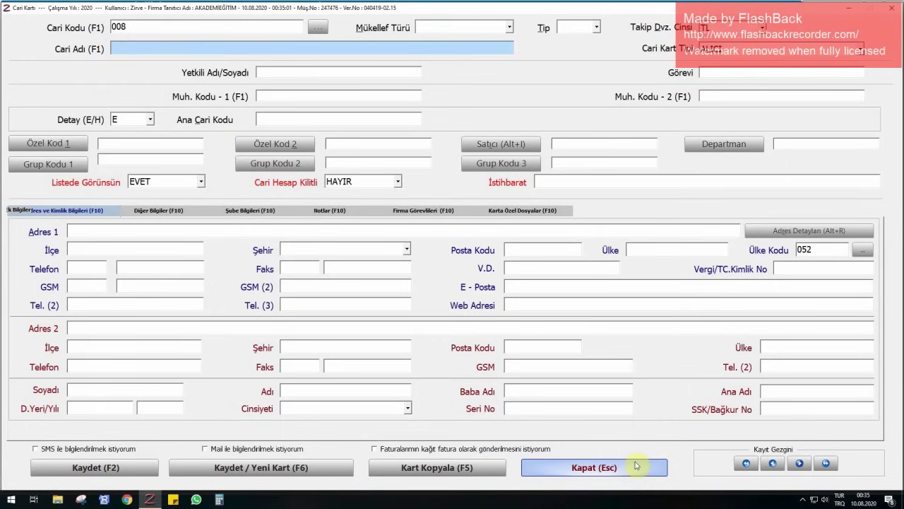
key(Tab)
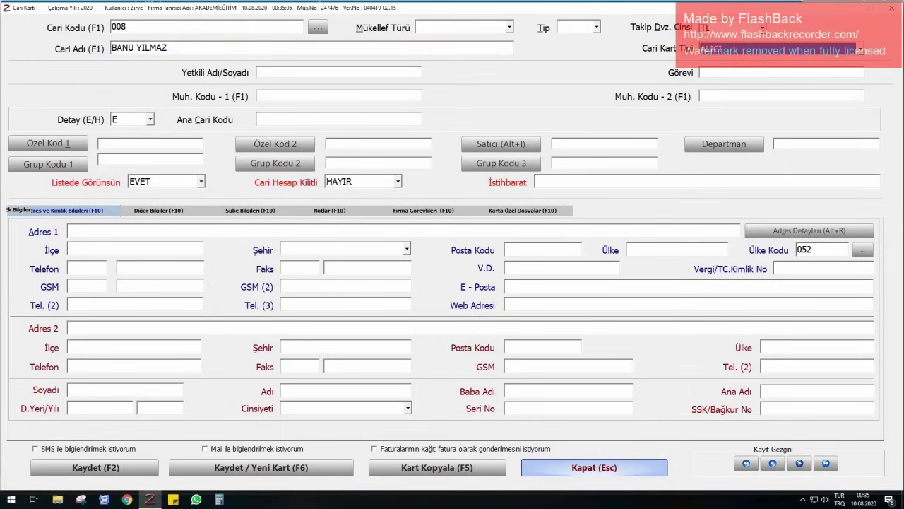
click(636, 465)
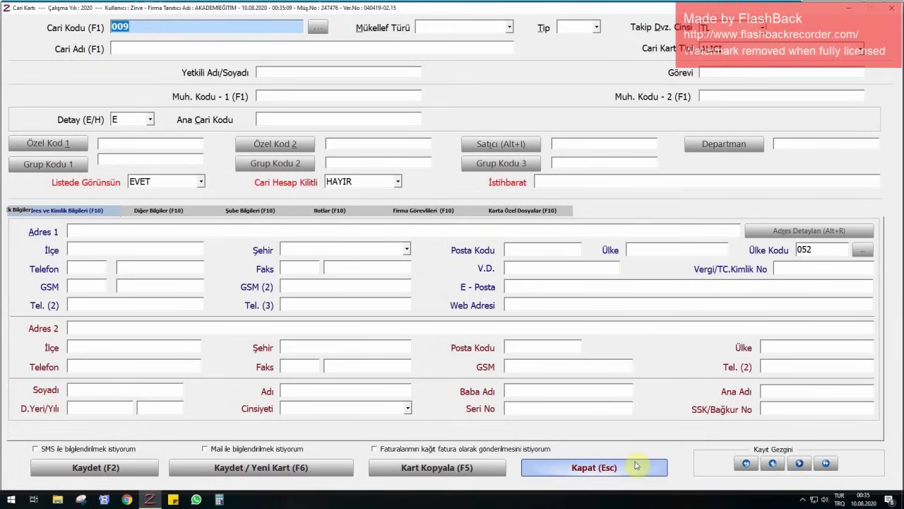
key(Return)
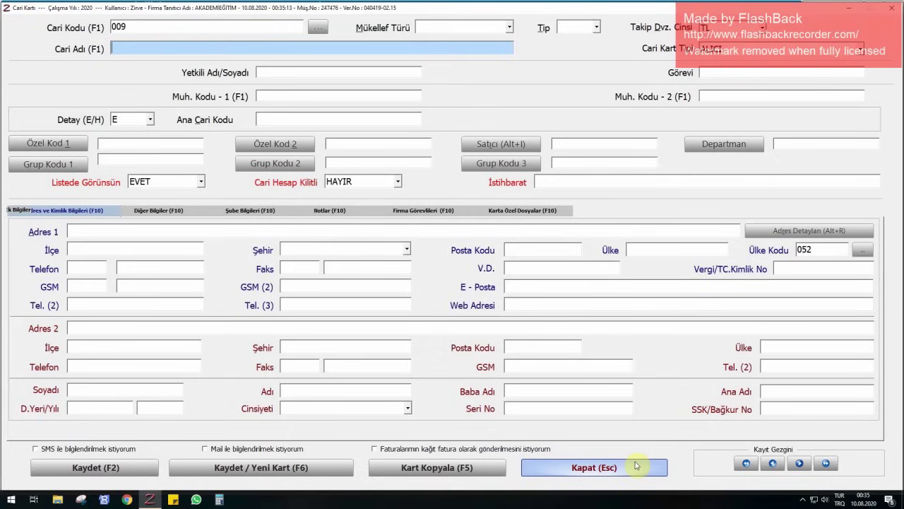
- Add buyer cards 009 through 011 with customer names, then close the Cari Kartı form
key(Return)
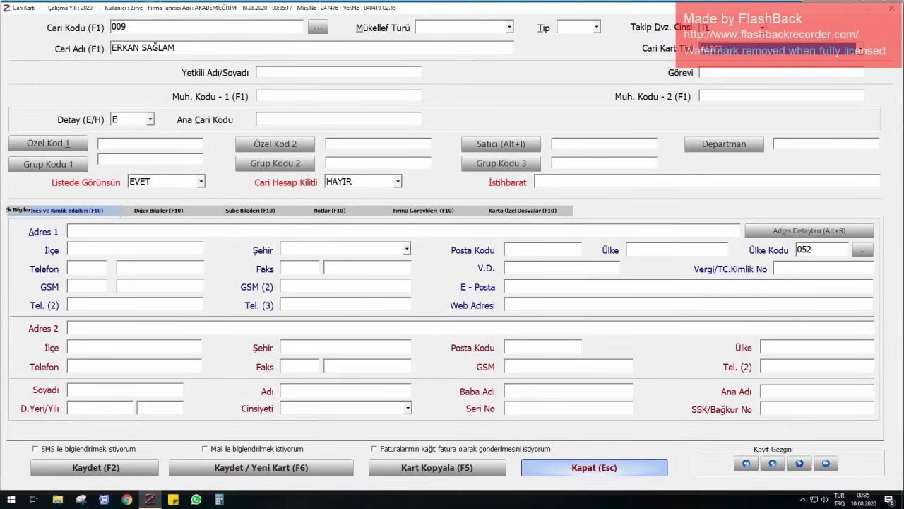
key(F2)
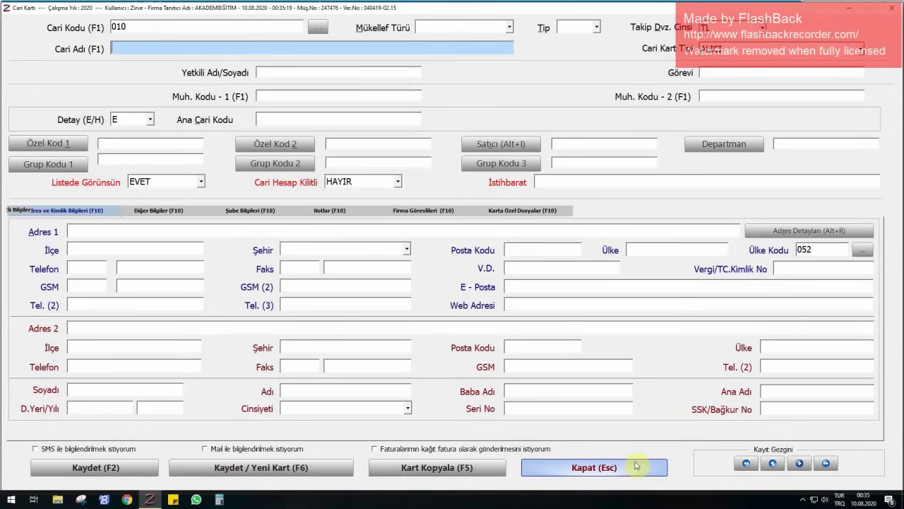
key(Return)
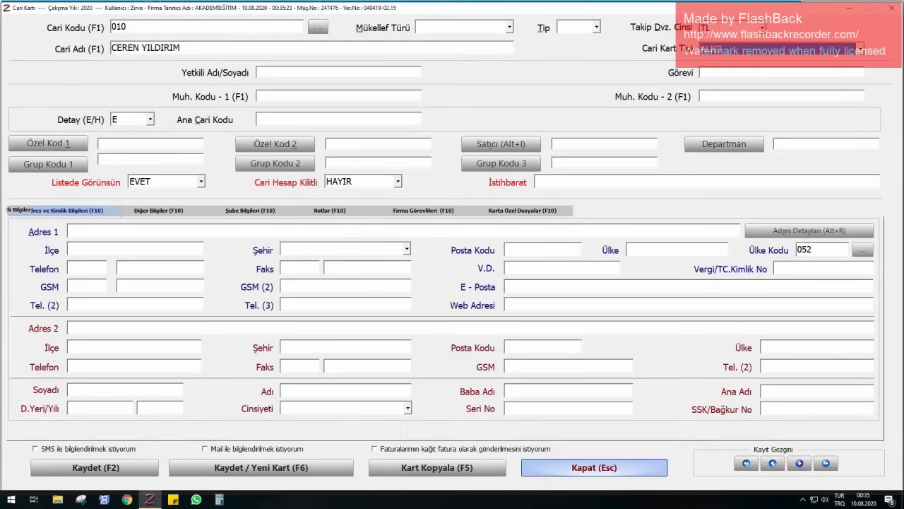
key(F2)
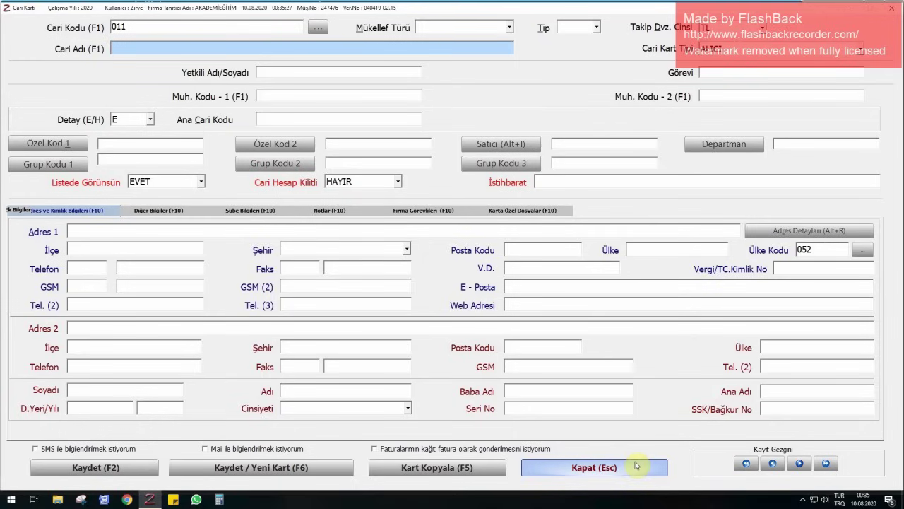
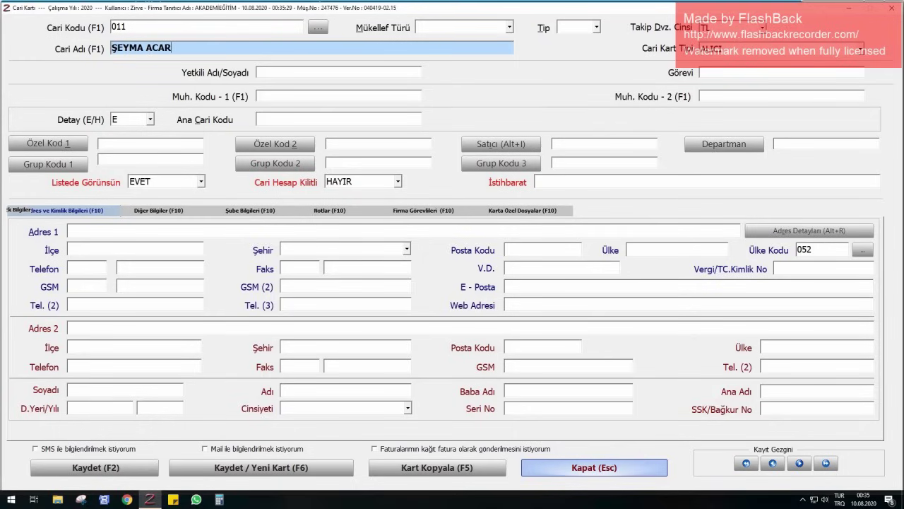
key(F2)
click(635, 465)
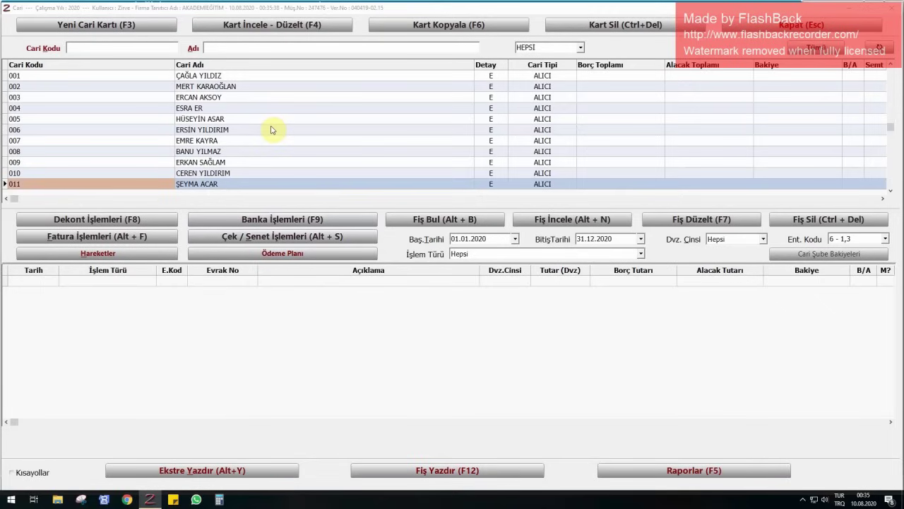
- Create staff card 012 with the employee's name and card type PERSONEL
click(70, 28)
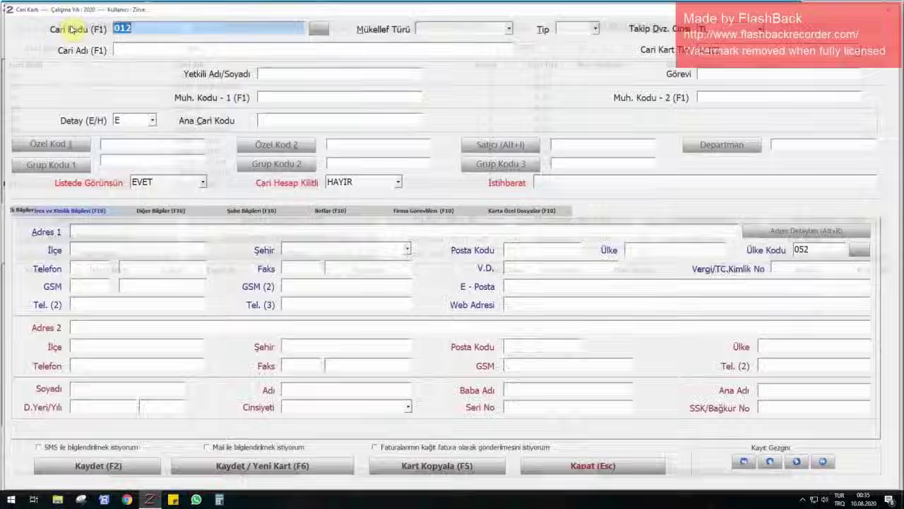
key(Return)
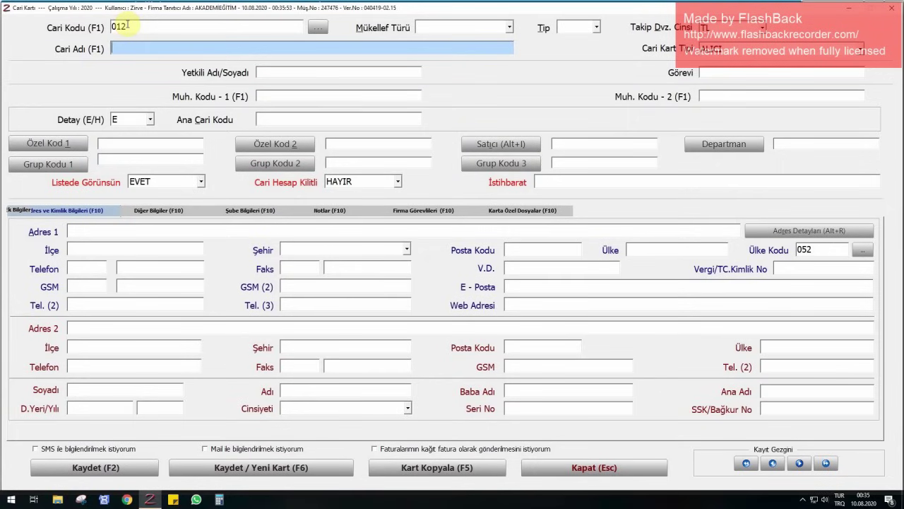
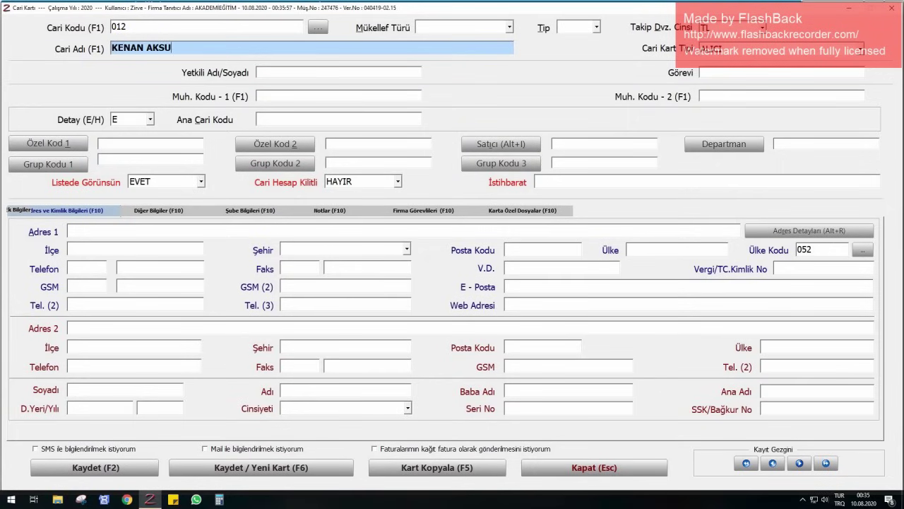
key(Return)
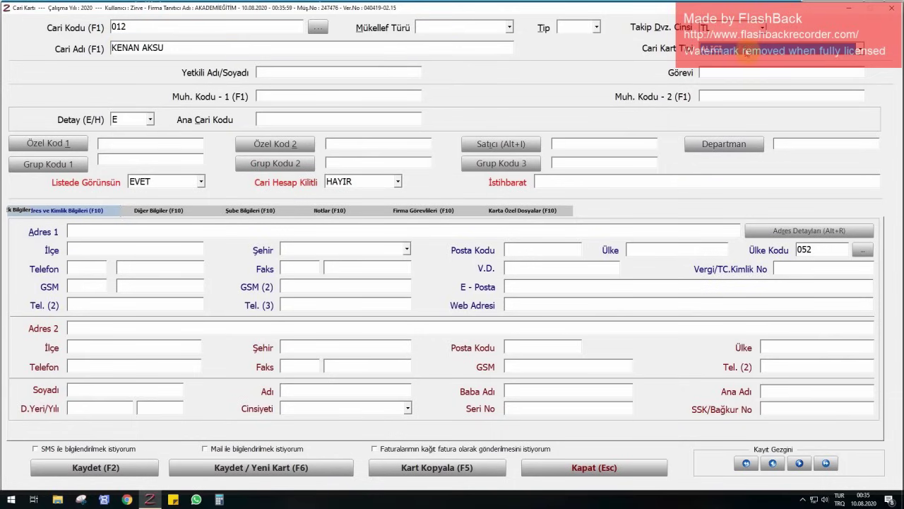
click(748, 50)
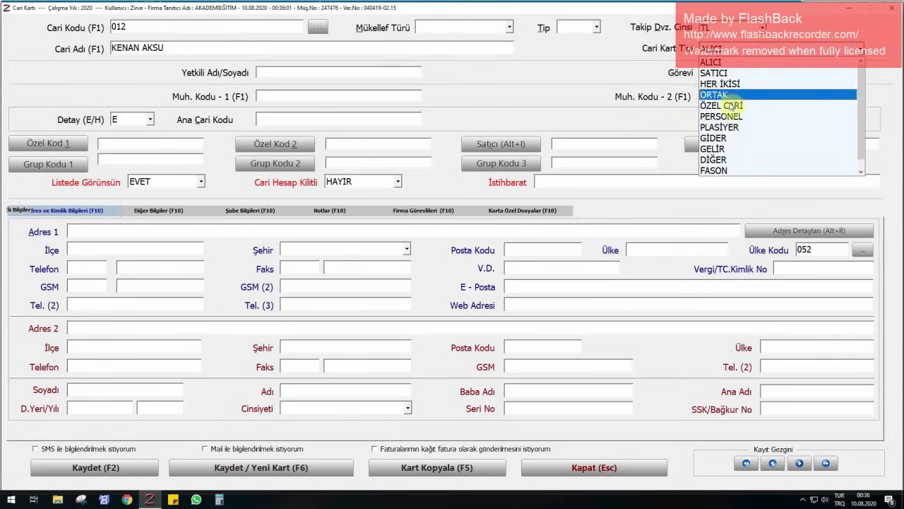
click(728, 117)
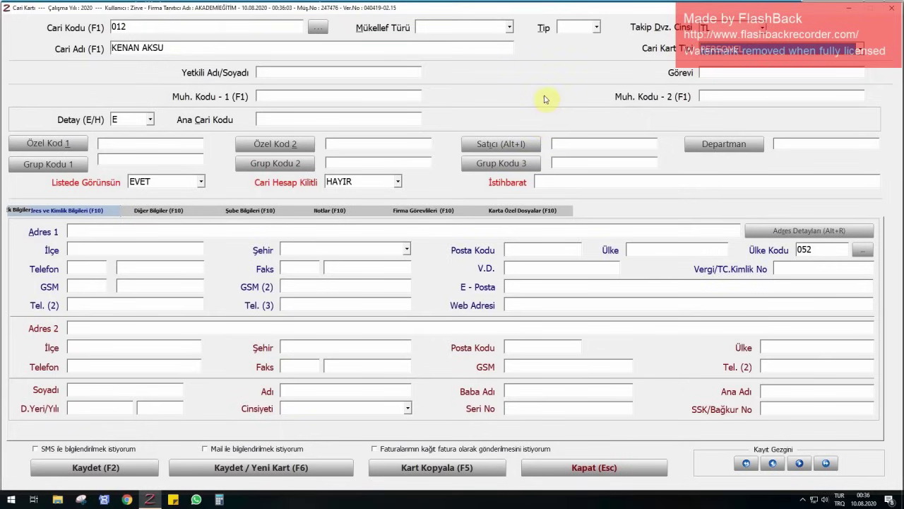
key(F6)
- Add staff card 013 with the employee's name, typed PERSONEL
key(Return)
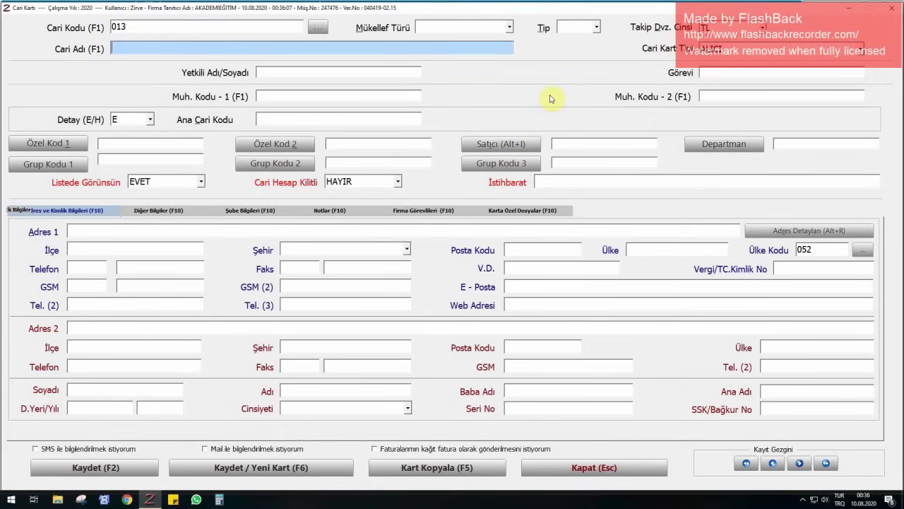
key(Return)
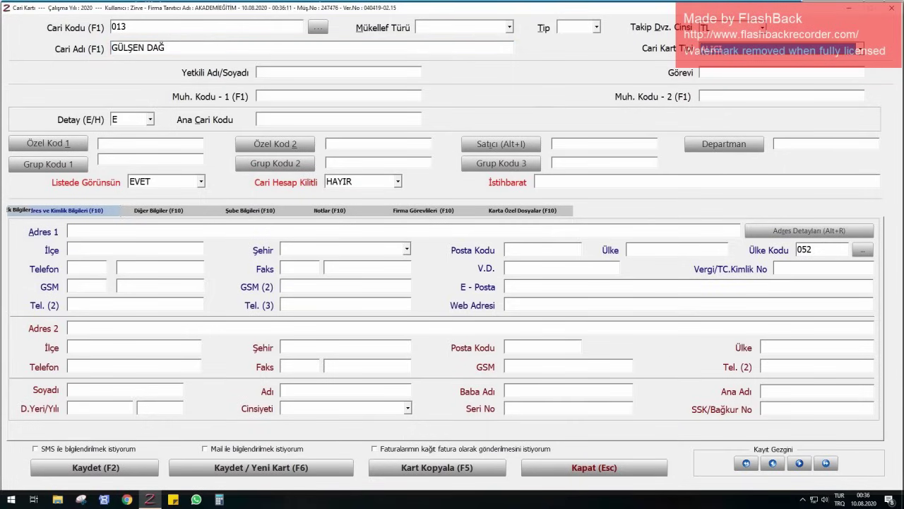
key(p)
click(809, 51)
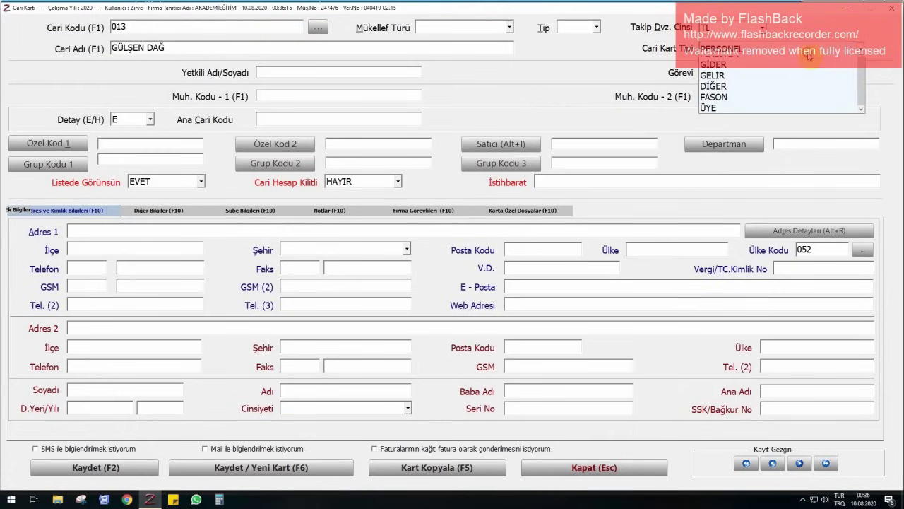
click(720, 106)
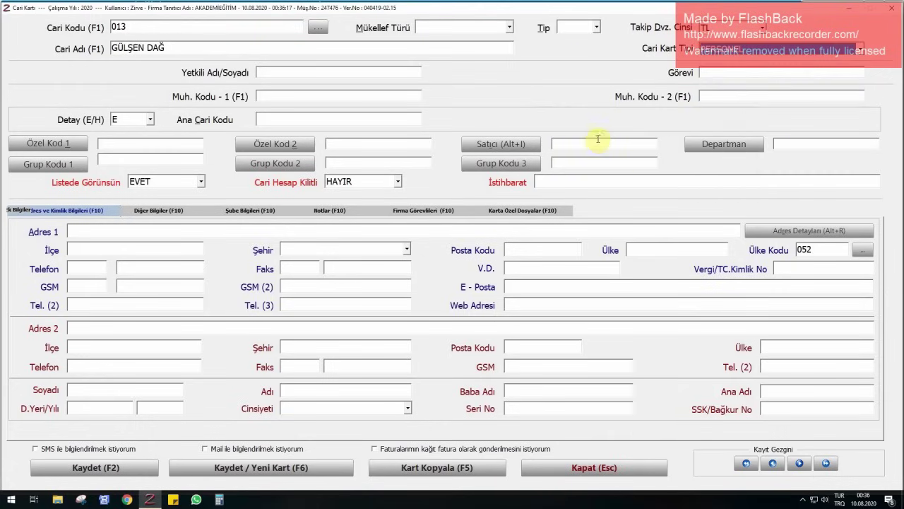
key(F6)
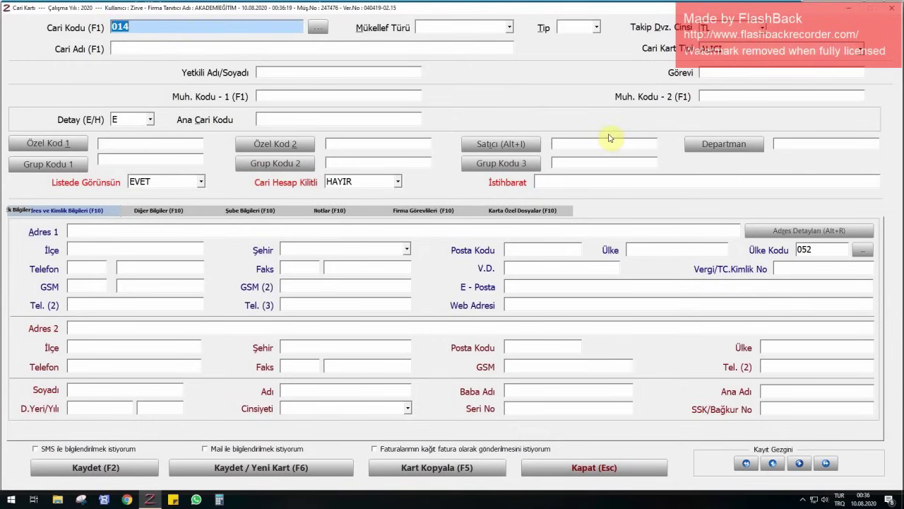
- Add staff card 014 as PERSONEL, correcting a typo in the employee's name
key(Return)
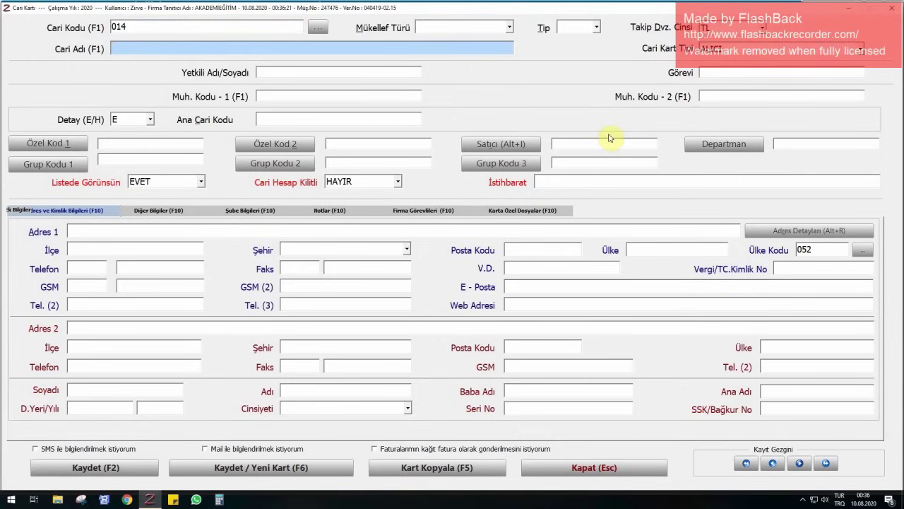
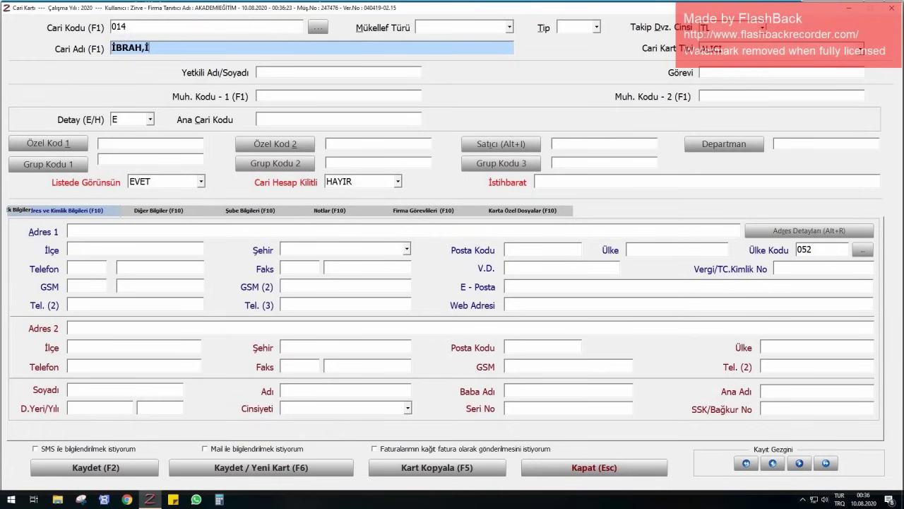
key(Return)
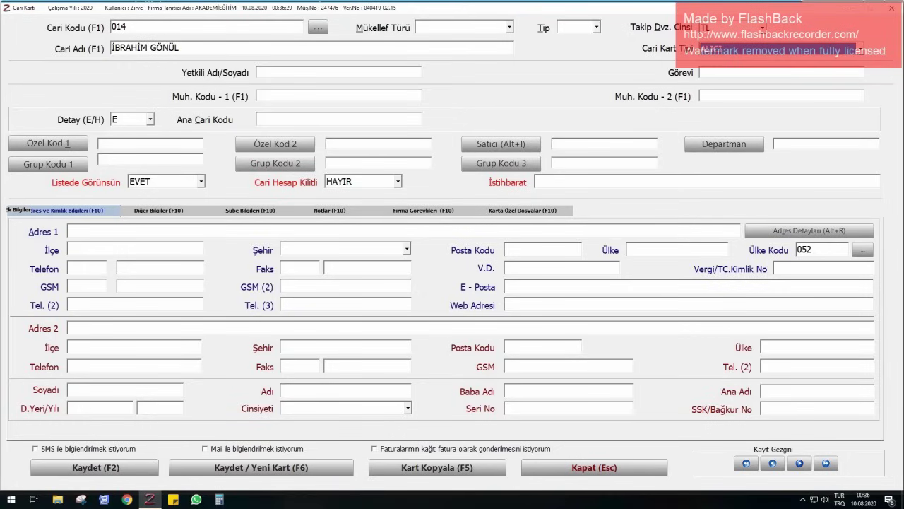
key(Down)
key(Down)
key(Down)
key(F6)
- Add PERSONEL cards 015 and 016 with the employees' names, then close the form
key(Return)
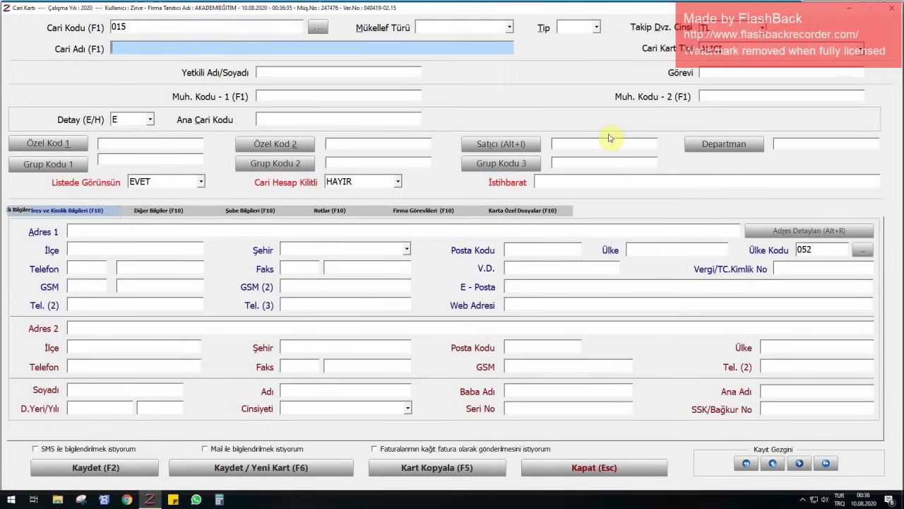
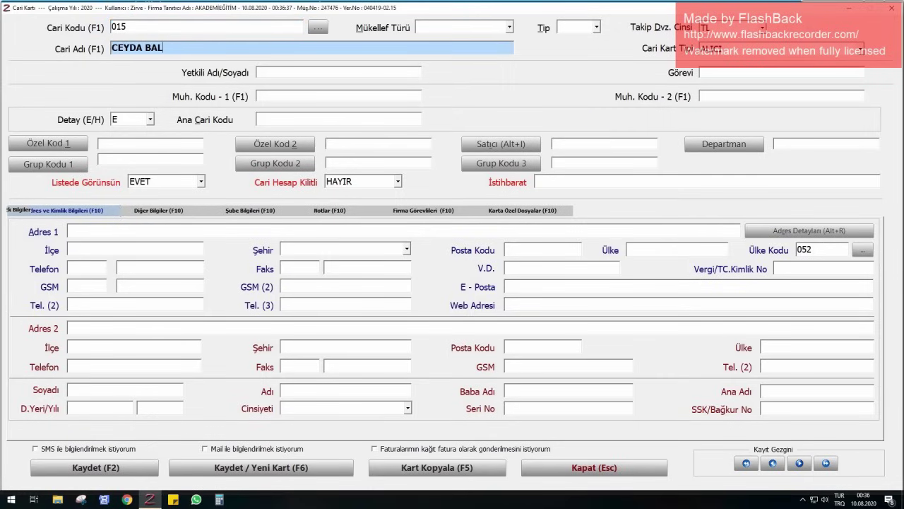
key(Return)
key(Down)
key(Down)
key(Down)
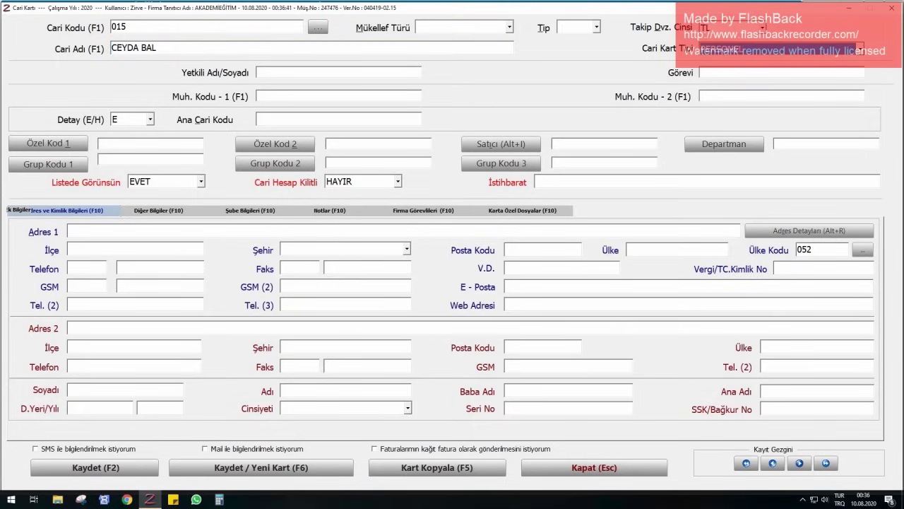
key(F6)
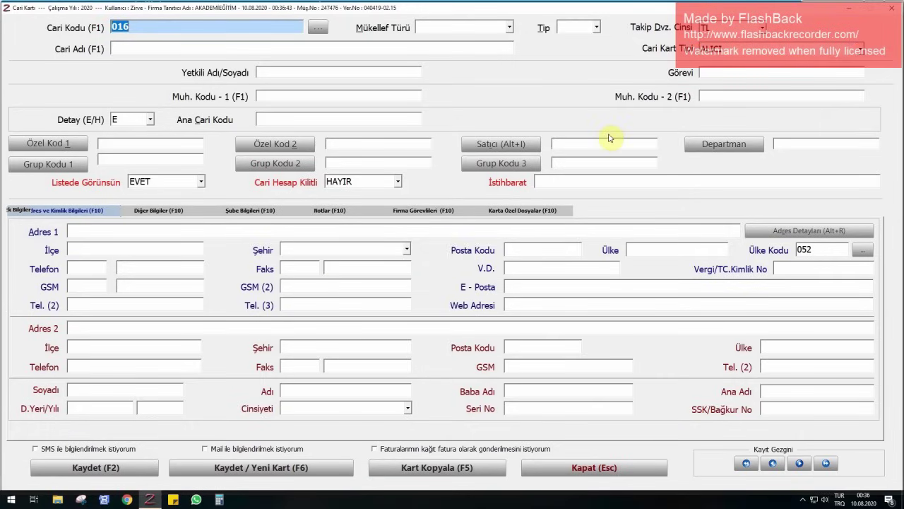
key(Return)
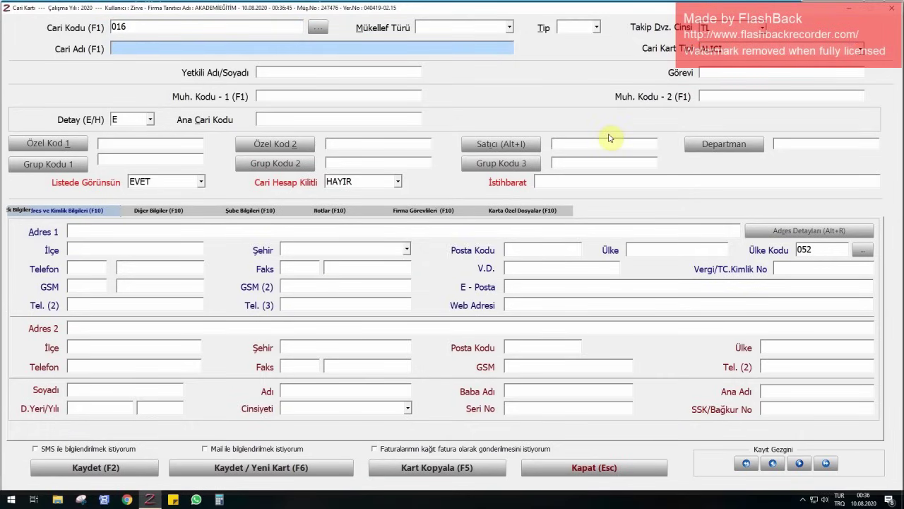
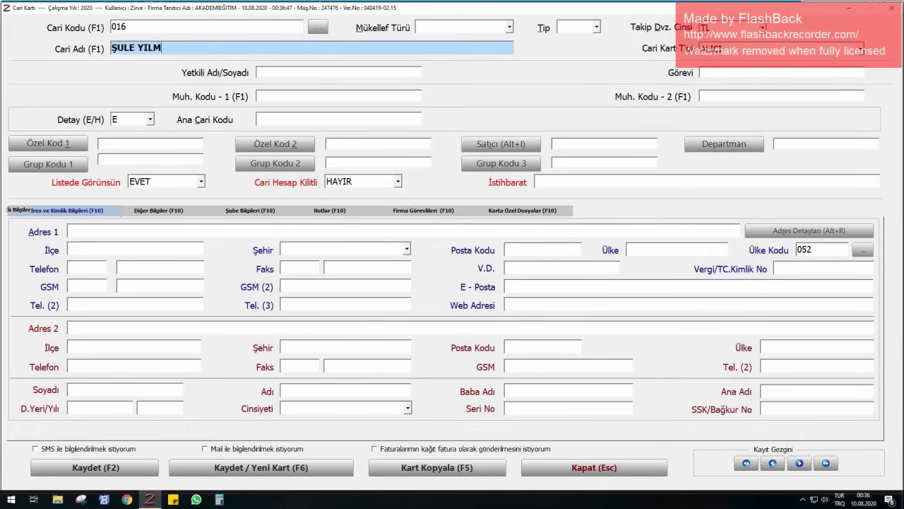
key(Return)
key(p)
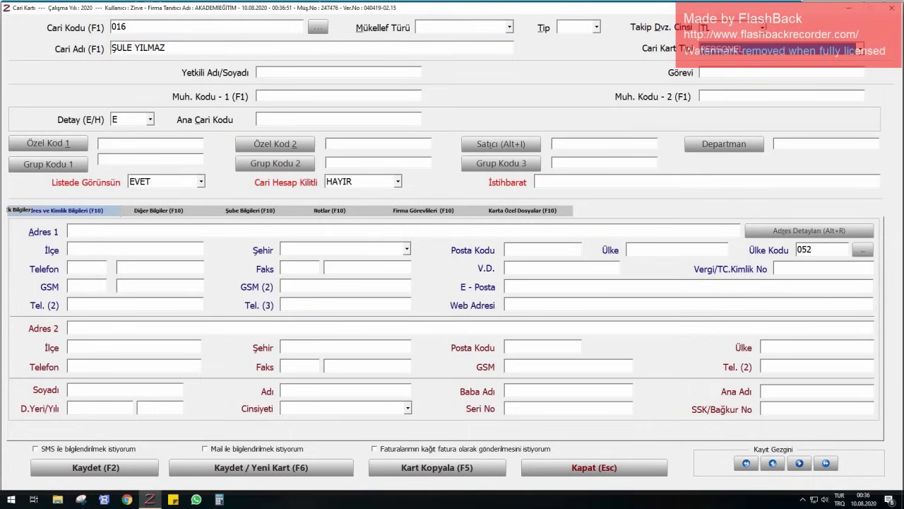
key(F2)
key(Escape)
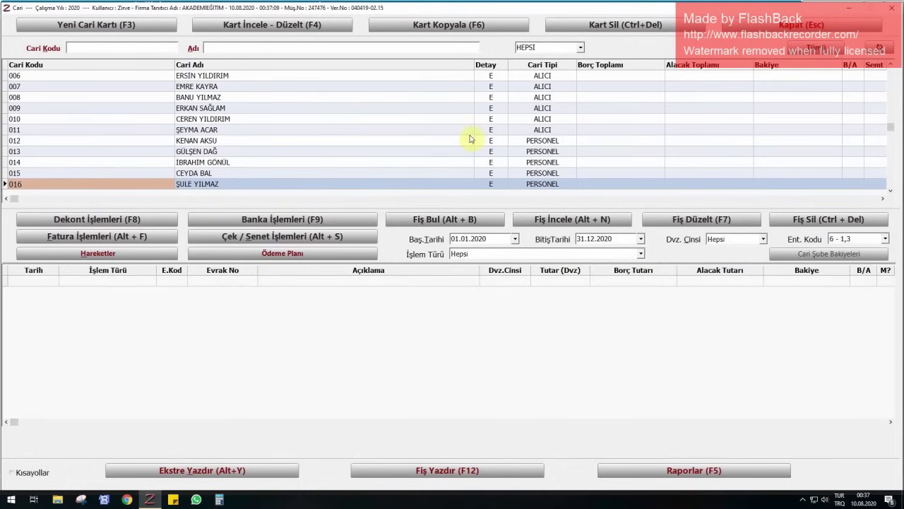
- Create supplier card 017 'KLM YAYINCILIK' with card type SATICI and save it
click(65, 34)
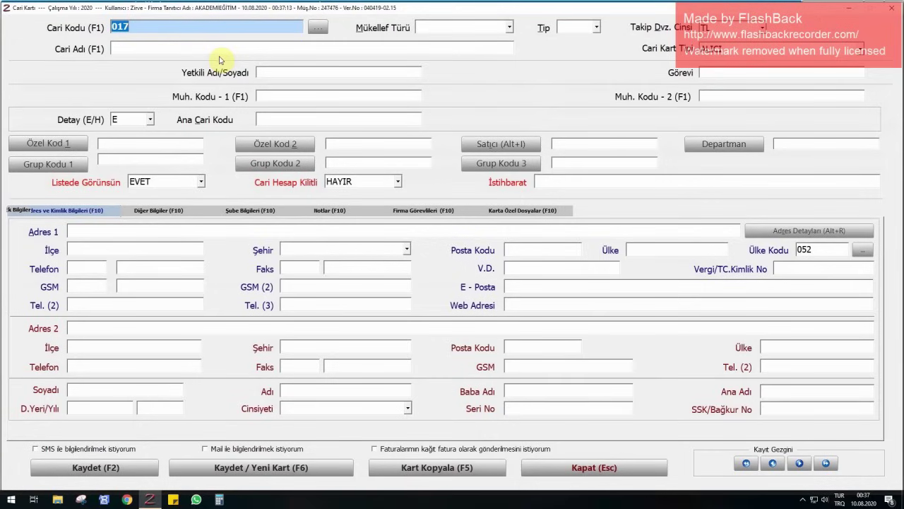
key(Return)
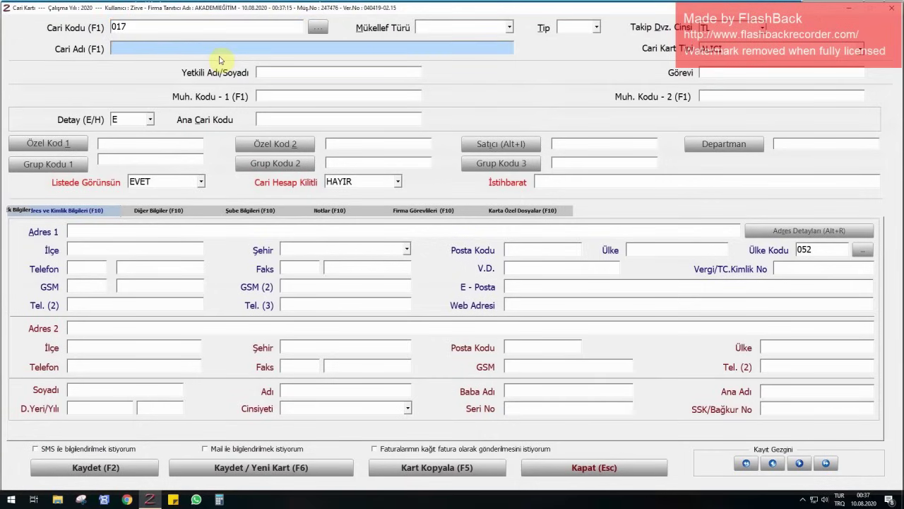
text(KLM YAYINCILIK)
key(Return)
key(Down)
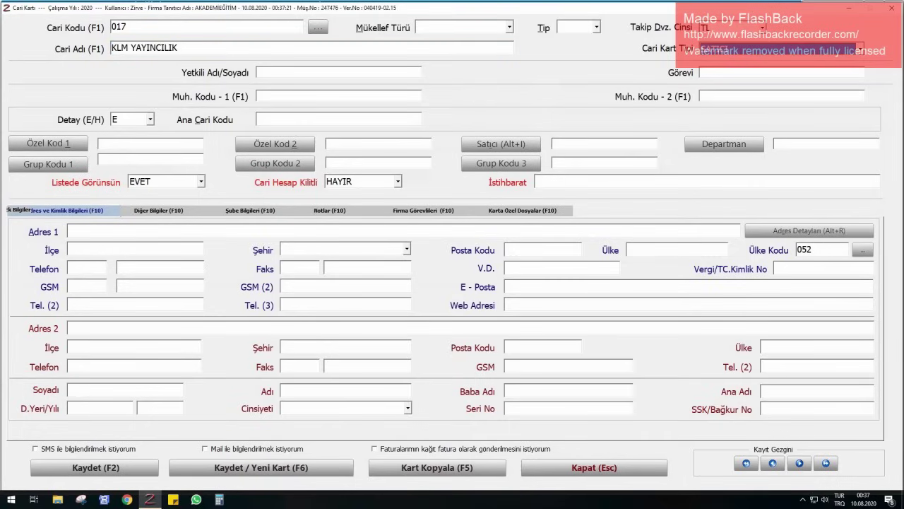
key(Return)
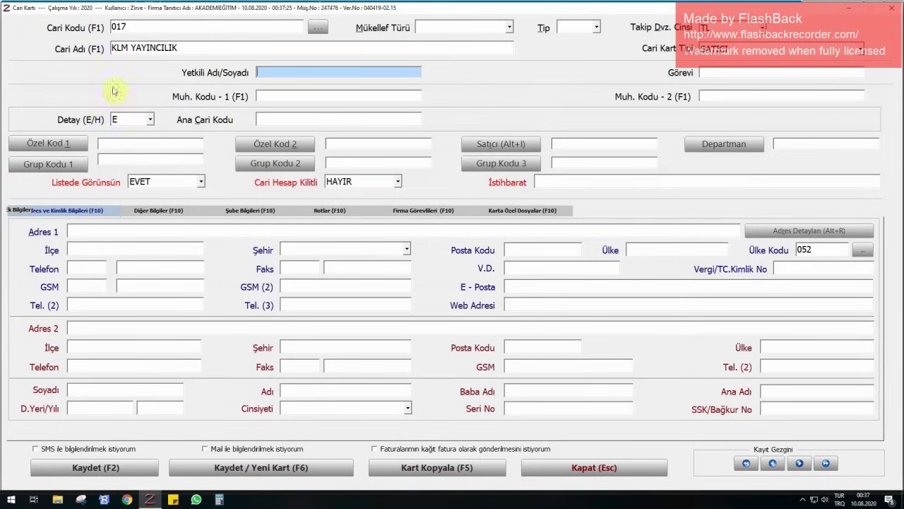
click(122, 230)
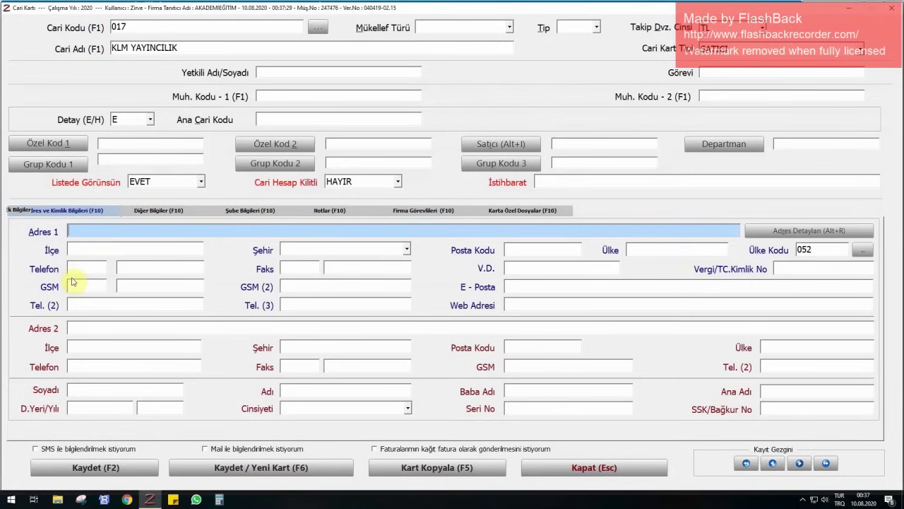
click(569, 263)
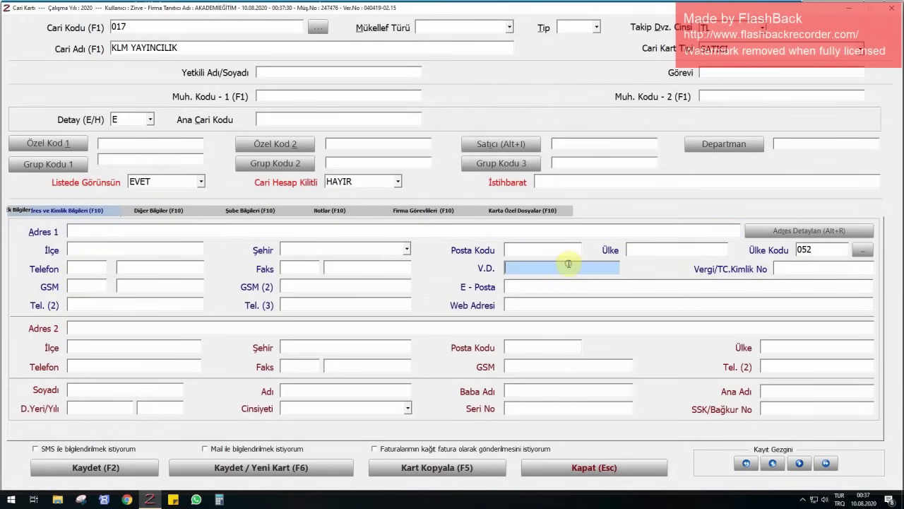
click(841, 269)
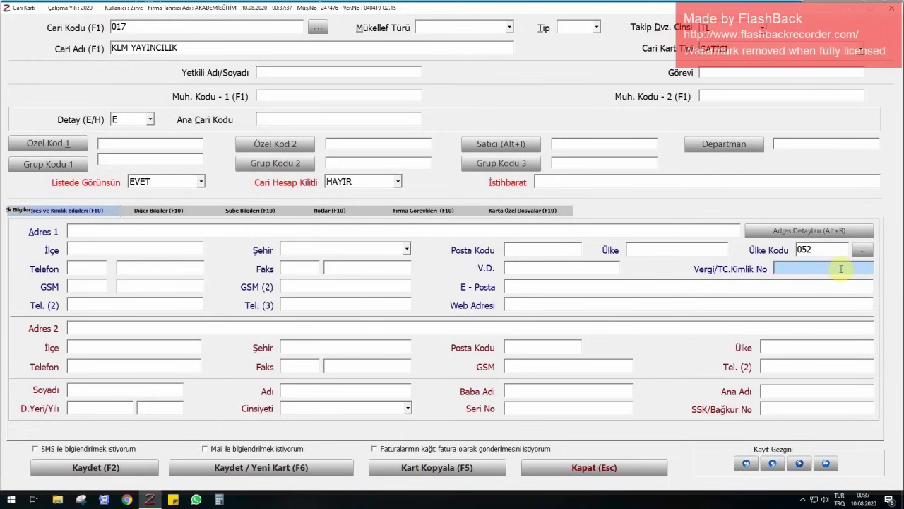
key(F6)
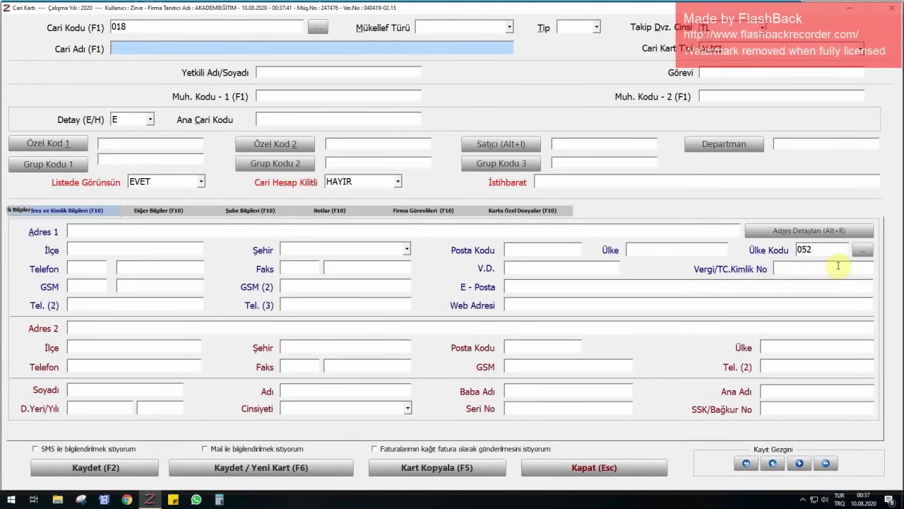
- Add supplier card 018 'ETİ' with card type SATICI
text(ETİ)
key(Return)
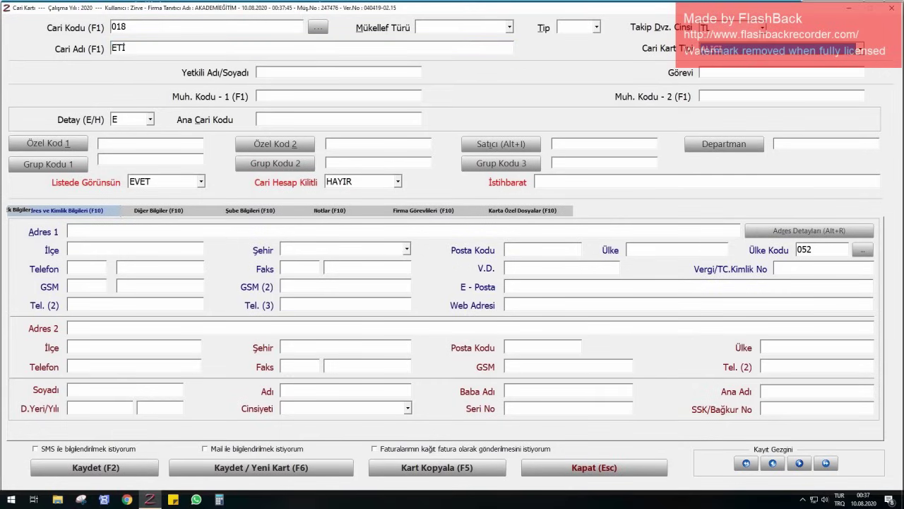
key(Down)
key(Down)
key(Up)
key(F2)
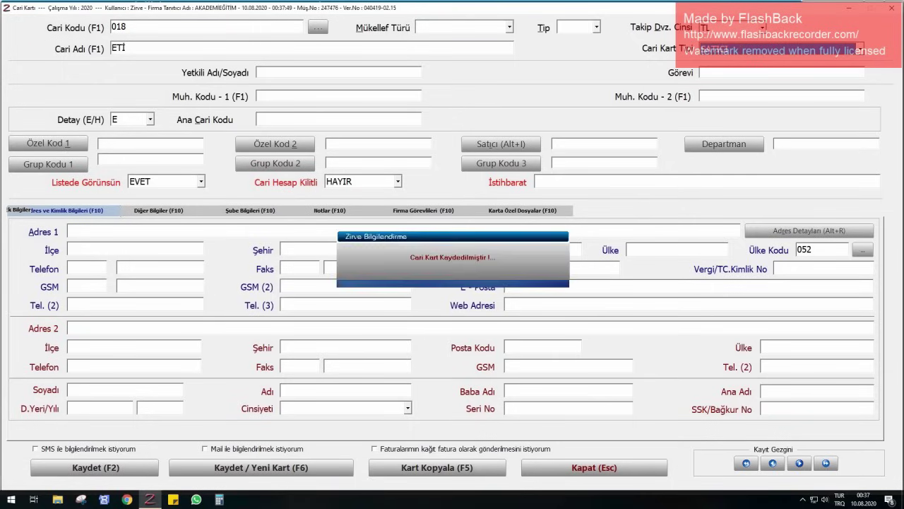
key(Return)
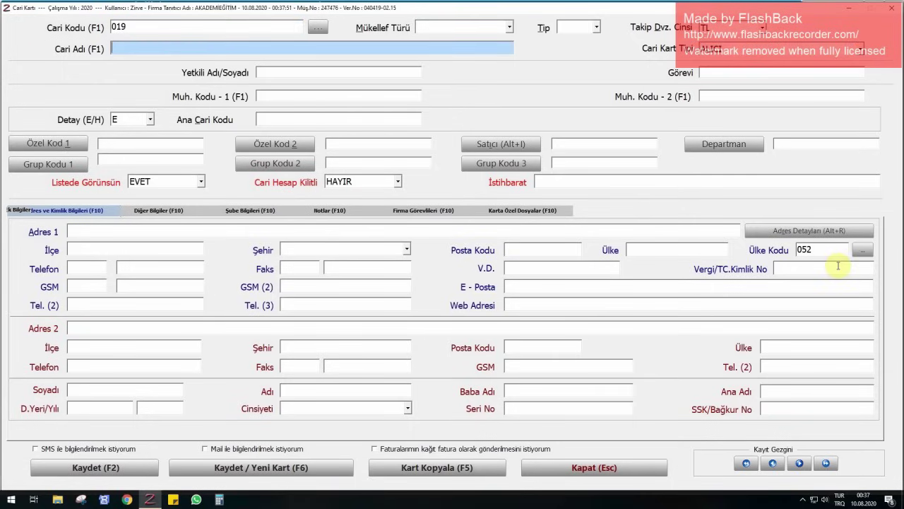
- Add supplier card 019 'GALERİ KIRTASİYE' as SATICI and save it
text(GALER)
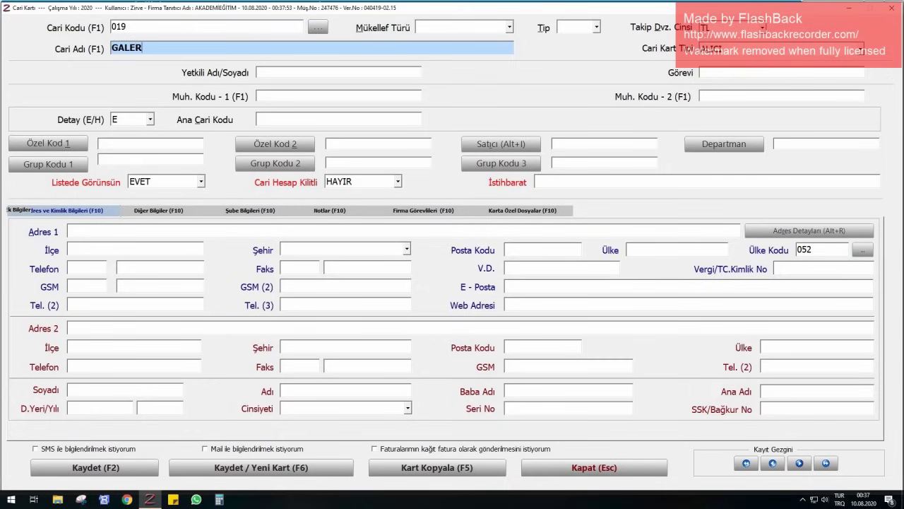
text(İ KIRTASİYE)
key(Return)
key(Down)
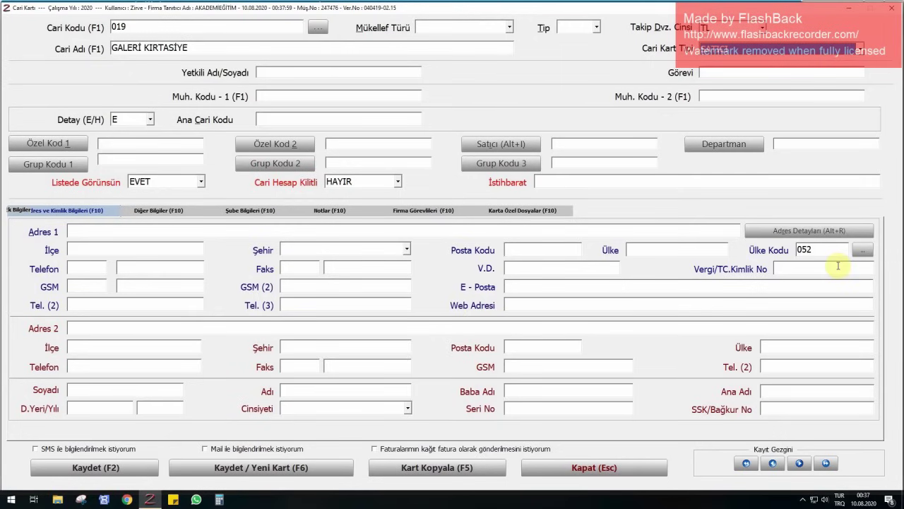
key(F2)
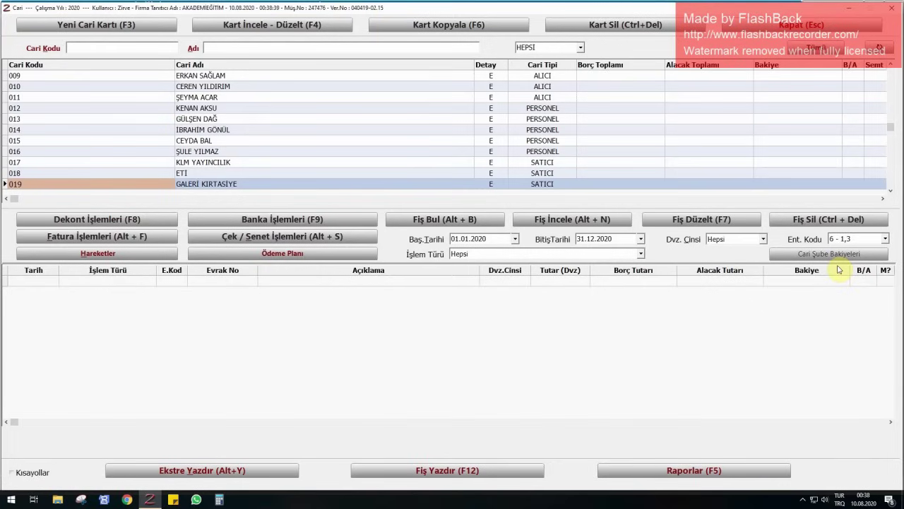
- Close the Cari list, open the Fatura section, and show the new-invoice kinds
click(802, 25)
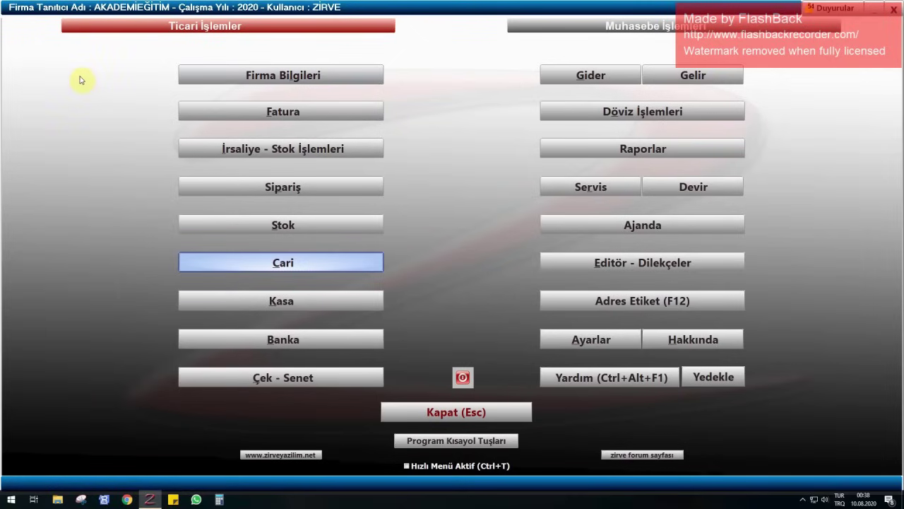
click(258, 106)
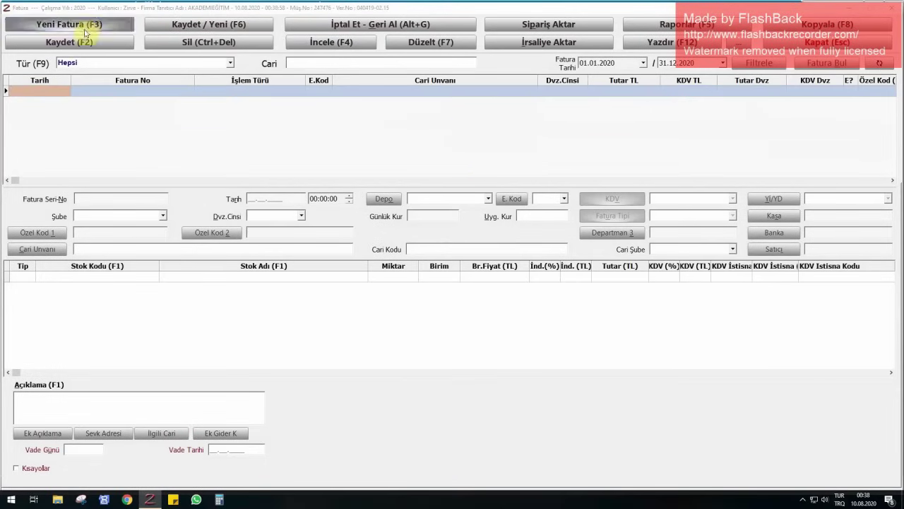
click(75, 26)
click(70, 42)
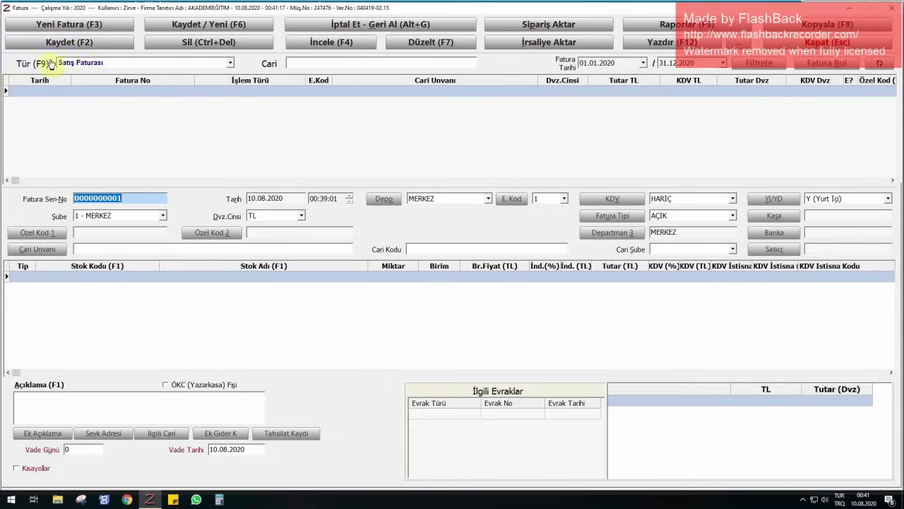
- Discard the unfinished invoice without saving and close the invoice window
click(827, 42)
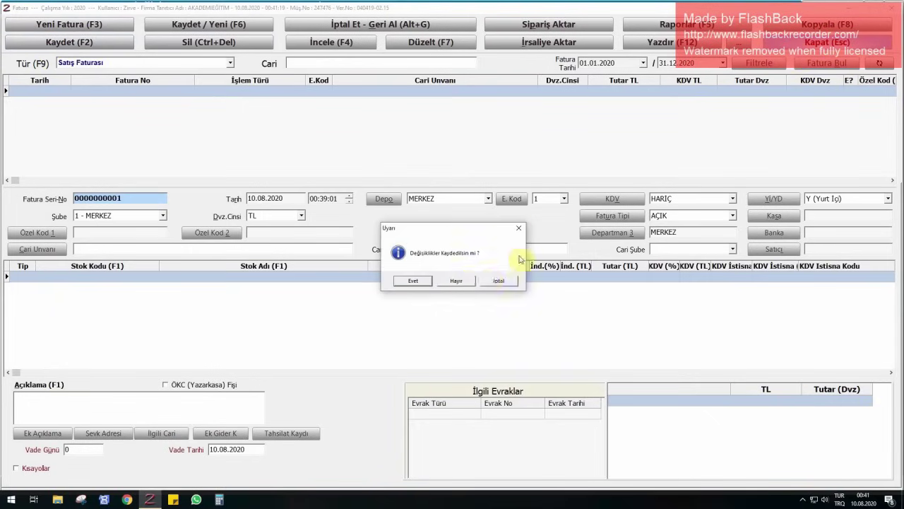
click(462, 279)
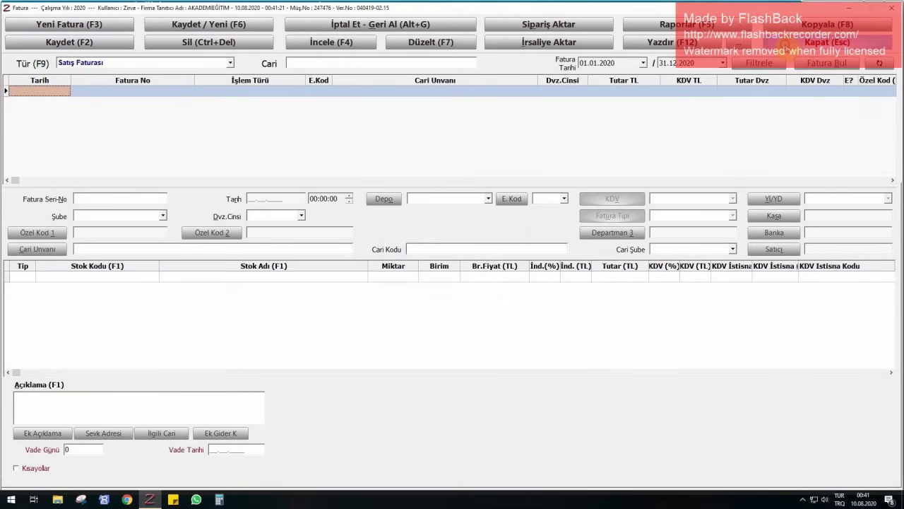
click(784, 47)
- Reopen Fatura, set the Tür filter to Satış Faturası, and start a new invoice
click(294, 109)
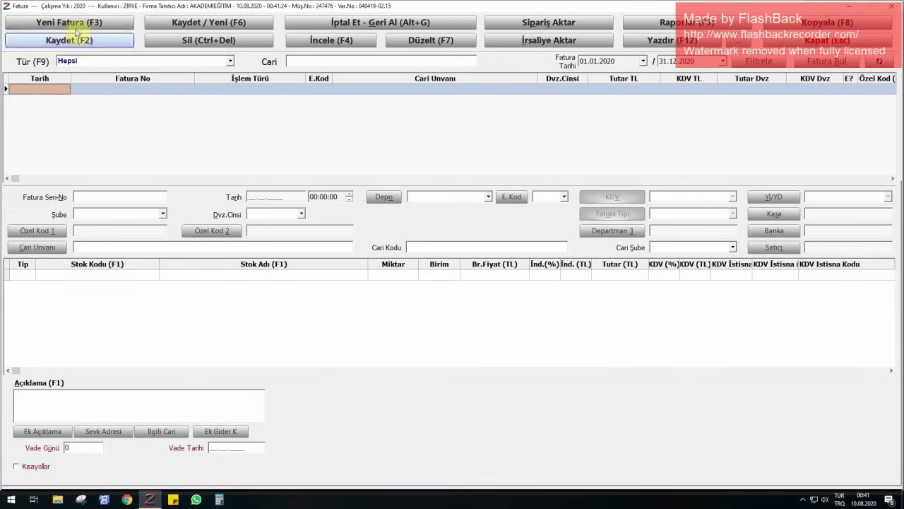
click(75, 28)
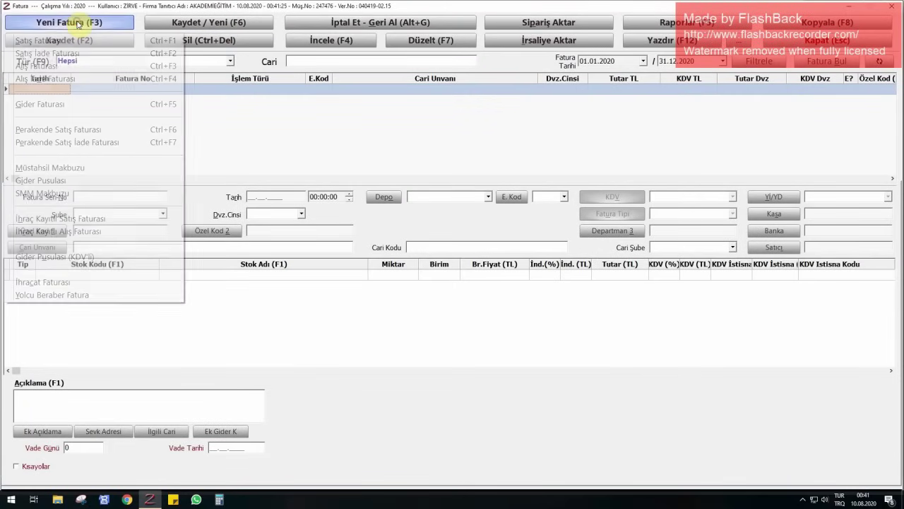
click(251, 69)
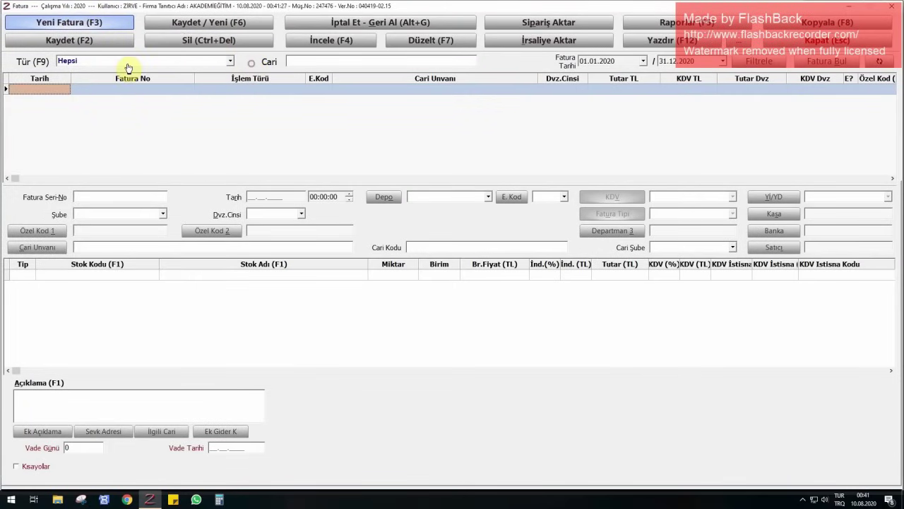
click(81, 62)
scroll(88, 67, up, 2)
click(87, 79)
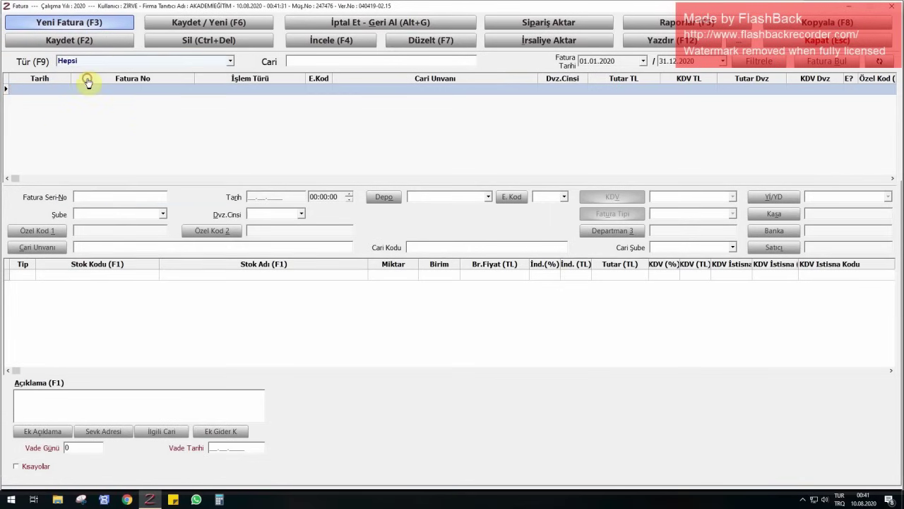
click(67, 22)
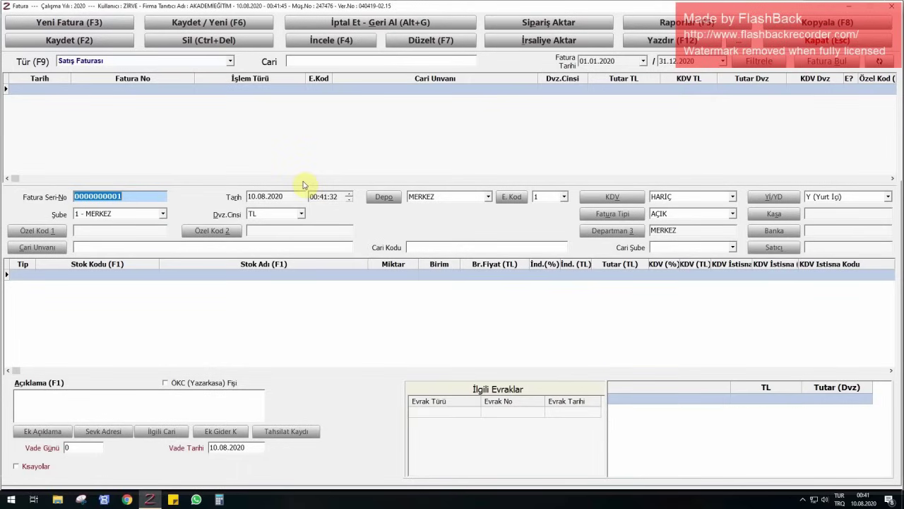
text(2020)
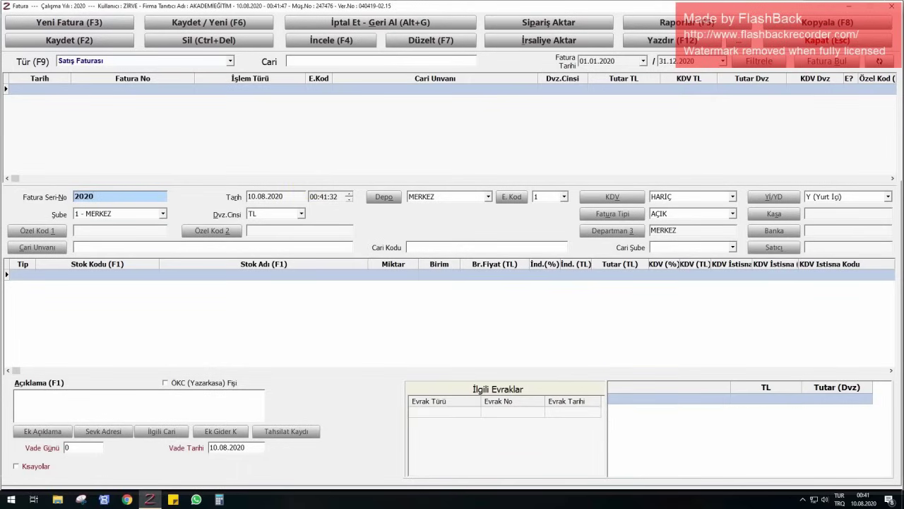
text(00012)
key(Tab)
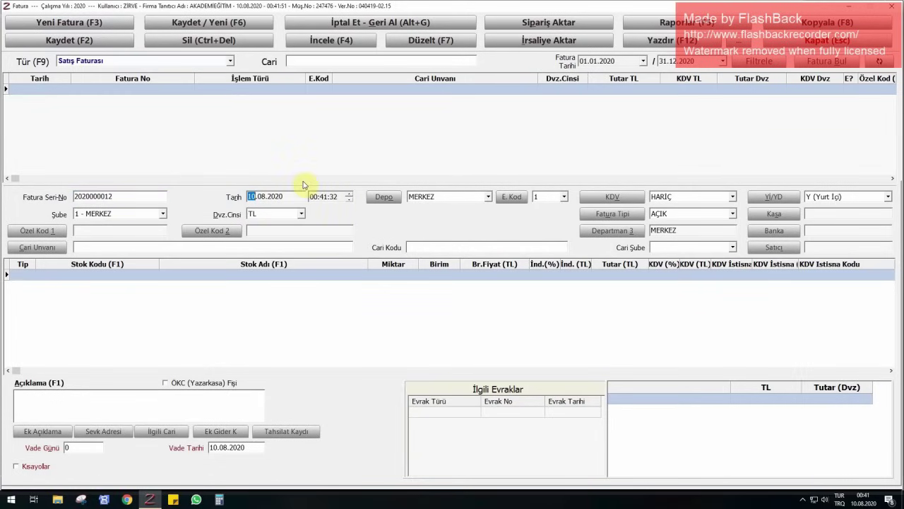
text(2007)
key(Tab)
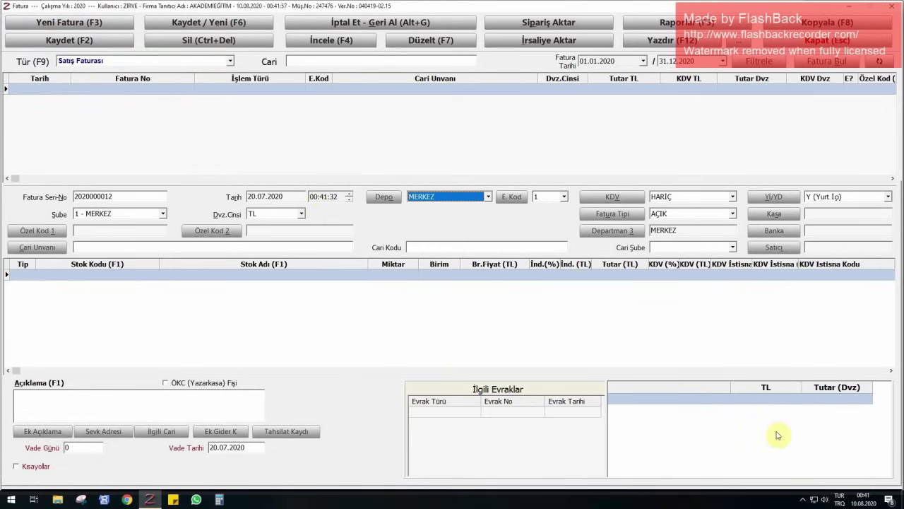
- Mute the computer's system sound
click(824, 496)
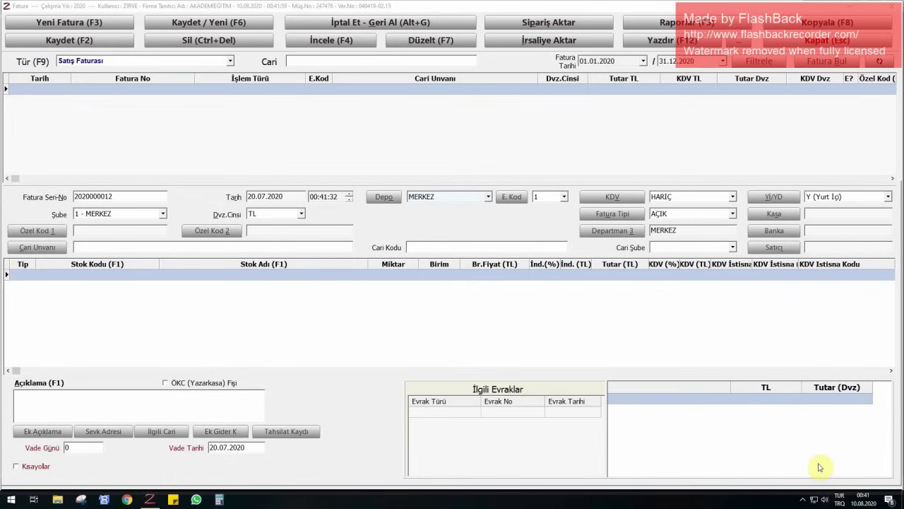
click(750, 479)
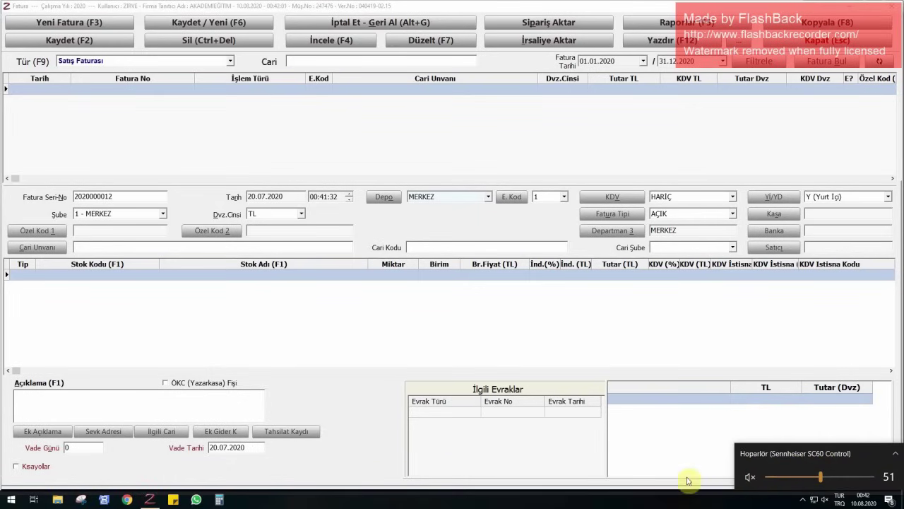
click(129, 197)
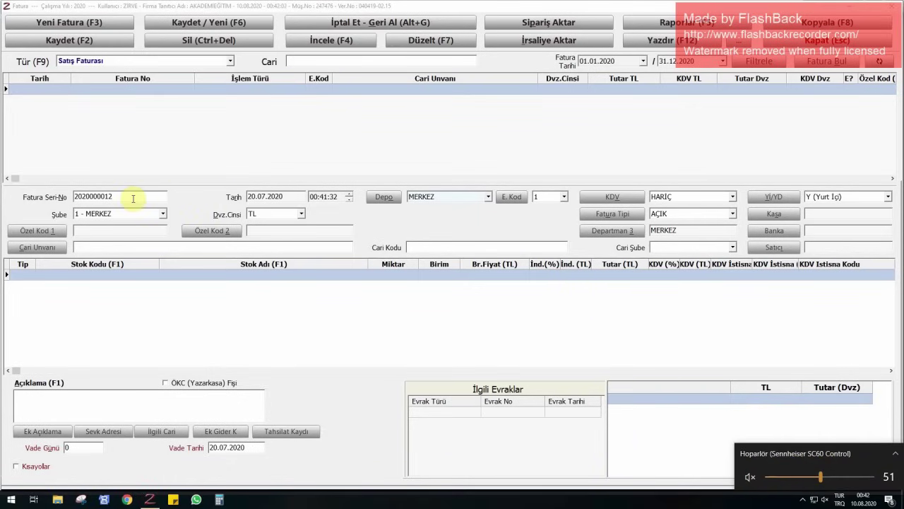
- Keep KDV on HARİÇ and Fatura Tipi on AÇIK
click(250, 196)
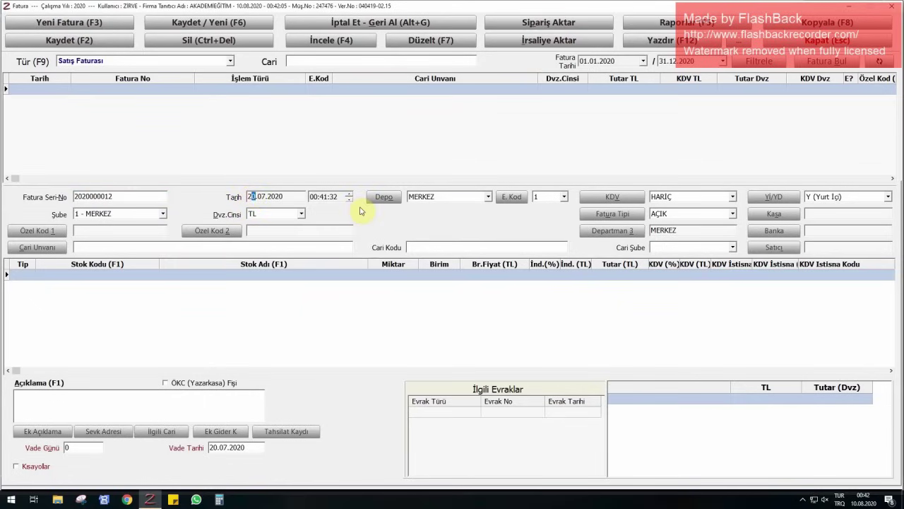
click(715, 198)
click(715, 197)
click(699, 214)
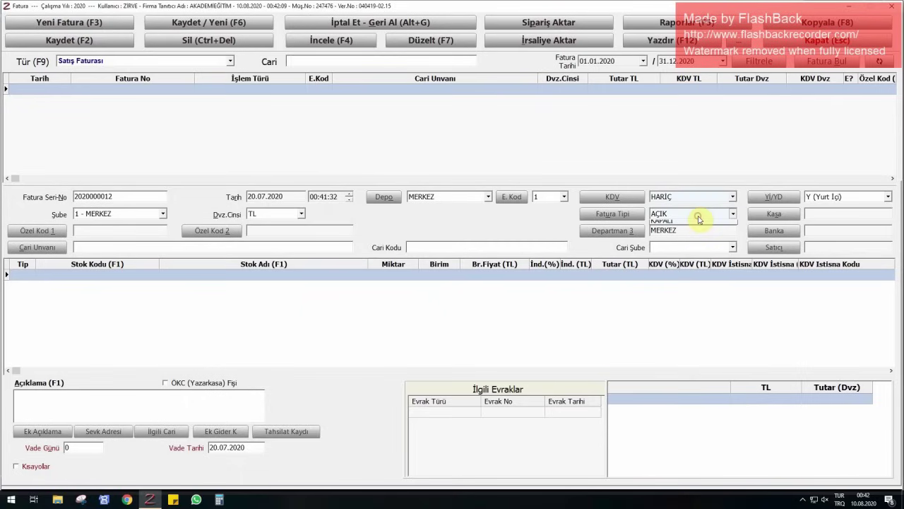
click(697, 220)
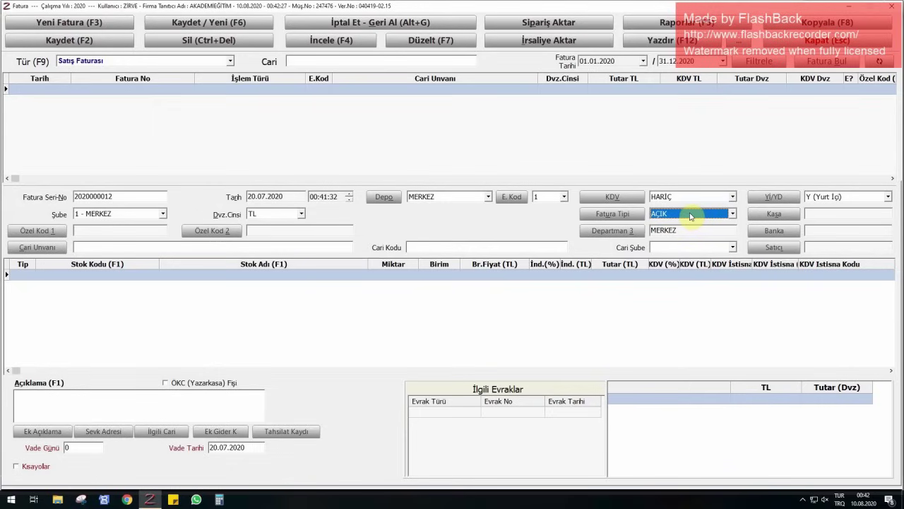
- Change the invoice date to 01.07.2020 and replace the serial with 20200726
click(250, 197)
text(0107)
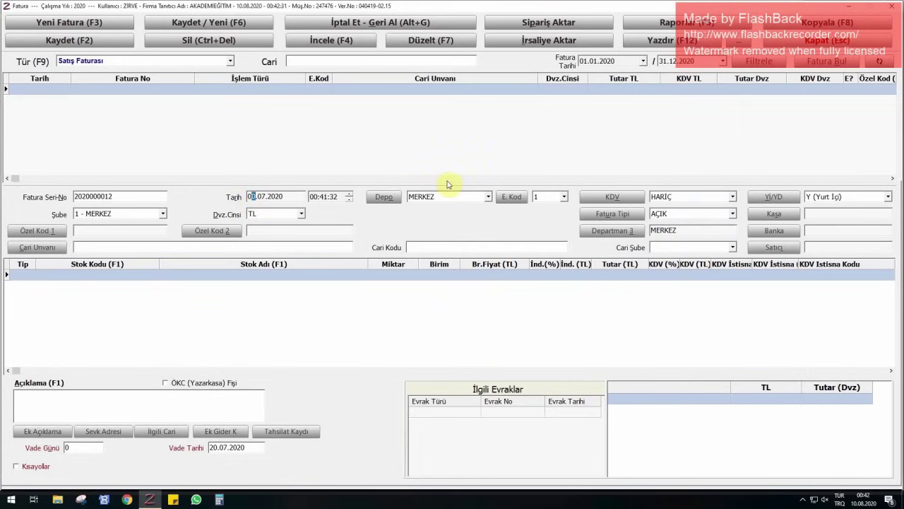
key(Return)
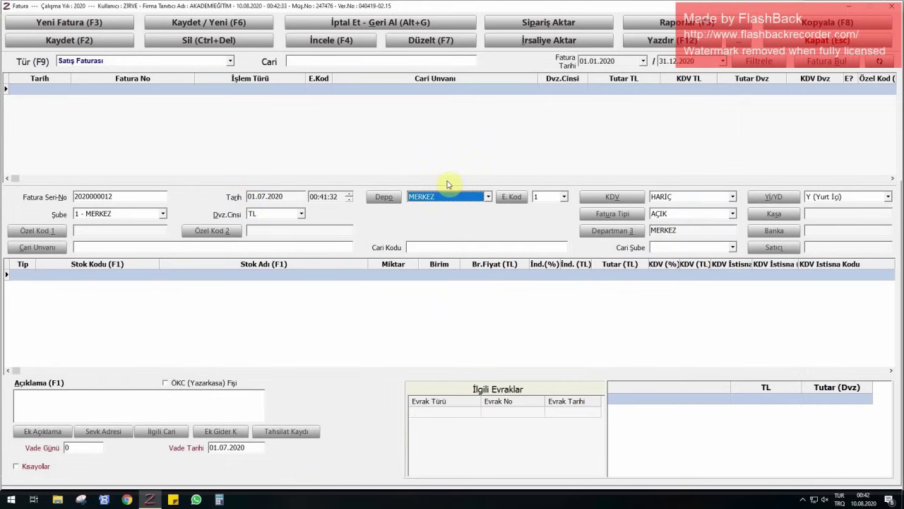
click(127, 194)
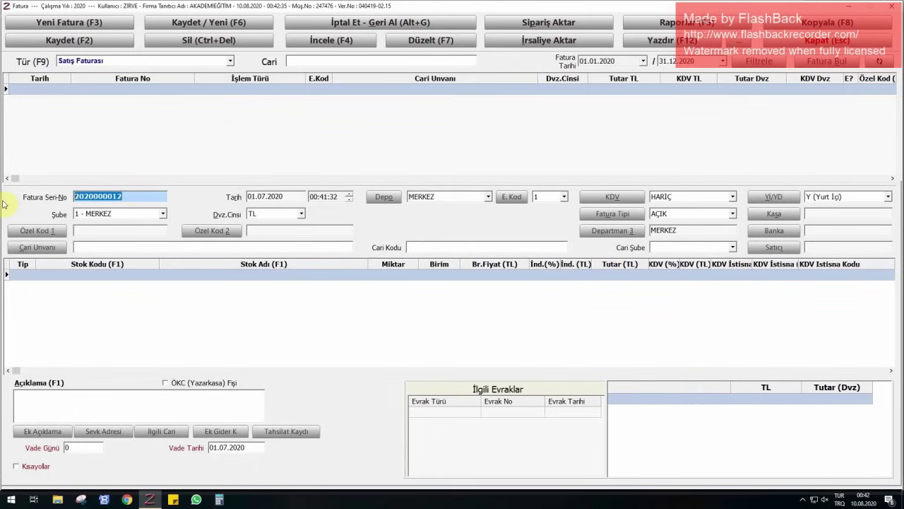
text(2020)
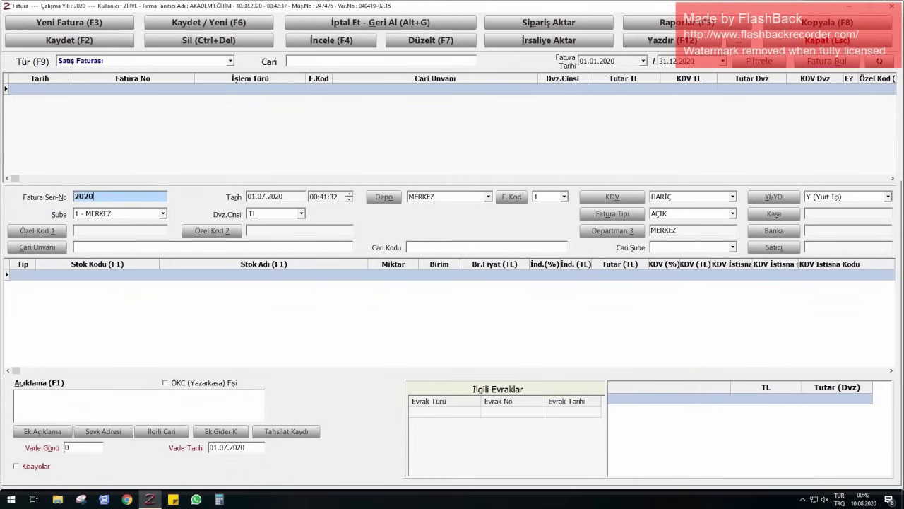
text(0726)
key(Return)
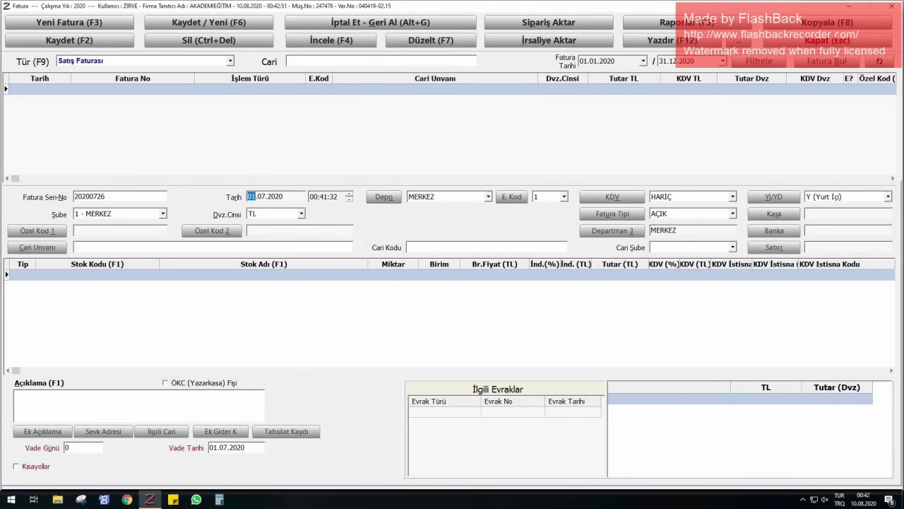
key(shift+Tab)
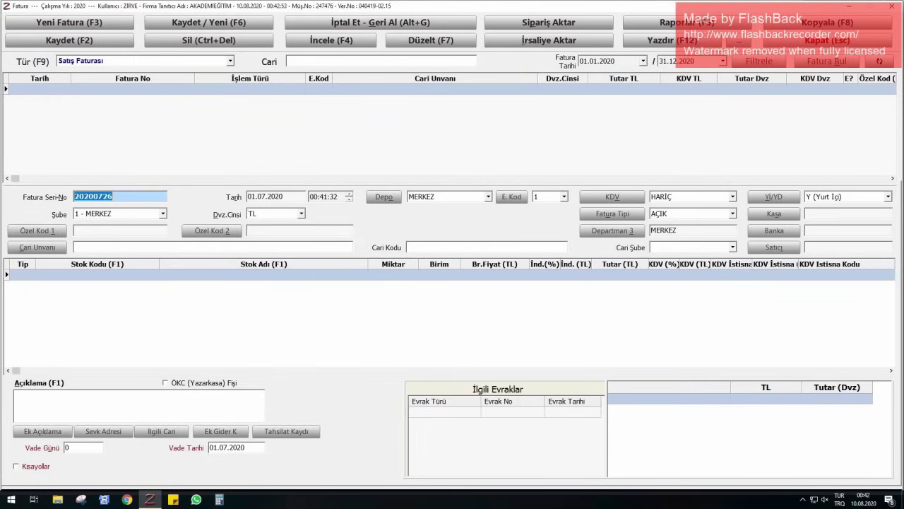
key(Tab)
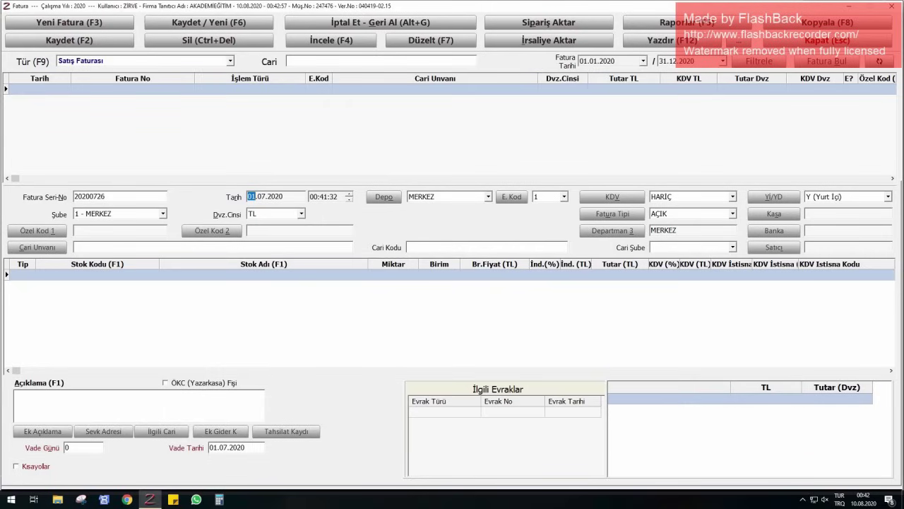
key(Tab)
key(Tab)
key(Tab)
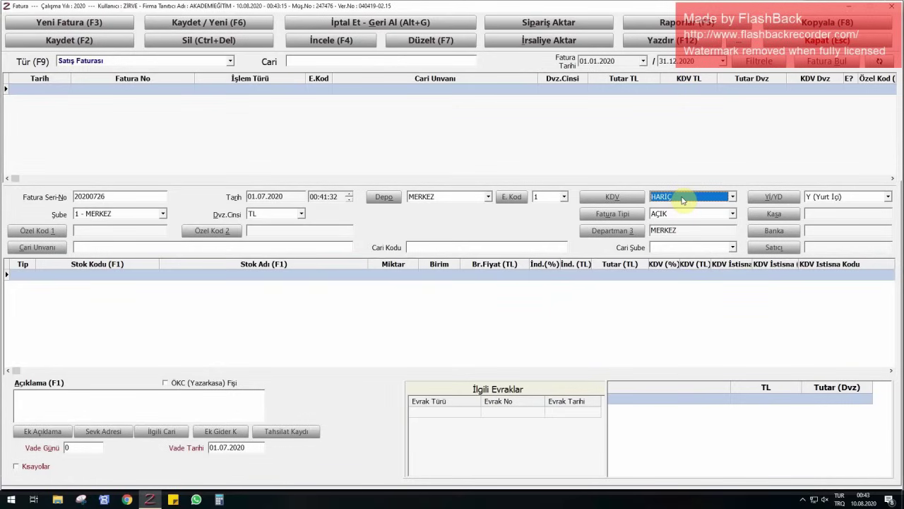
- Set KDV to DAHİL, keep invoice type AÇIK, and leave Kasa empty
click(682, 199)
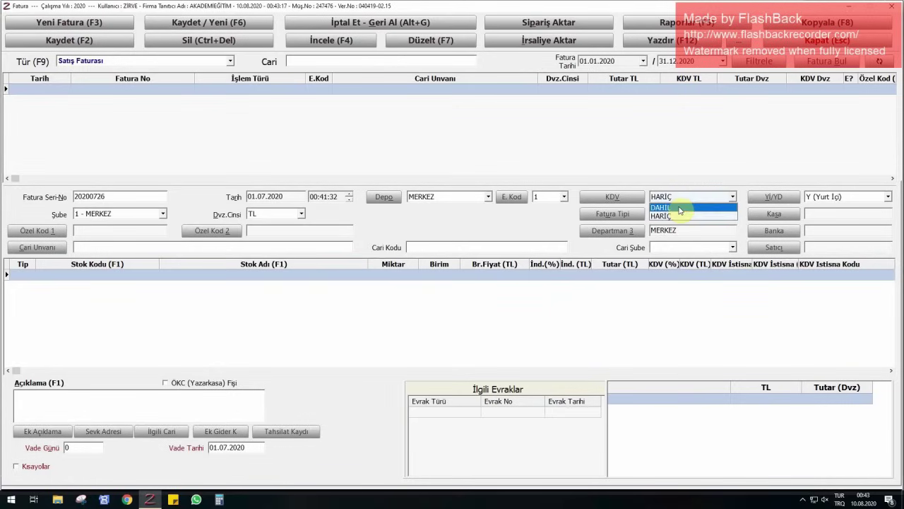
click(682, 212)
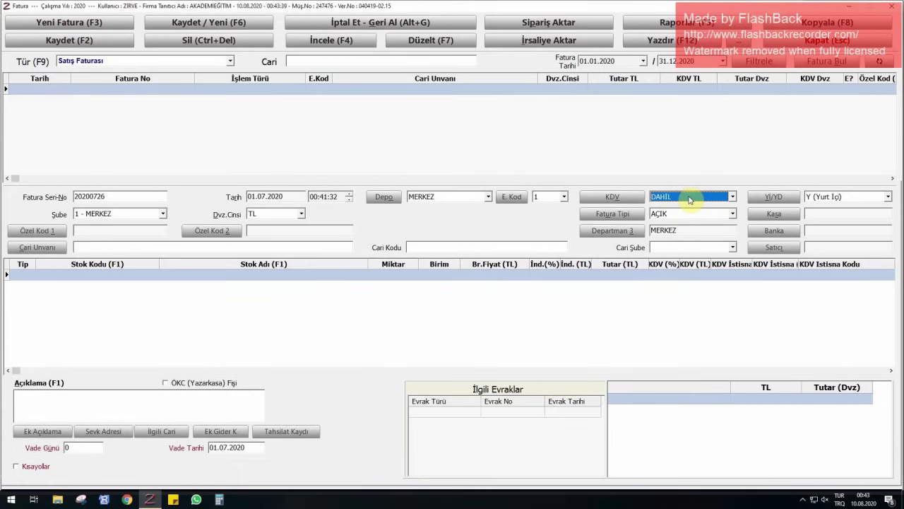
key(Tab)
key(Tab)
key(Tab)
key(Tab)
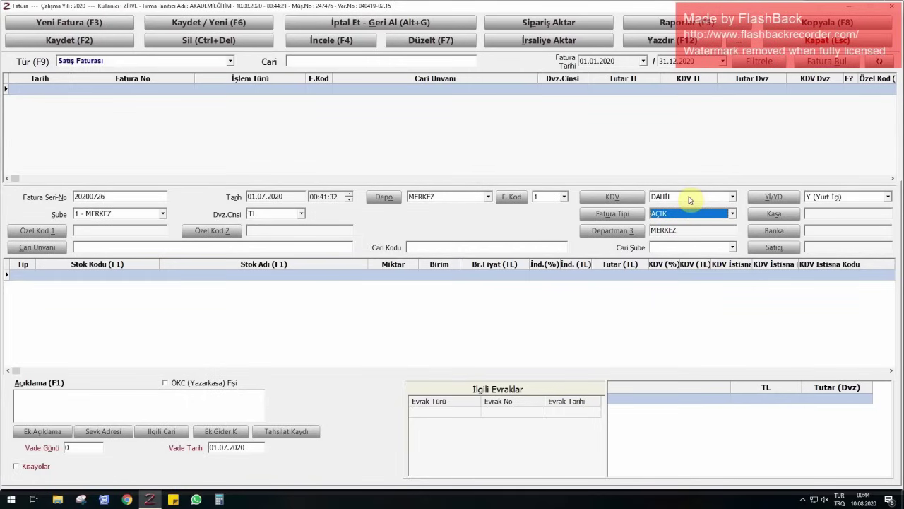
key(Return)
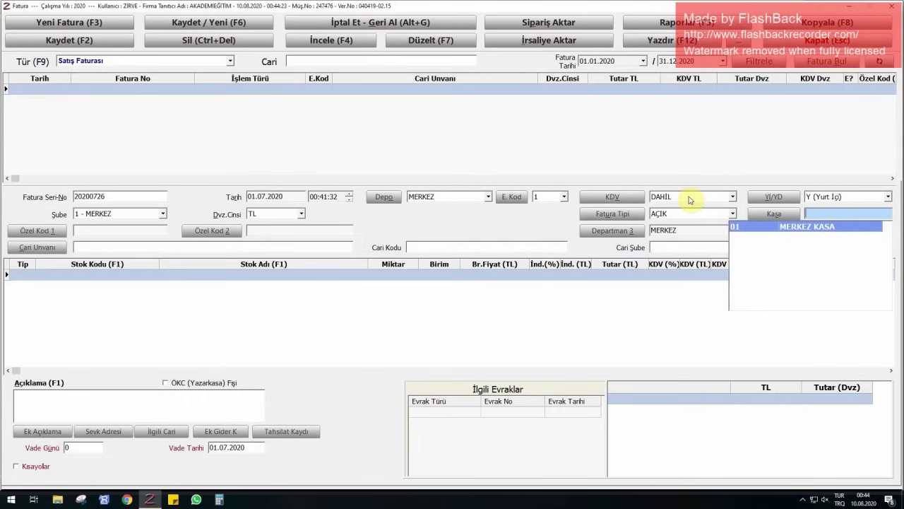
key(Tab)
key(Tab)
key(Tab)
key(Tab)
key(Tab)
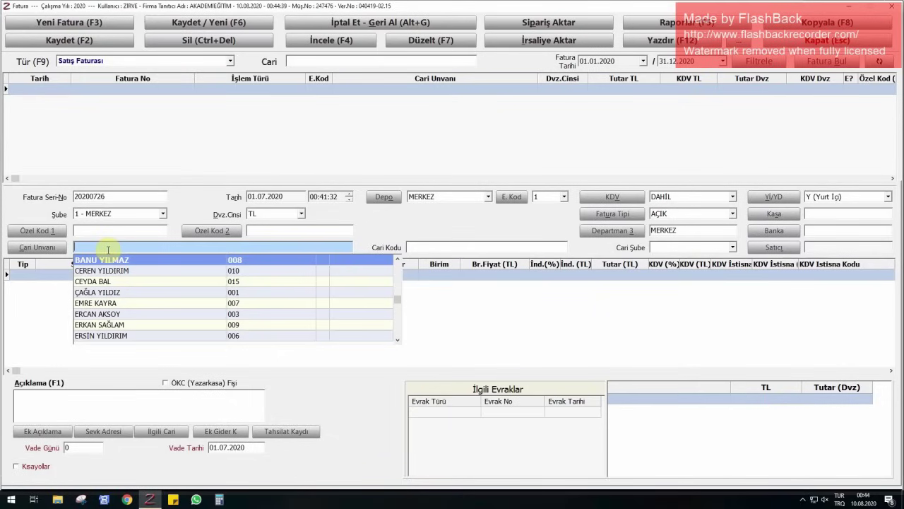
- Pick customer account 001 as the buyer by typing part of the name
key(Return)
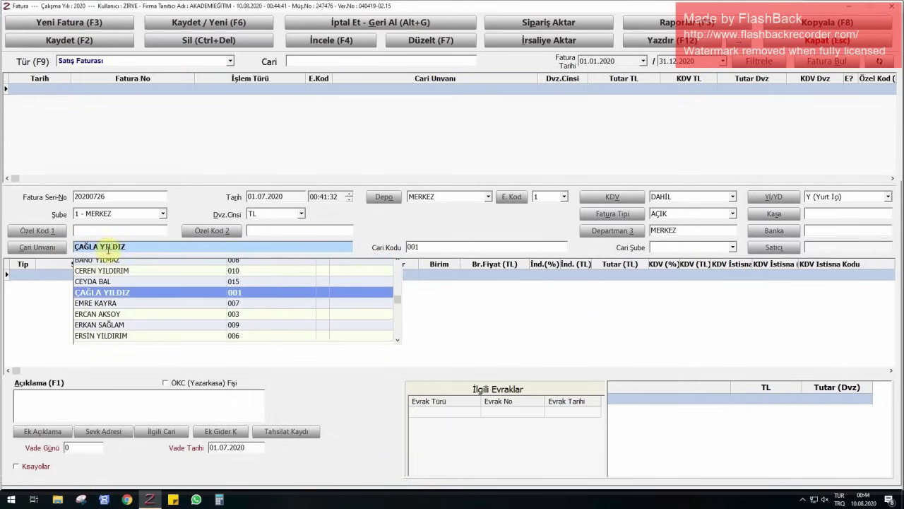
key(Return)
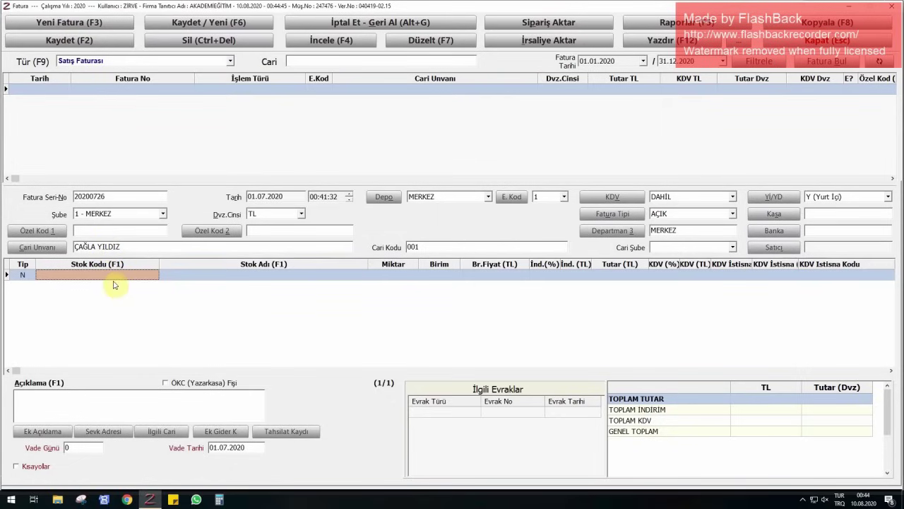
- Check the stock list for the first line, then bring up the line type choices
click(203, 273)
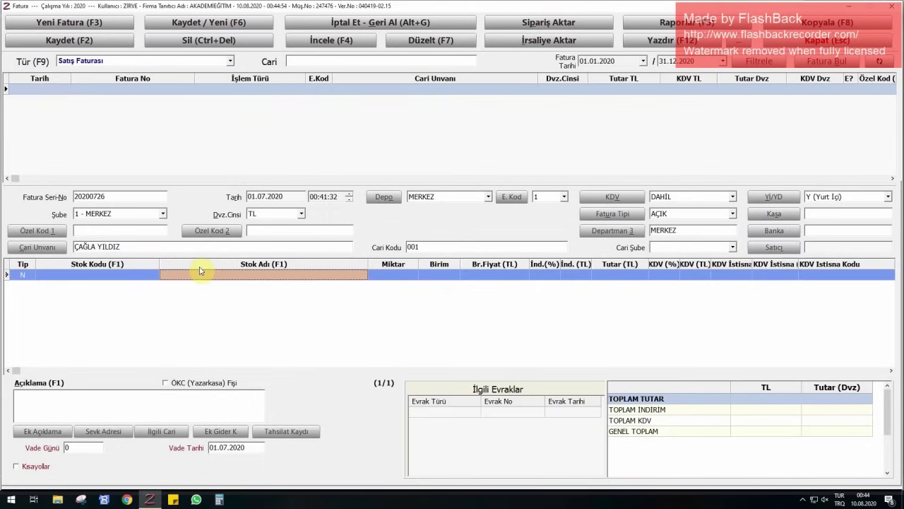
key(F1)
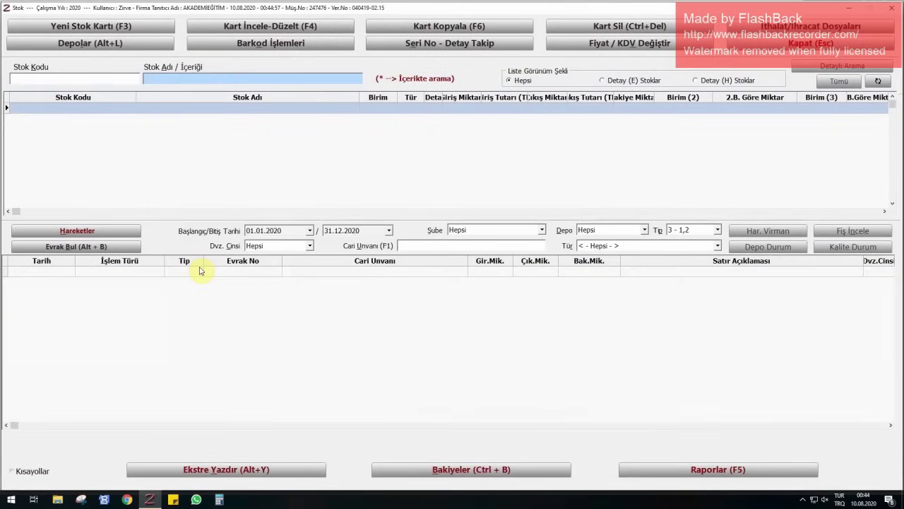
key(Escape)
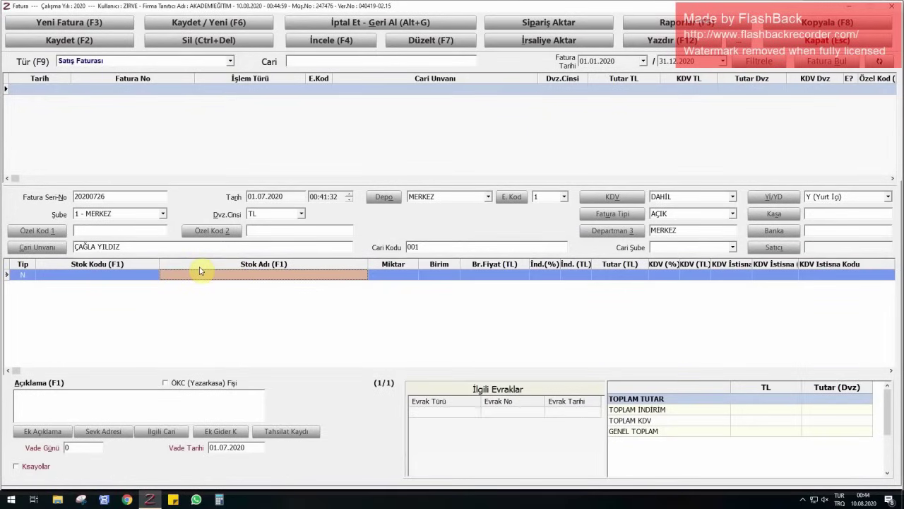
key(Left)
key(Left)
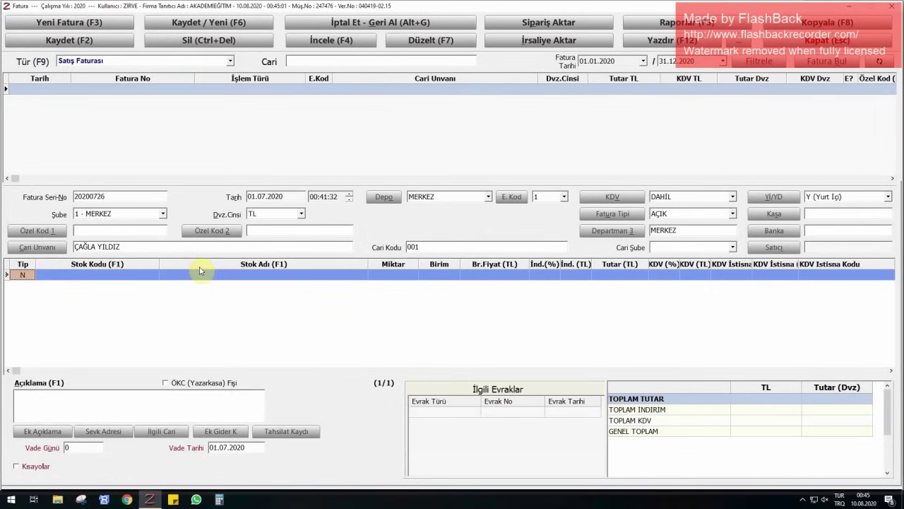
click(27, 275)
click(31, 276)
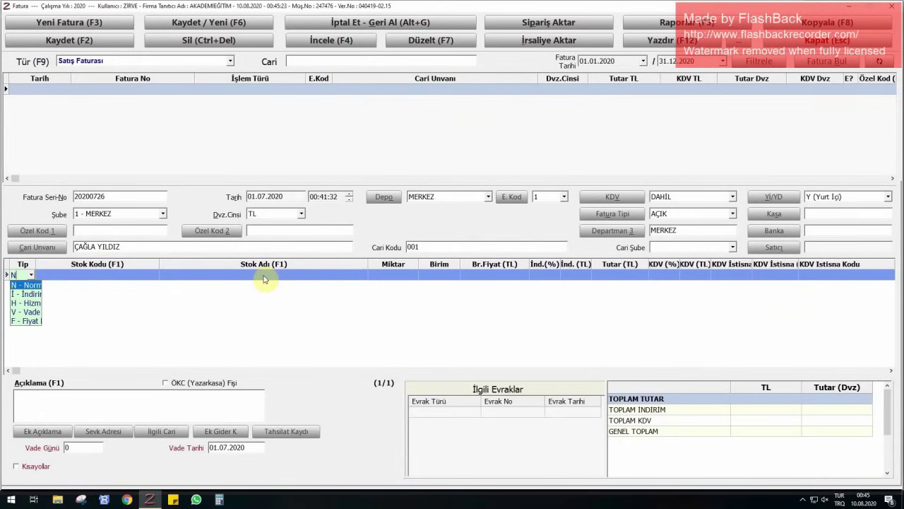
- Set the first invoice line's type to H and call up the income types list from Stok Adı
click(33, 307)
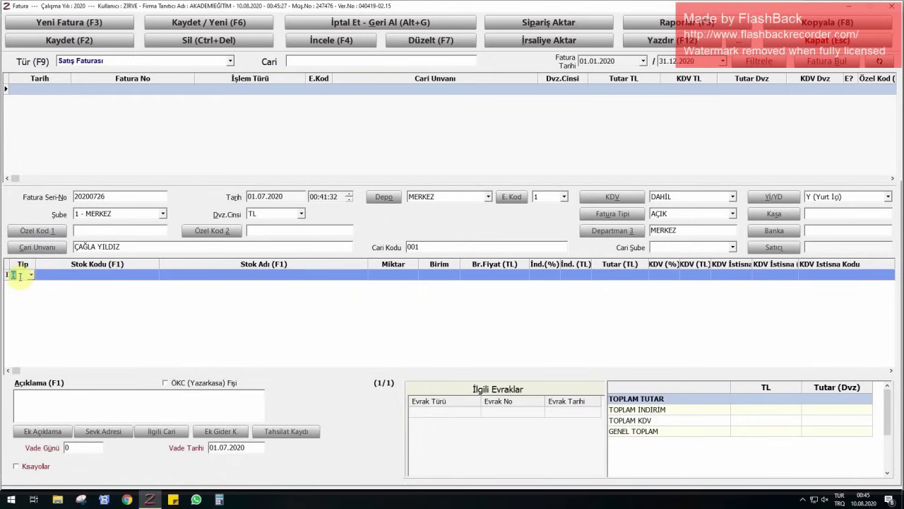
click(25, 271)
click(33, 304)
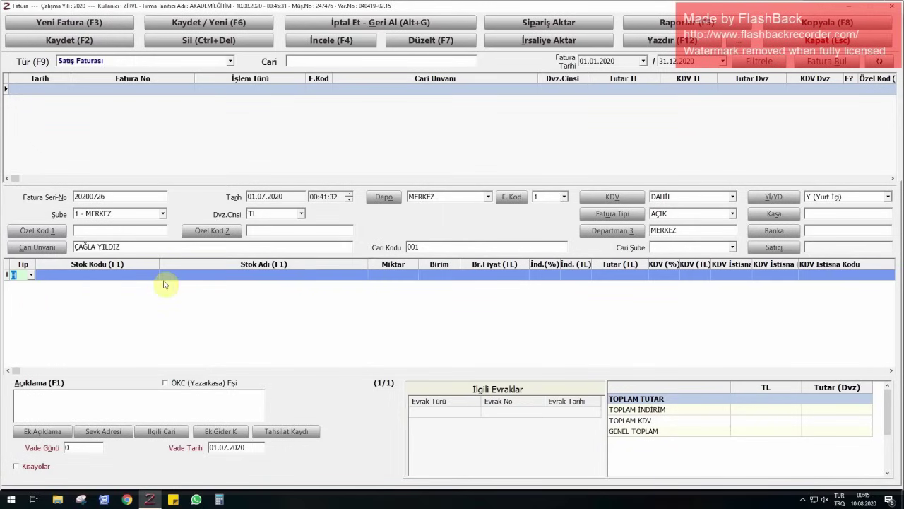
click(198, 276)
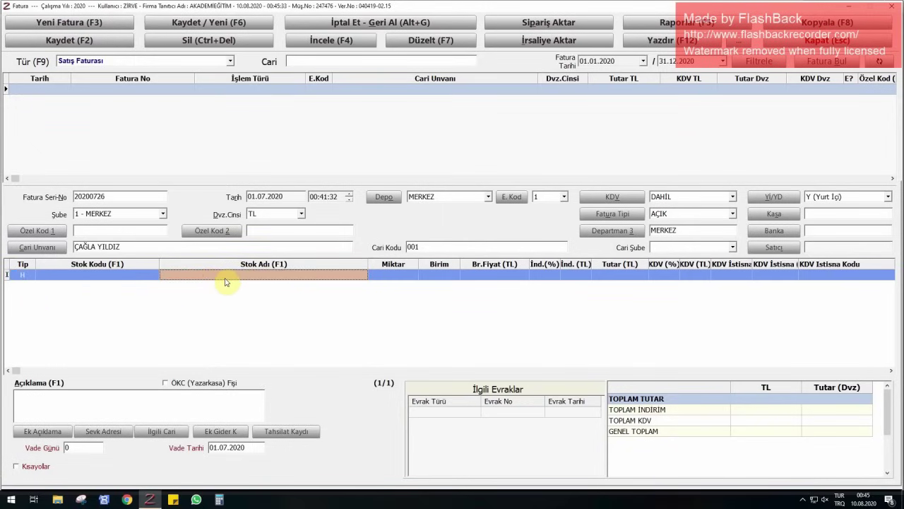
key(F1)
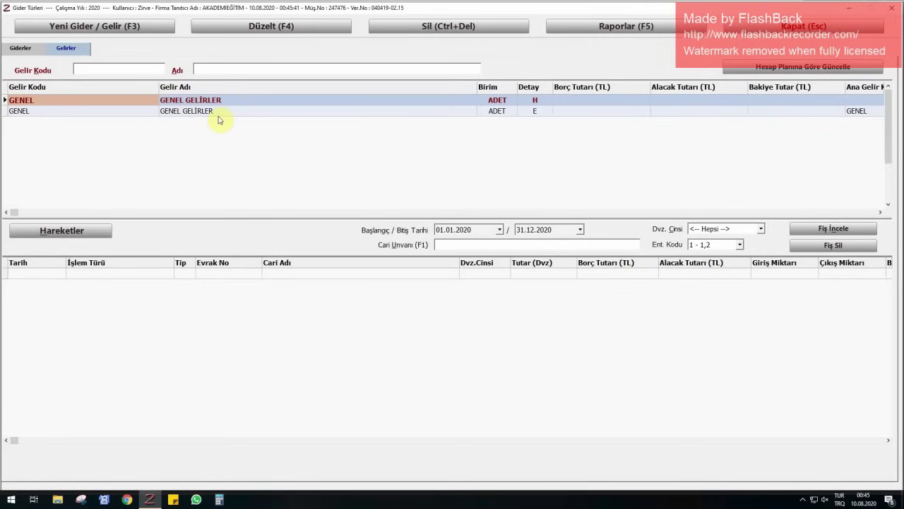
- Create a new income card with code 001 named YDS KURSU
click(77, 27)
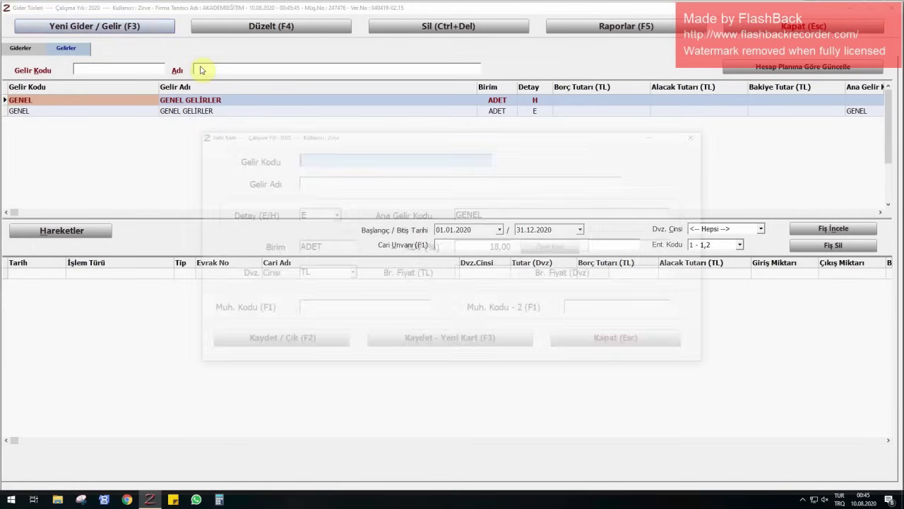
text(001)
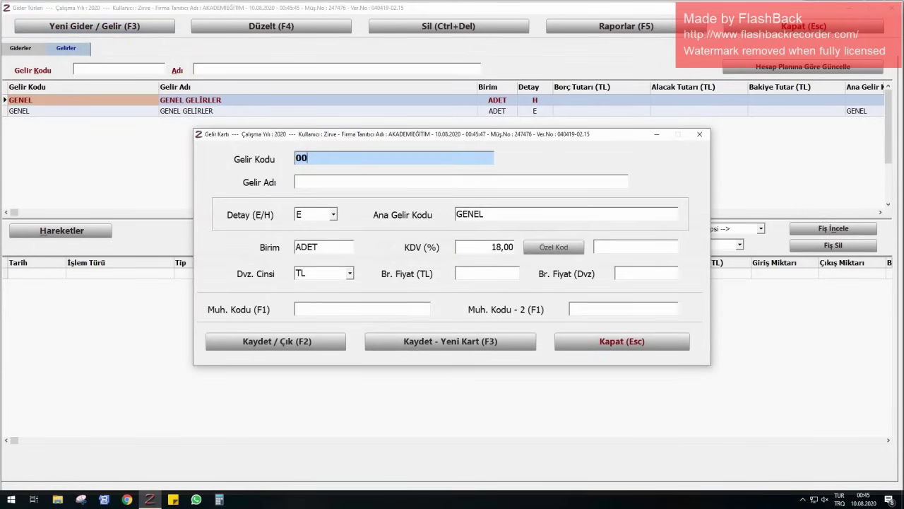
key(Return)
text(yd)
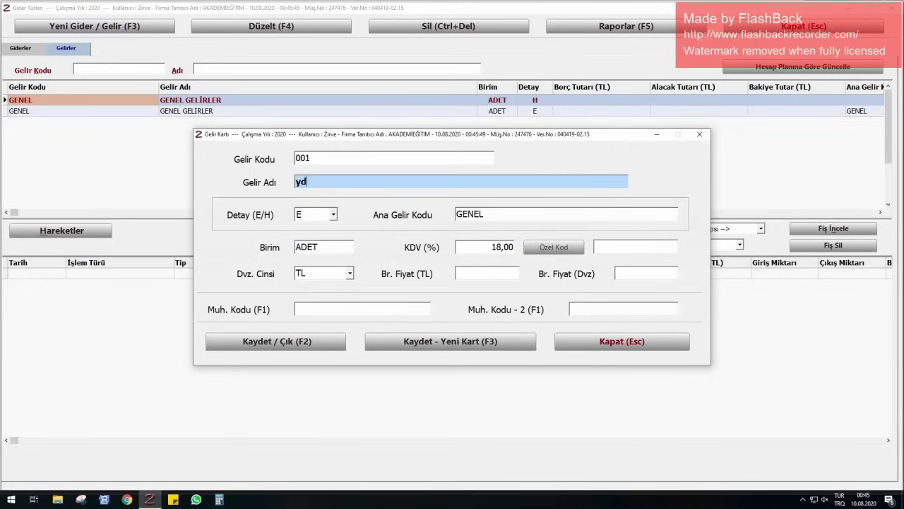
text(s kursu)
key(BackSpace)
key(BackSpace)
key(BackSpace)
key(BackSpace)
key(BackSpace)
key(BackSpace)
key(BackSpace)
key(BackSpace)
key(BackSpace)
text(YDS KURSU)
- Give the card 8% VAT, save it, and close the income types list
key(Tab)
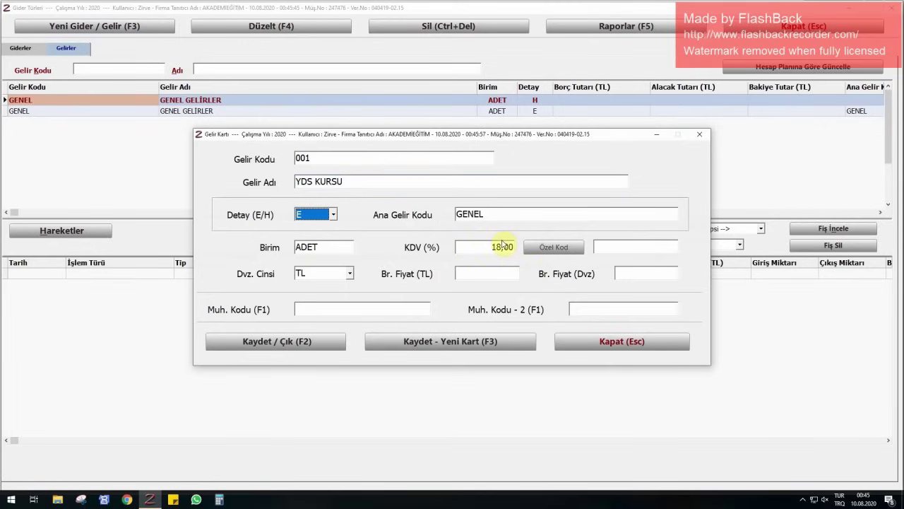
click(502, 246)
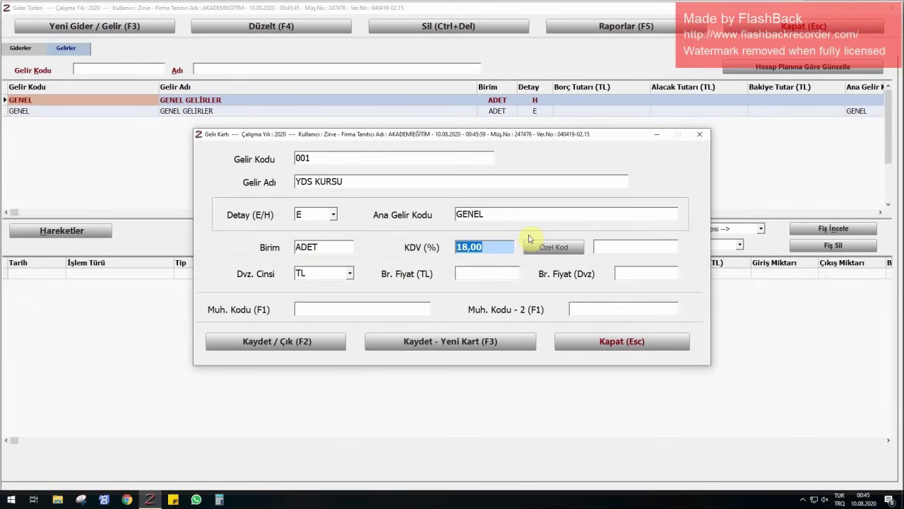
text(8)
key(Return)
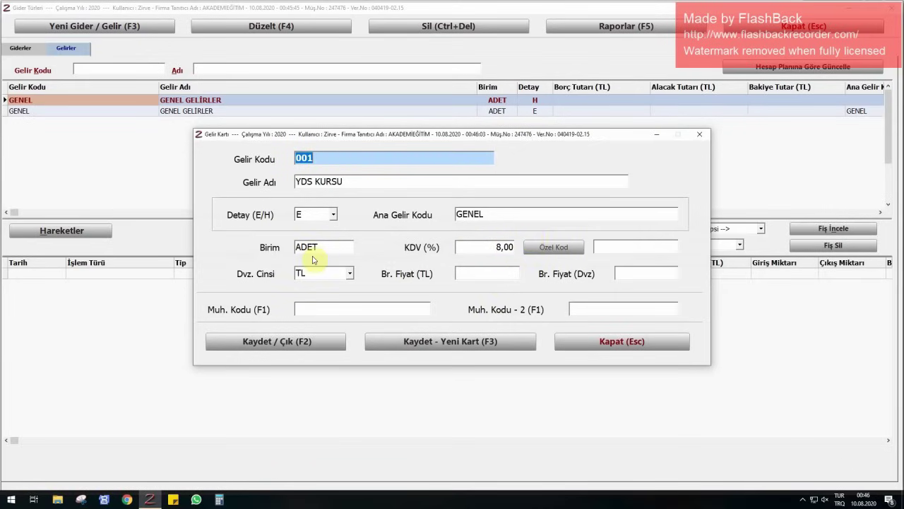
click(289, 341)
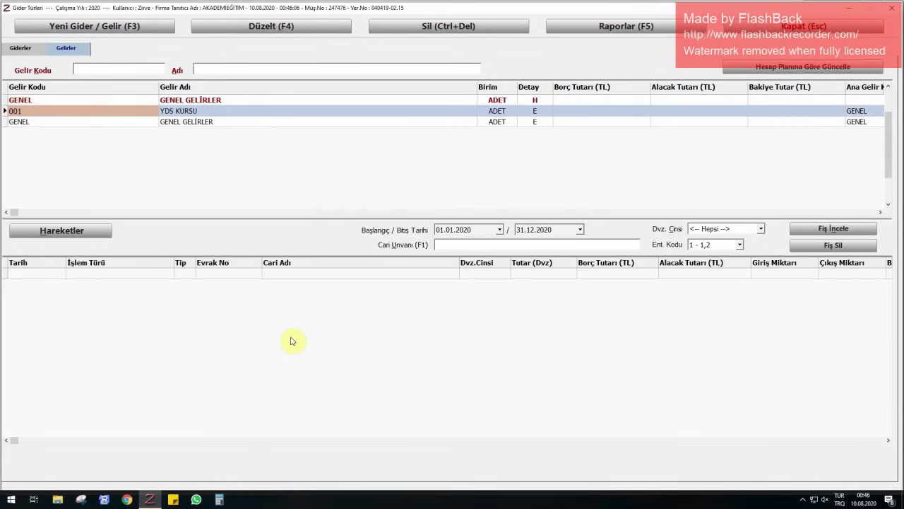
key(Escape)
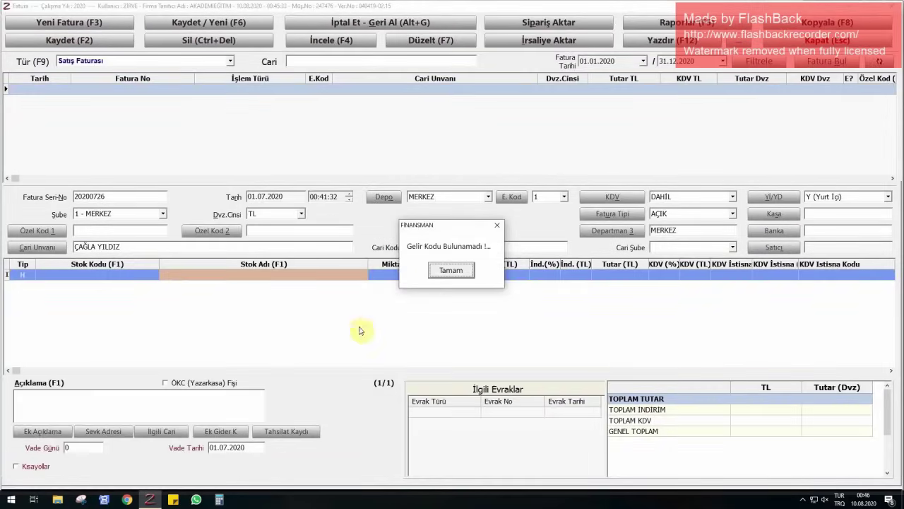
- Dismiss the code-not-found message and enter quantity 1 with unit price 1620
click(445, 270)
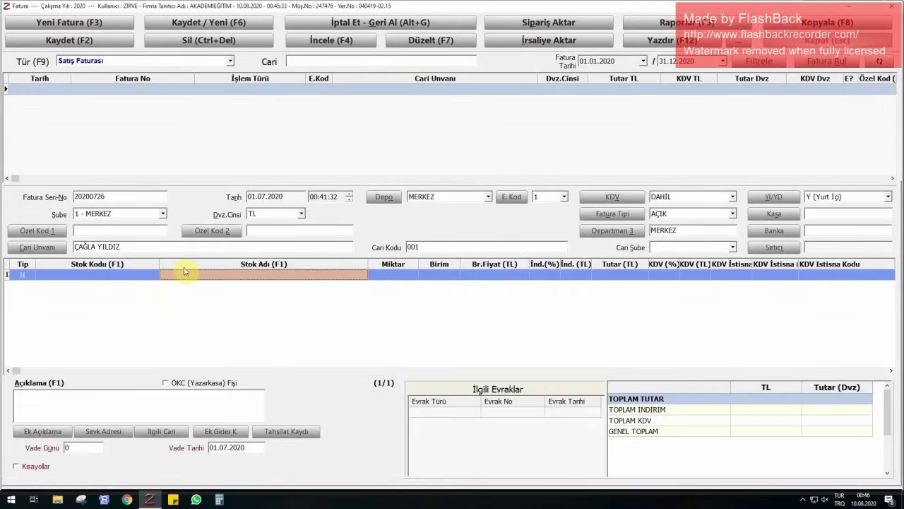
click(393, 275)
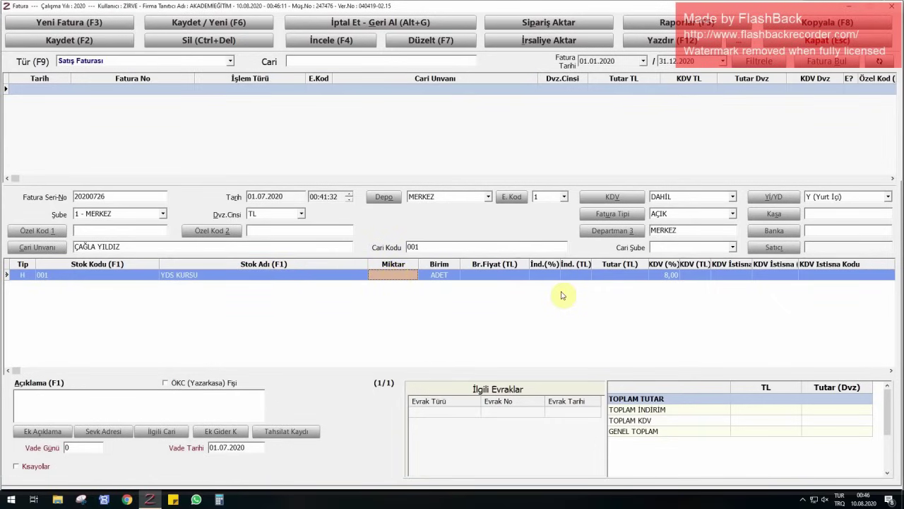
text(1)
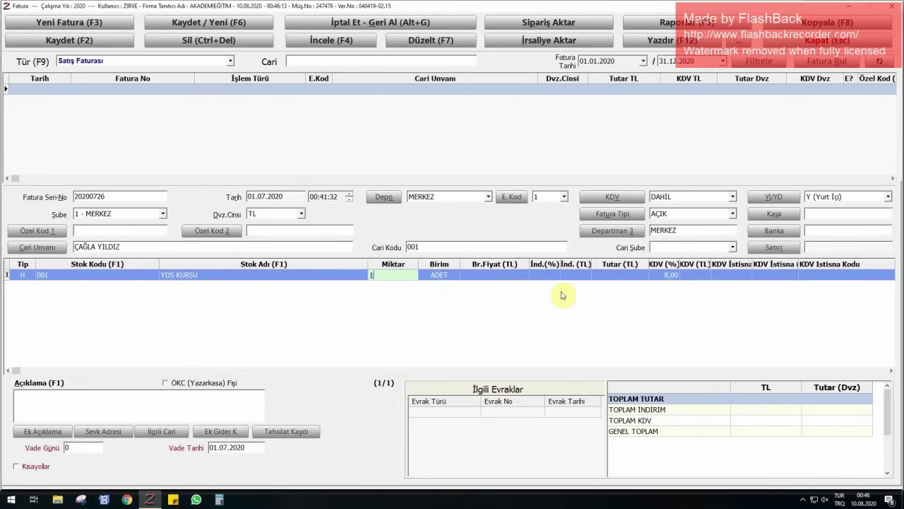
key(Return)
text(1620)
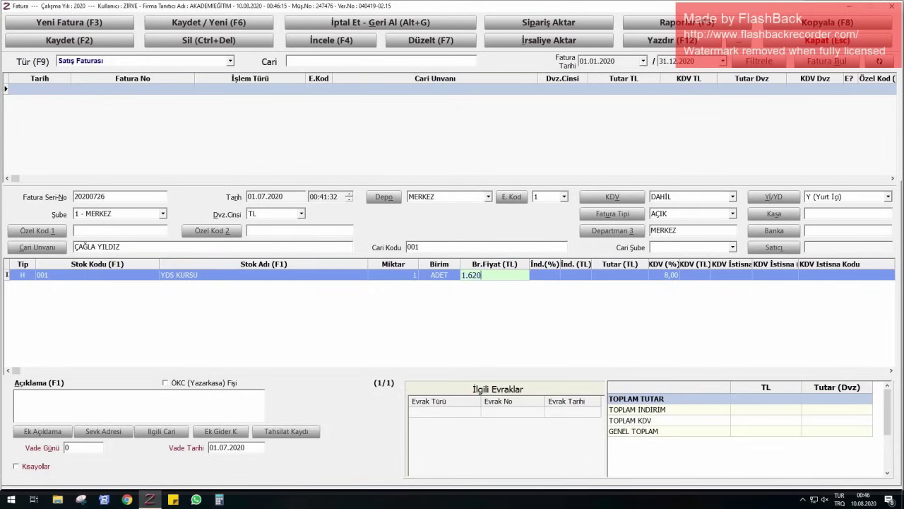
key(Return)
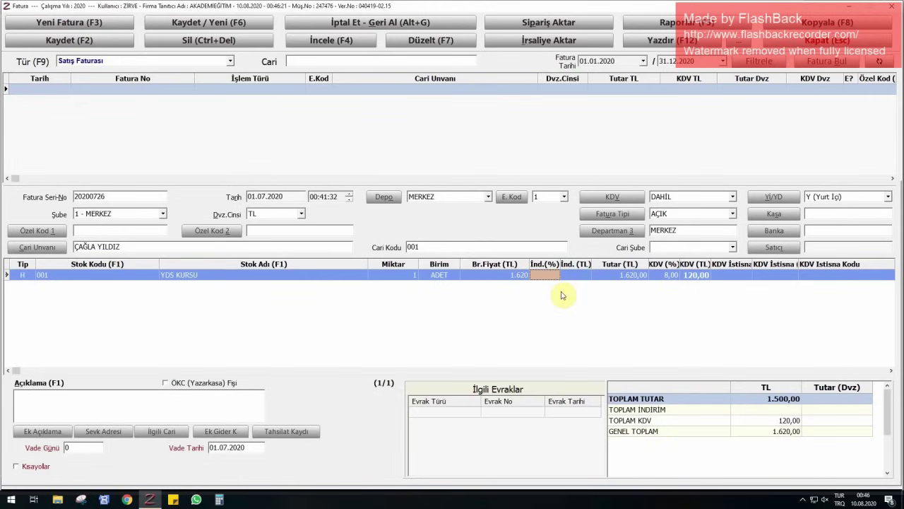
- Correct the line's unit price to 1.500
key(Left)
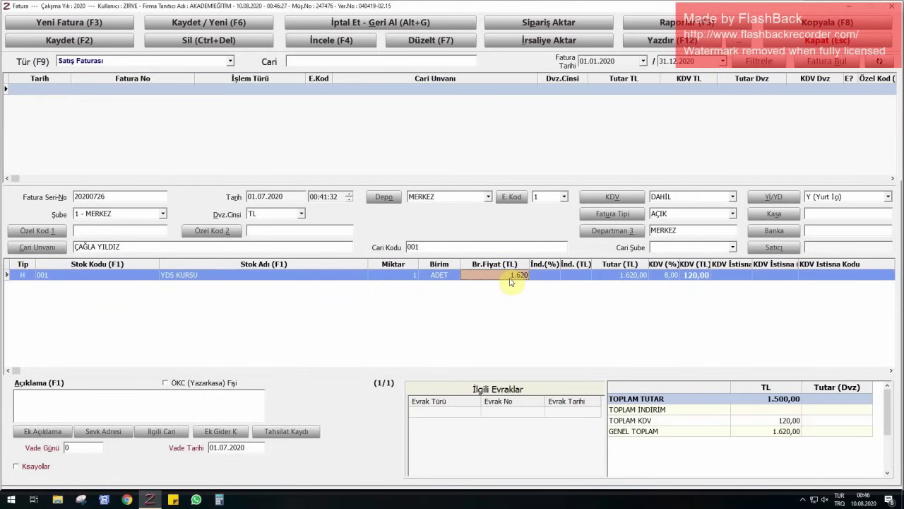
text(1.500)
key(Return)
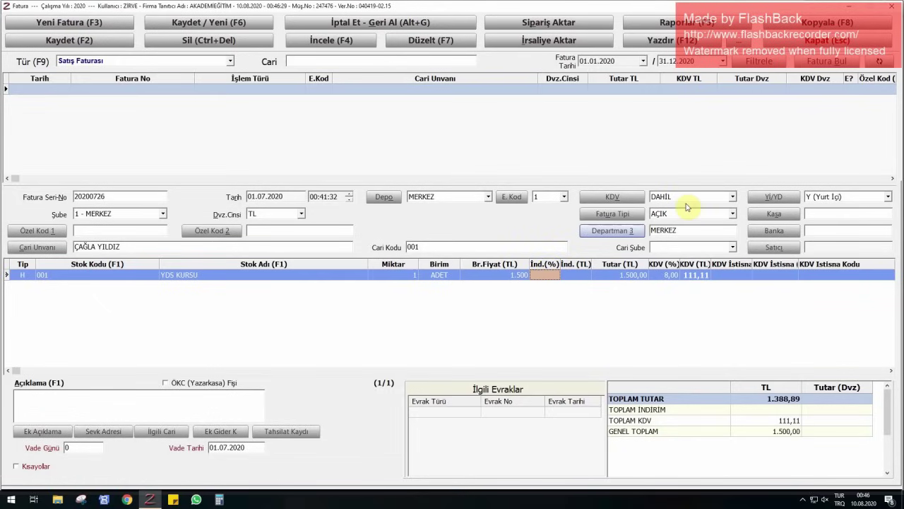
click(695, 197)
- Set the invoice VAT to HARİÇ for a 1.620 TL total and save invoice 20200726
click(671, 217)
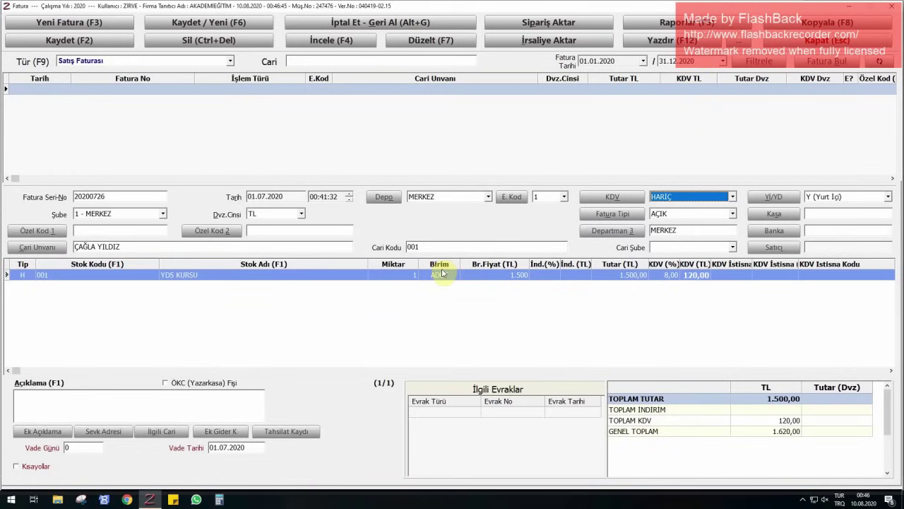
key(F2)
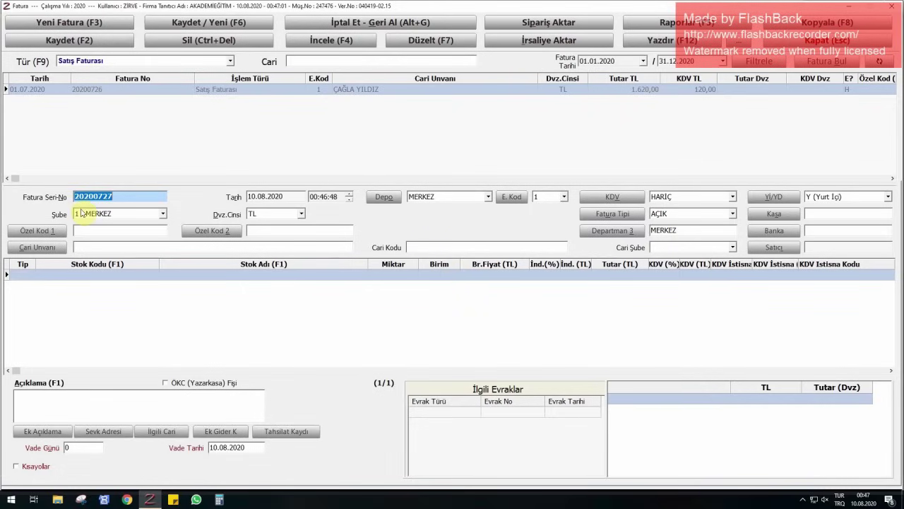
- Date the invoice 01.07.2020 and bill it to customer 002, found by searching the customer's name
key(Tab)
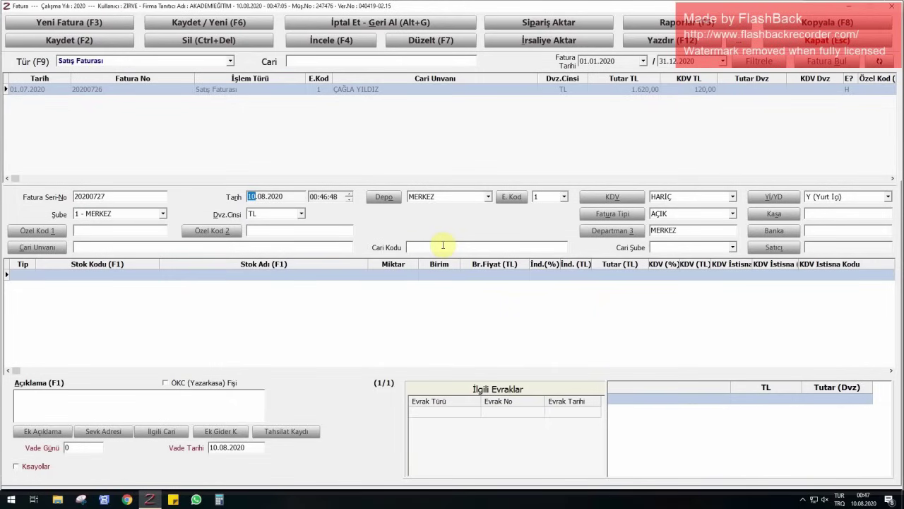
text(0107)
key(Tab)
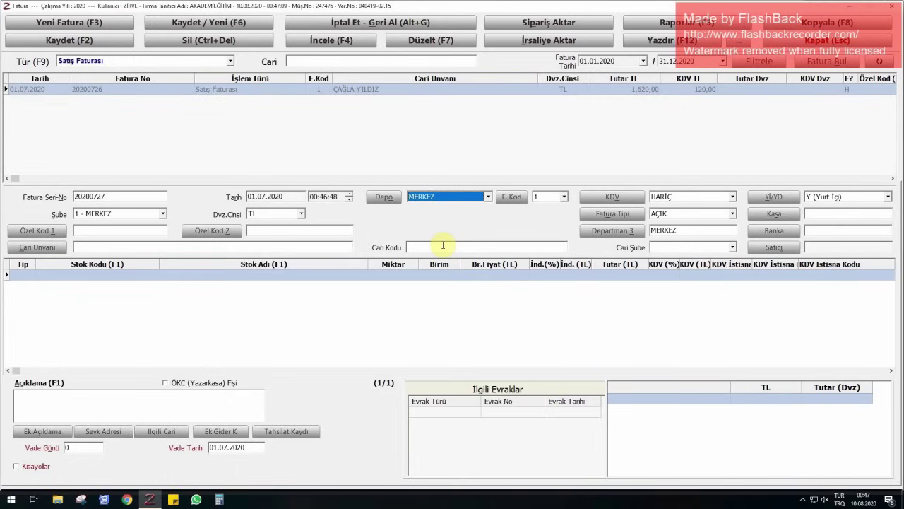
key(Tab)
key(Tab)
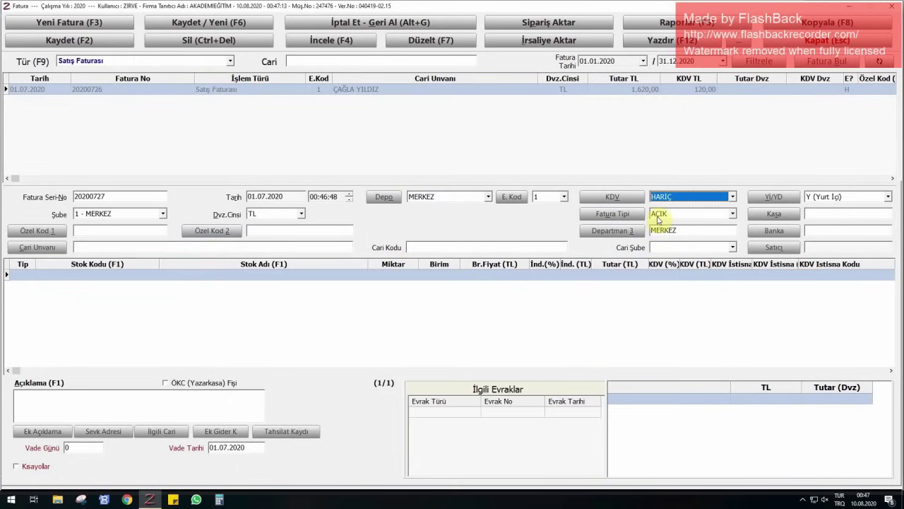
click(198, 248)
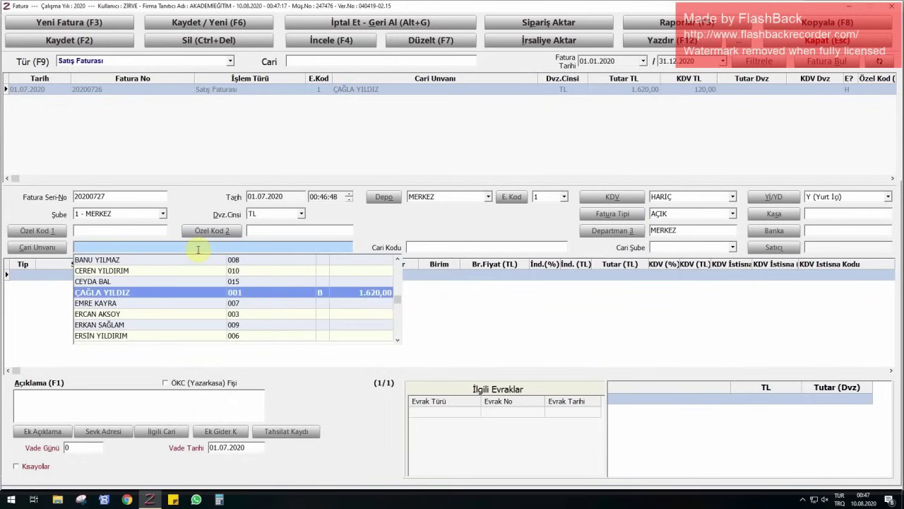
key(Return)
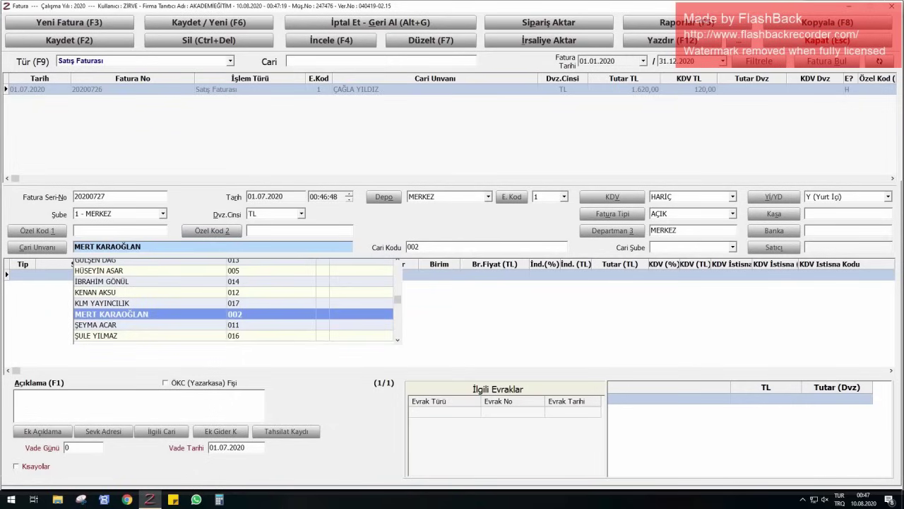
key(Return)
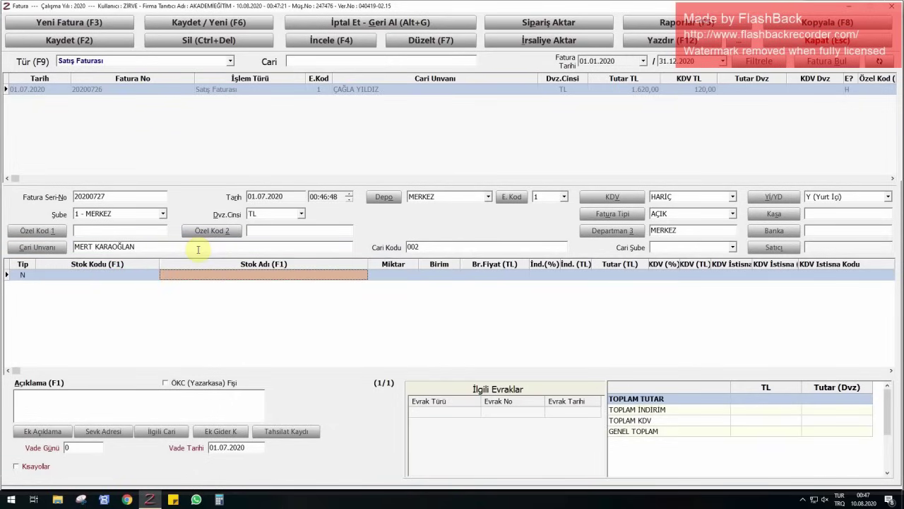
- Set the line type to H and pick YDS KURSU by searching YDS
text(YDS)
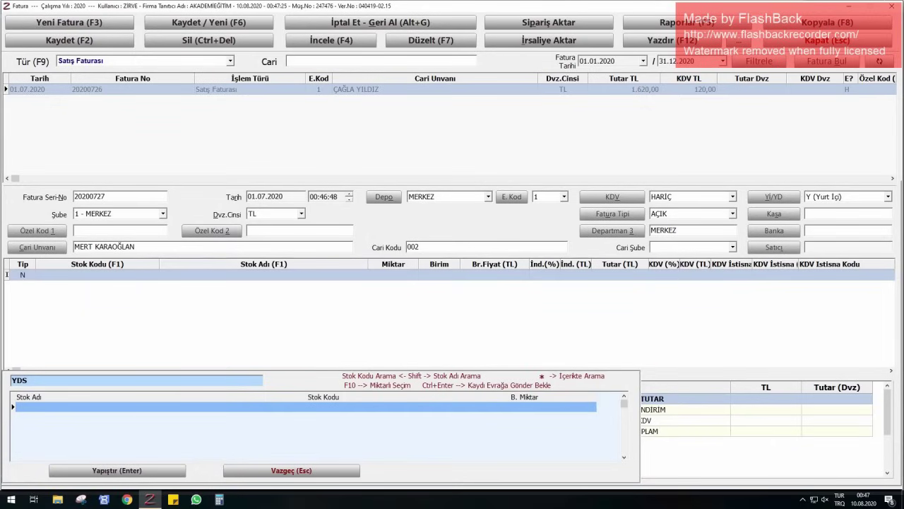
click(24, 275)
click(32, 276)
click(24, 306)
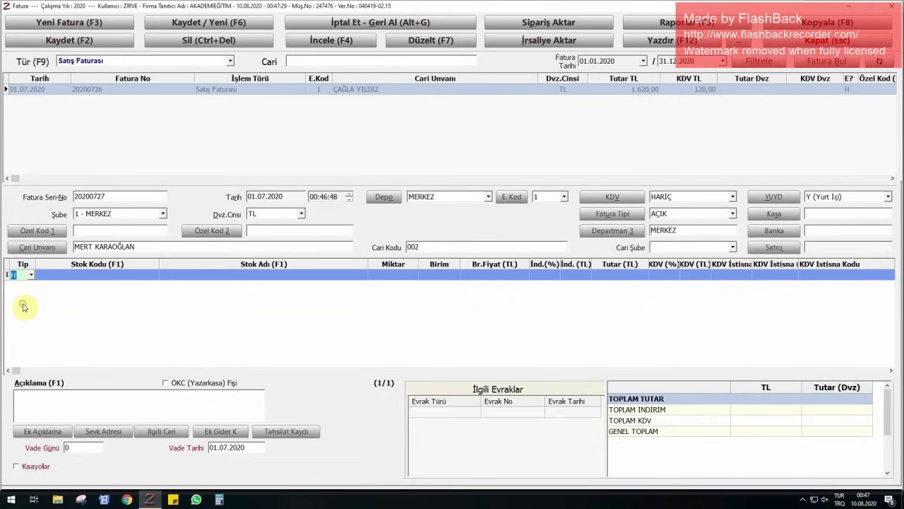
click(207, 276)
text(YDS)
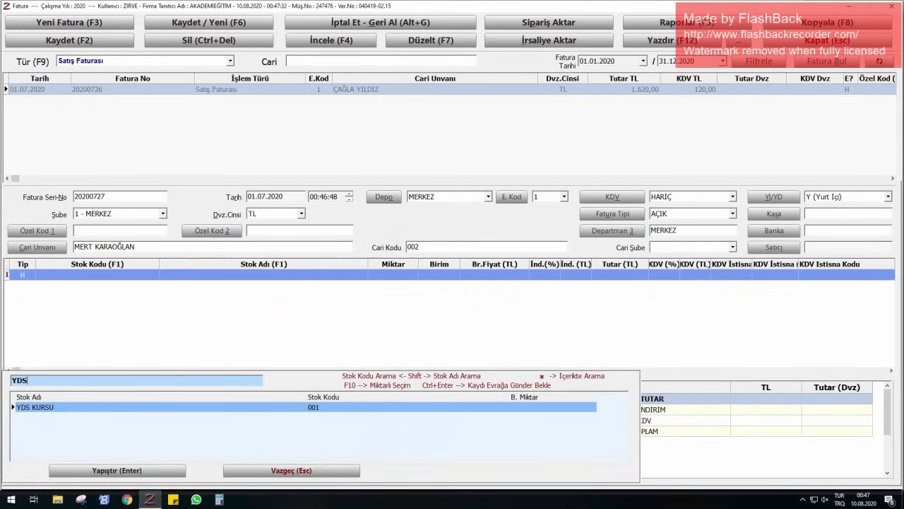
key(Return)
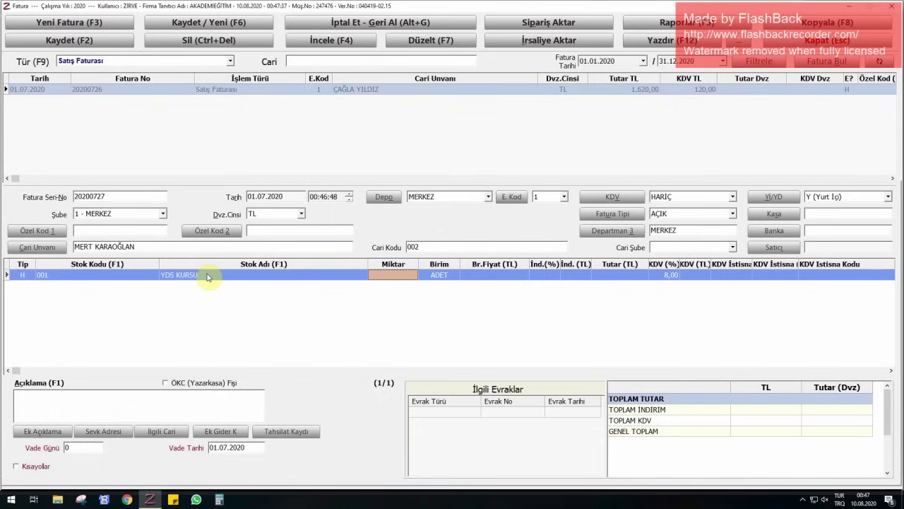
- Enter quantity 1 and unit price 1500 on the YDS KURSU line
text(1)
key(Return)
text(1500)
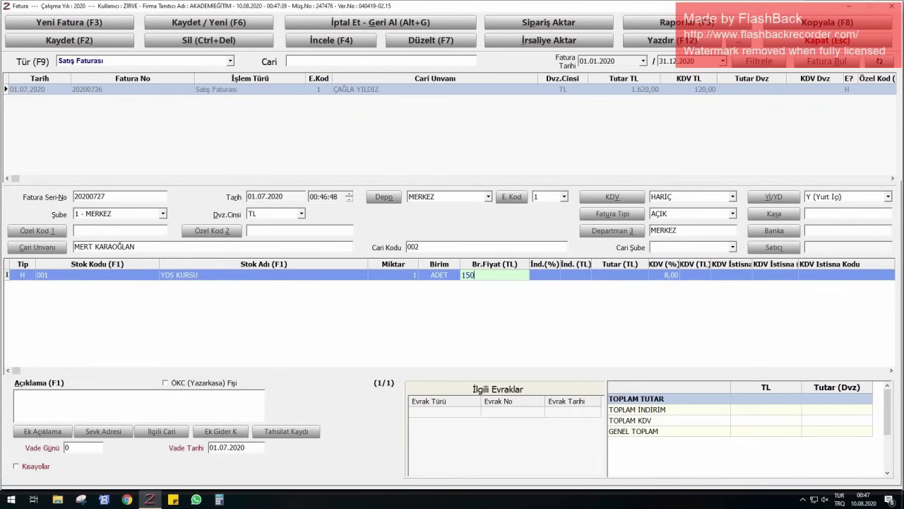
key(Return)
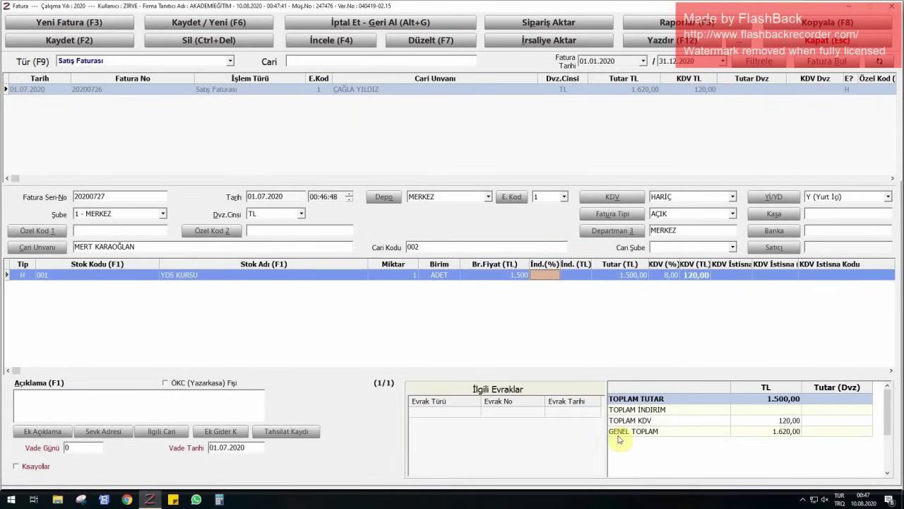
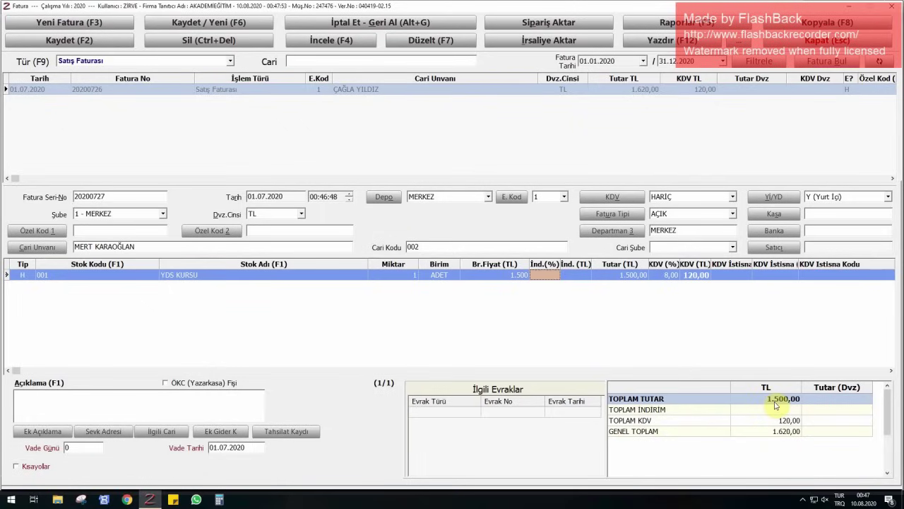
- Save the previous invoice and start a new one dated 03.07.2020 for the next customer
key(F6)
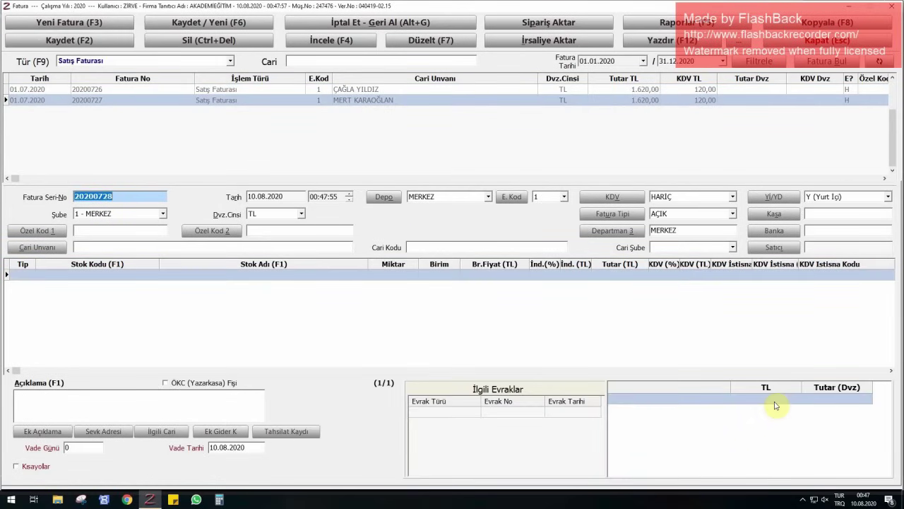
key(Tab)
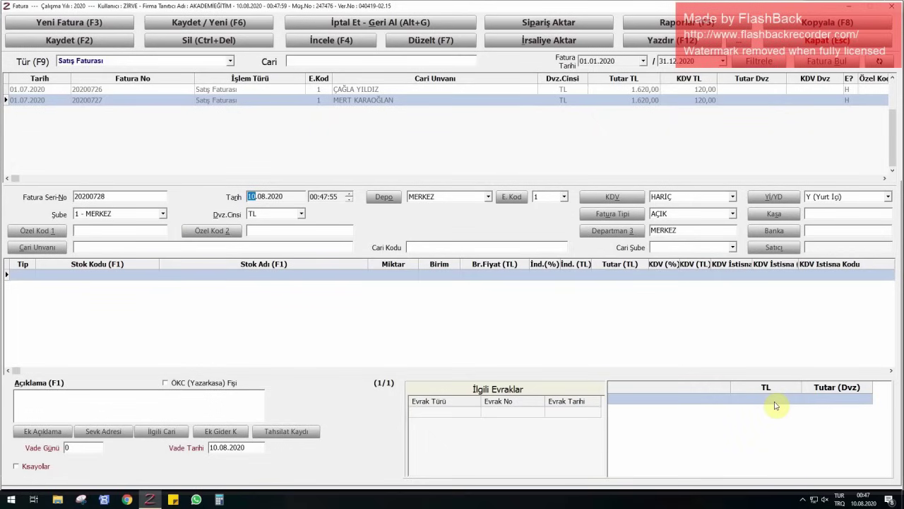
text(0307)
key(Tab)
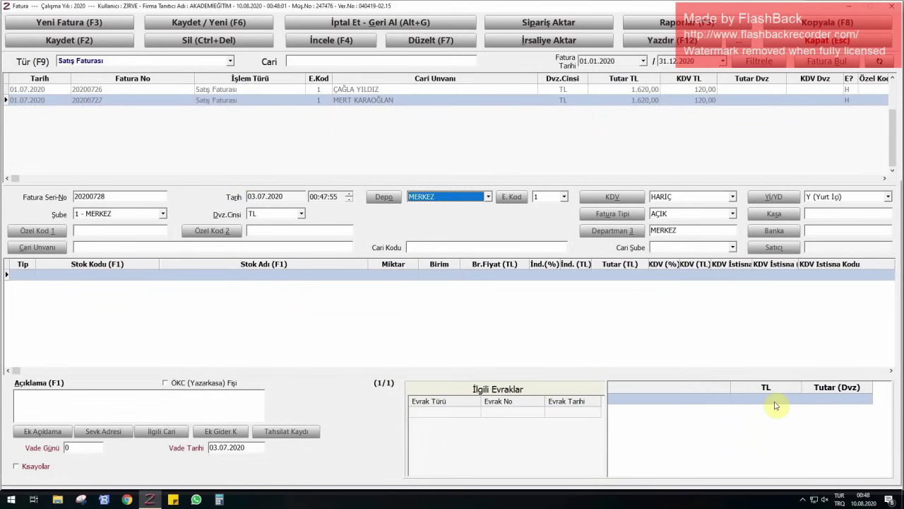
click(102, 248)
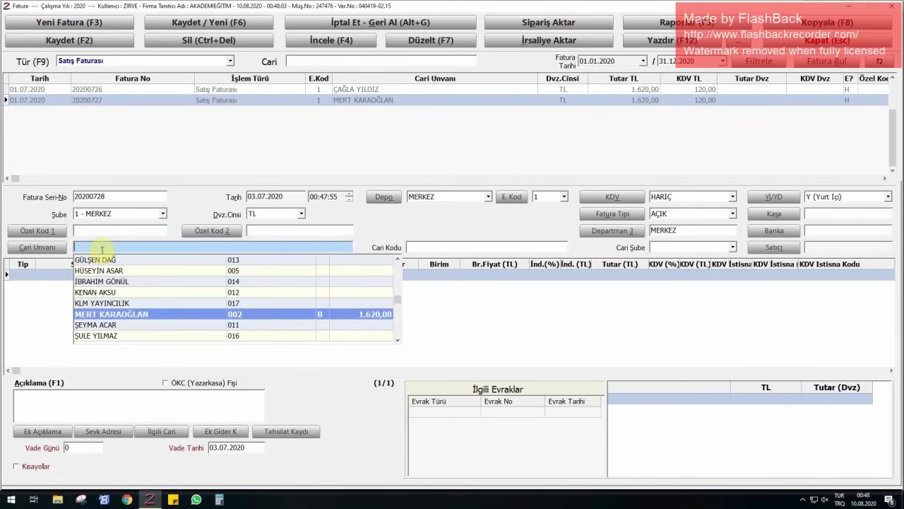
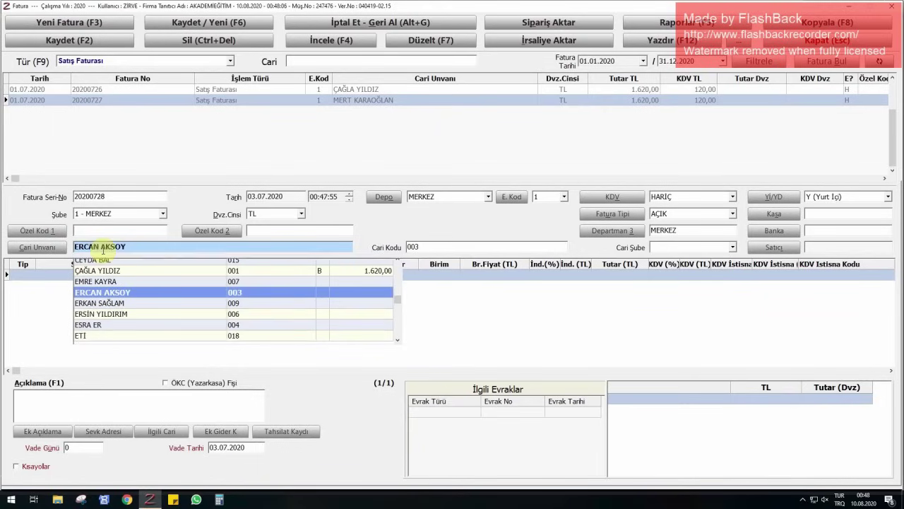
key(Return)
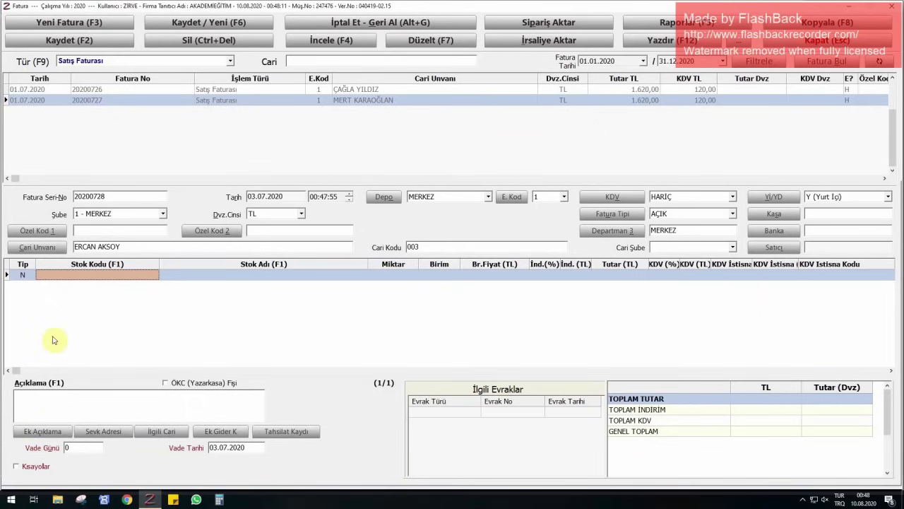
- Set the first line's type to H - Hizmet and bring up the income types list
click(28, 276)
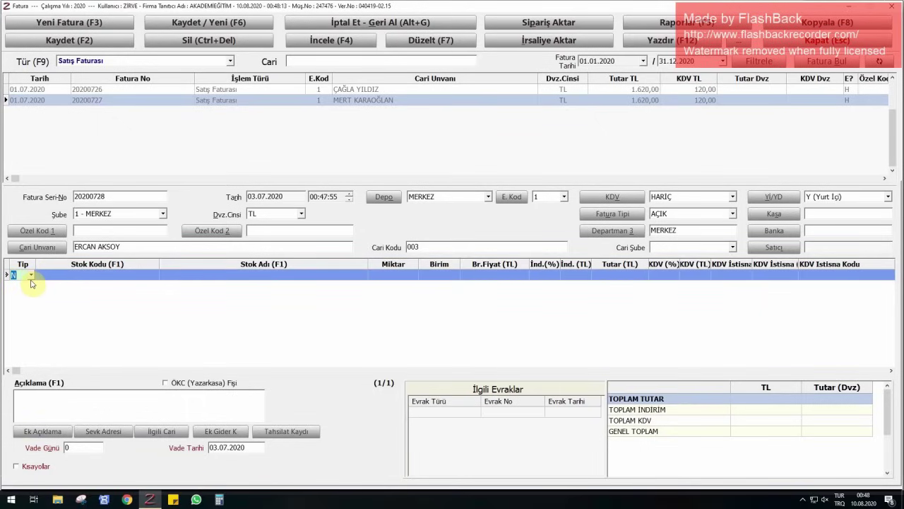
click(31, 275)
click(29, 303)
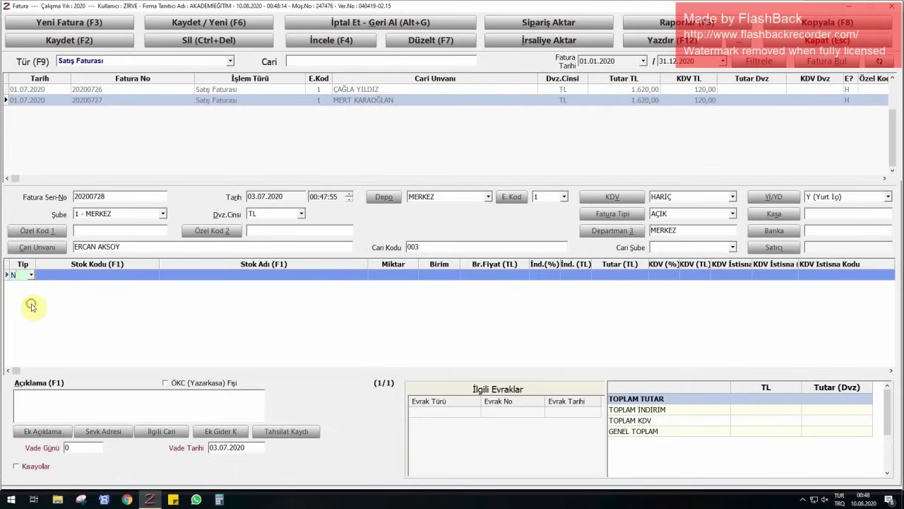
click(206, 276)
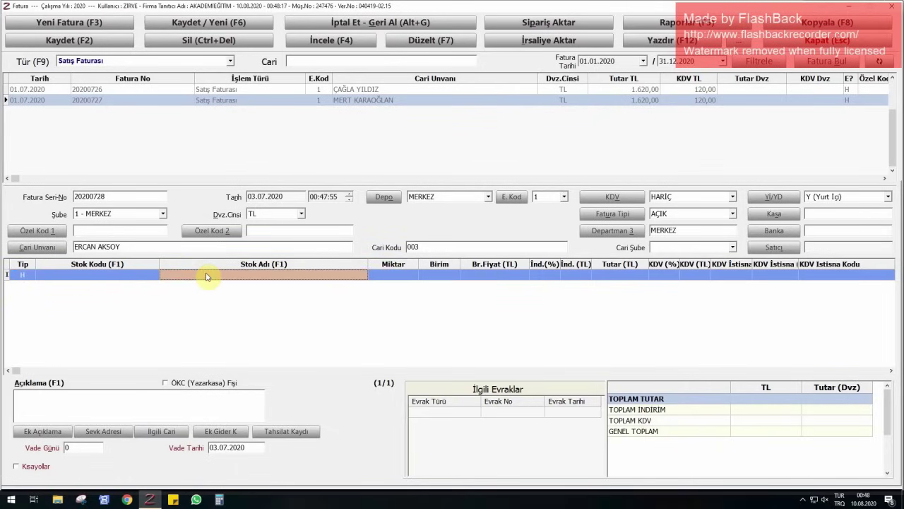
key(F1)
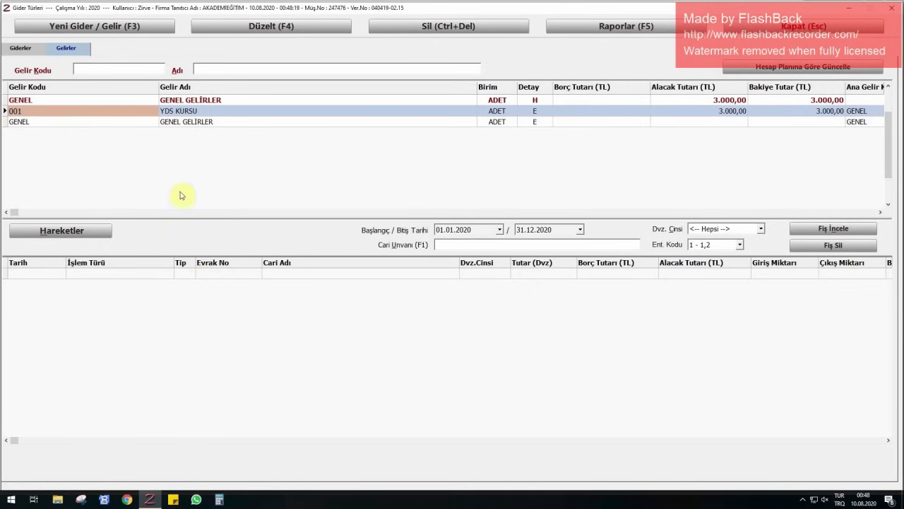
- Add income card 002 GENEL İNGİLİZCE KURSU with 8% KDV, save it, and close Gider Türleri
click(82, 26)
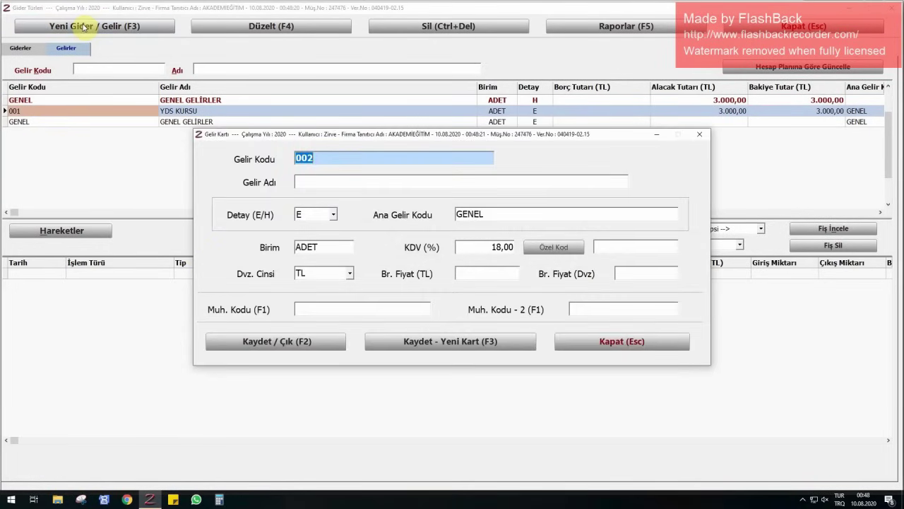
key(Tab)
text(GENEL)
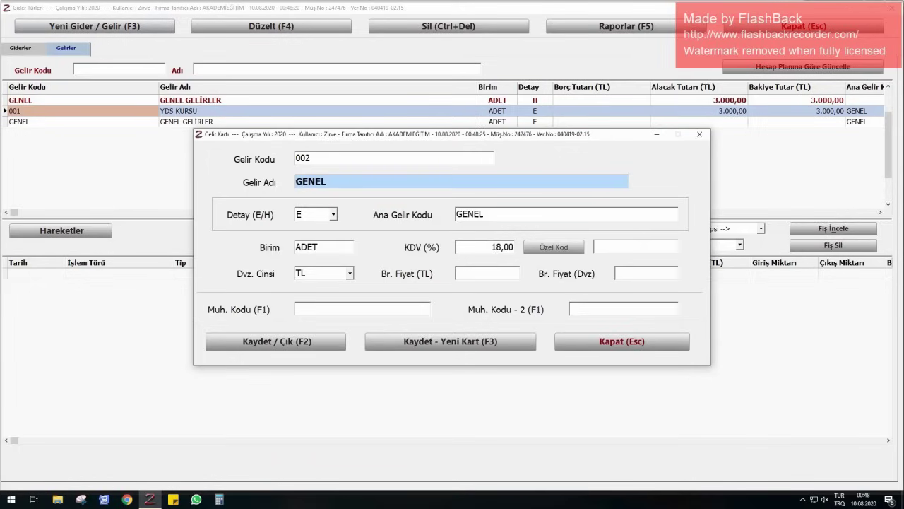
text( İNGİLİZC)
text(E KURSU)
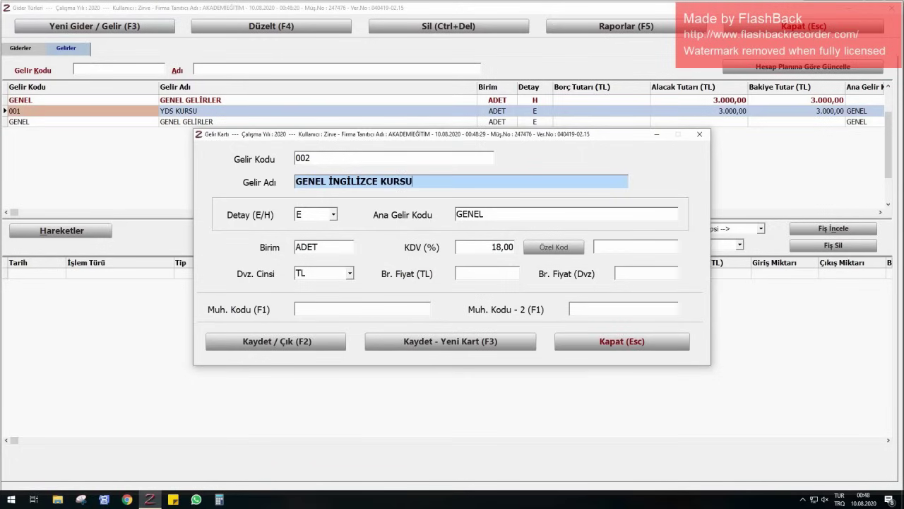
key(Return)
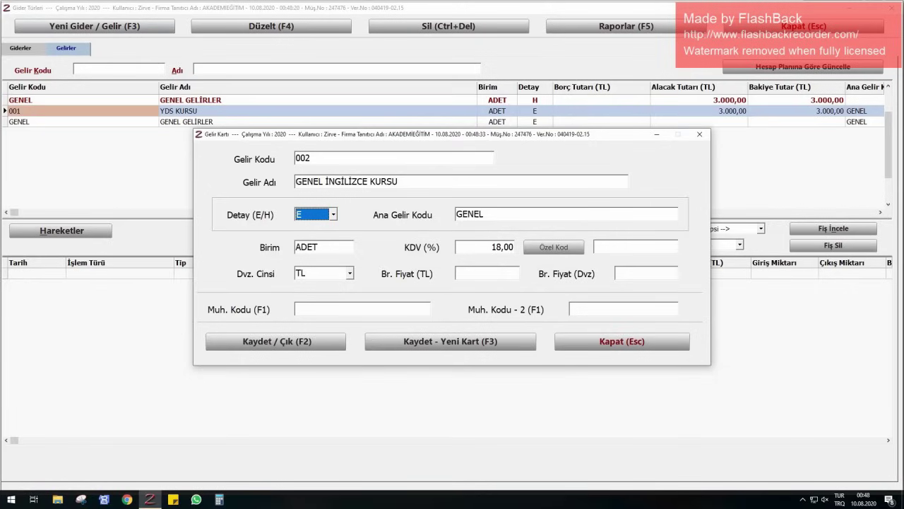
key(Return)
key(Return)
key(Return)
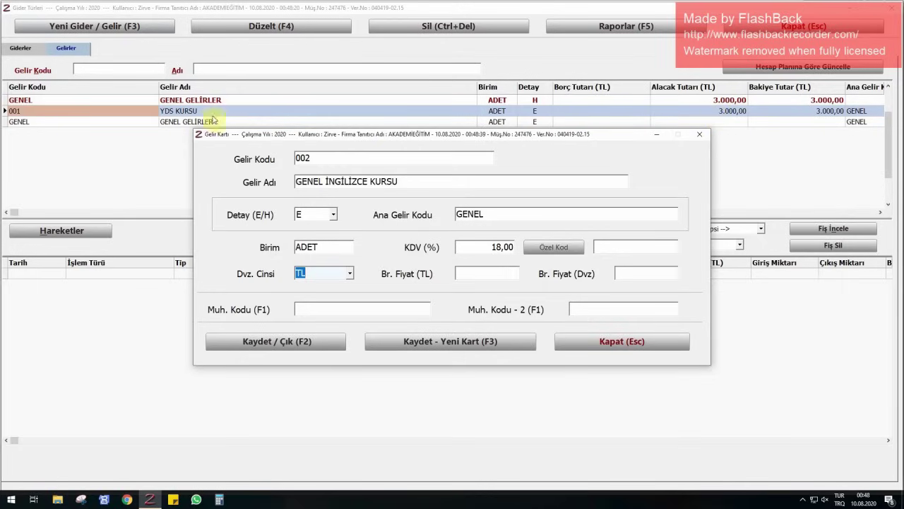
click(505, 248)
text(8)
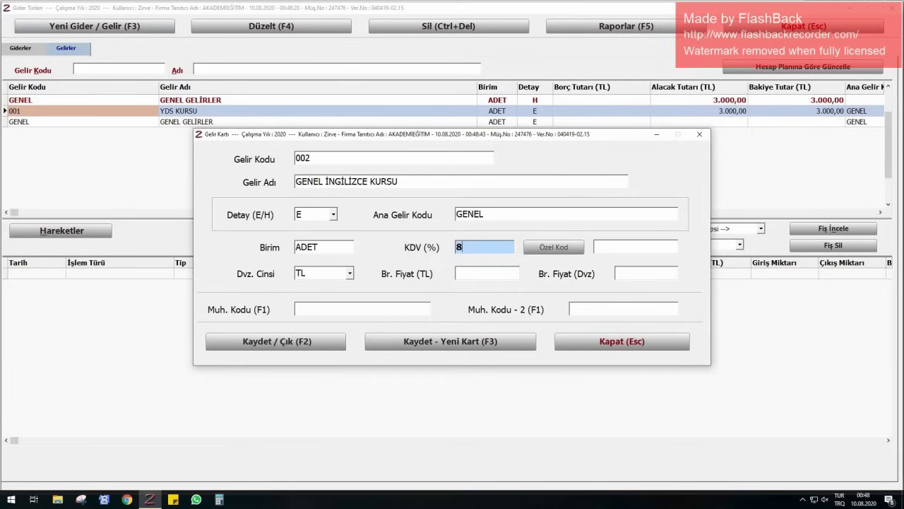
key(F2)
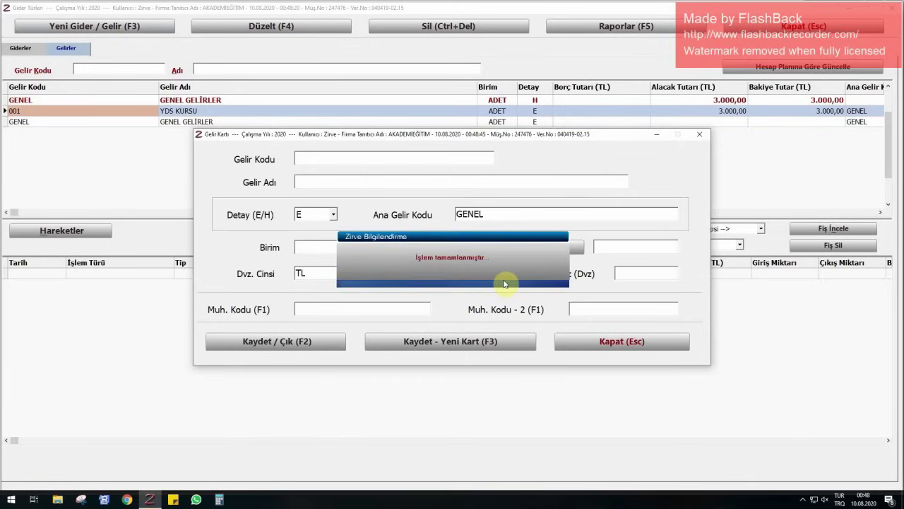
key(Escape)
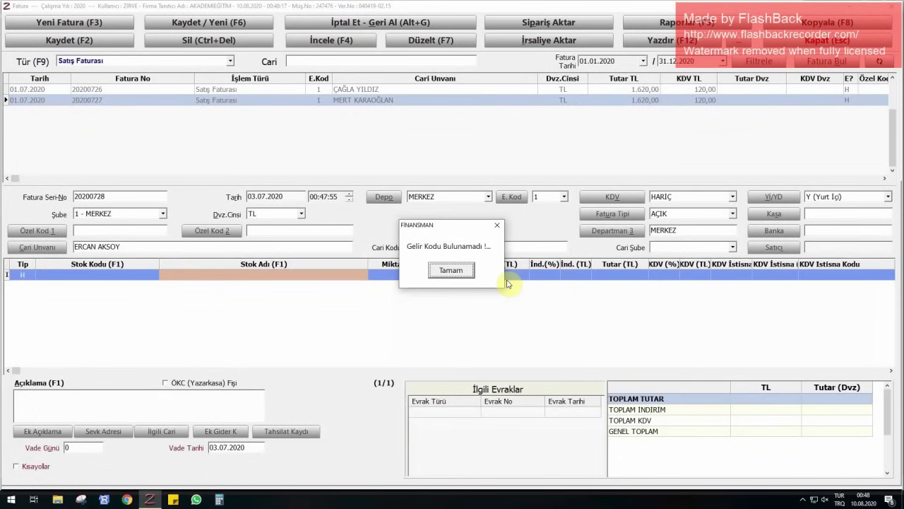
- Enter quantity 1 at 3.400 TL for the course line and save invoice 20200728
key(Return)
key(Return)
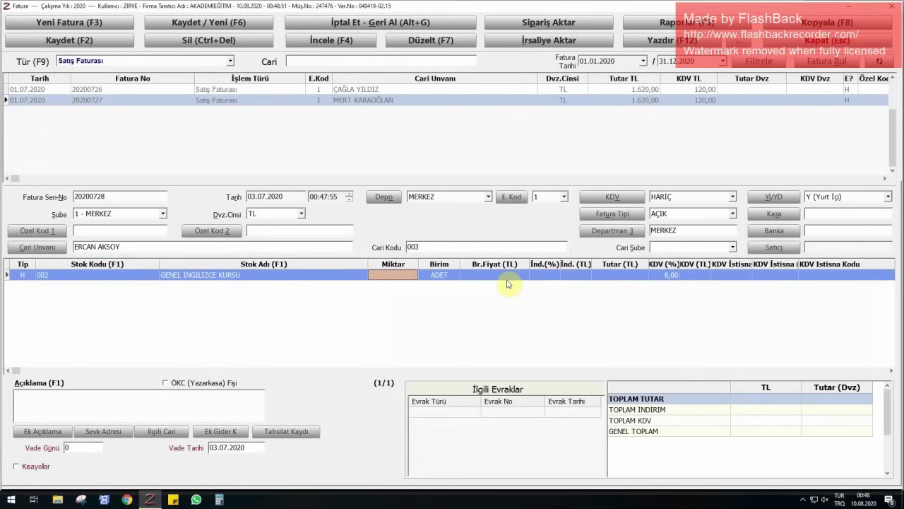
text(1)
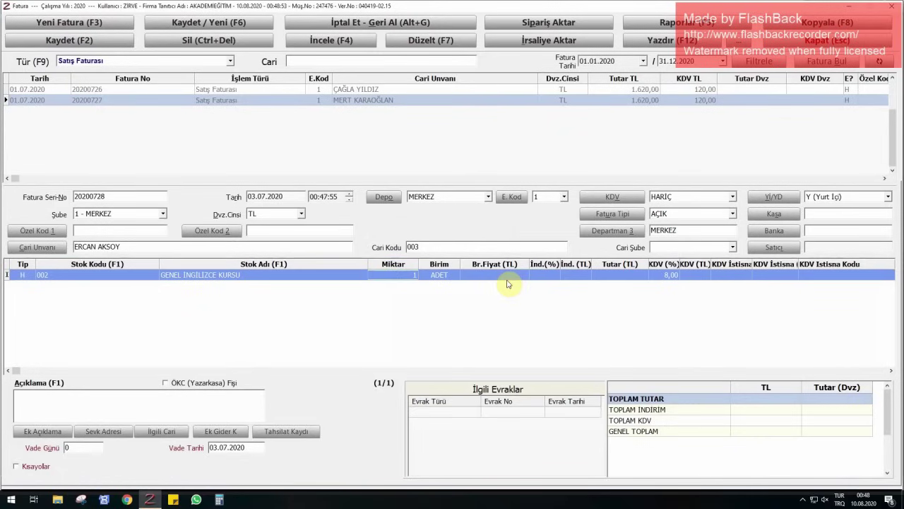
key(Return)
key(Return)
text(3400)
key(Return)
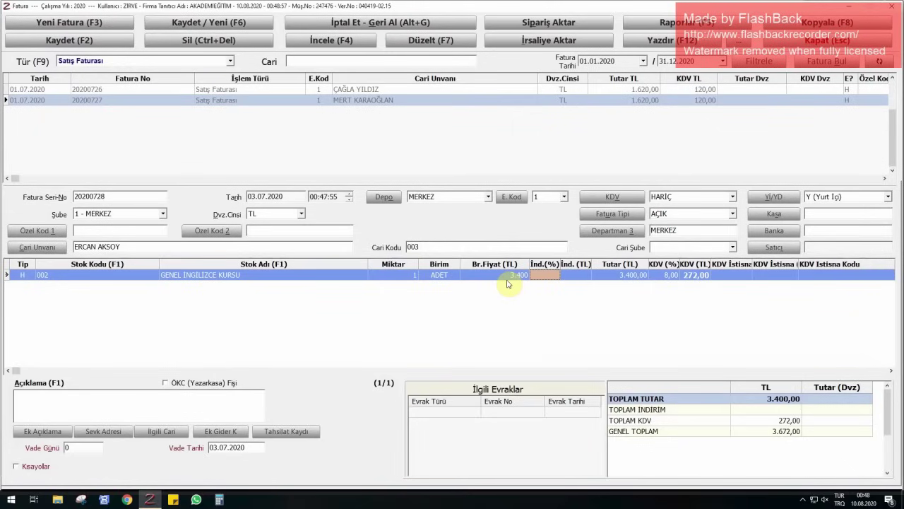
key(F6)
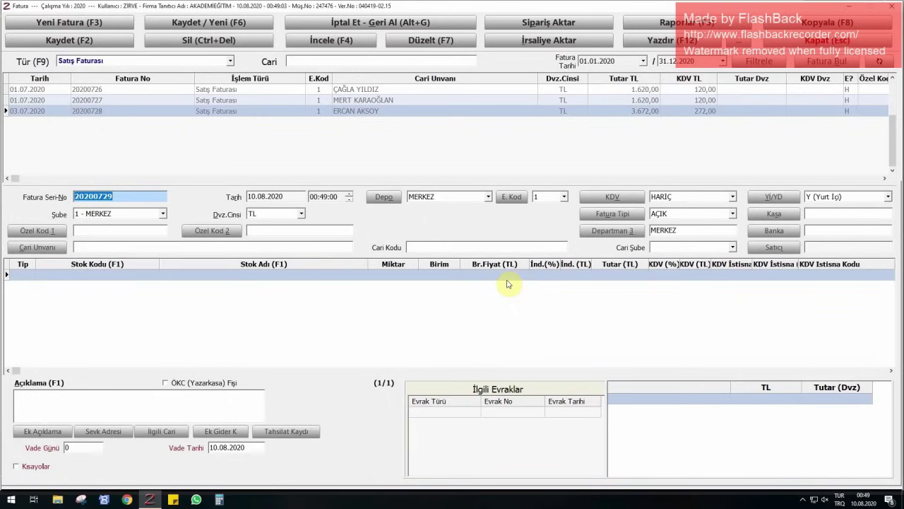
- Date the new invoice 03.07.2020 and select the next customer
key(Tab)
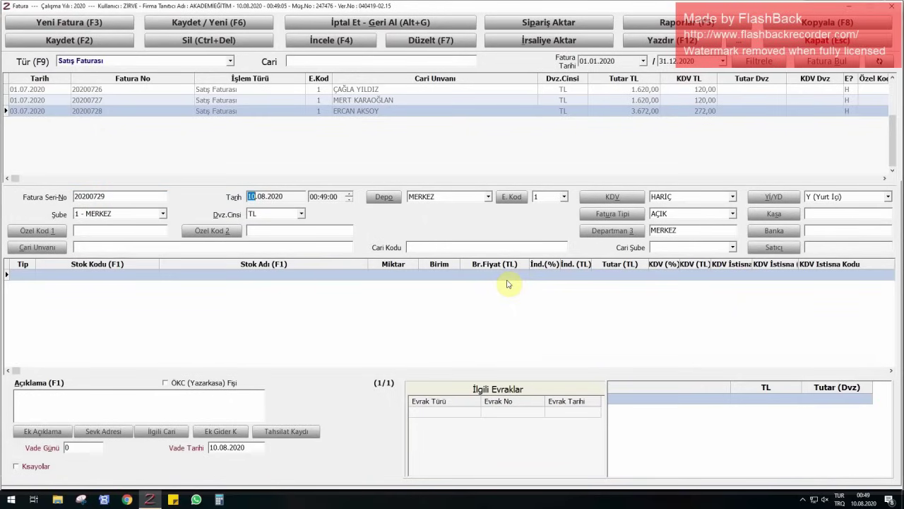
text(0307)
key(Tab)
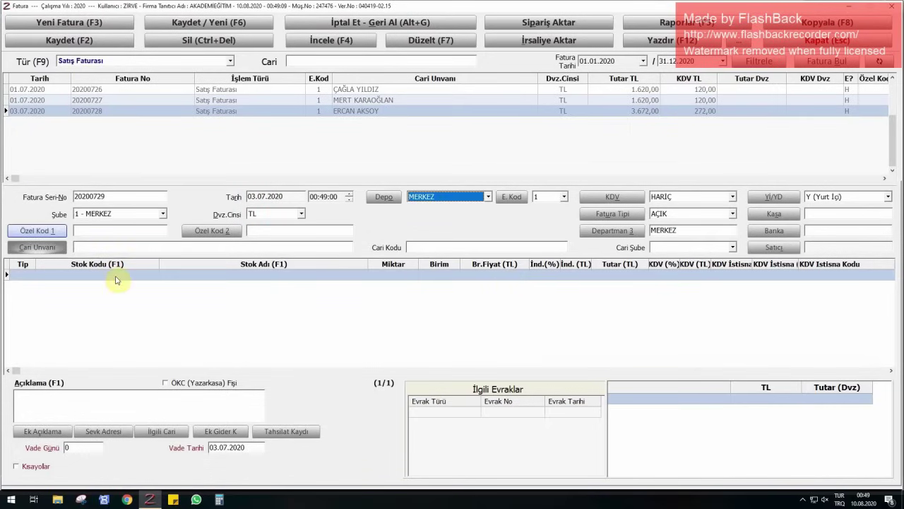
click(172, 250)
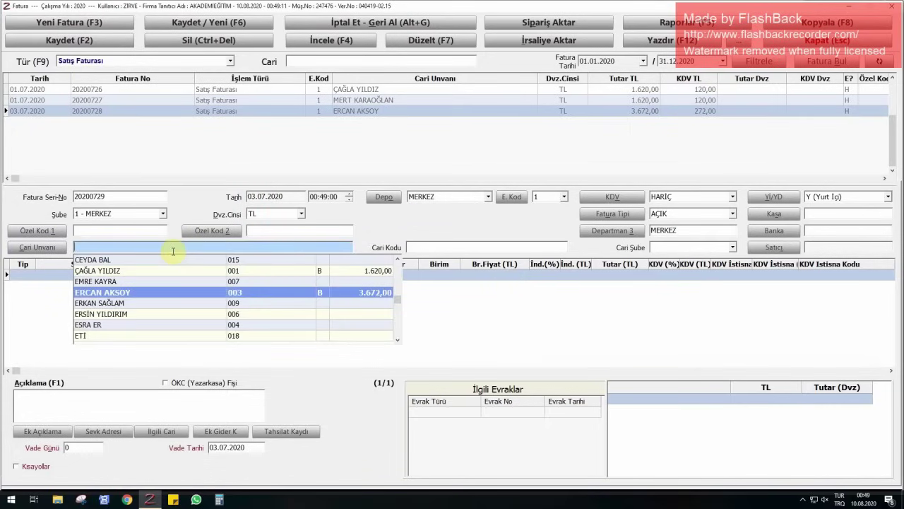
text(esra)
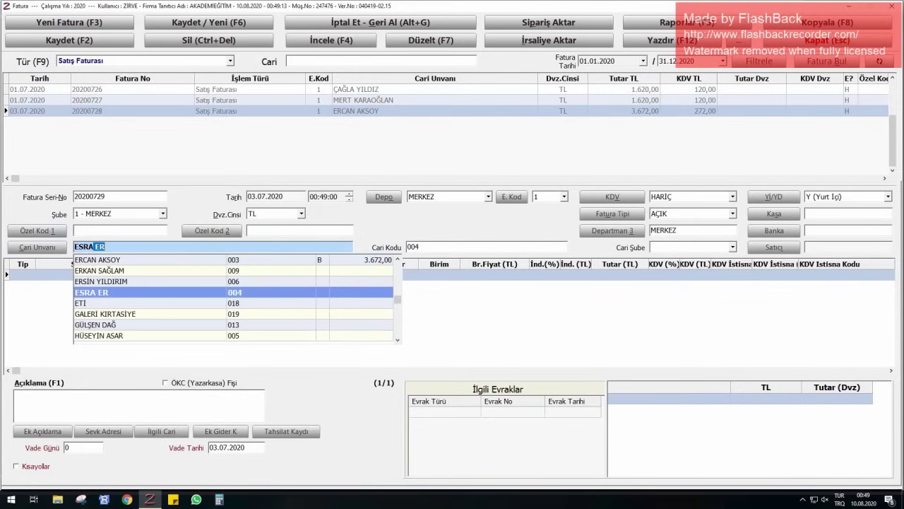
key(Return)
key(Return)
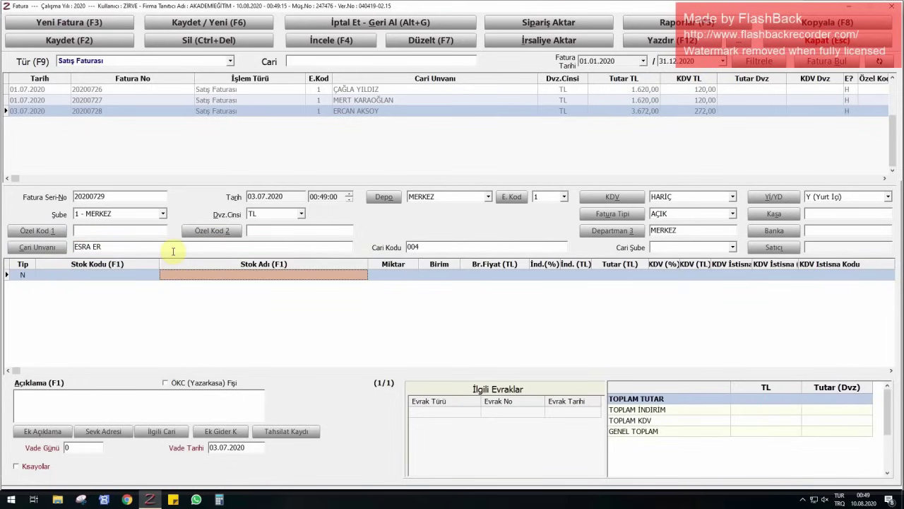
- Add a service line for one GENEL İNGİLİZCE KURSU at 3.400 and save invoice 20200729
key(Left)
key(Left)
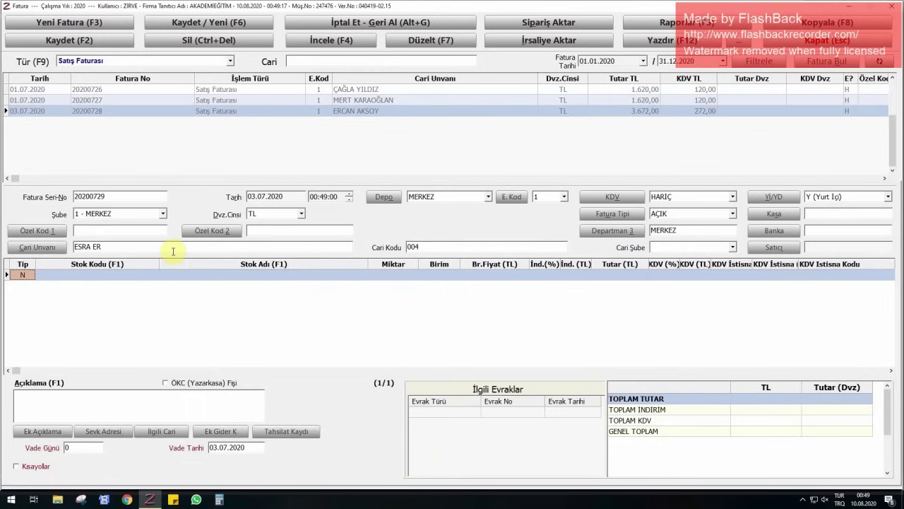
text(h)
key(Return)
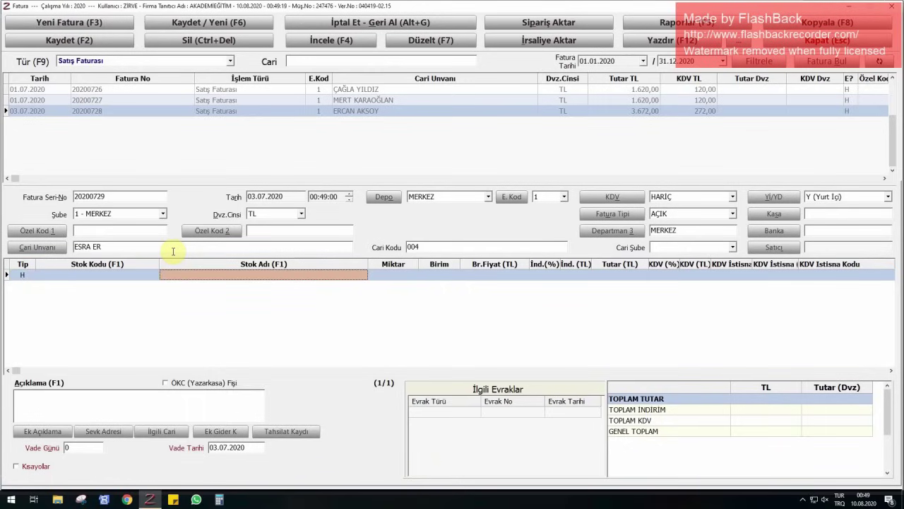
text(GENE)
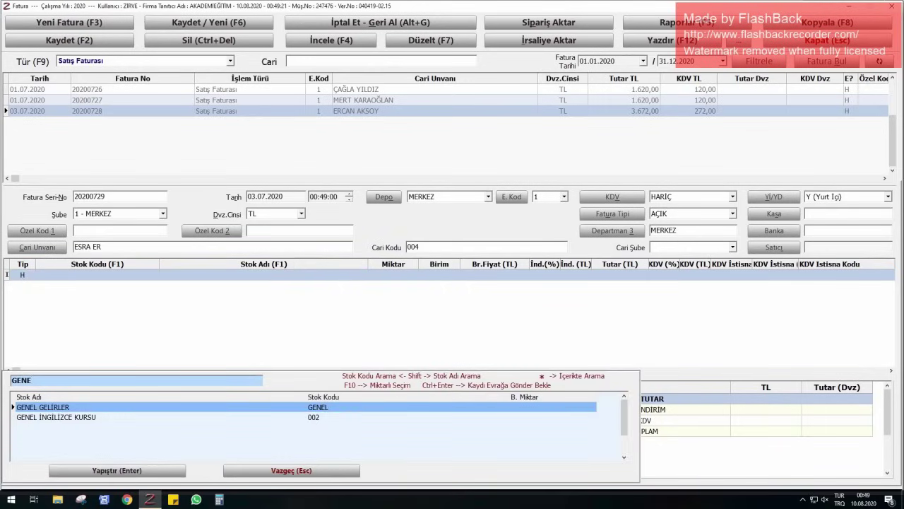
click(56, 417)
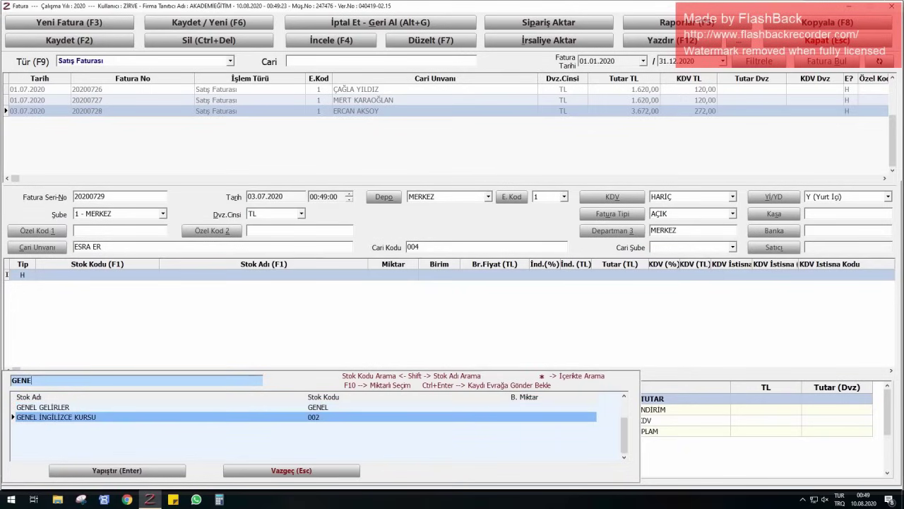
key(Return)
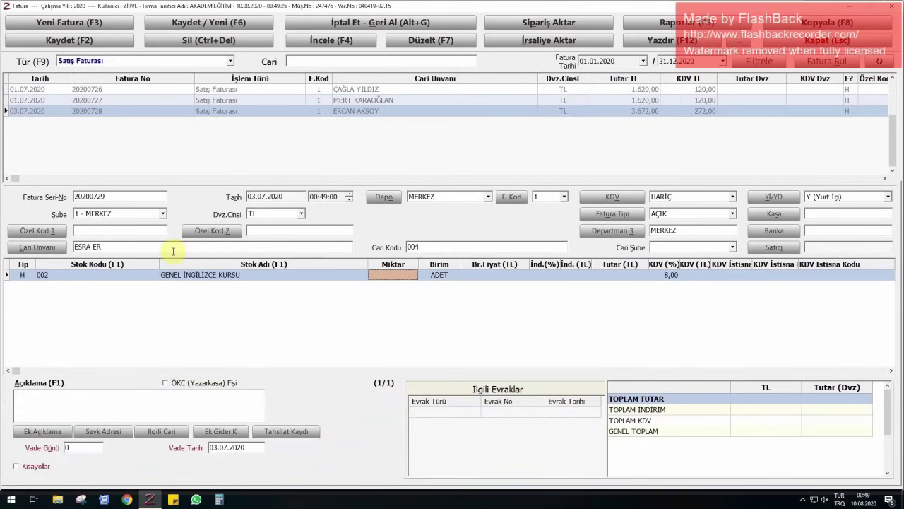
text(1)
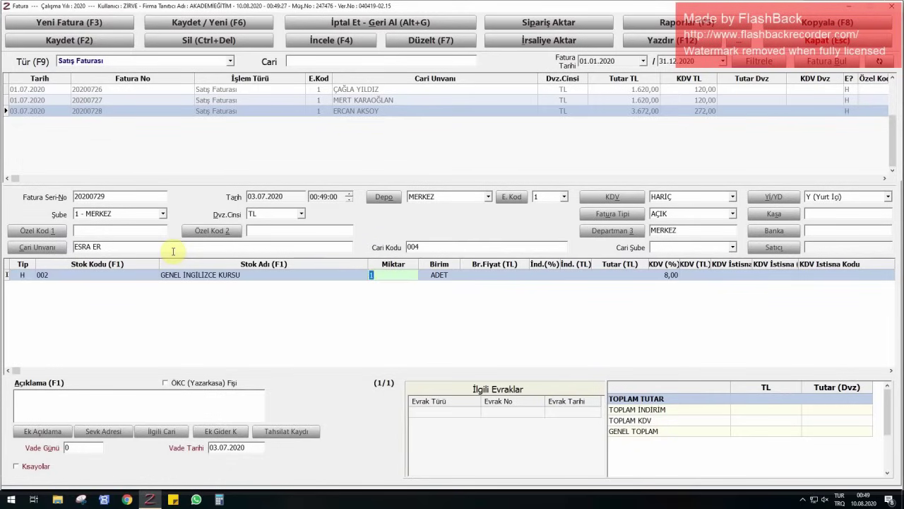
key(Return)
key(Return)
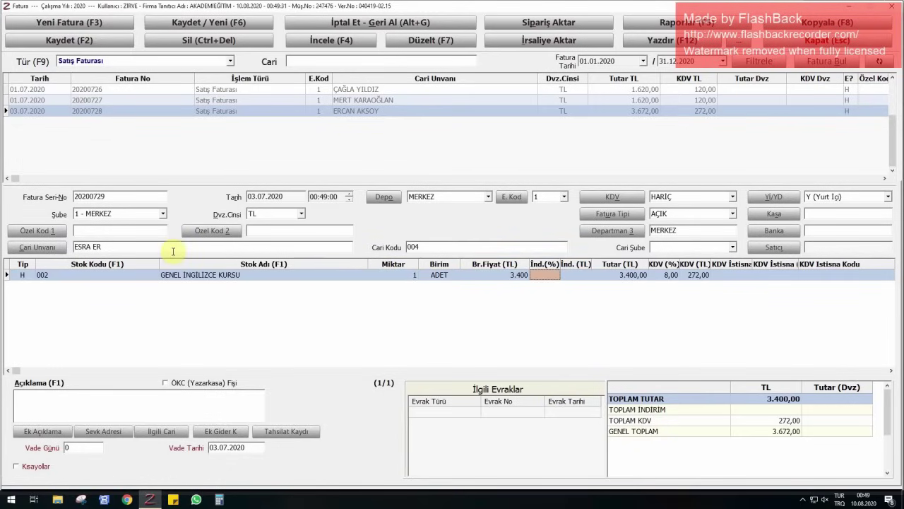
key(F6)
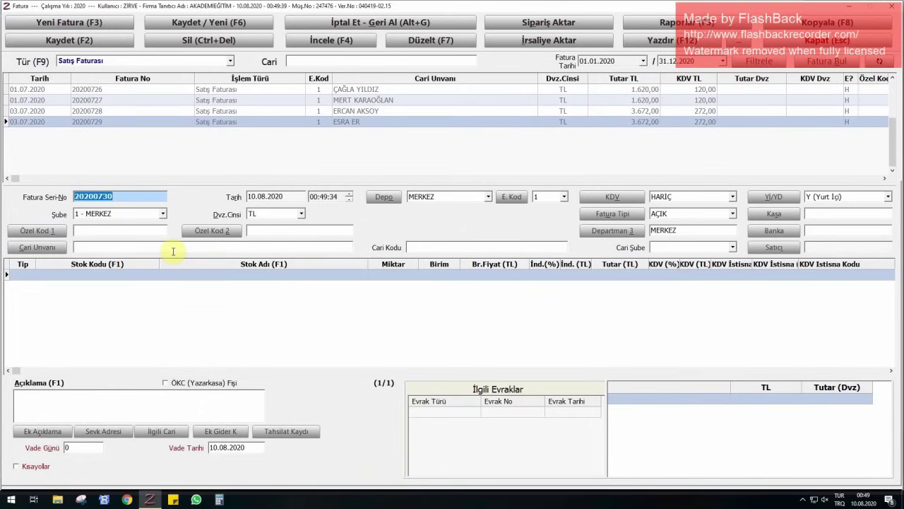
- Date the new invoice 05.07.2020 and select the next customer
key(Tab)
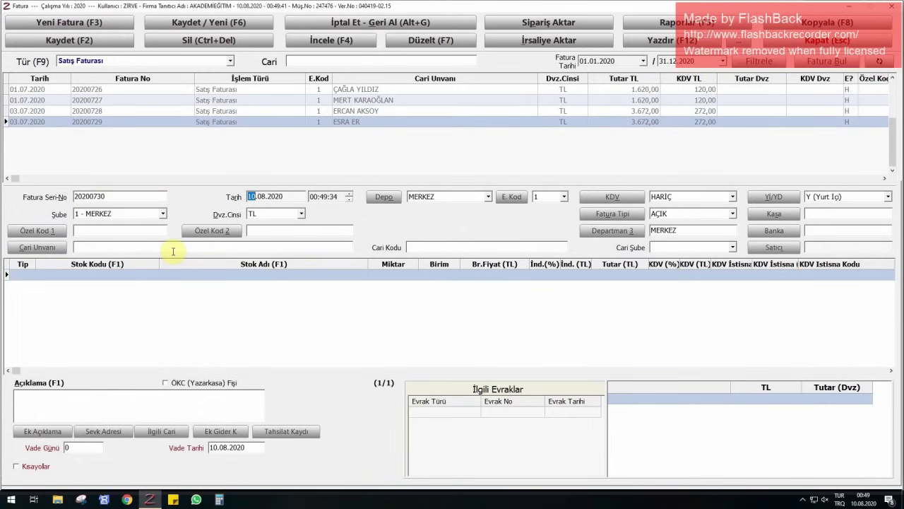
text(0507)
key(Tab)
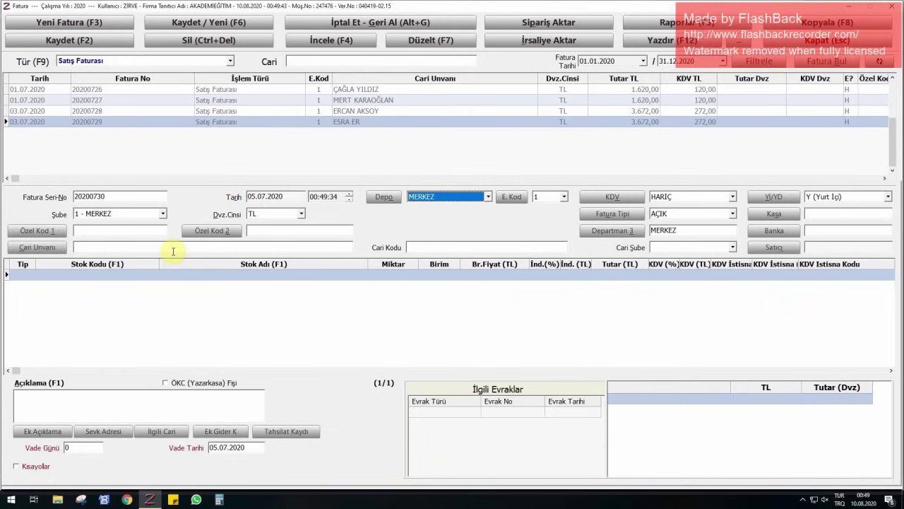
click(160, 247)
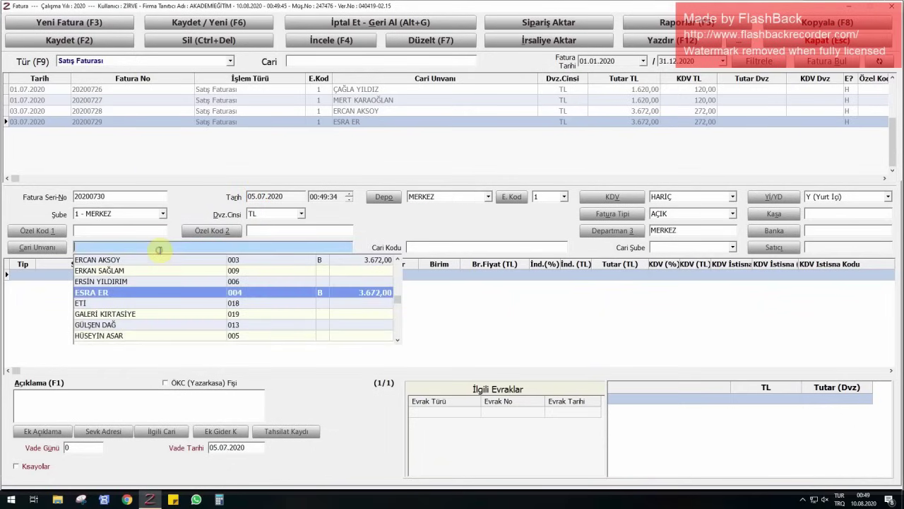
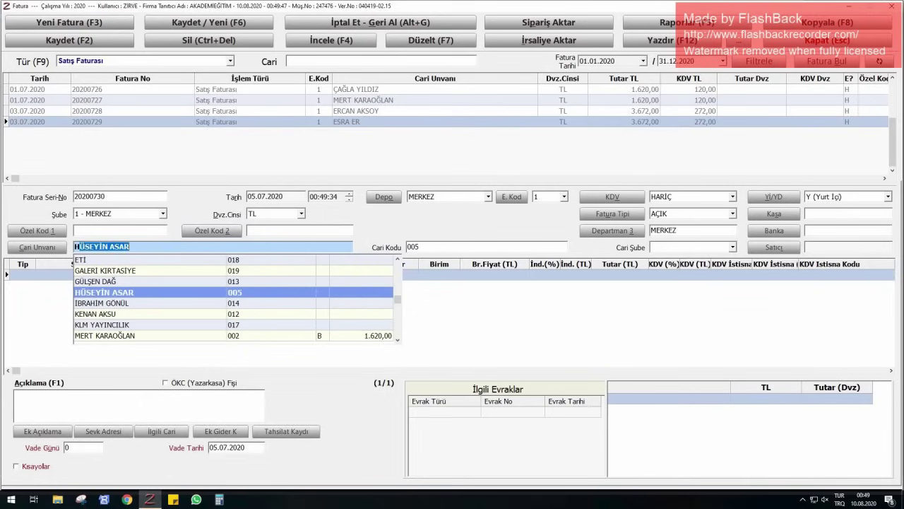
key(Return)
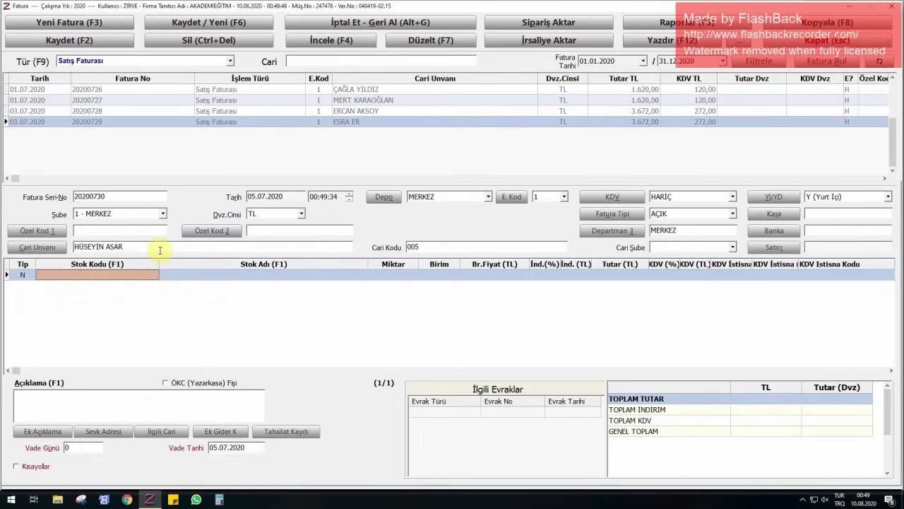
- Add a type H line for one GENEL İNGİLİZCE KURSU
key(Return)
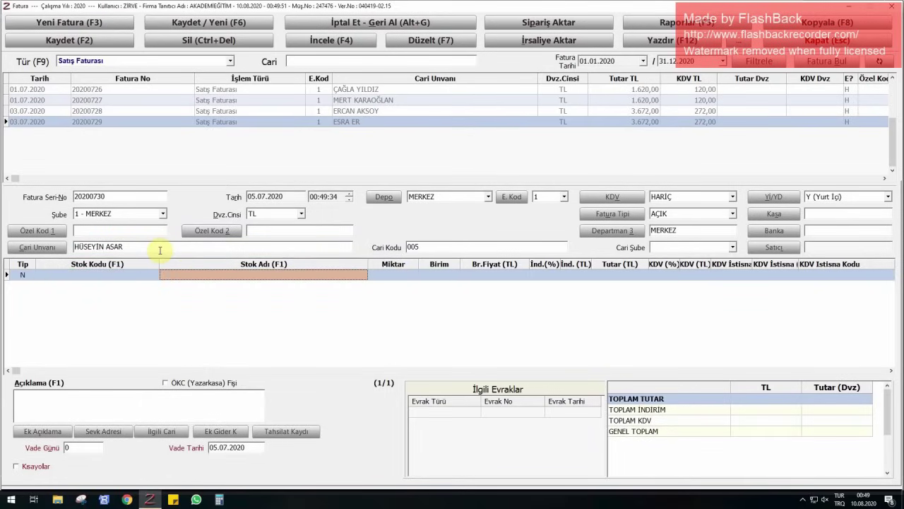
key(Home)
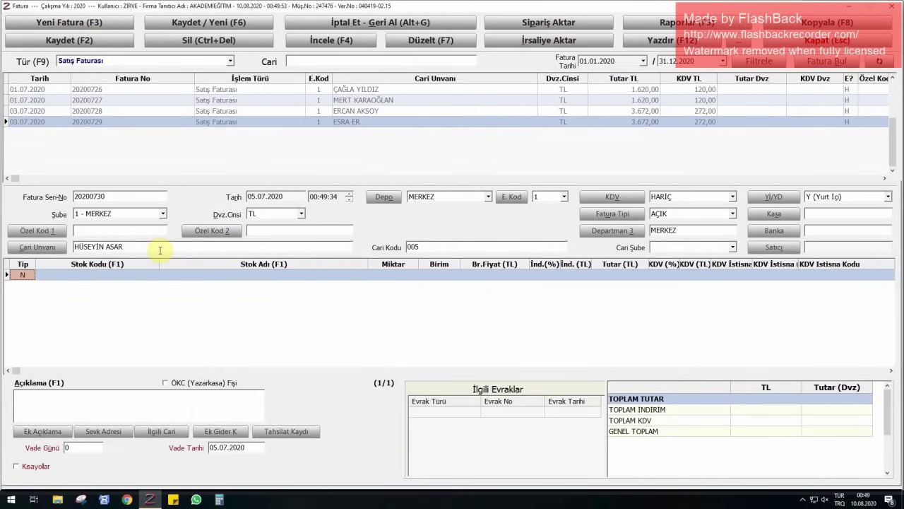
text(H)
key(Return)
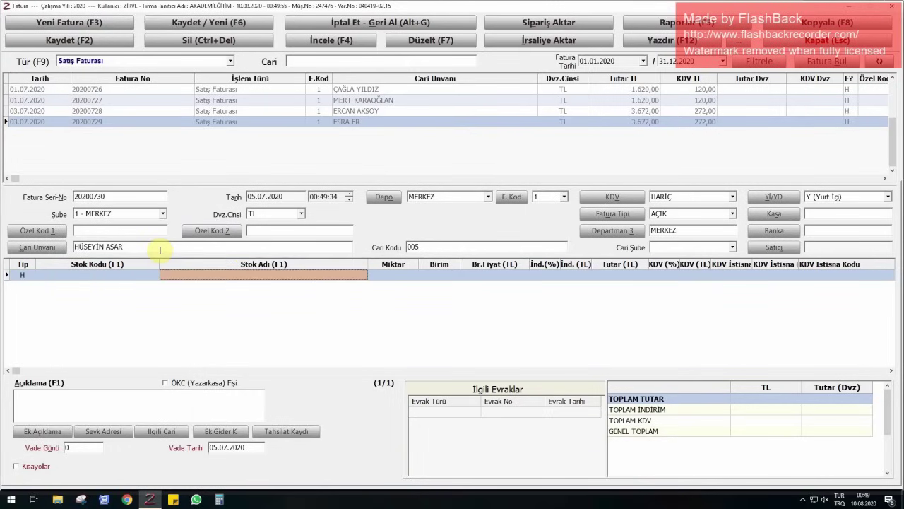
text(GENEL İ)
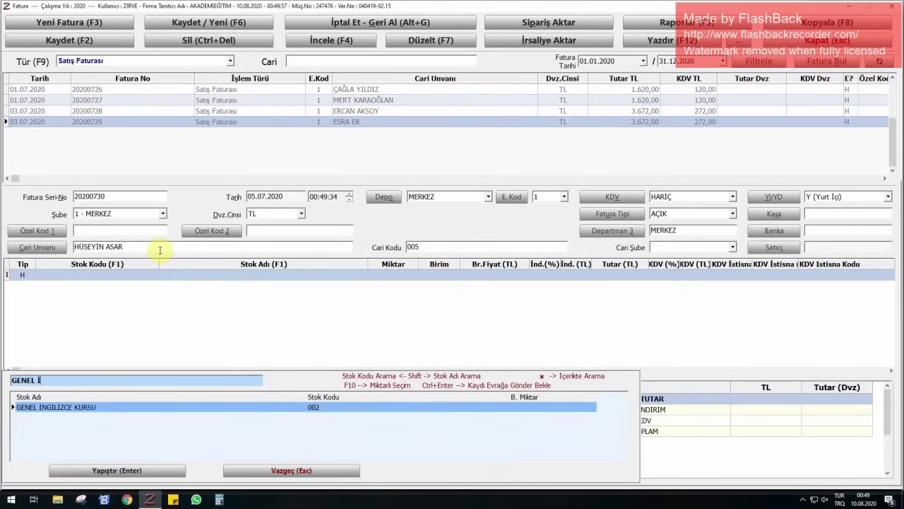
key(Return)
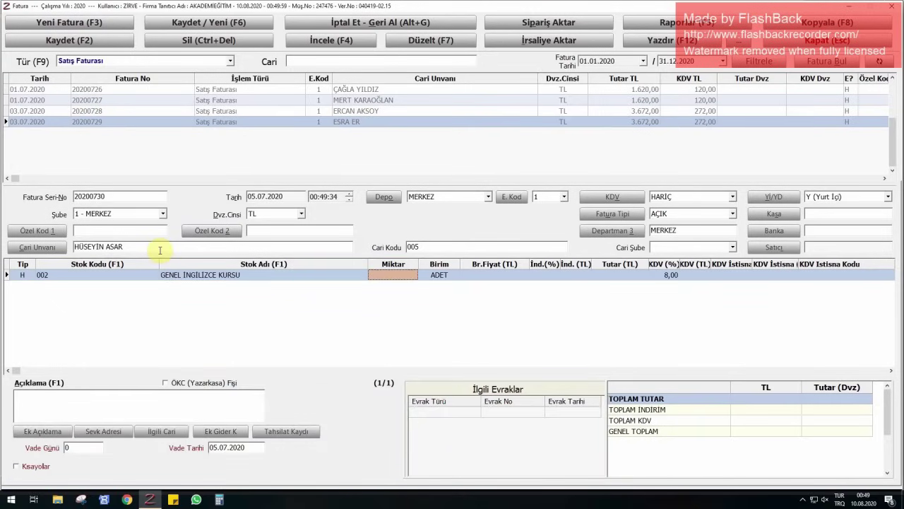
text(1)
key(Return)
- Set the course's unit price to 4.300 TL and save the invoice
text(3400)
key(Return)
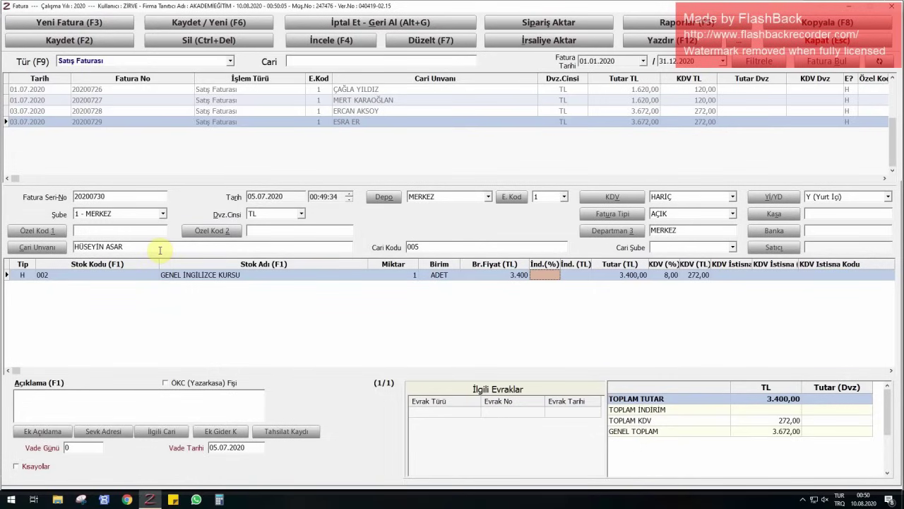
key(Left)
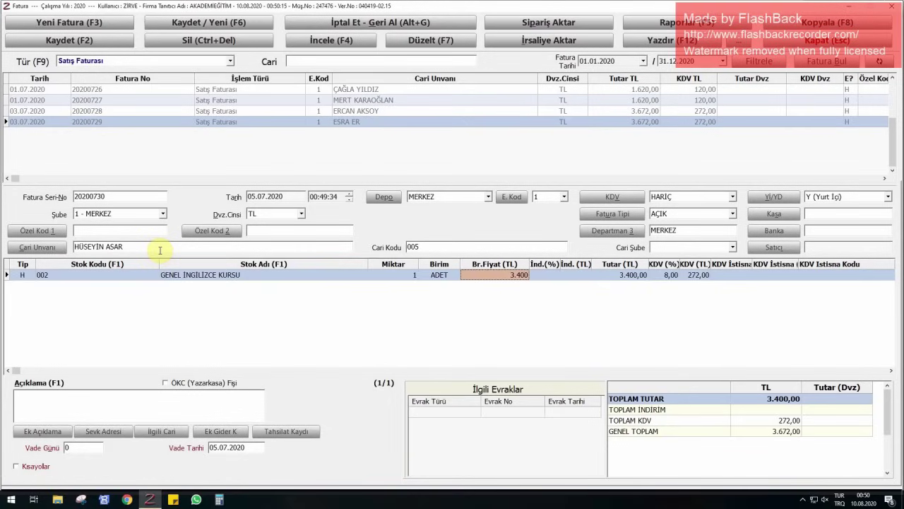
text(4300)
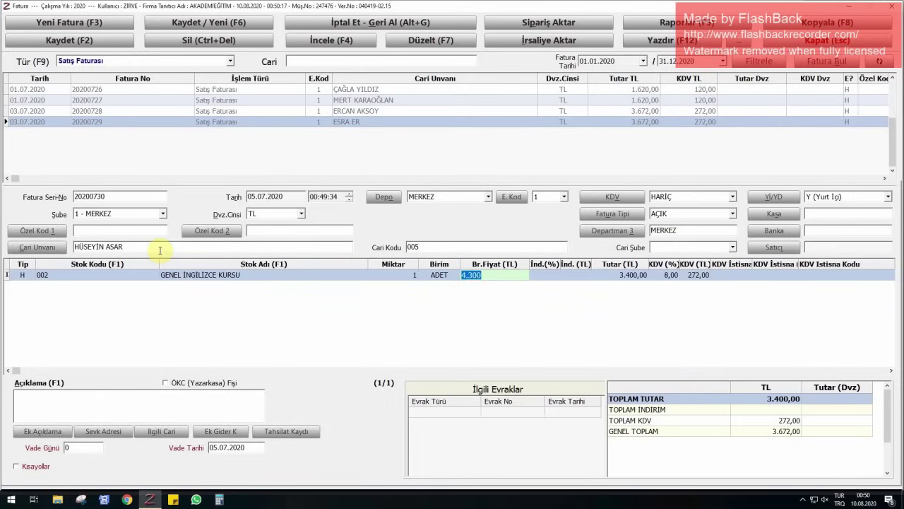
key(Return)
key(F2)
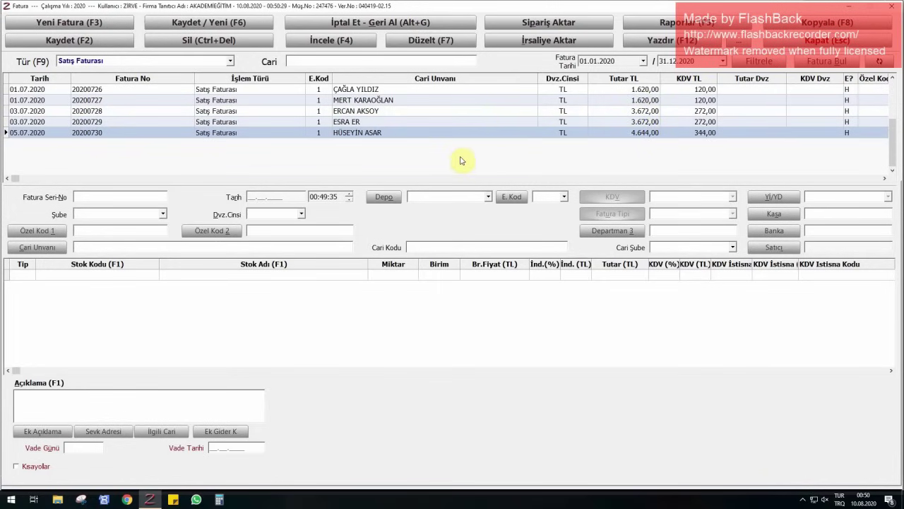
- Reopen invoice 20200730 with Düzelt, change its unit price to 3.400, and re-save it
click(431, 43)
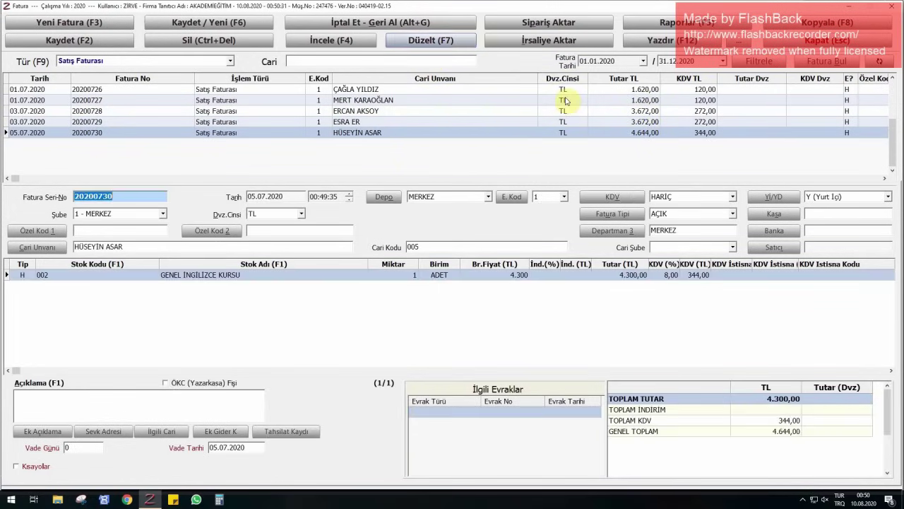
click(523, 276)
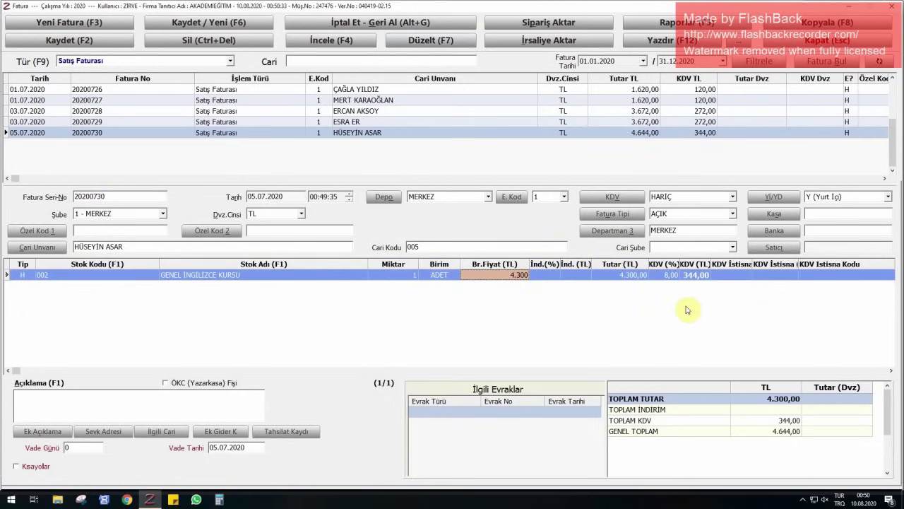
text(3400)
key(Return)
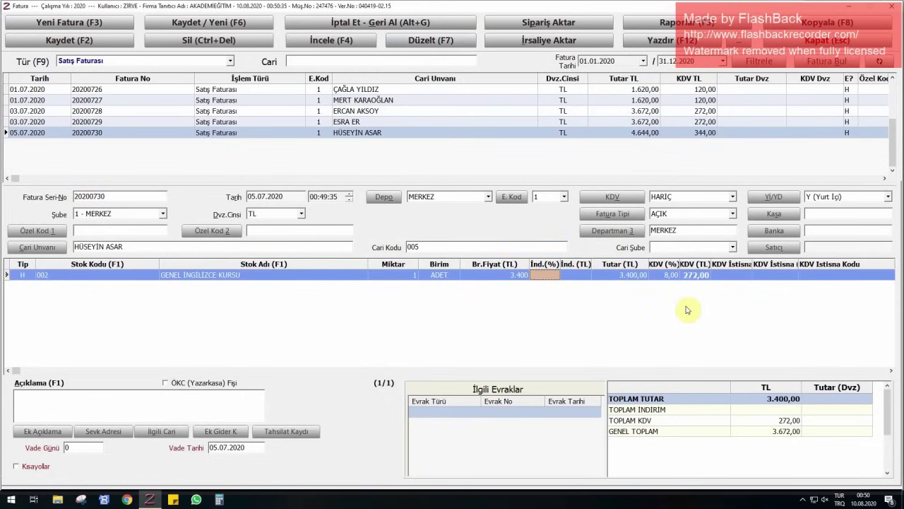
key(F2)
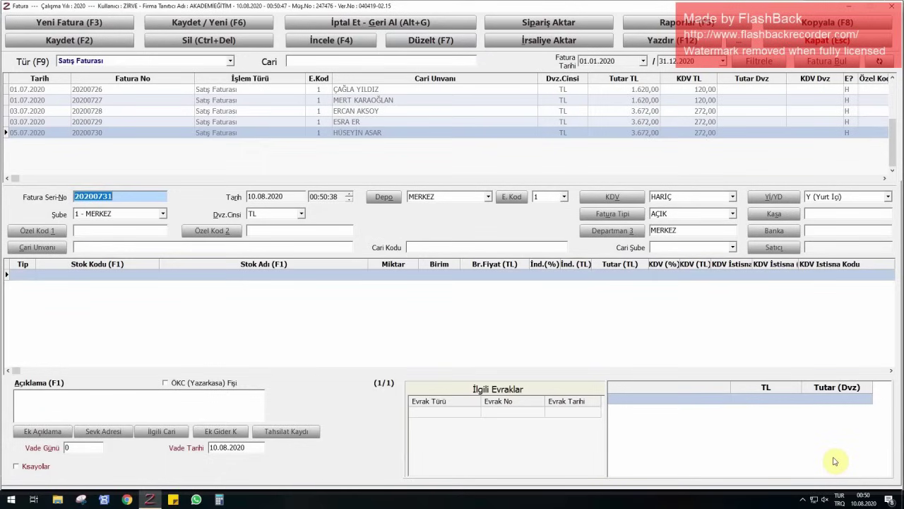
- Date the new invoice 08.07.2020 and select the next customer
key(Tab)
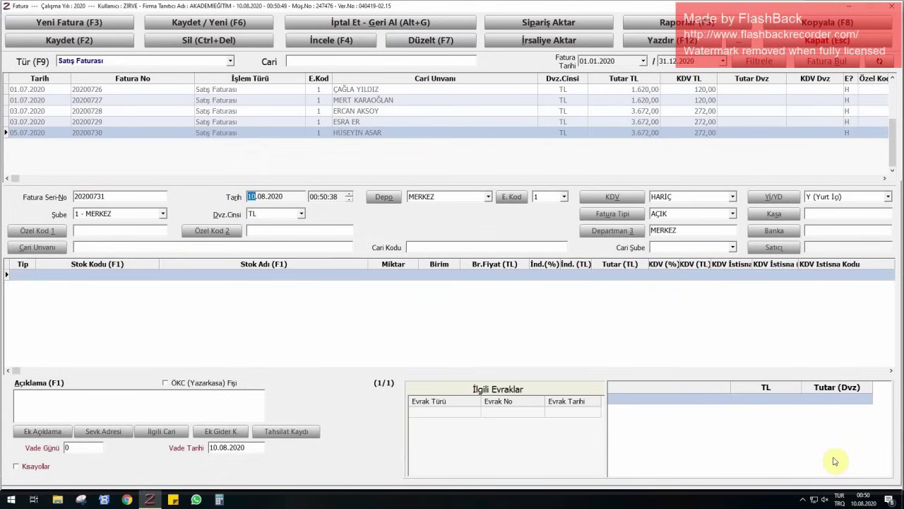
text(0807)
key(Tab)
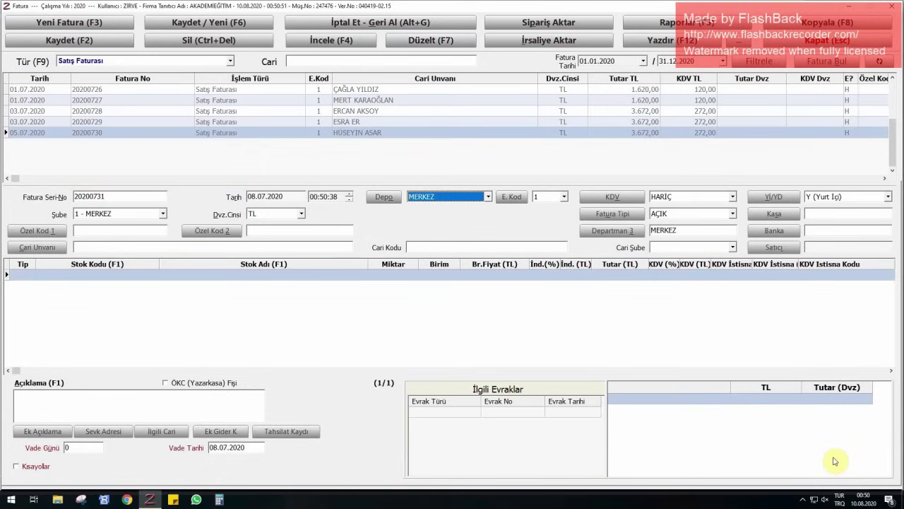
click(98, 244)
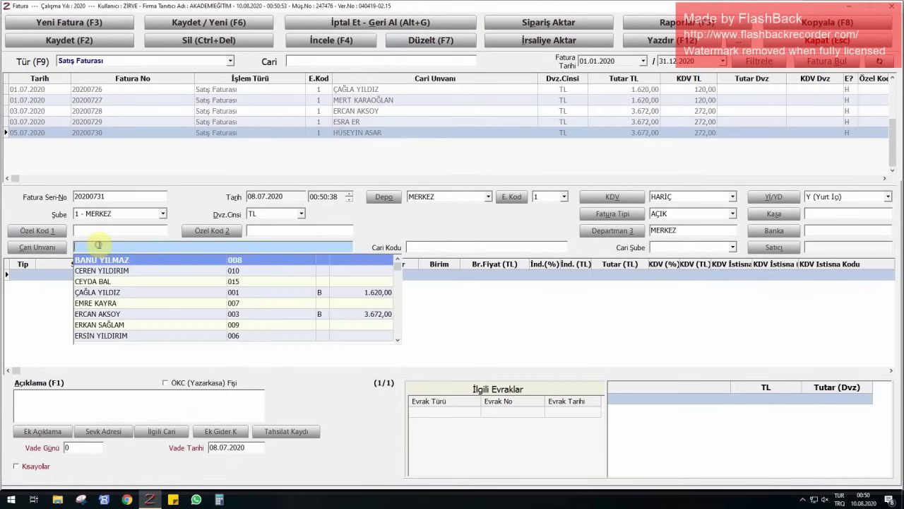
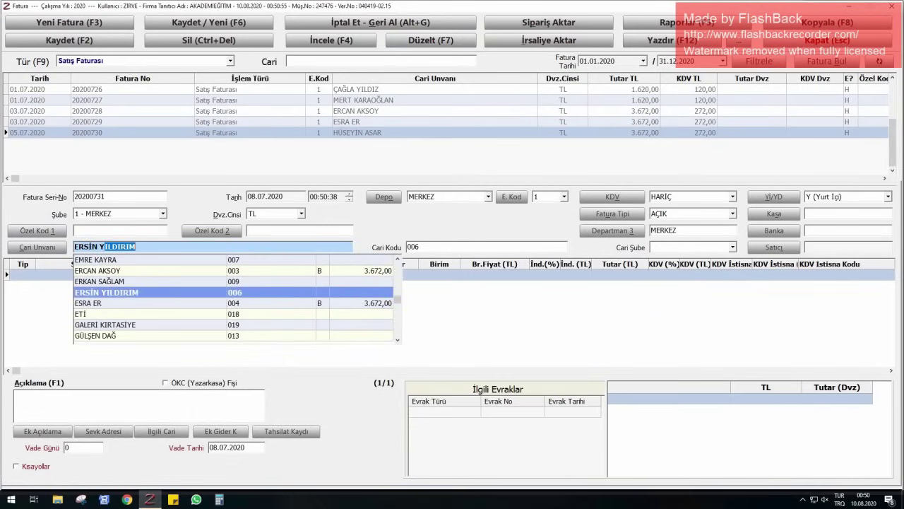
key(Return)
- Add a type H line for one YDS KURSU at 1.500 TL and save invoice 20200731
key(shift+Tab)
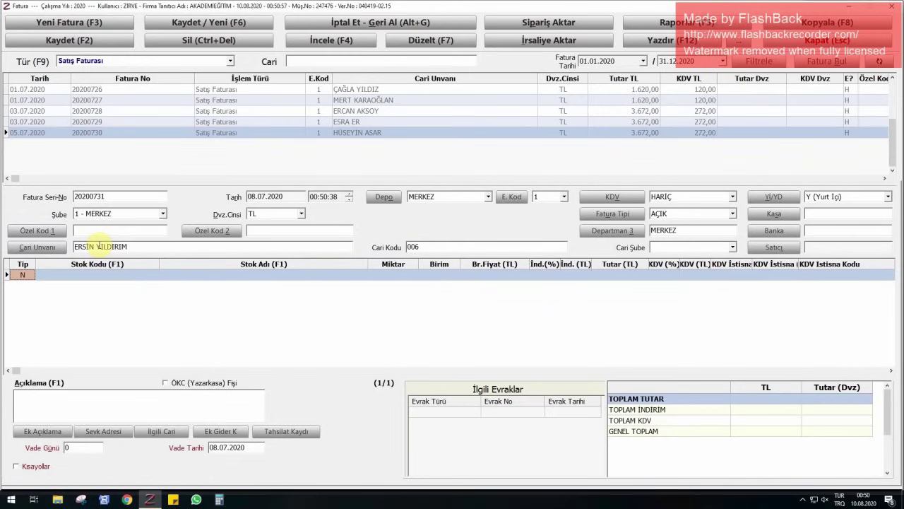
text(H)
key(Return)
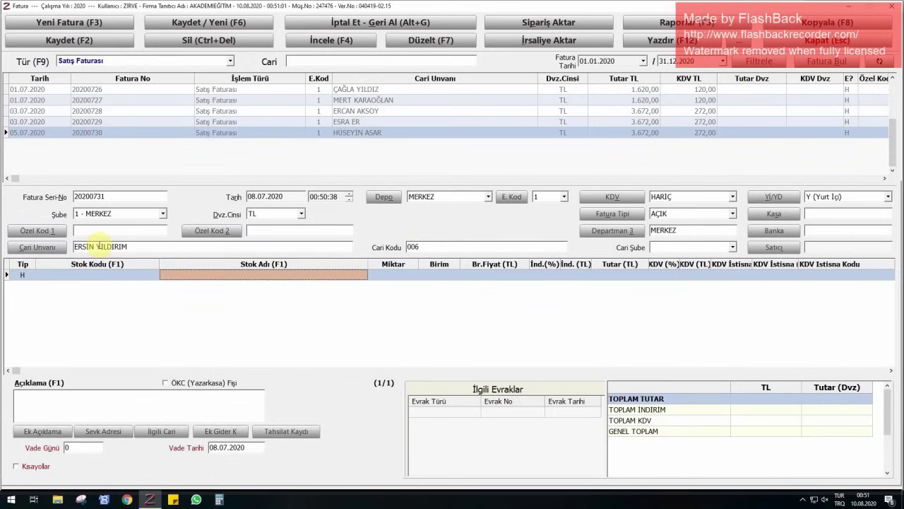
key(F1)
text(yds)
key(Return)
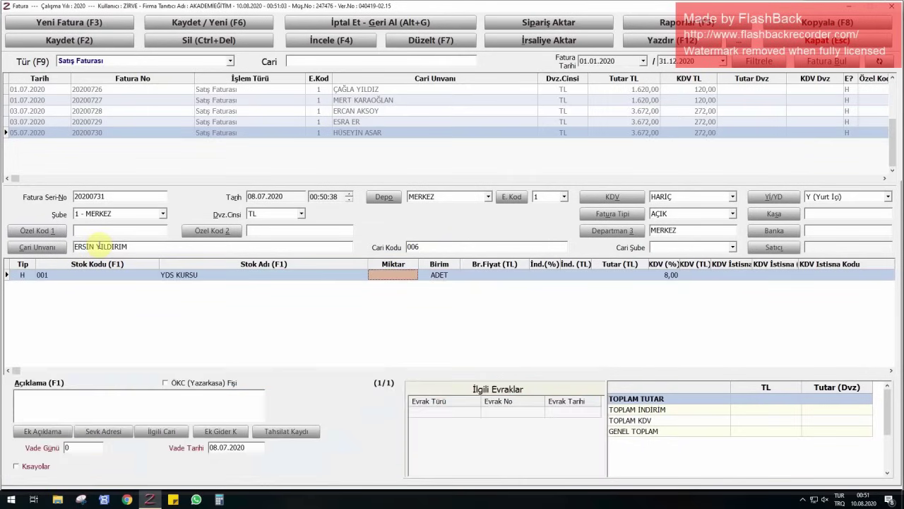
text(1)
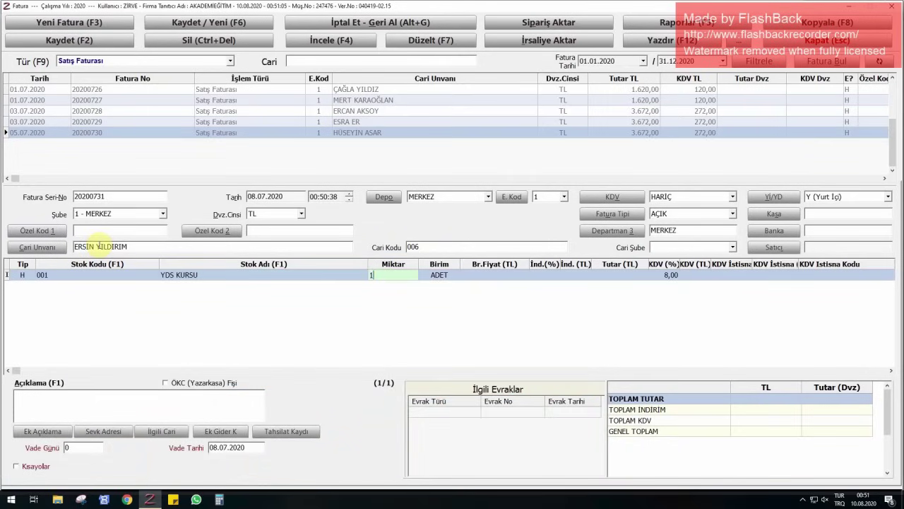
key(Return)
text(1500)
key(Return)
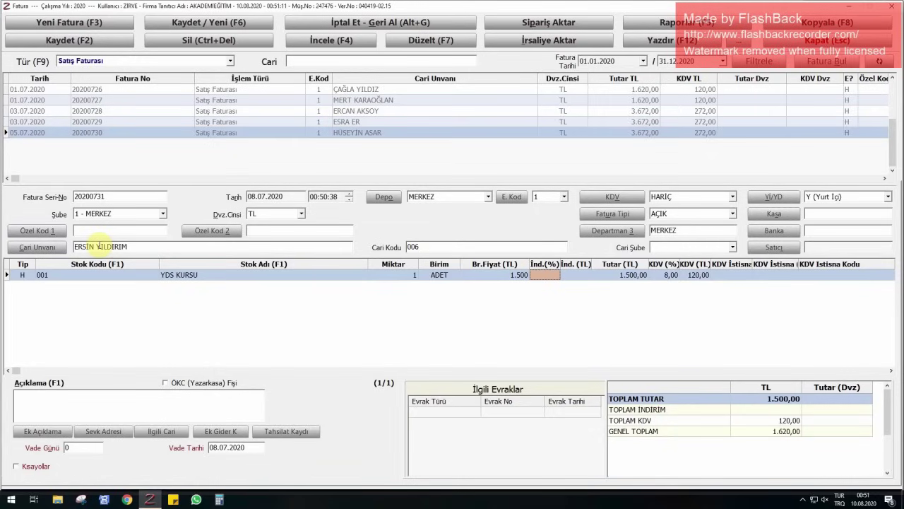
key(F6)
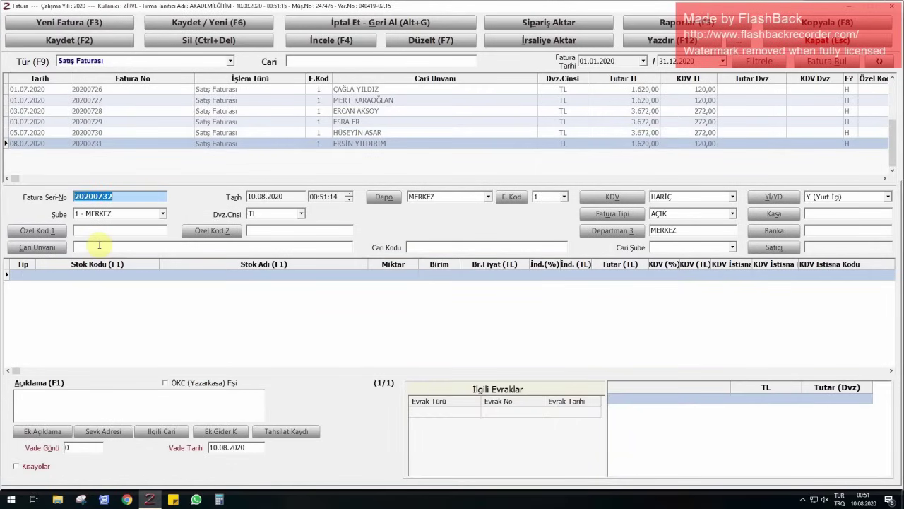
- Date the new invoice 12.07.2020 and select the next customer
key(Return)
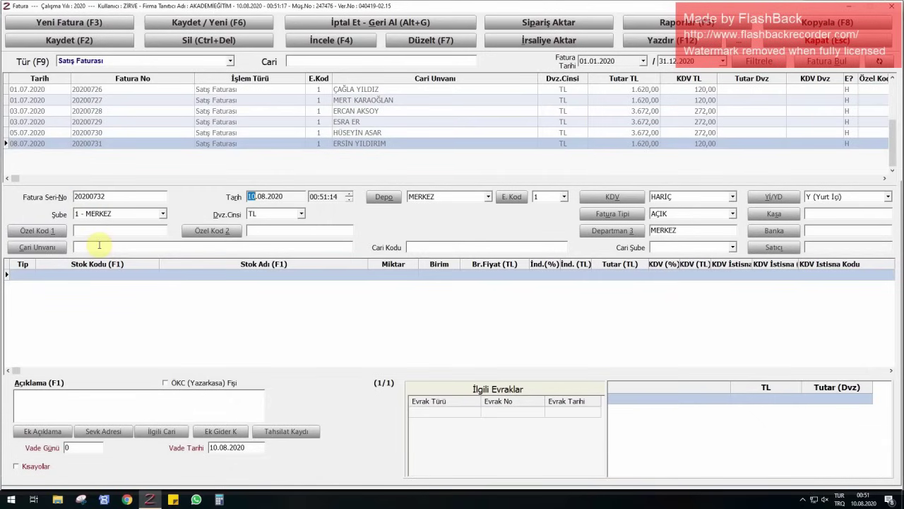
text(1207)
key(Return)
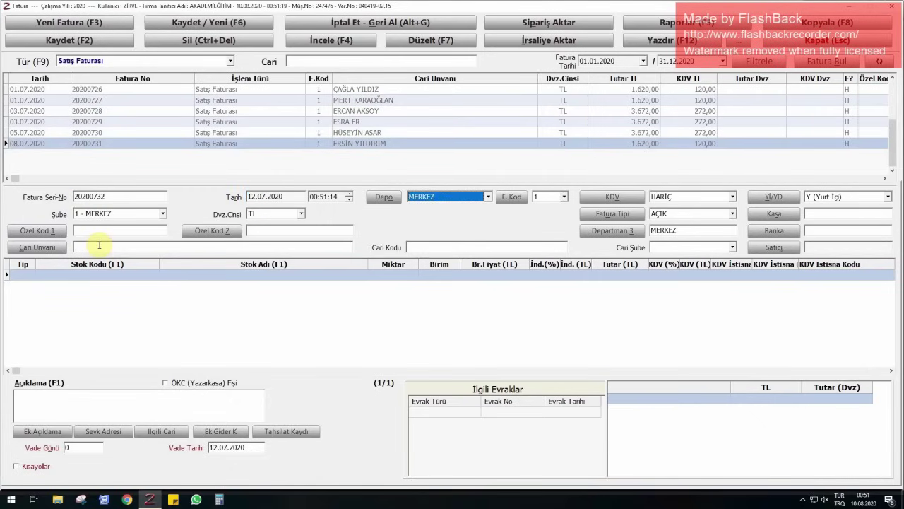
click(89, 245)
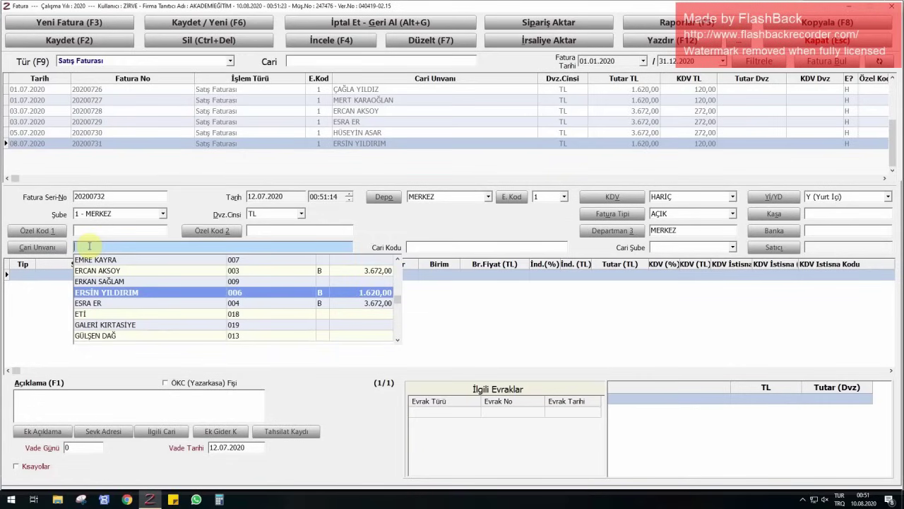
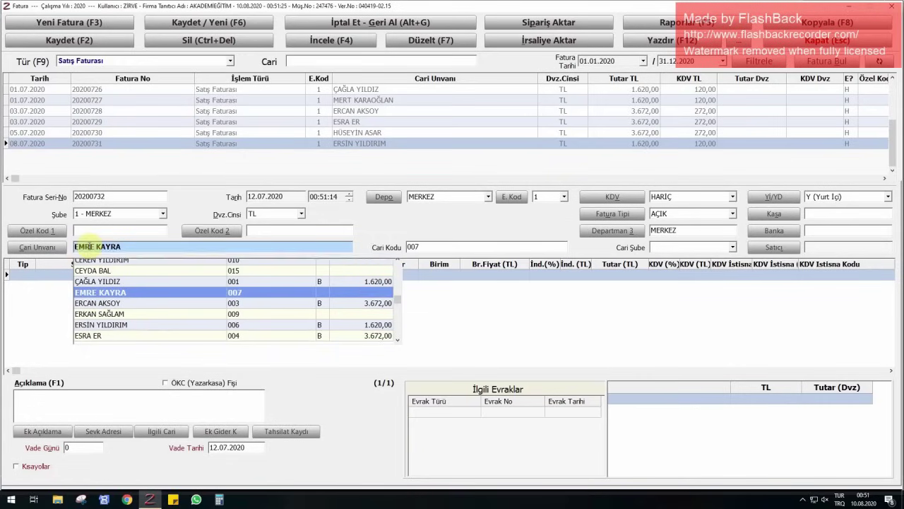
key(Return)
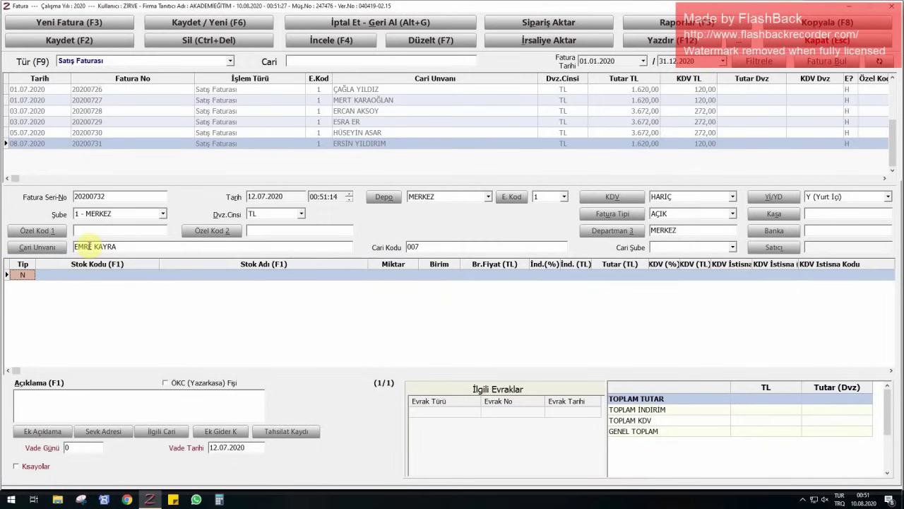
- Add a type H line for YDS KURSU at 1.500 TL and save invoice 20200732
text(H)
key(Return)
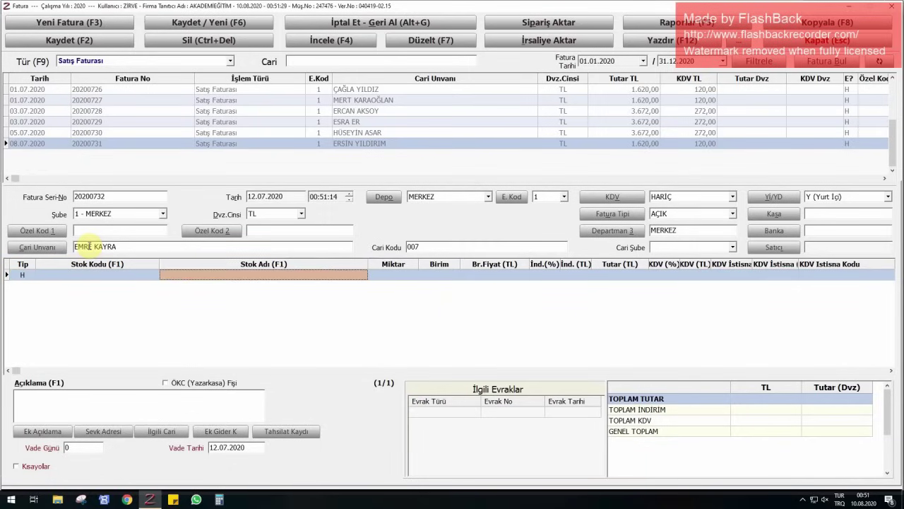
key(F1)
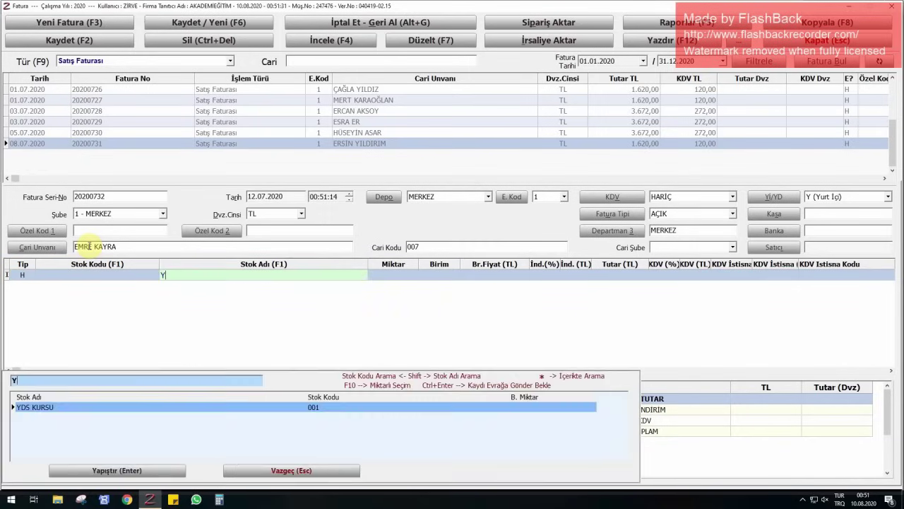
text(YDS)
key(Return)
key(Return)
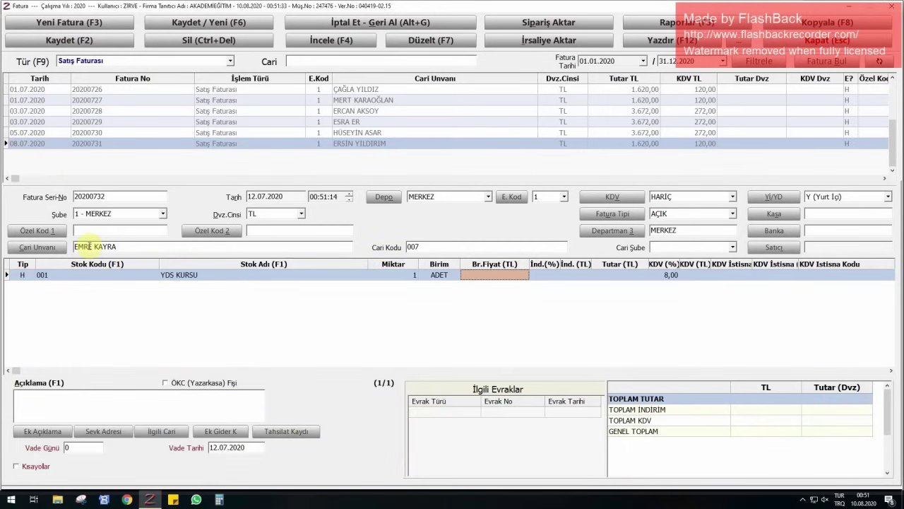
text(1500)
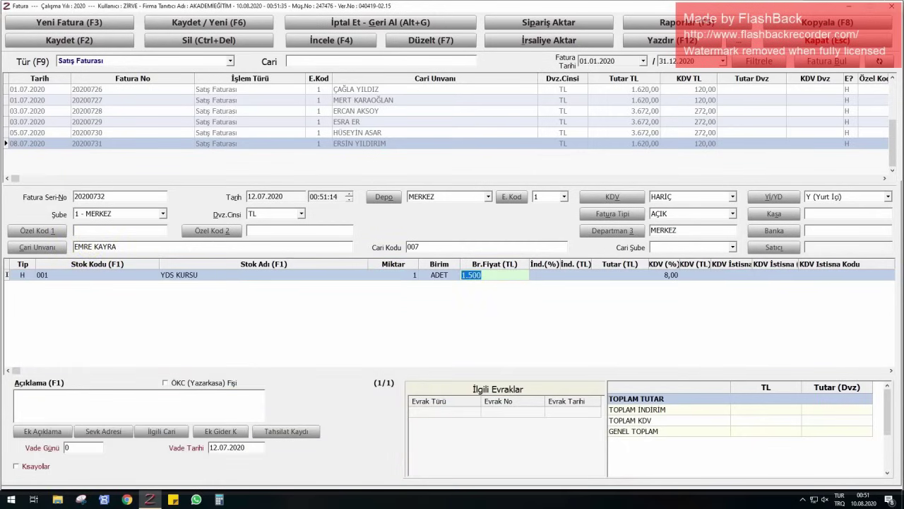
key(Return)
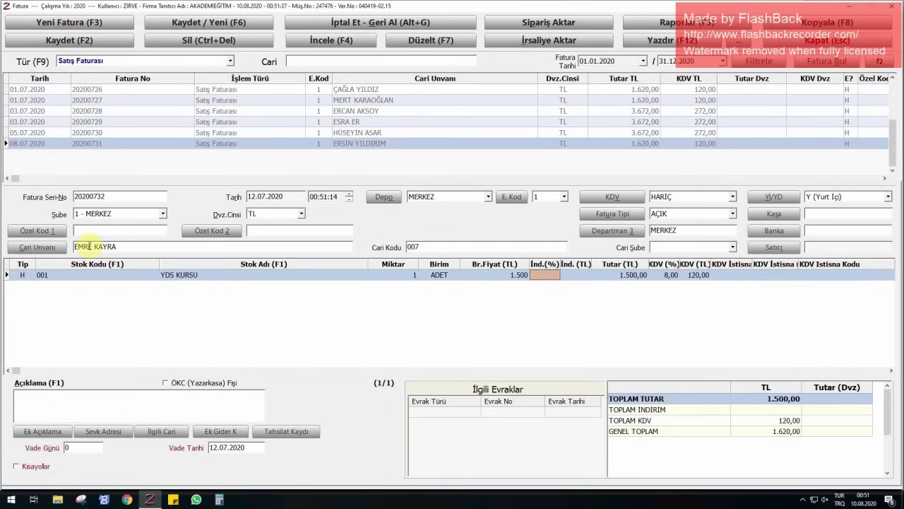
key(F2)
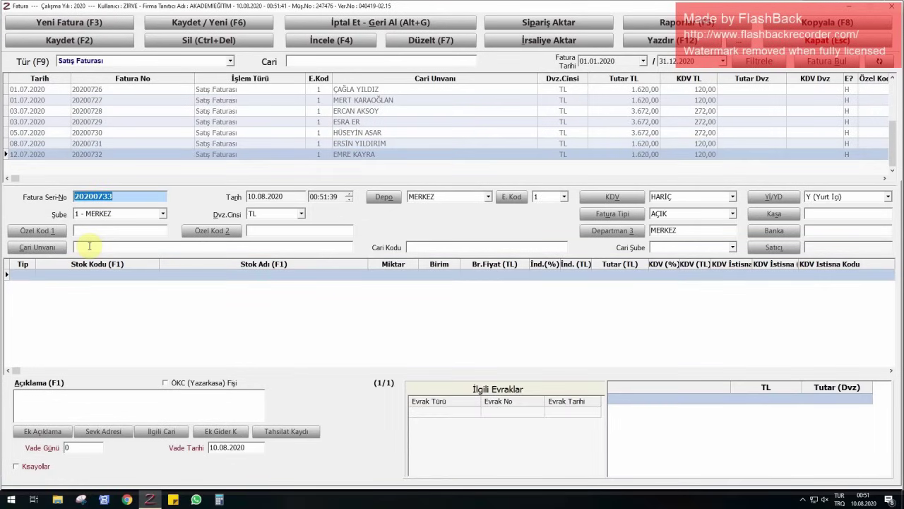
- Correct the invoice number to 202000733 and set the date to 16.07.2020
text(BANU)
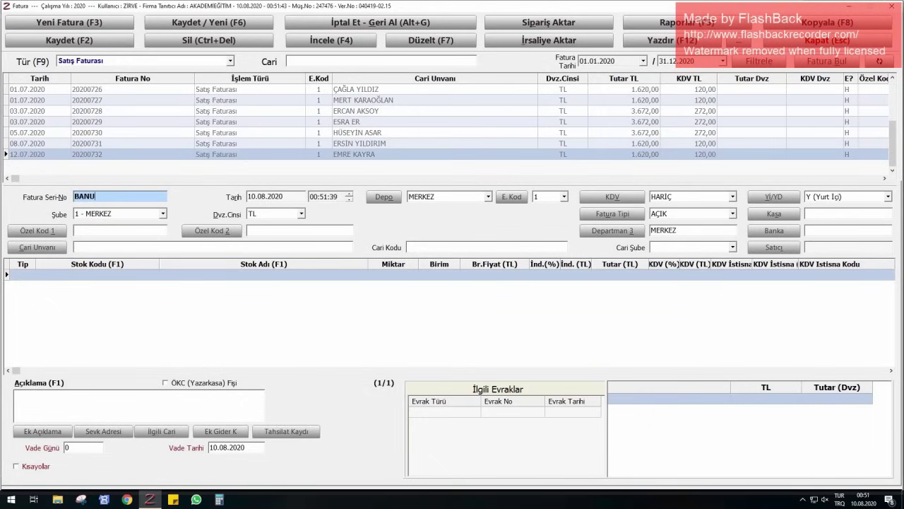
key(BackSpace)
key(BackSpace)
key(BackSpace)
key(BackSpace)
text(202000733)
key(Return)
text(1607)
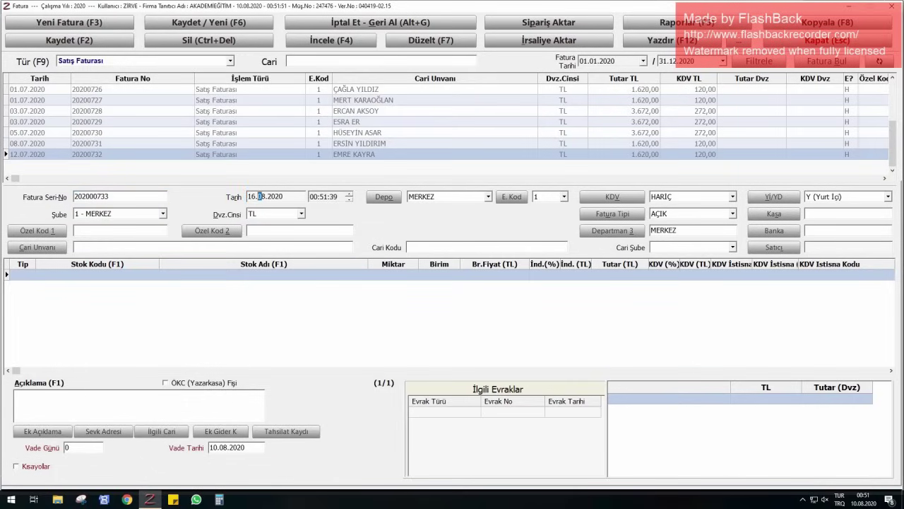
key(Return)
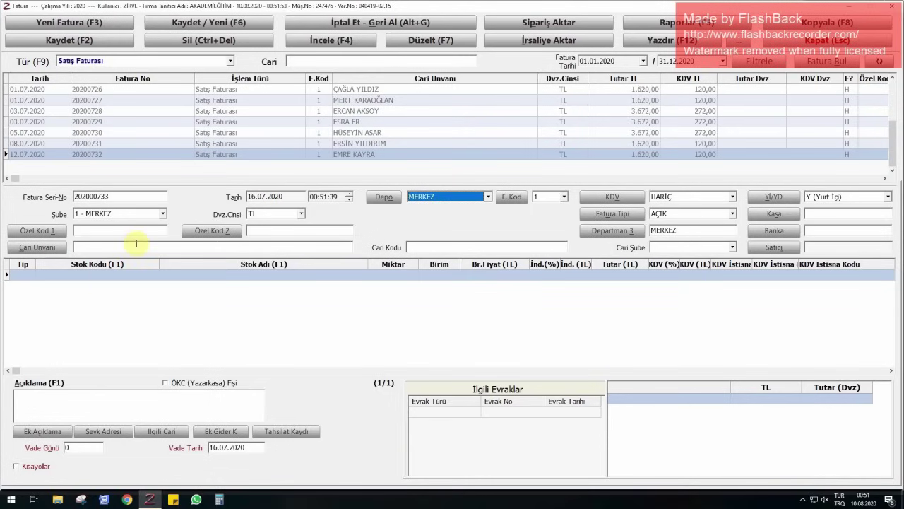
- Select the customer and add a type H line for one GENEL İNGİLİZCE KURSU
click(136, 244)
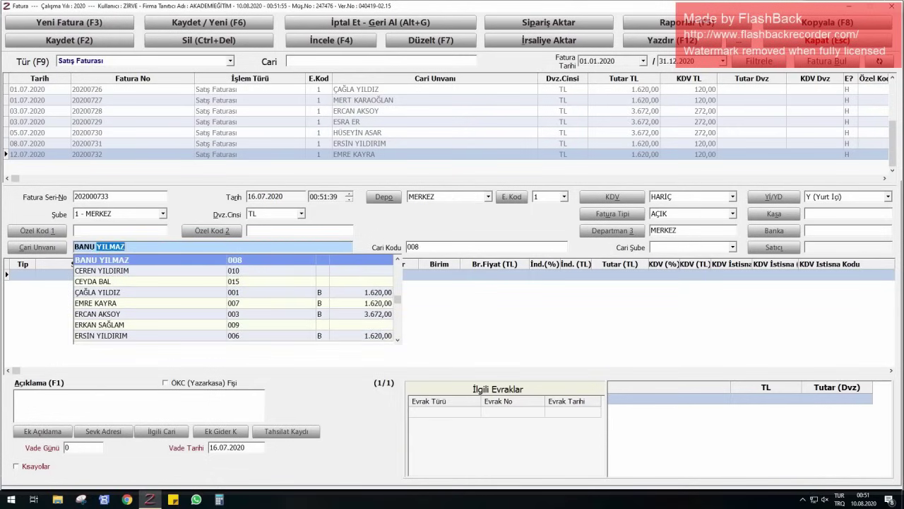
key(Return)
key(shift+Tab)
text(H)
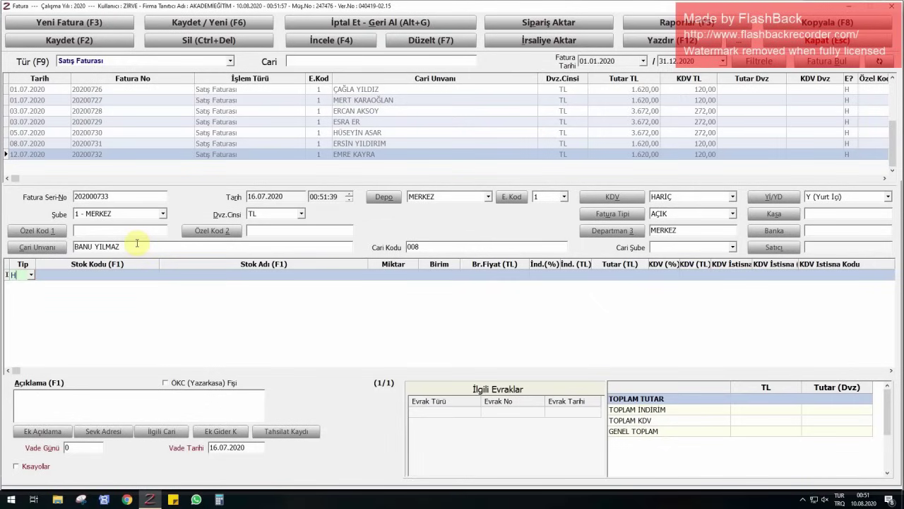
key(Return)
key(Return)
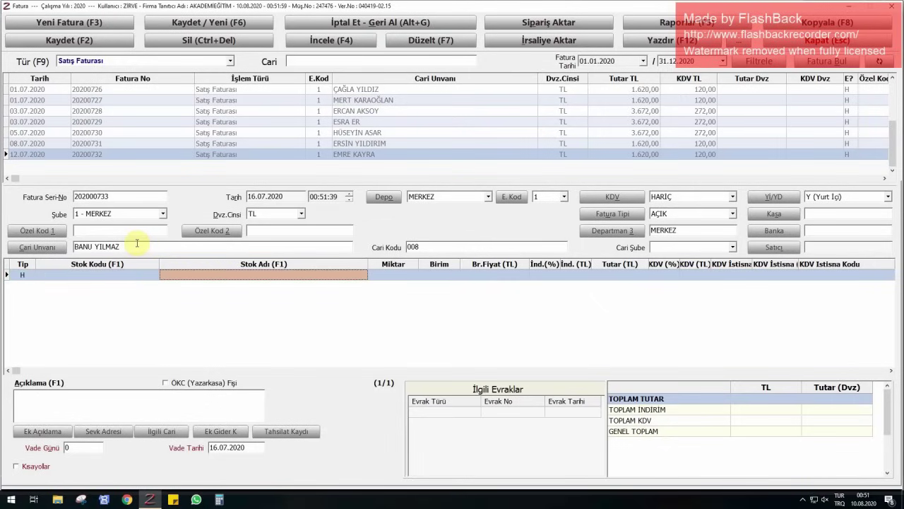
text(GENEL)
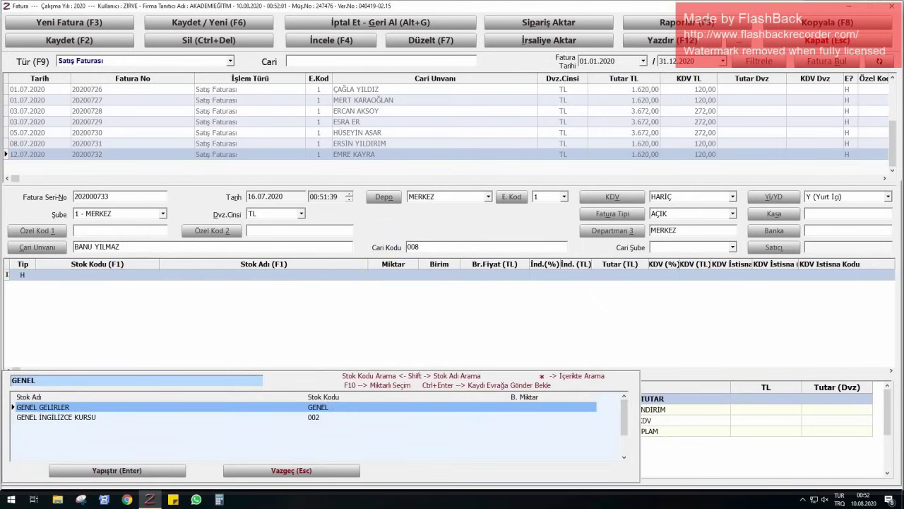
key(Down)
key(Return)
text(1)
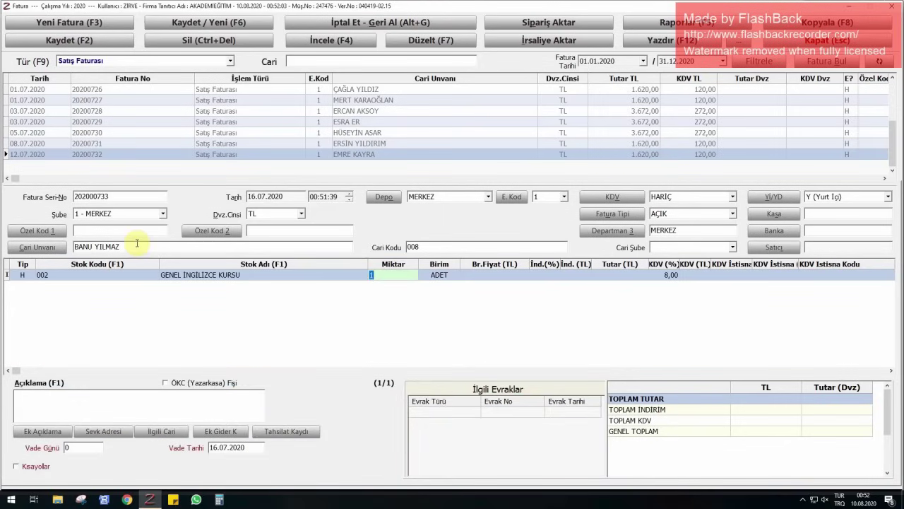
key(Return)
- Set the unit price to 3.400 TL, save the invoice, and close the invoicing window
key(Left)
key(Left)
key(Left)
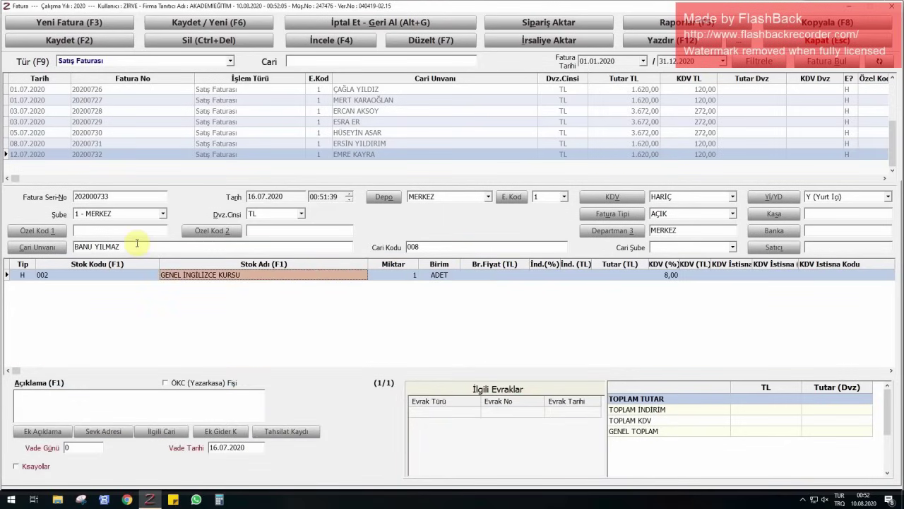
key(Right)
key(Right)
key(Right)
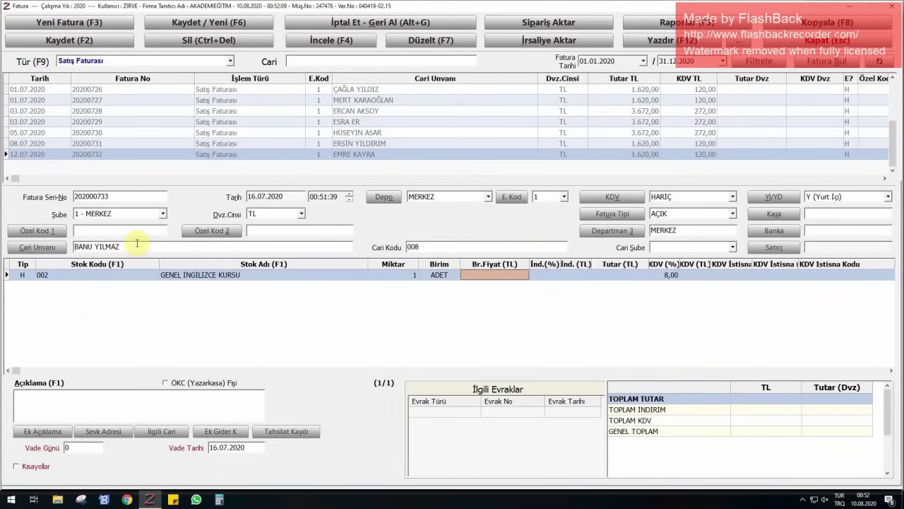
text(3400)
key(Return)
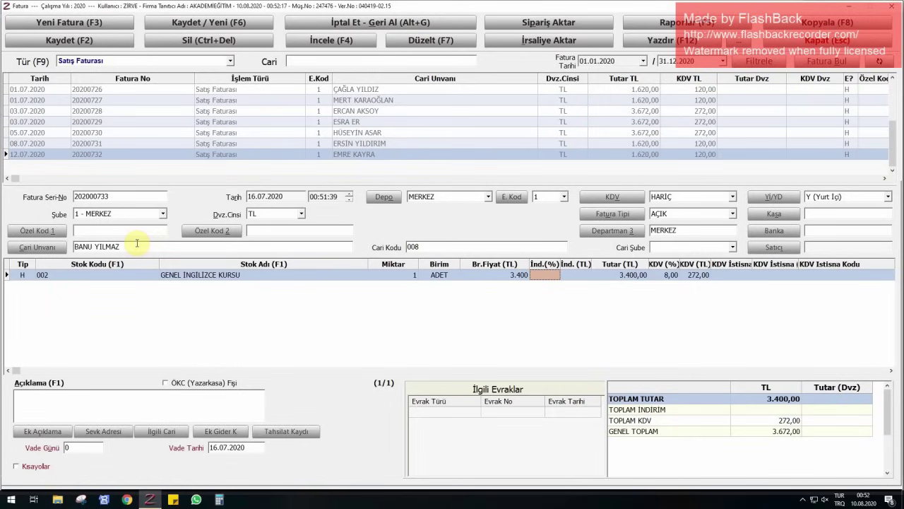
key(F2)
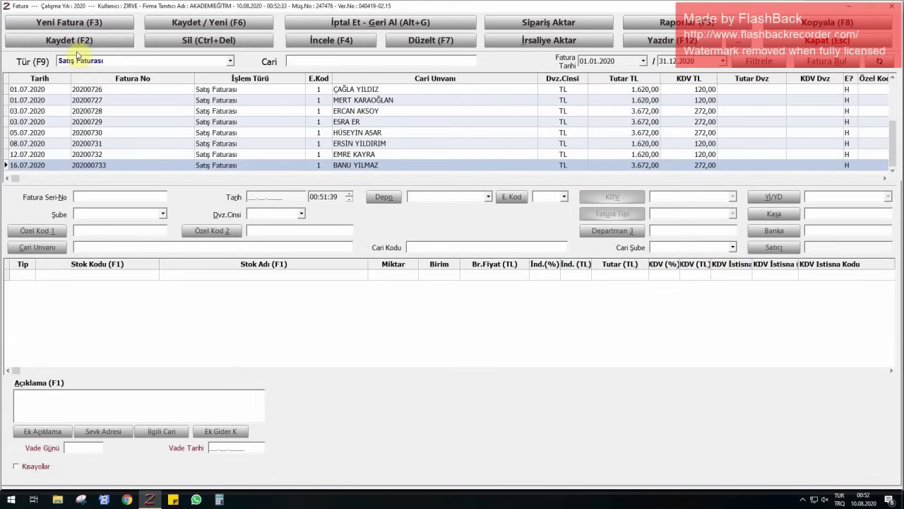
click(825, 40)
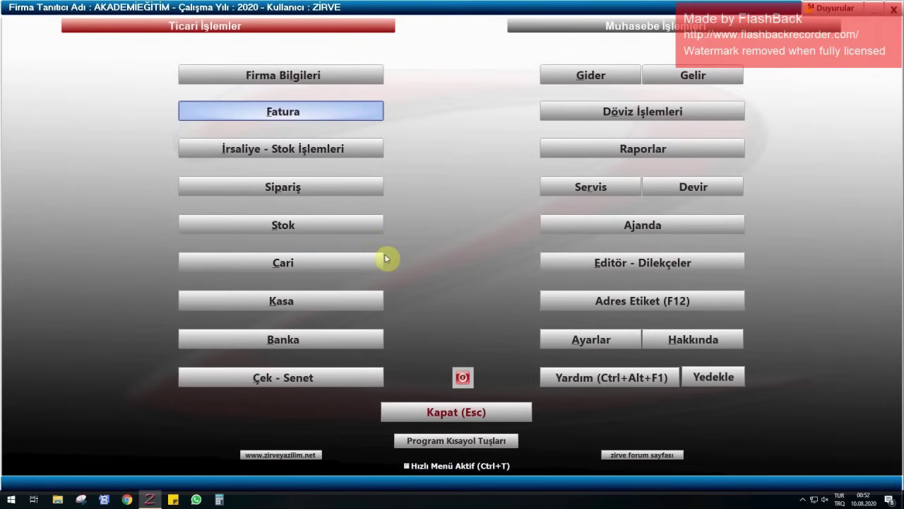
- Open and close the Kasa module, then open the Cari accounts list with debit balances
click(328, 302)
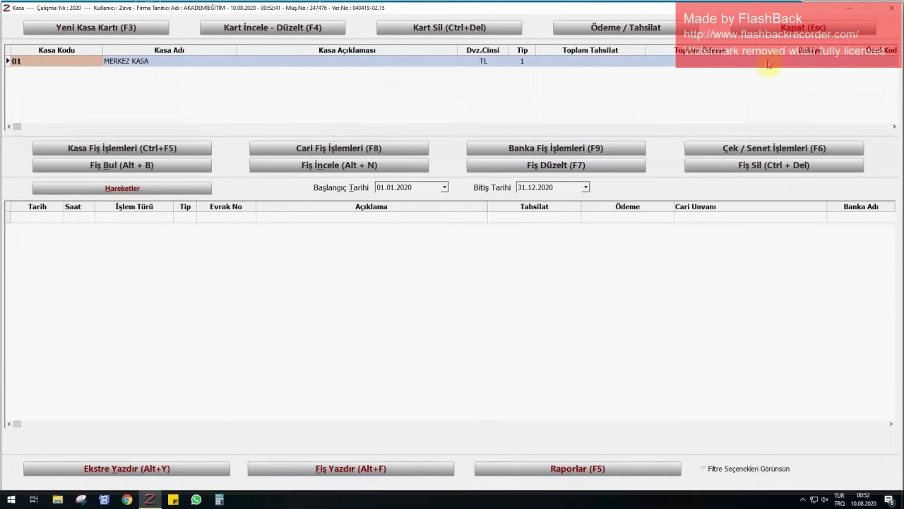
click(707, 62)
click(795, 29)
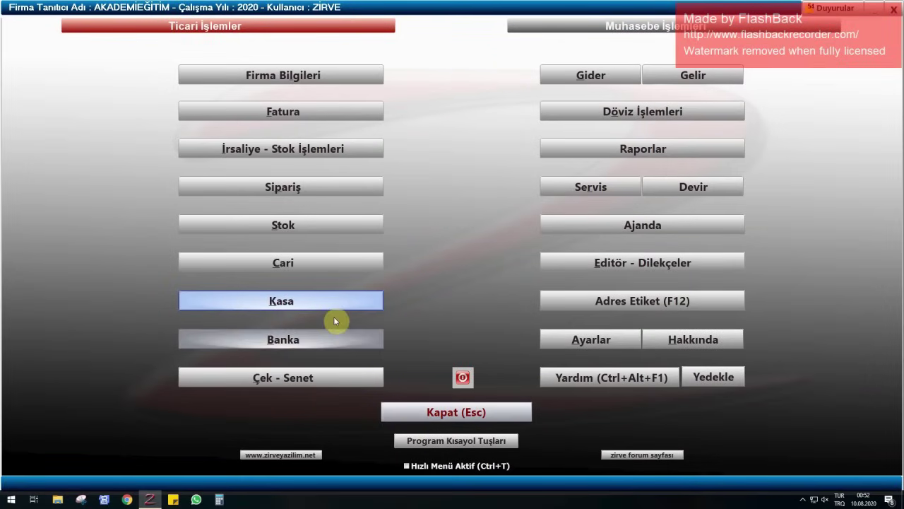
click(292, 265)
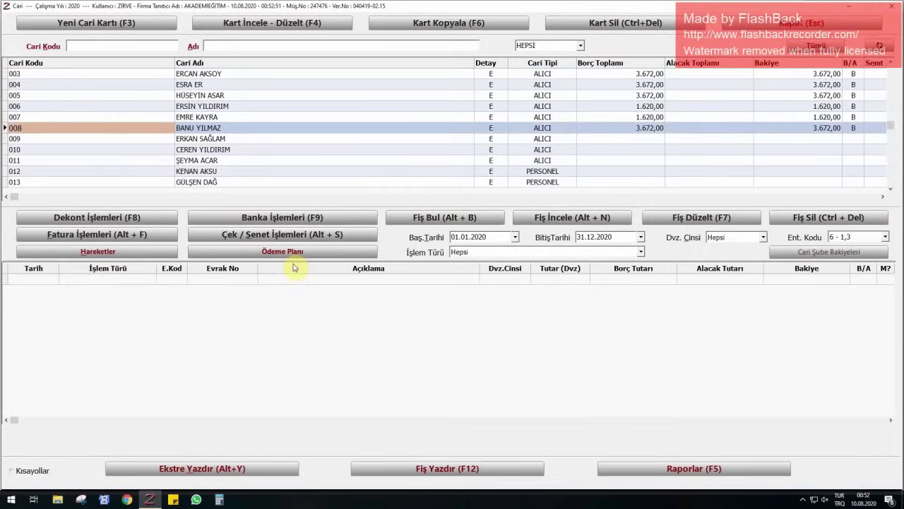
- Filter accounts by the first customer's name and start a collection receipt dated 01.07.2020, document no. 15150
click(257, 48)
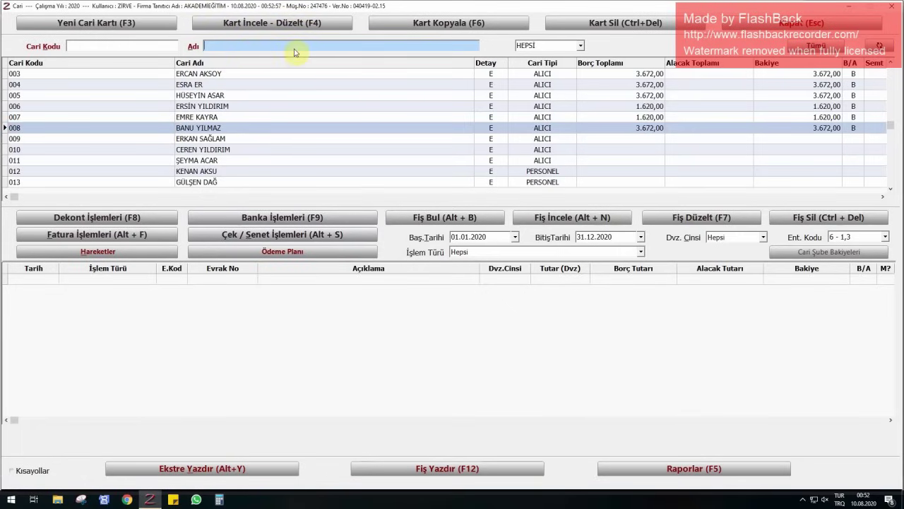
text(ÇAĞLA)
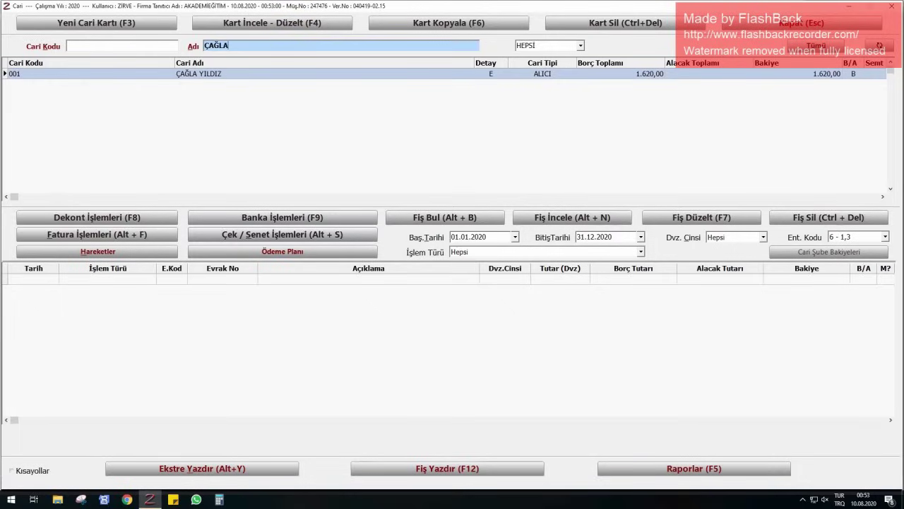
key(Return)
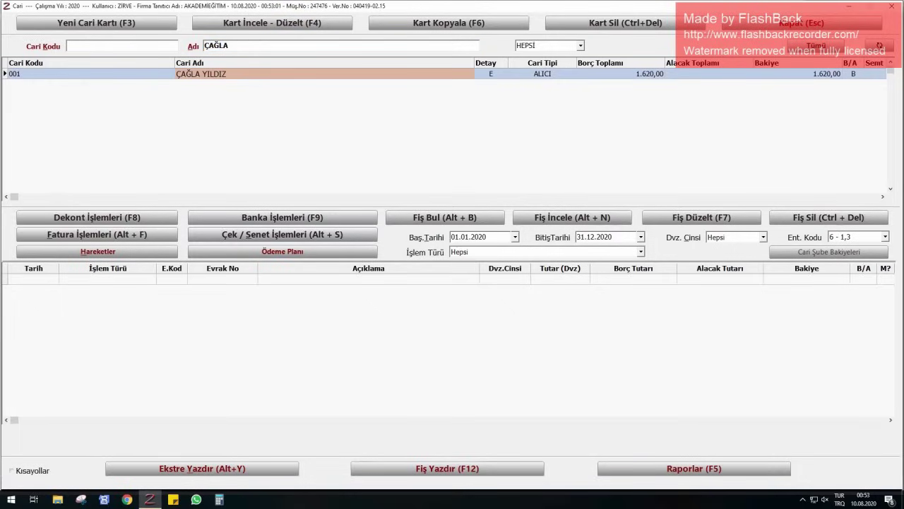
click(89, 221)
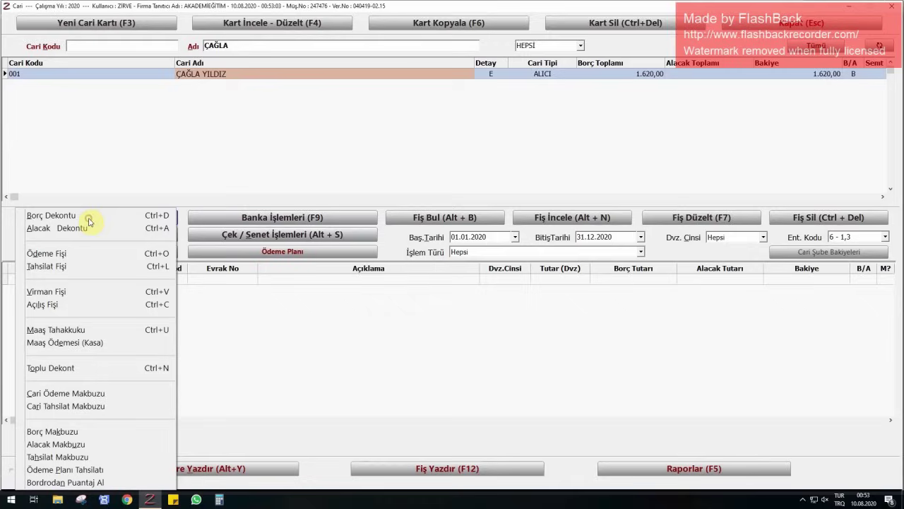
click(63, 268)
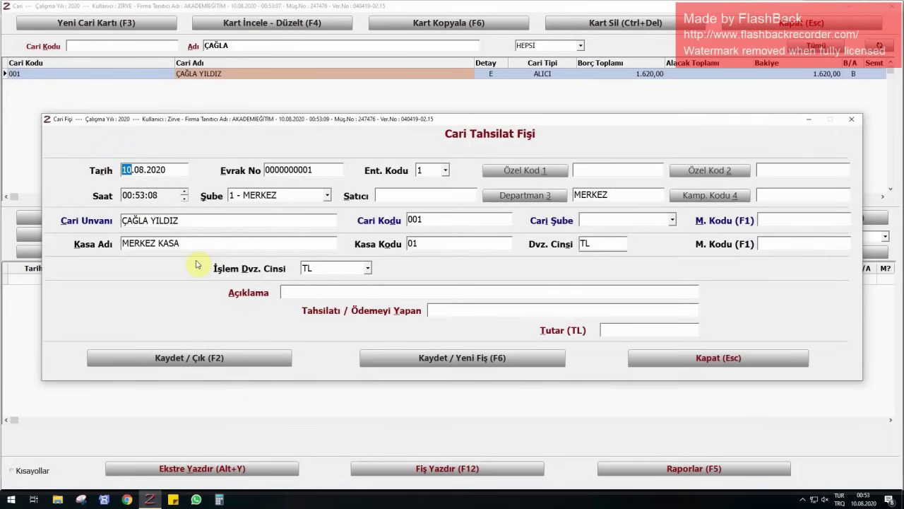
text(0107)
key(Return)
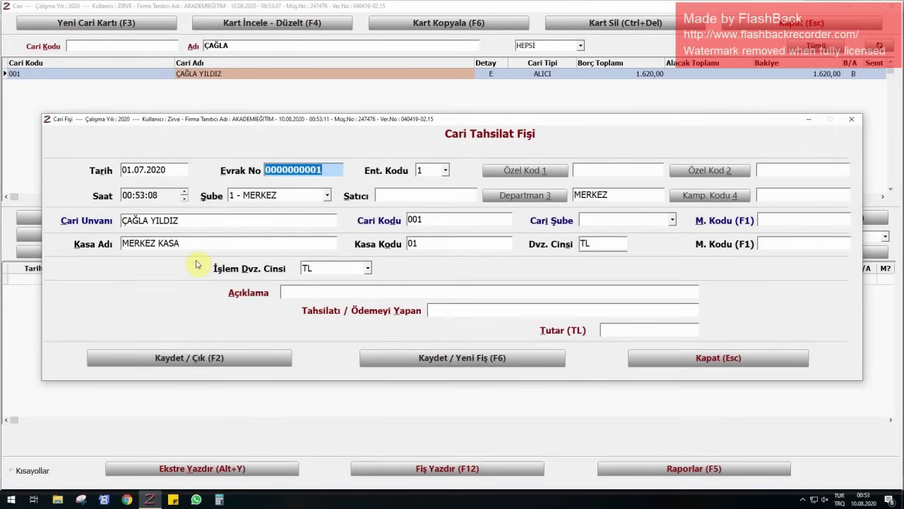
text(15150)
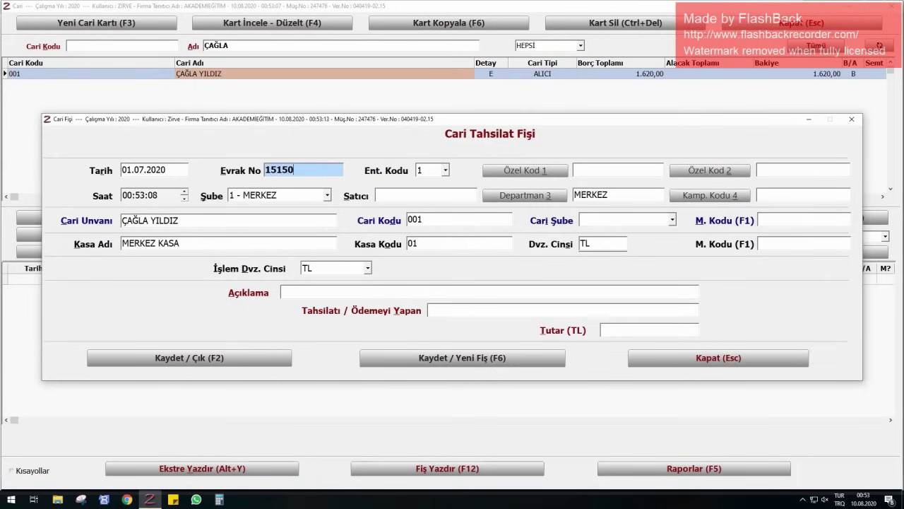
key(Return)
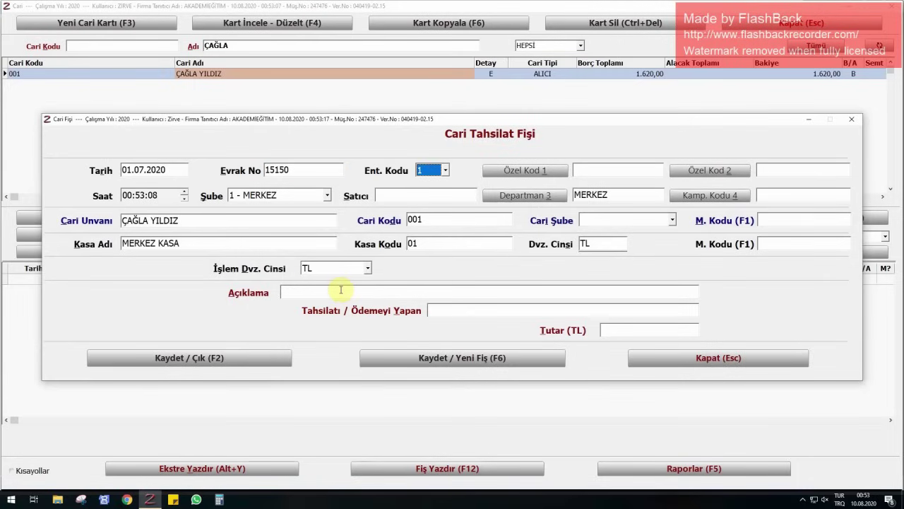
- Enter the customer's course-fee description and a 1.620,00 amount, then save the receipt
click(341, 289)
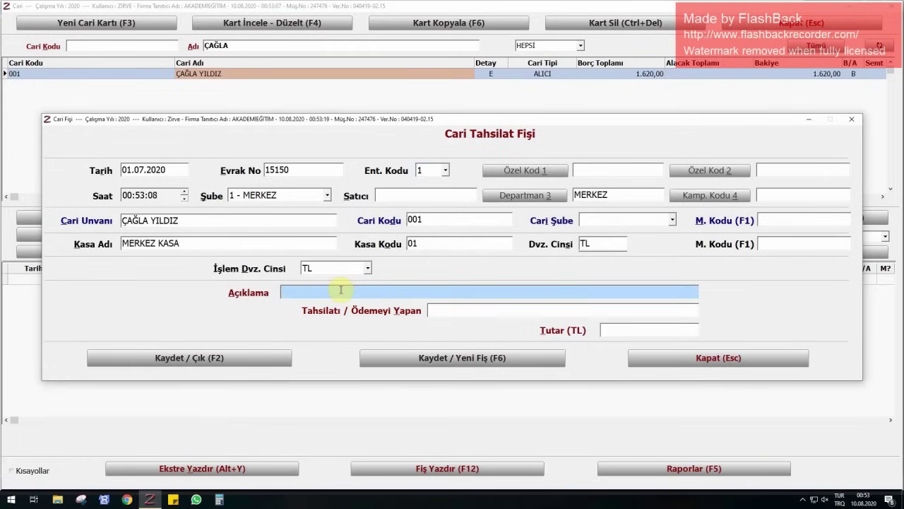
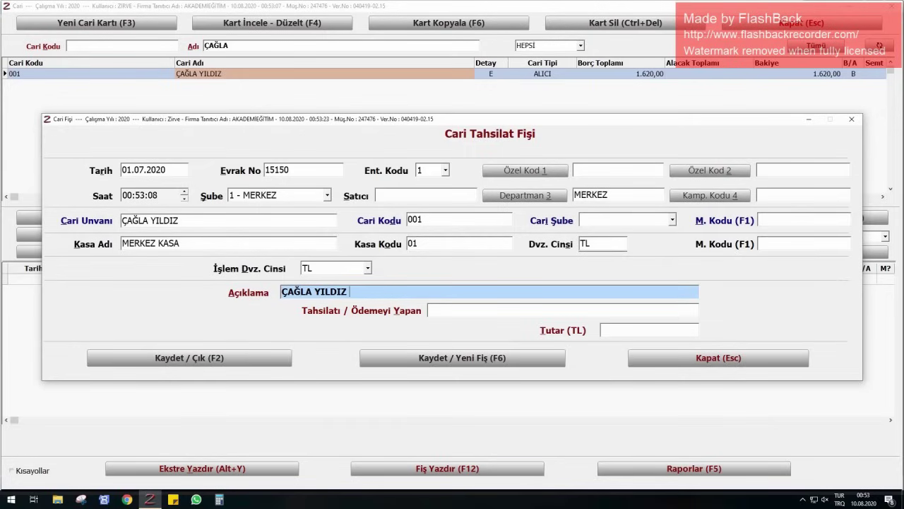
text(KURS ÜCRETİ)
key(Return)
key(Return)
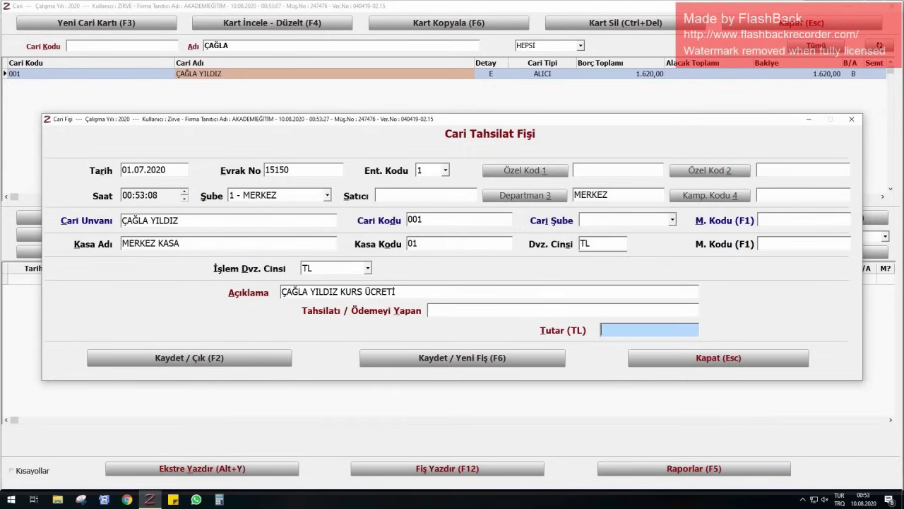
text(1620)
key(Return)
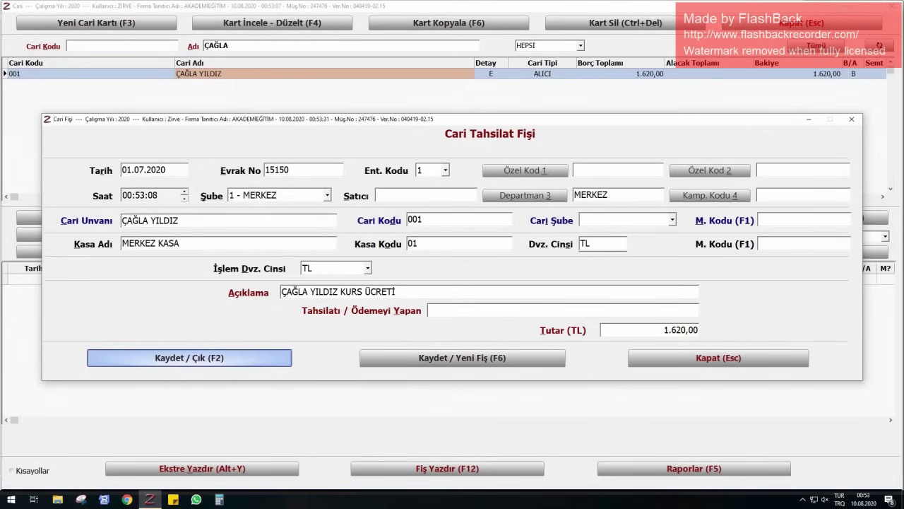
key(Return)
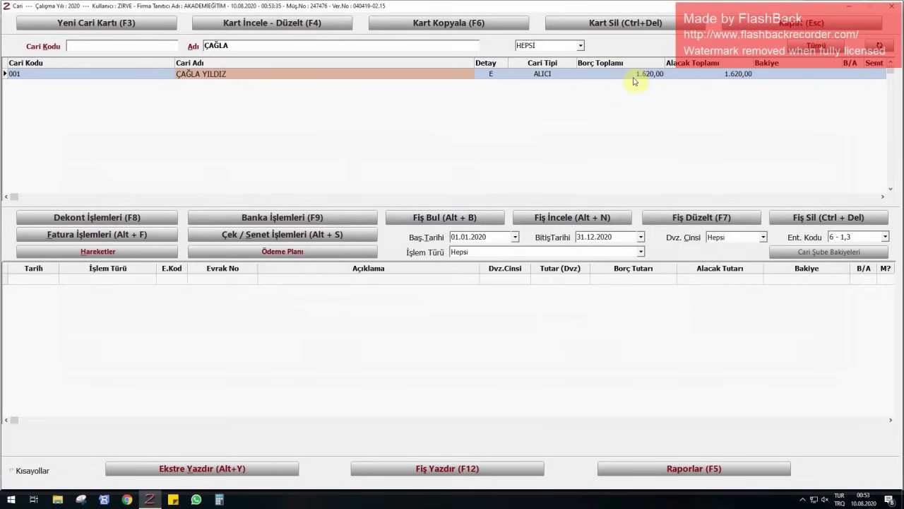
- Review account 001's movements, invoice 20200726 and receipt 15150, and inspect the receipt
click(777, 73)
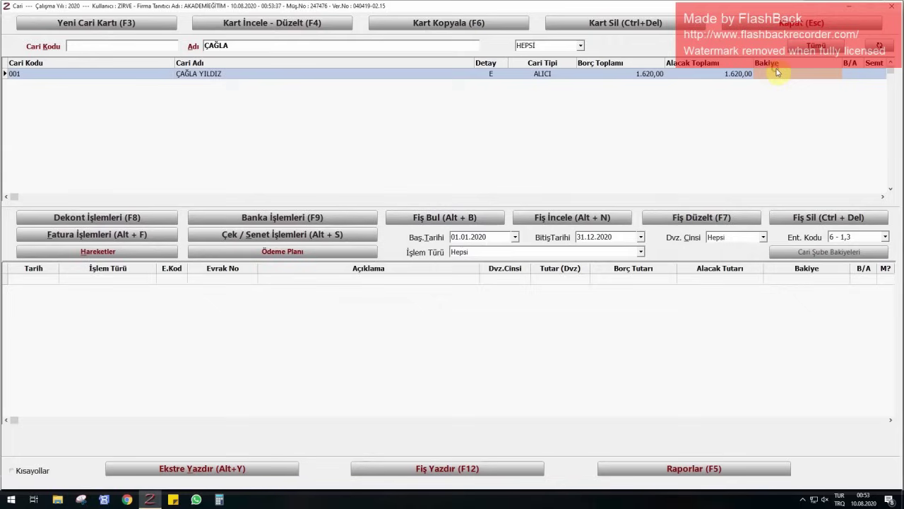
click(114, 252)
click(75, 280)
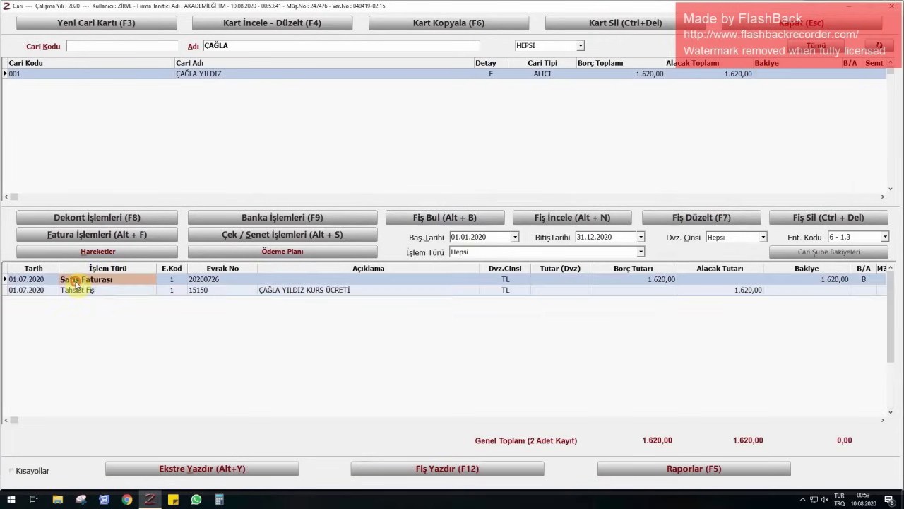
click(75, 291)
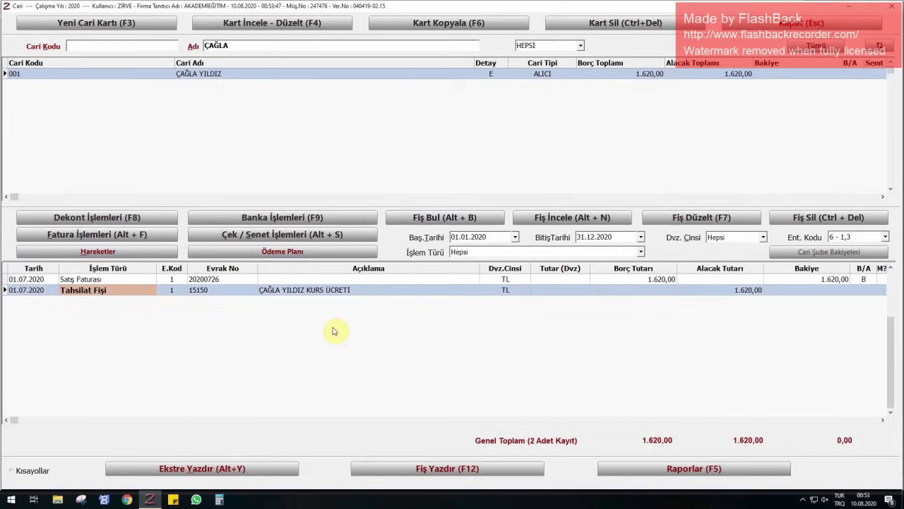
click(583, 223)
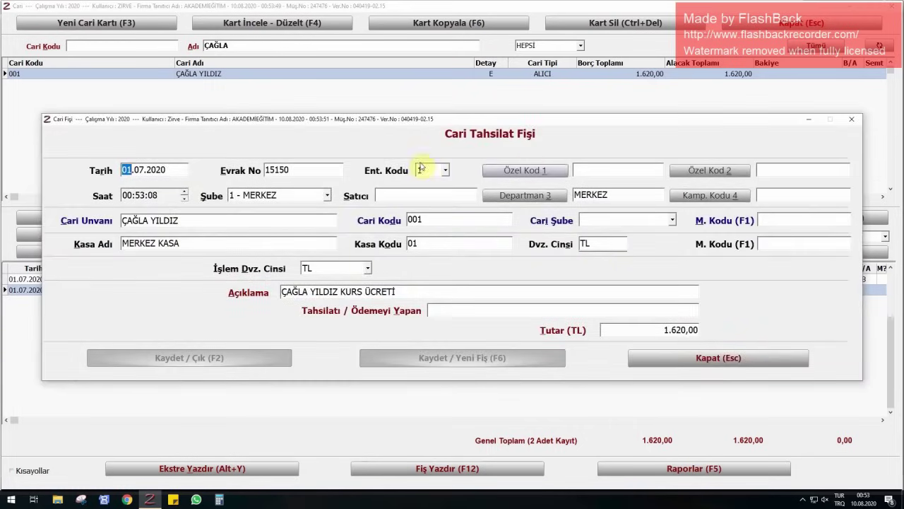
click(696, 357)
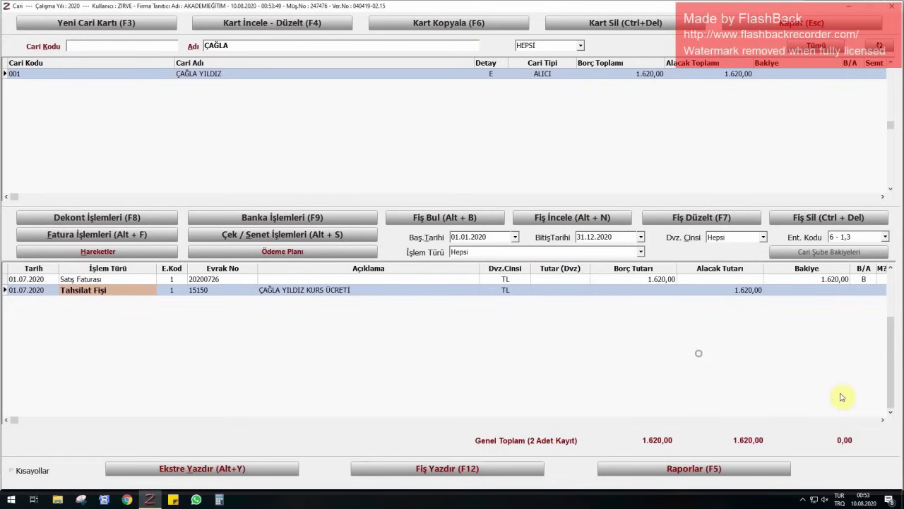
- Filter accounts by the second customer's name and start a collection receipt dated 01.07.2020
click(247, 48)
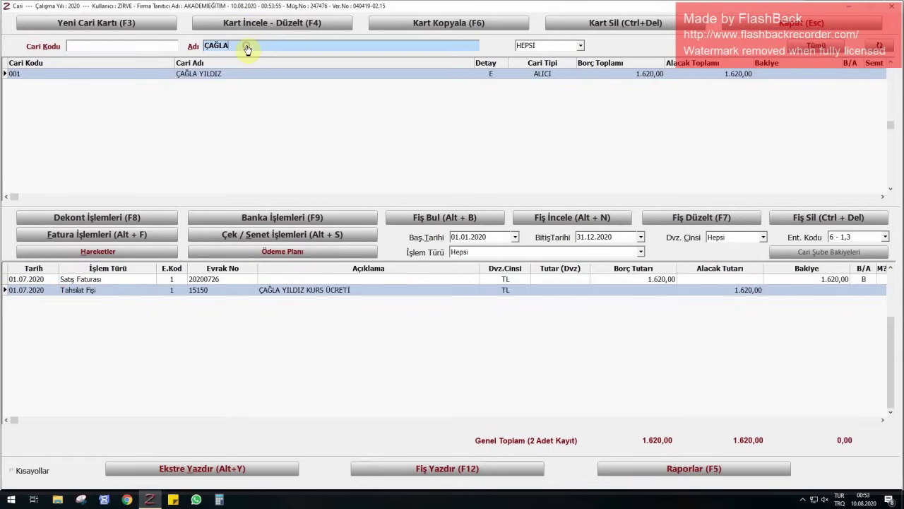
key(BackSpace)
key(BackSpace)
key(BackSpace)
key(BackSpace)
key(BackSpace)
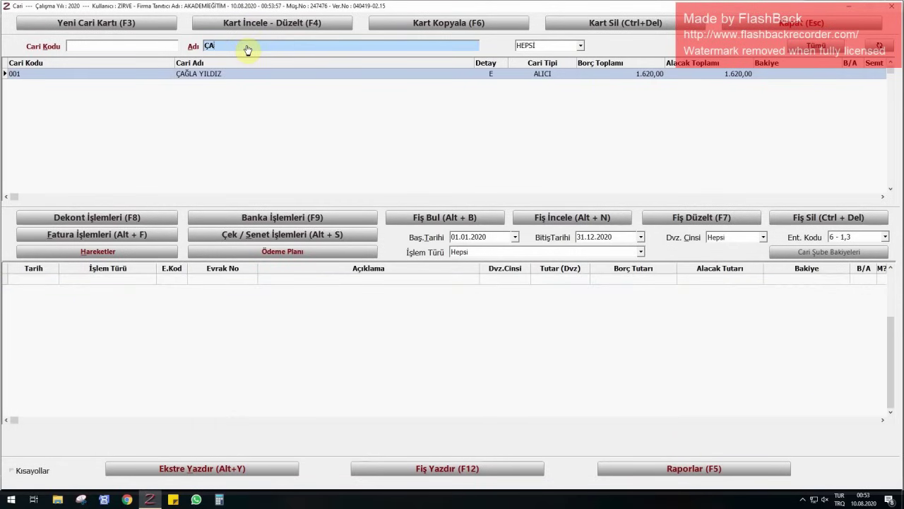
text(MERT)
key(Return)
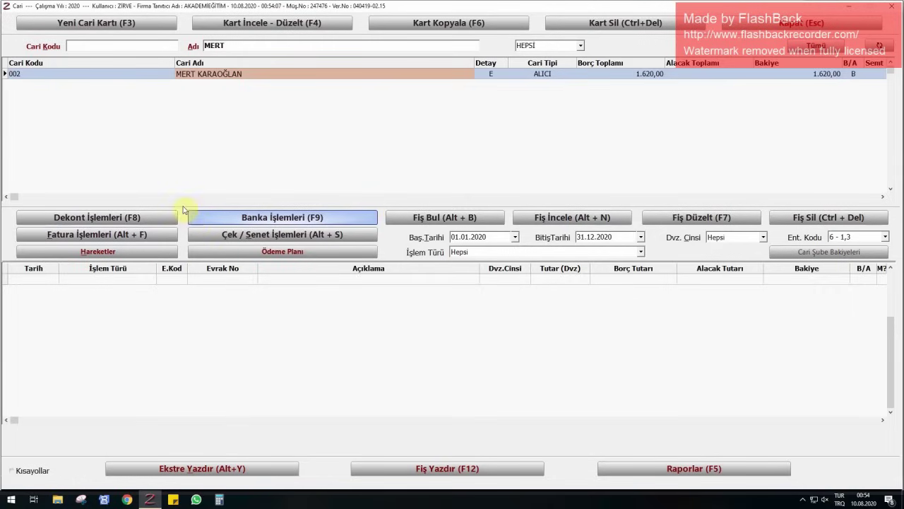
click(63, 223)
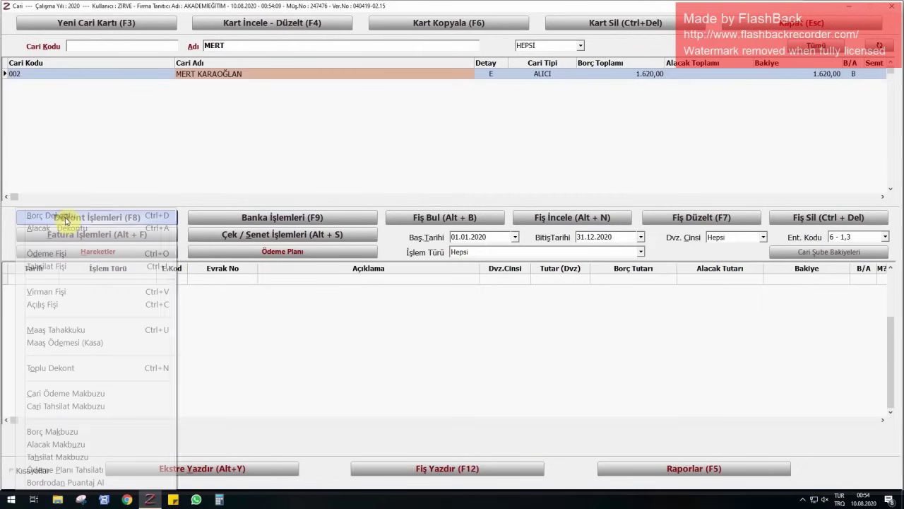
click(70, 267)
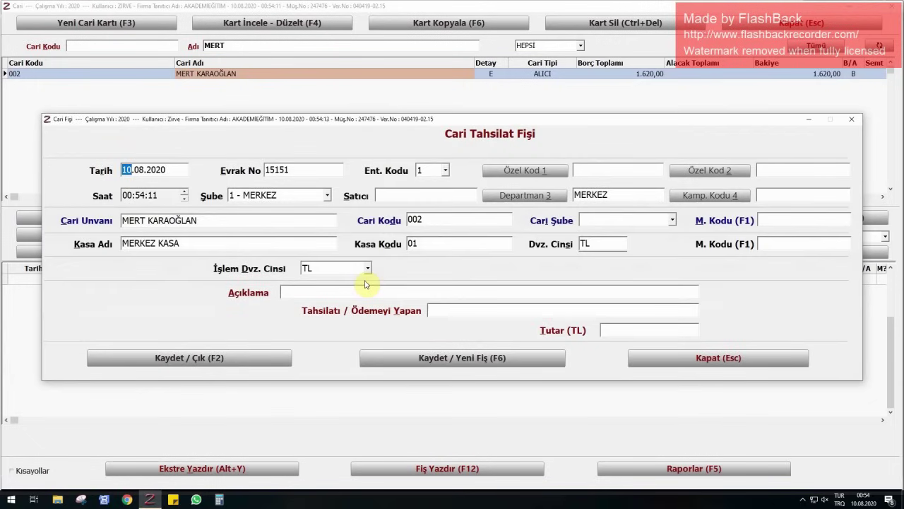
text(0107)
key(Return)
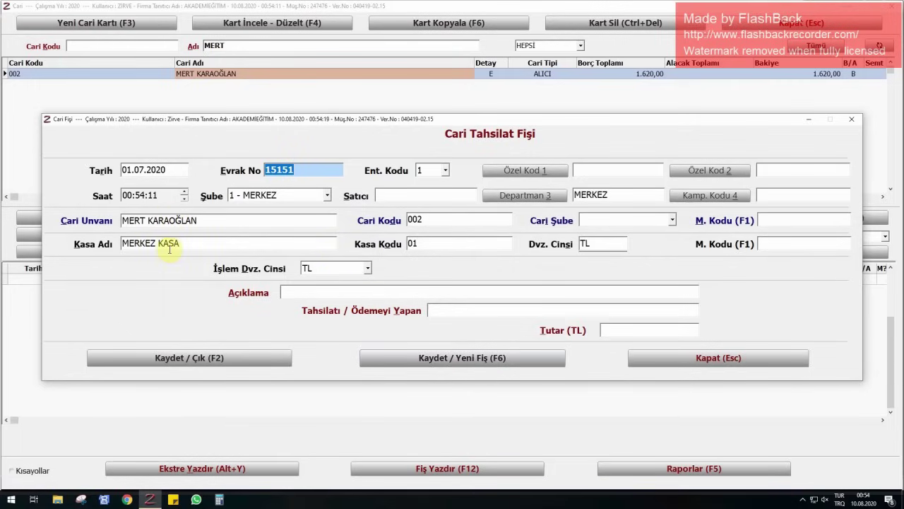
- Enter the second customer's course-fee description and 1.620,00 amount, then save receipt 15151
click(343, 291)
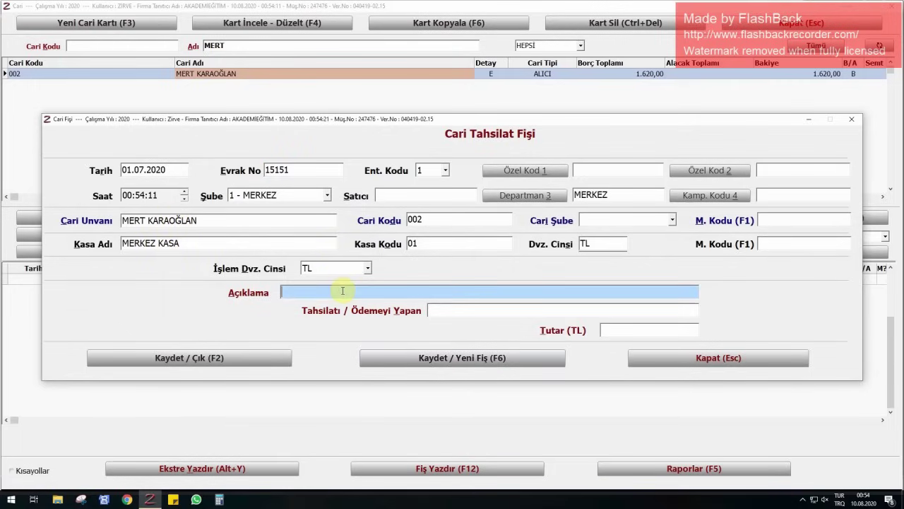
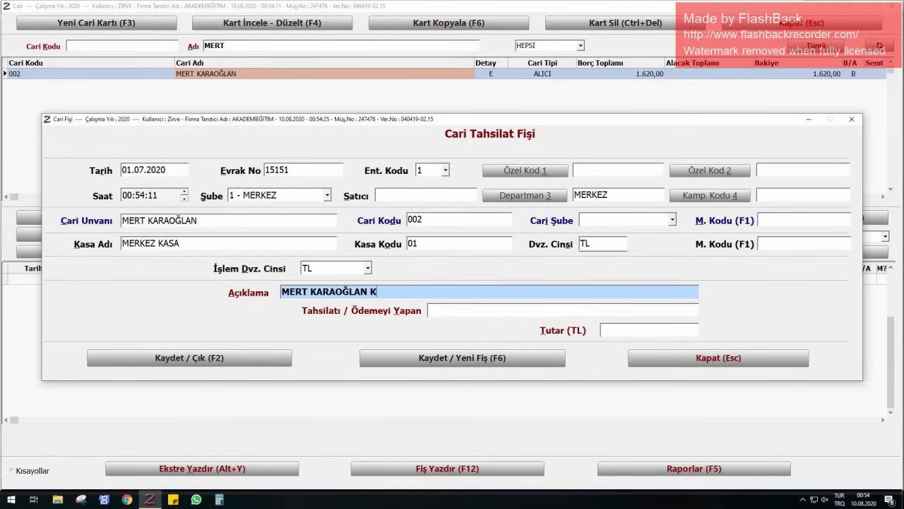
text(URS ÜCRETİ)
key(Return)
key(Return)
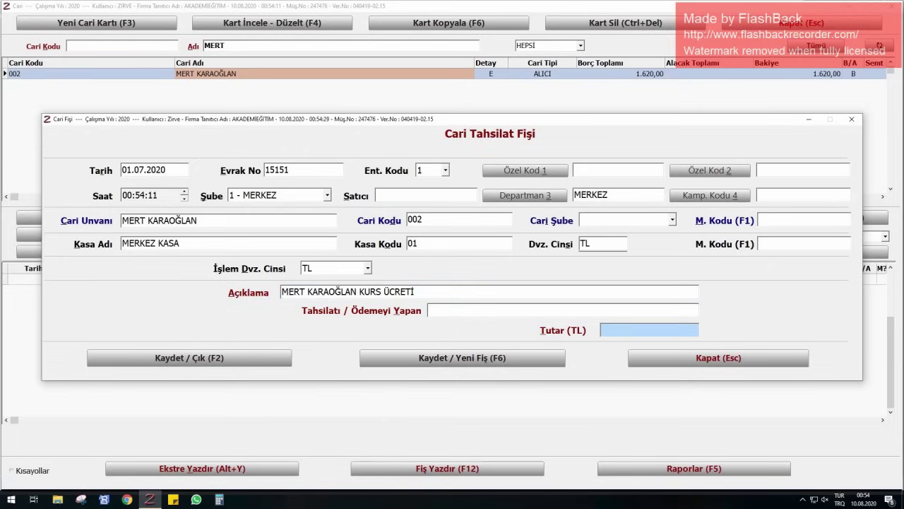
text(1620)
key(Return)
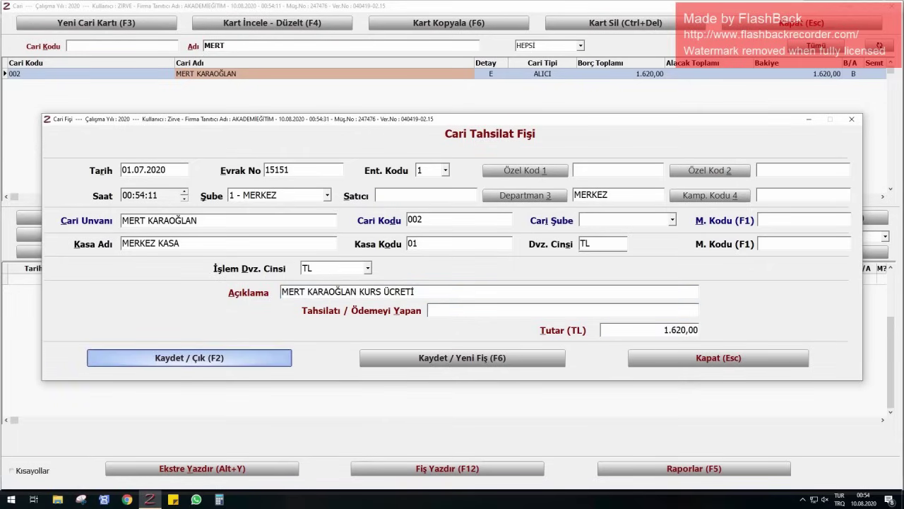
click(258, 358)
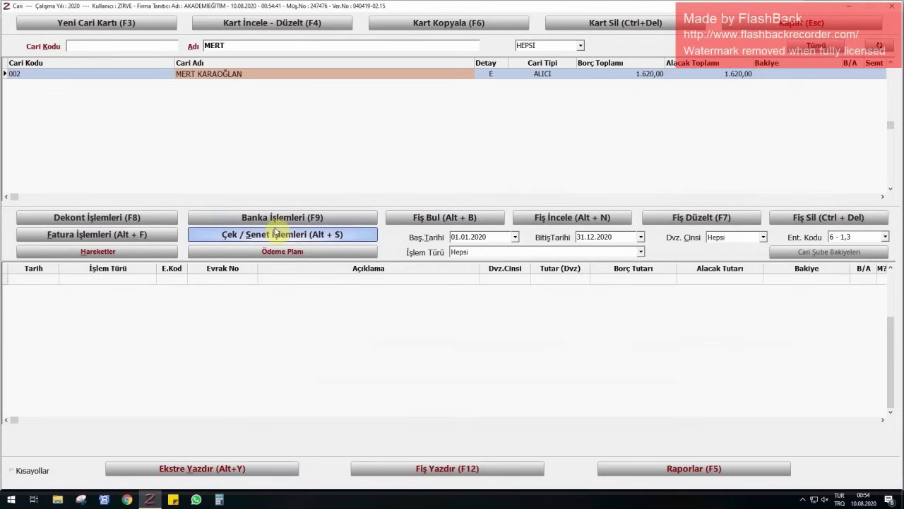
- Preview collection receipt 15151 from account 002's movement list, then close the preview
click(113, 251)
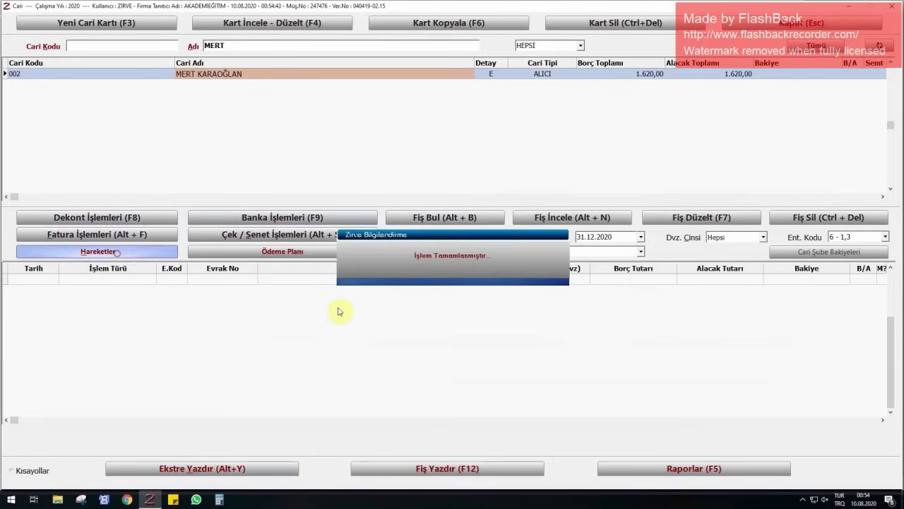
click(113, 292)
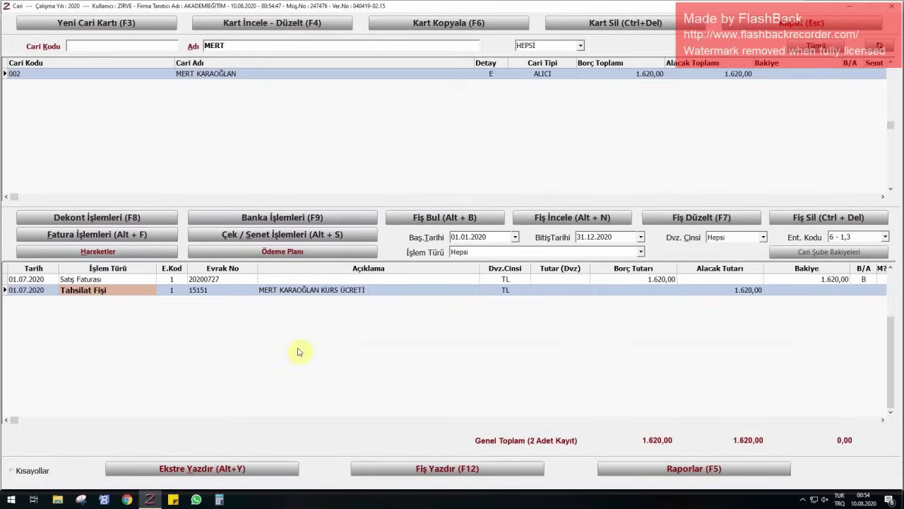
click(463, 470)
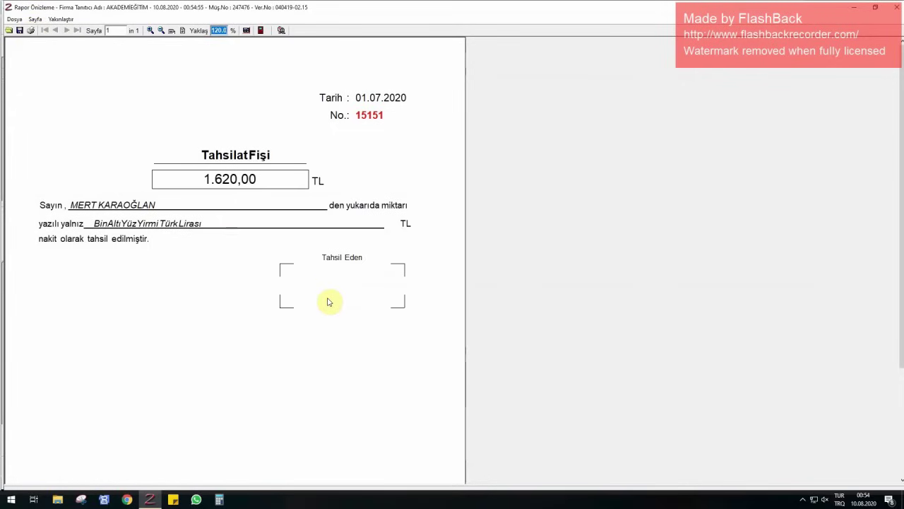
click(894, 7)
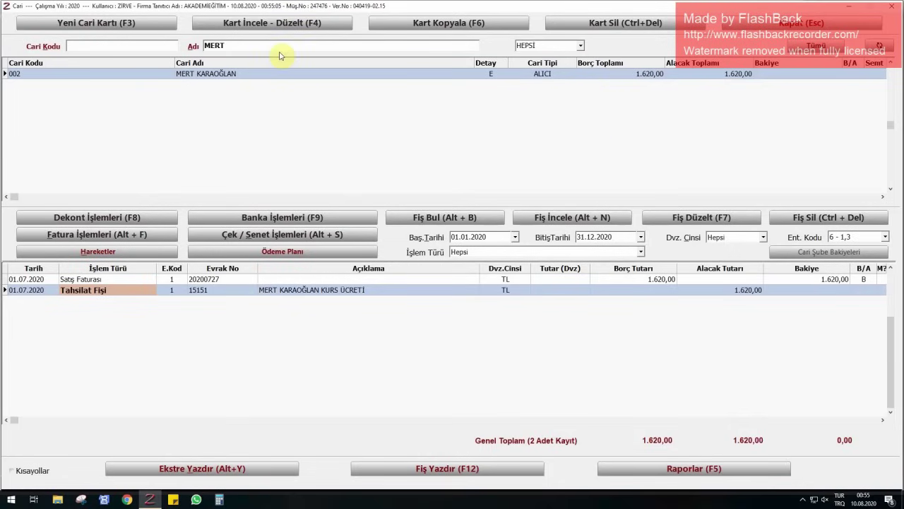
- Filter accounts by the next customer's name and start a collection receipt dated 03.07.2020
drag(279, 47, 192, 49)
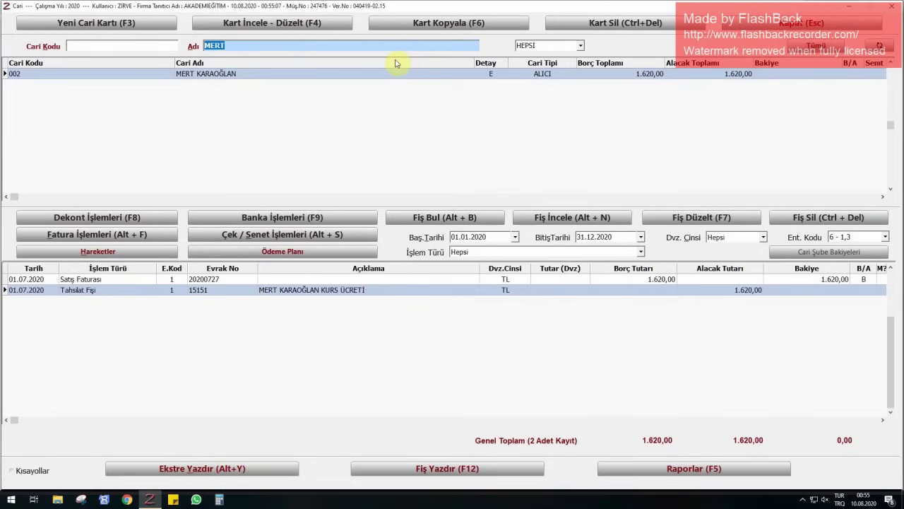
text(ERCAN)
key(Down)
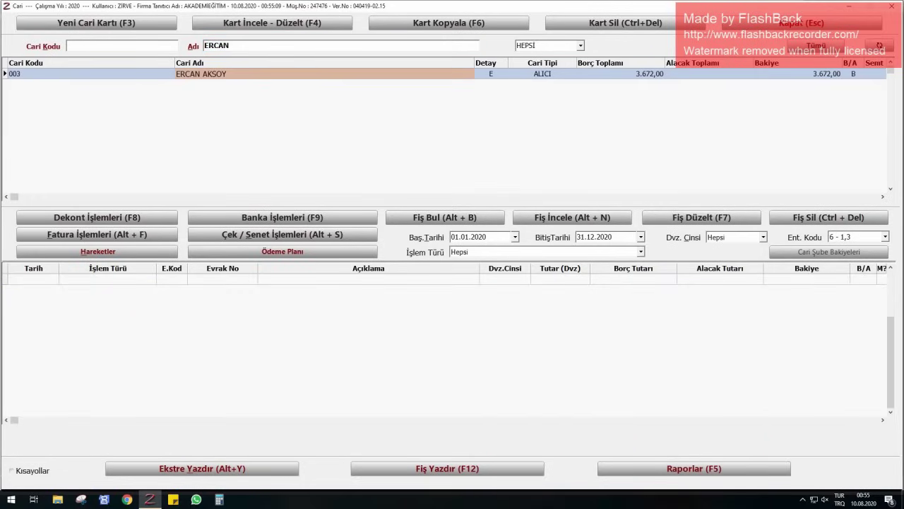
click(102, 217)
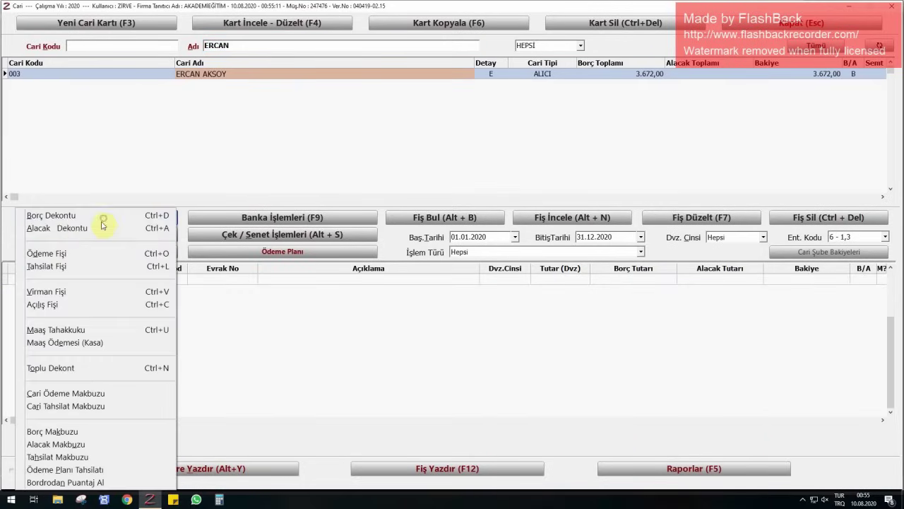
click(83, 264)
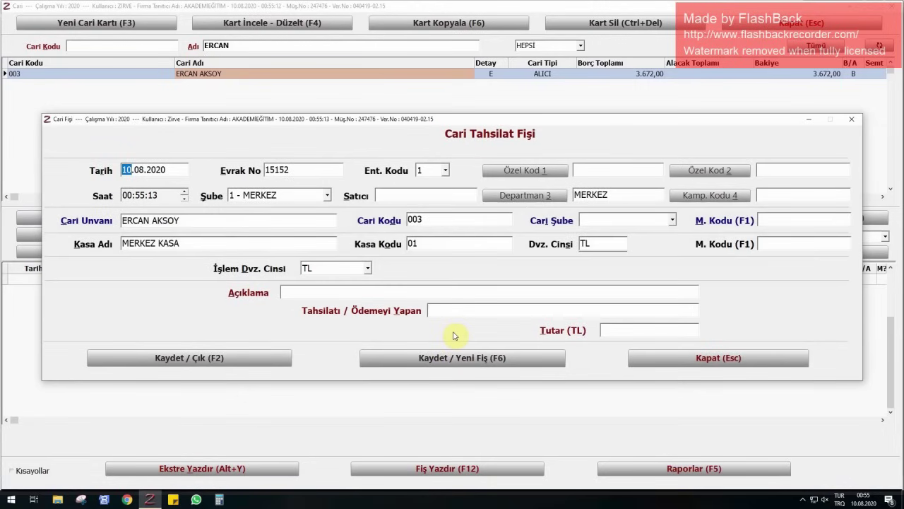
text(0307)
key(Return)
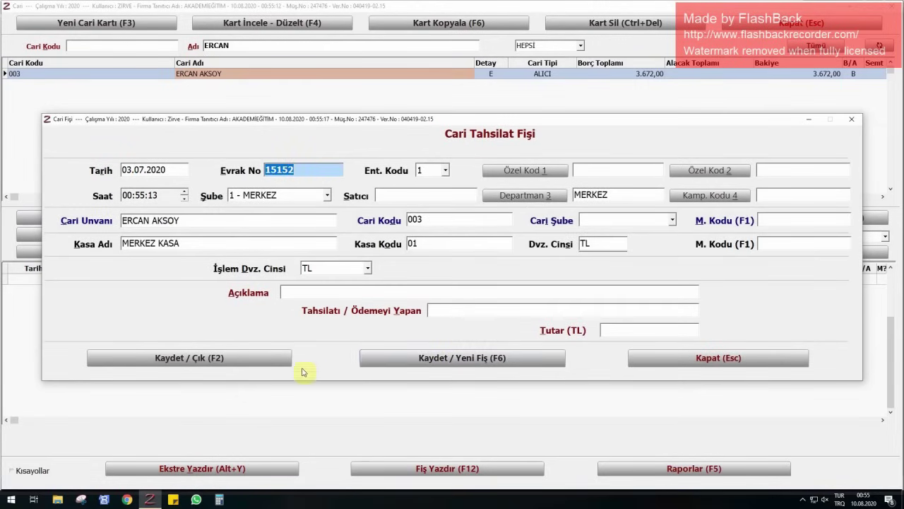
- Enter the customer's course-fee description and a 3.672,00 amount, then save receipt 15152
click(375, 289)
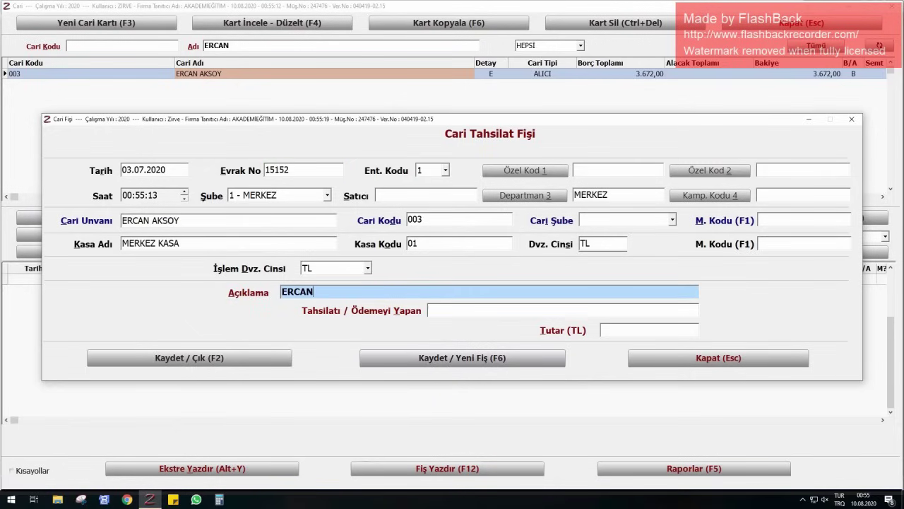
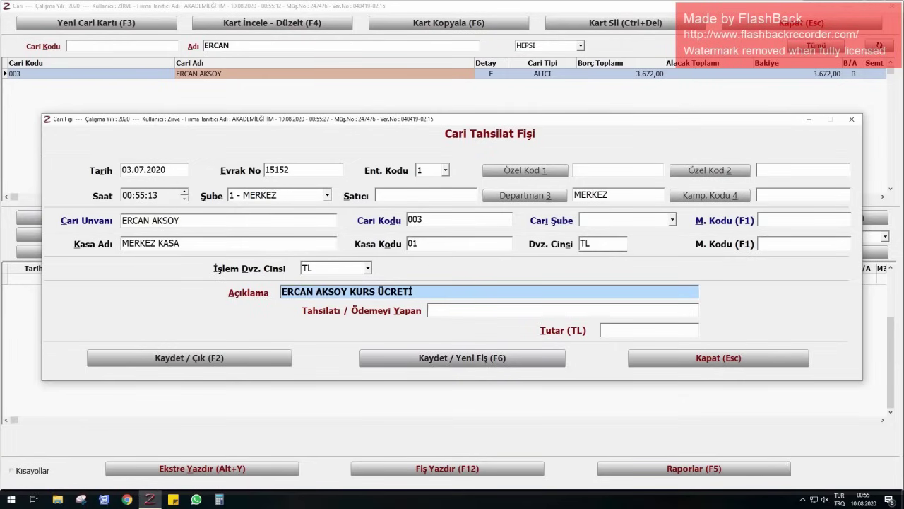
key(Return)
key(Return)
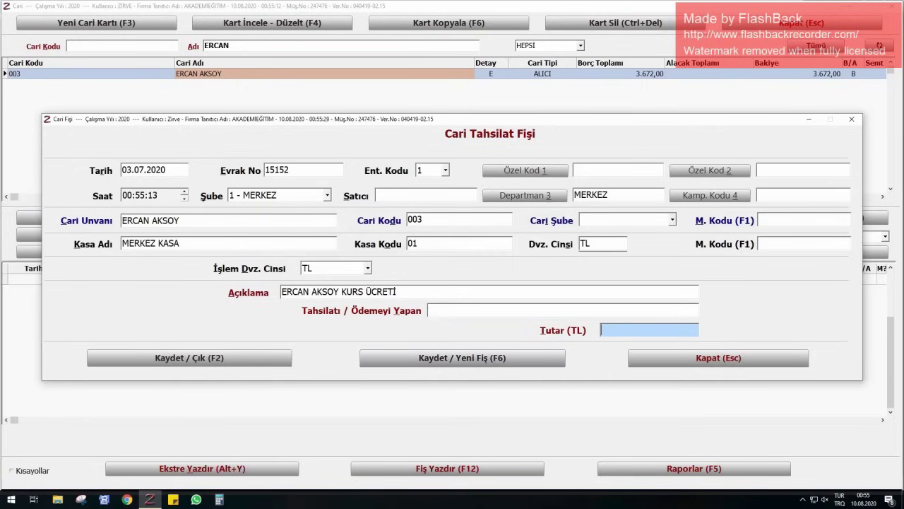
text(3.672)
key(Return)
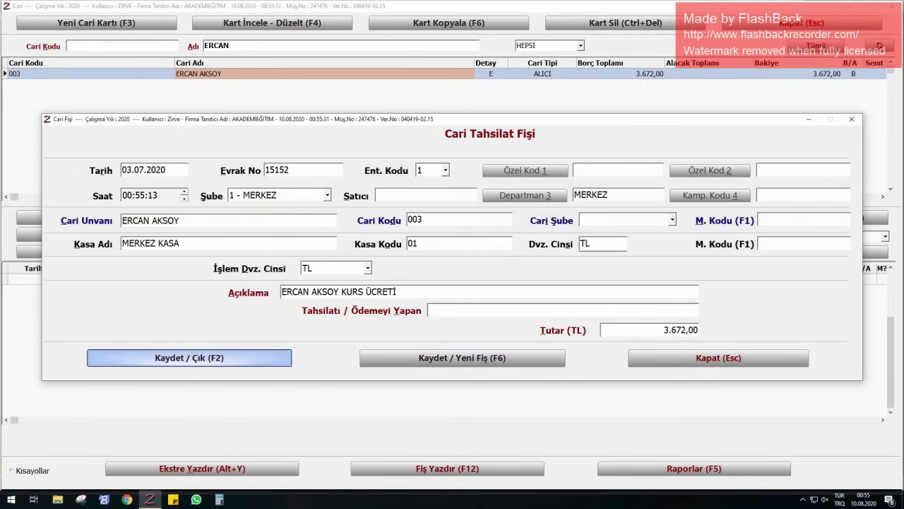
key(Return)
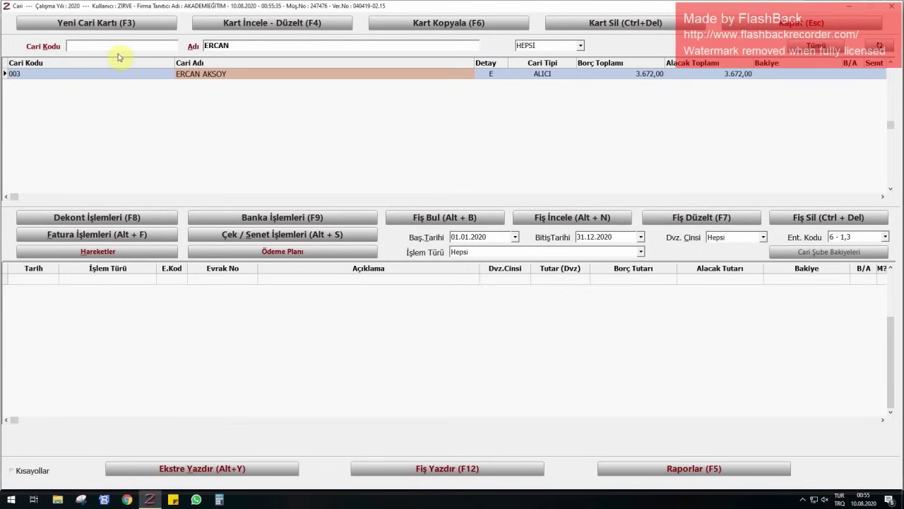
- Inspect account 003's 3.672,00 TL sales invoice, then reopen the full customer account list
click(98, 251)
click(80, 279)
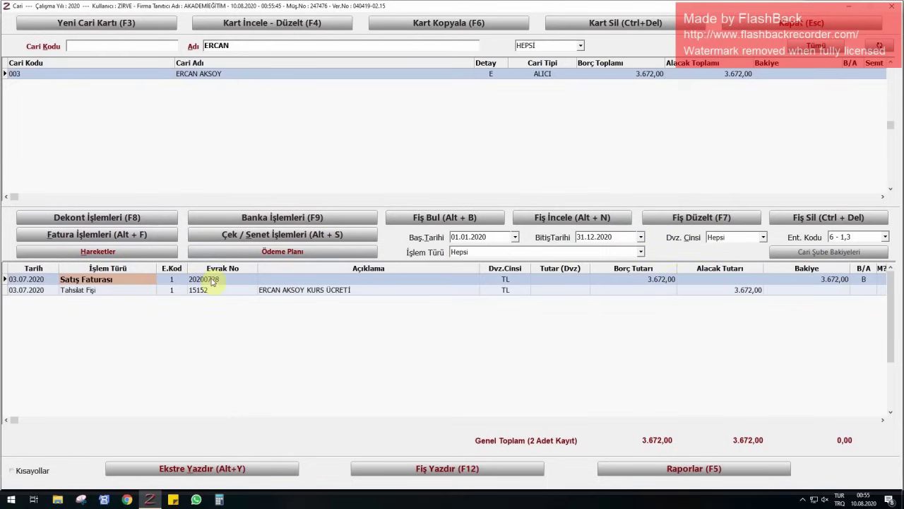
click(600, 219)
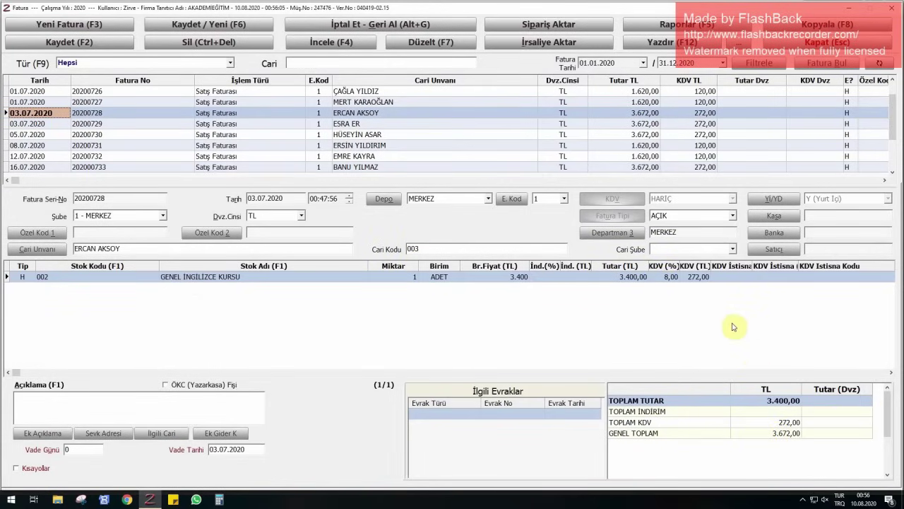
click(792, 40)
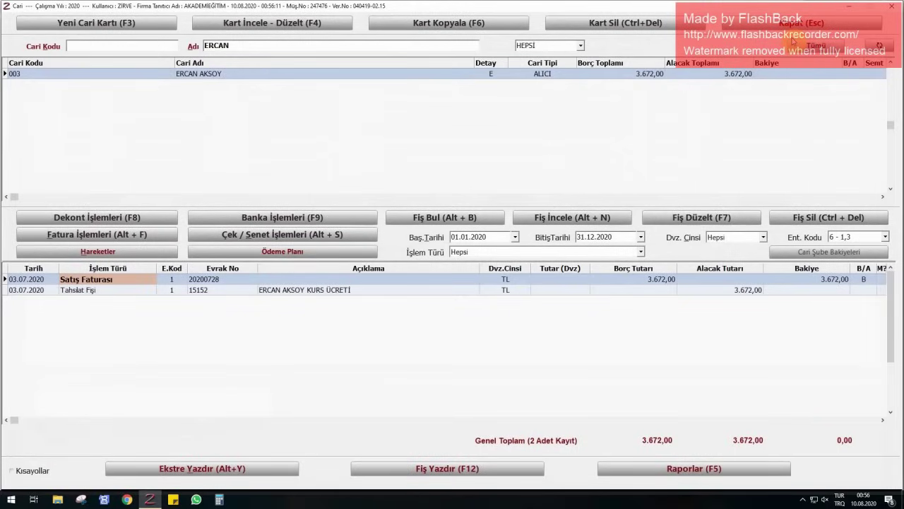
click(789, 28)
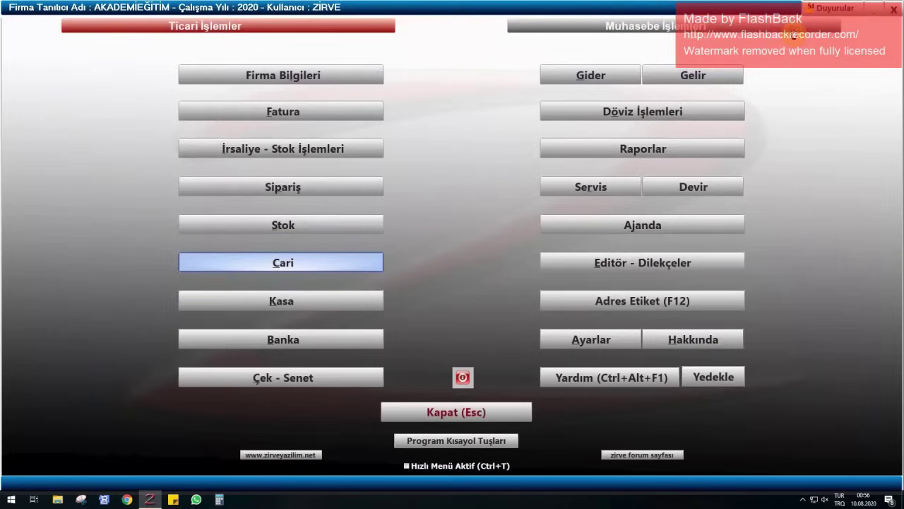
click(315, 267)
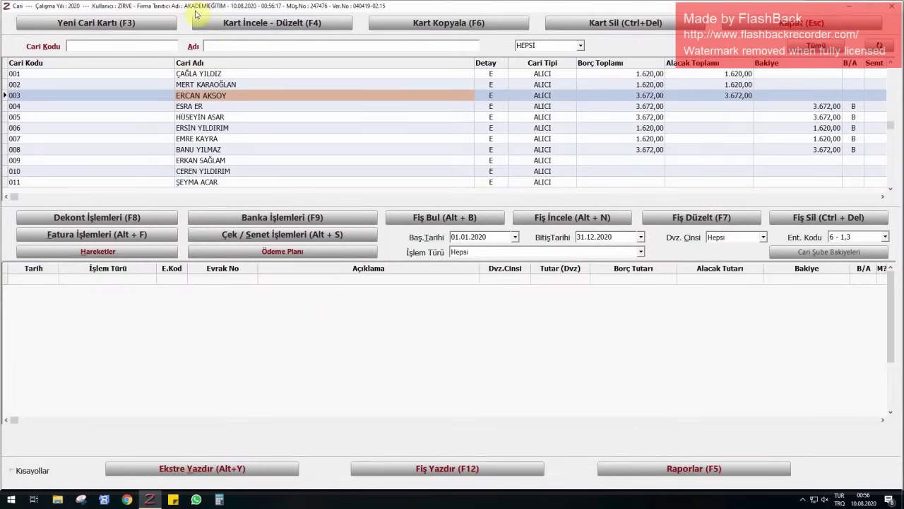
- Filter accounts by the customer's name and start a new collection receipt for account 004
click(219, 48)
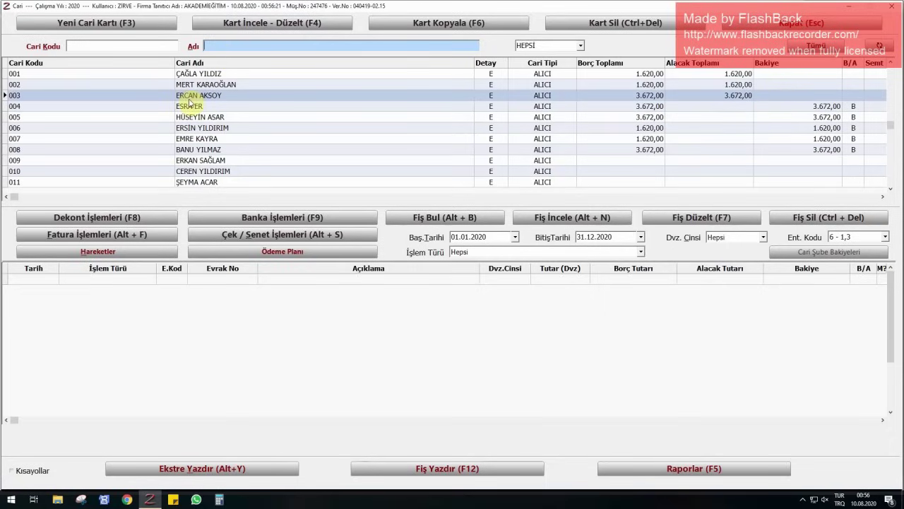
text(ESRA)
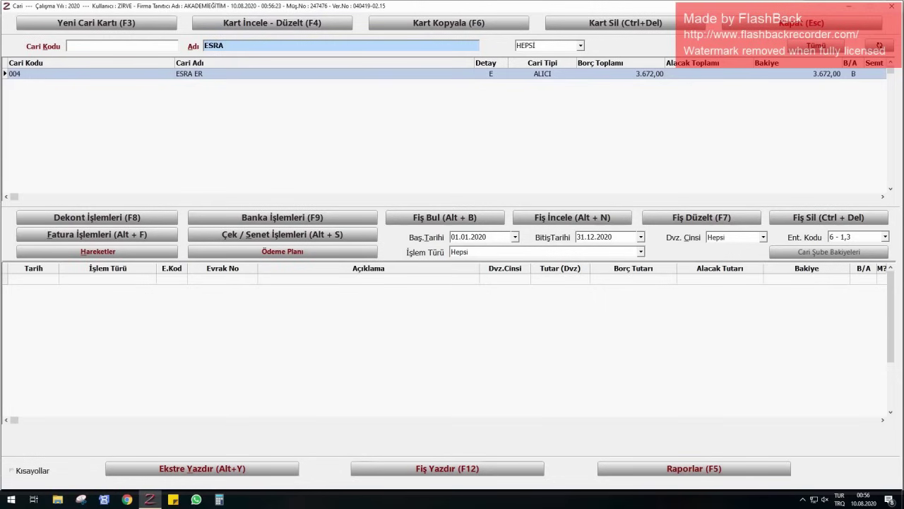
click(191, 74)
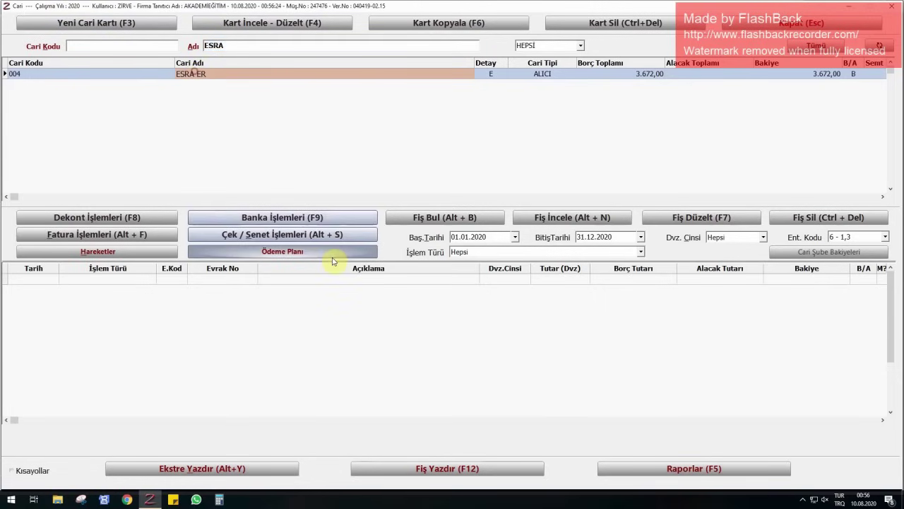
click(64, 216)
click(219, 274)
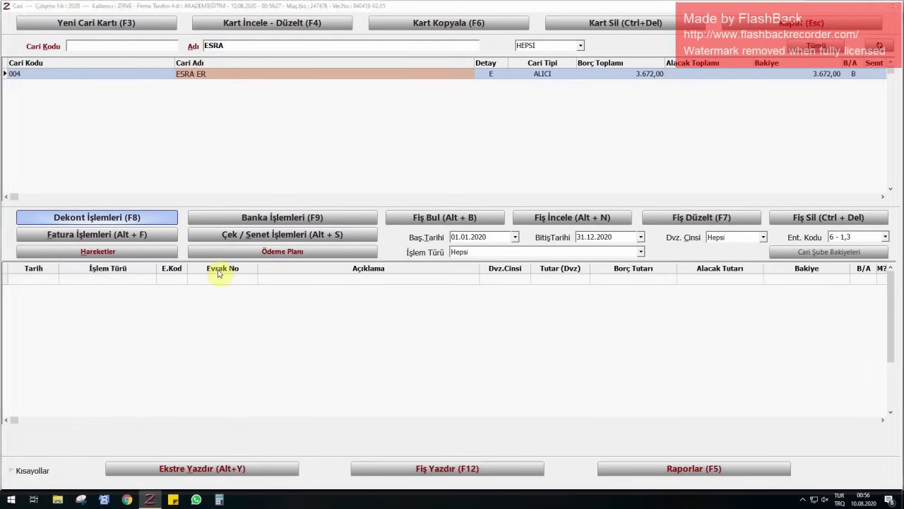
- Set the receipt date to 03.07.2020, correcting the mistyped month after the warning
text(0370)
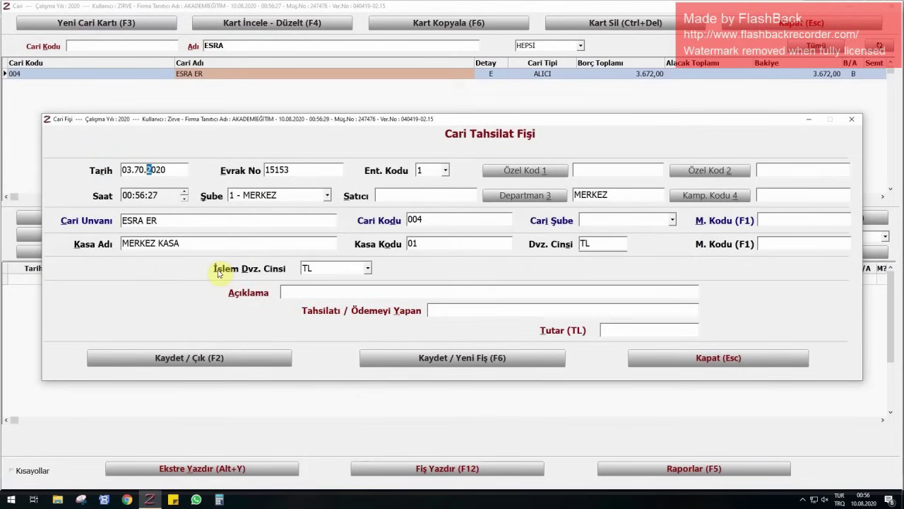
key(Return)
click(514, 281)
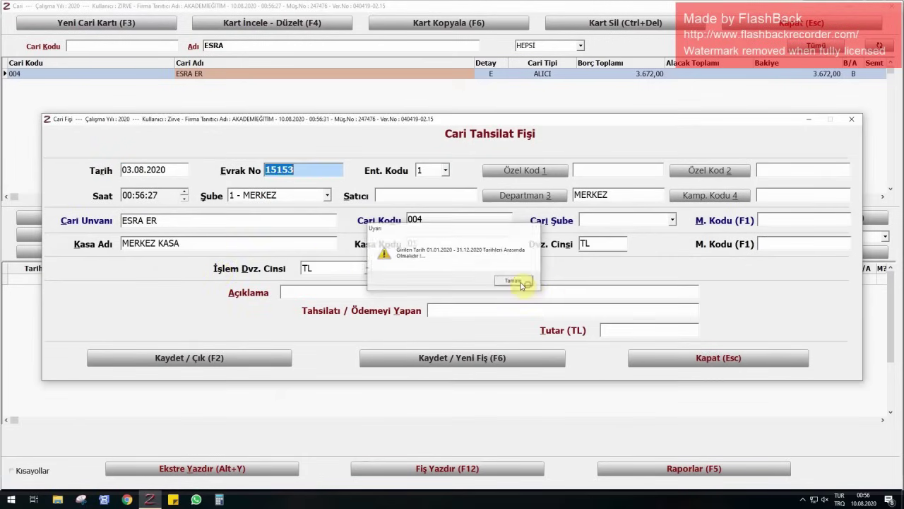
click(144, 170)
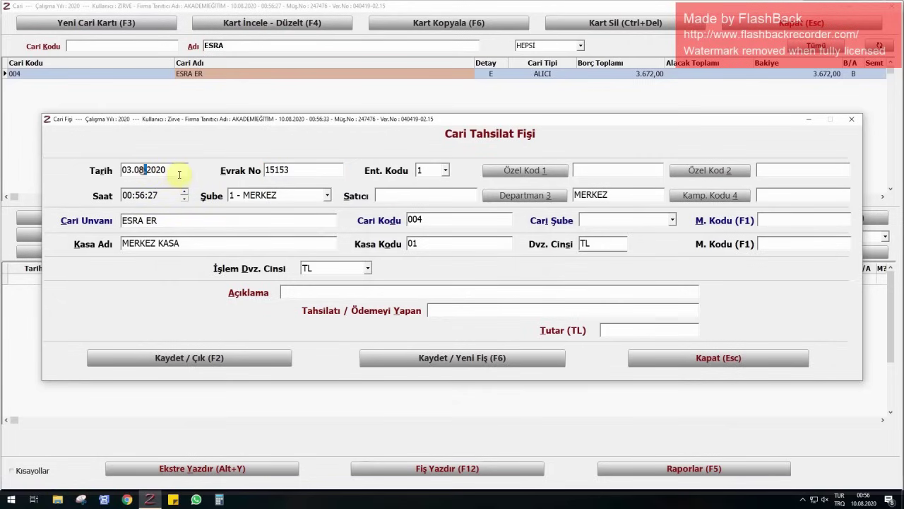
text(7)
key(Return)
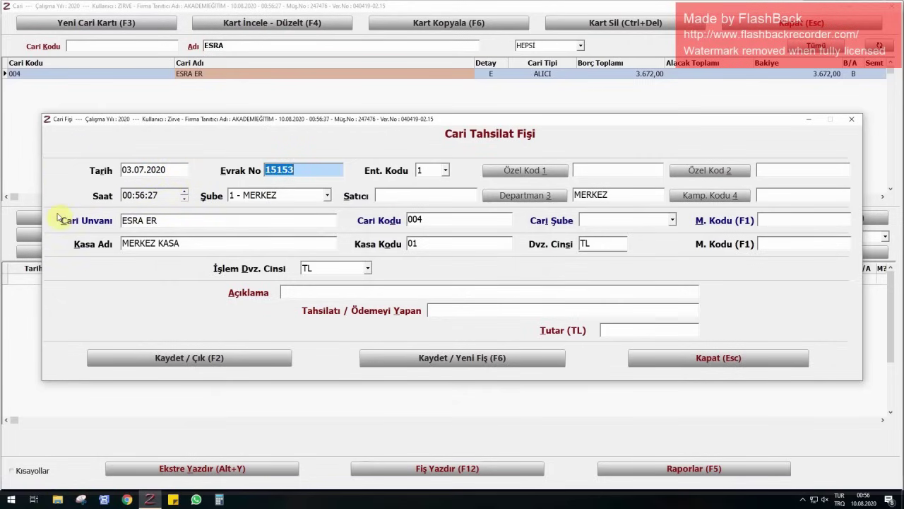
- Enter the customer's course-fee description and a 3.672,00 amount, then save receipt 15153
click(320, 290)
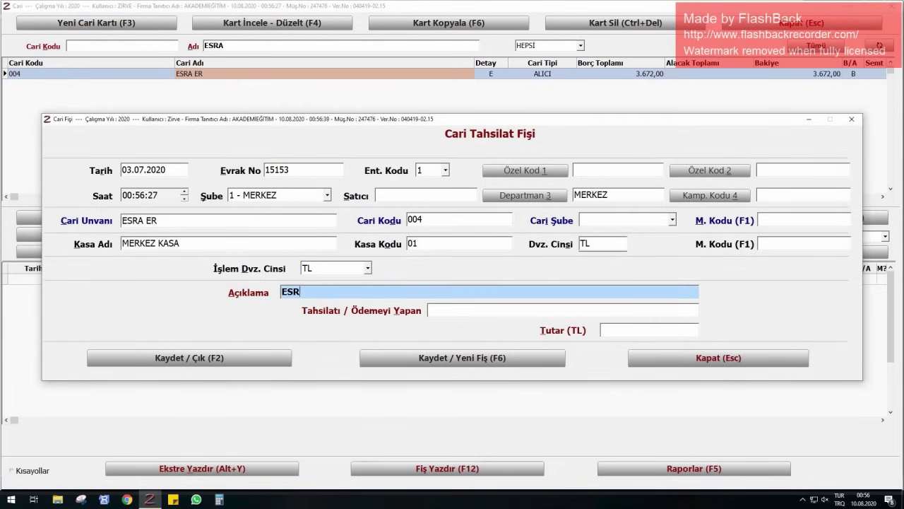
key(Return)
key(Return)
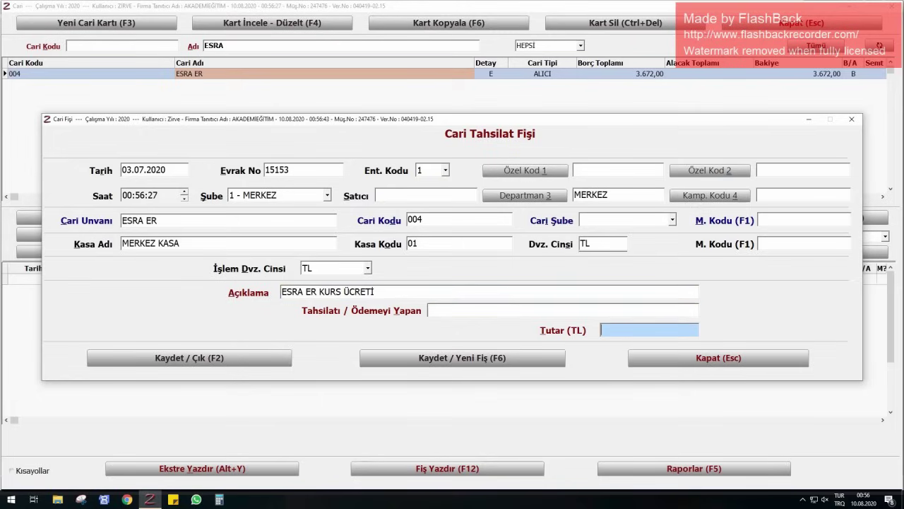
text(3672)
key(Return)
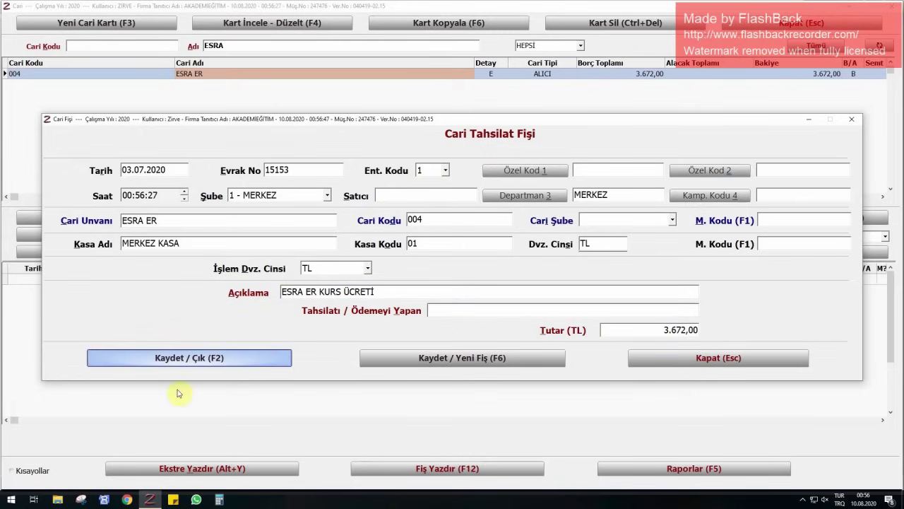
click(200, 359)
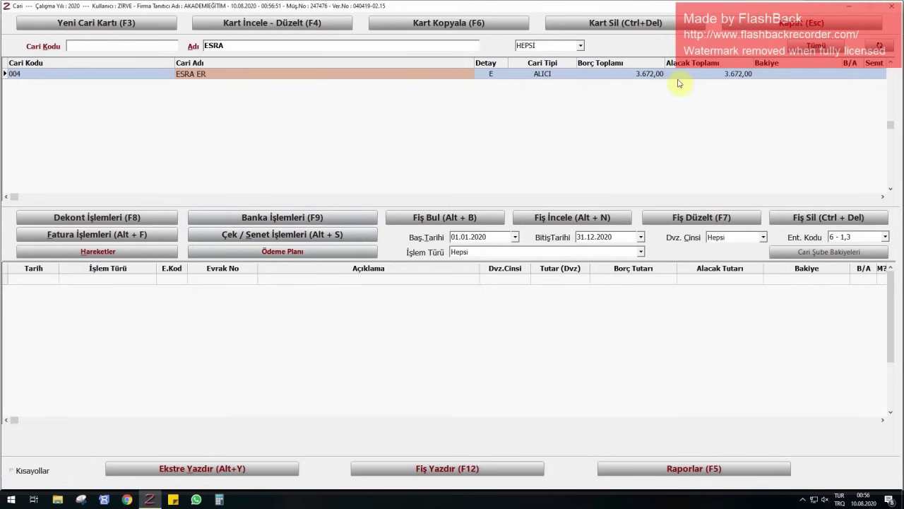
- Switch to the MERKEZ KASA cash module and start a customer collection receipt dated 05.07.2020
click(777, 23)
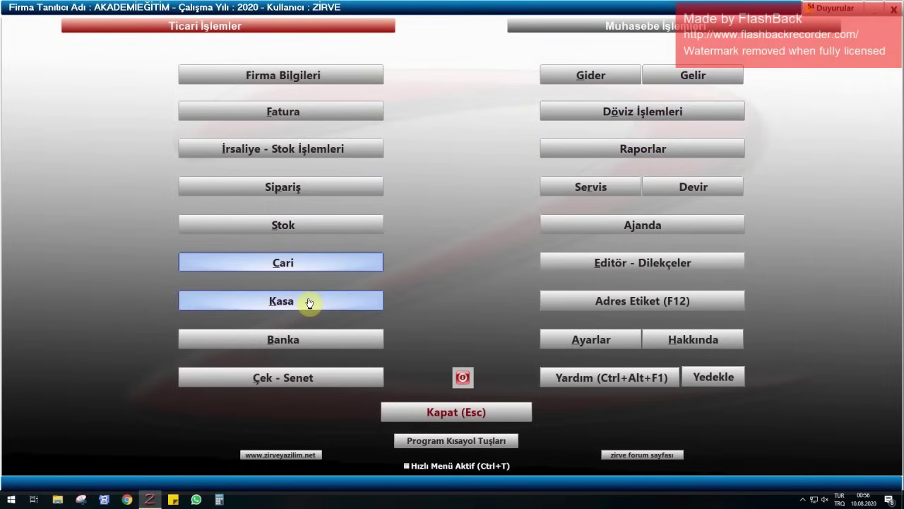
click(308, 303)
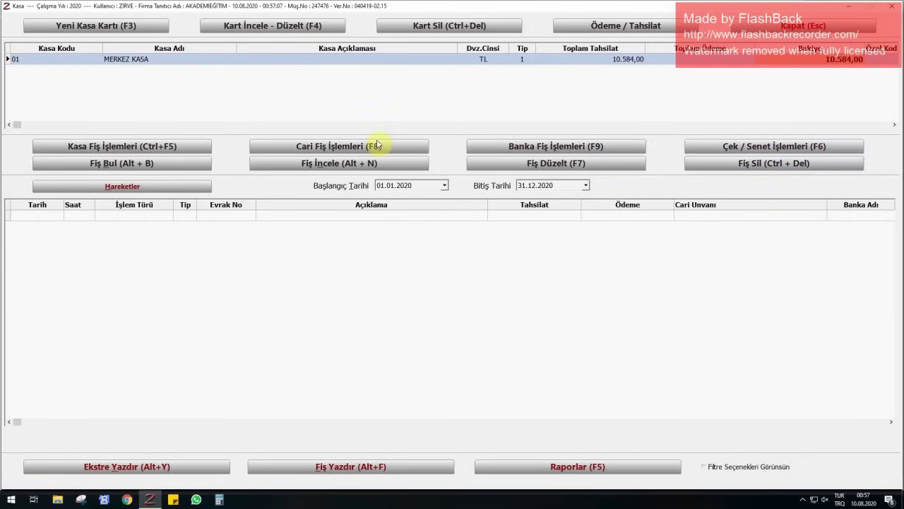
click(332, 151)
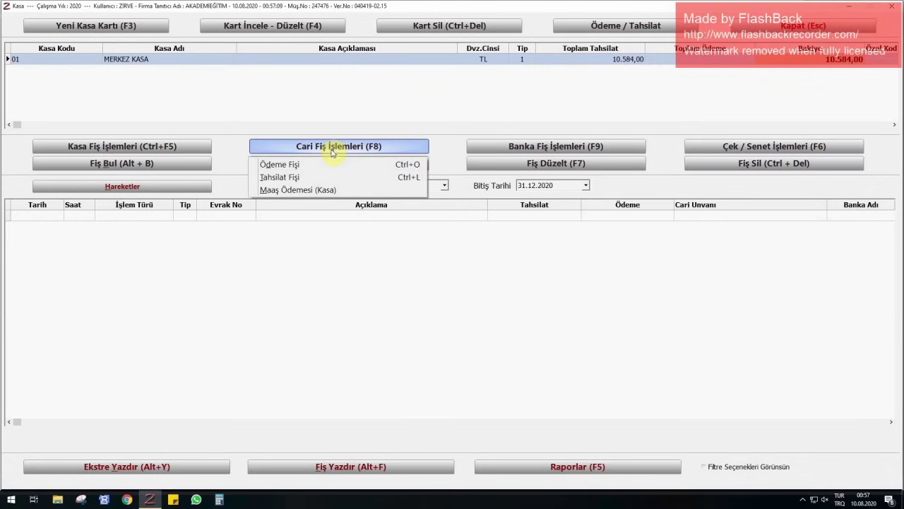
click(328, 179)
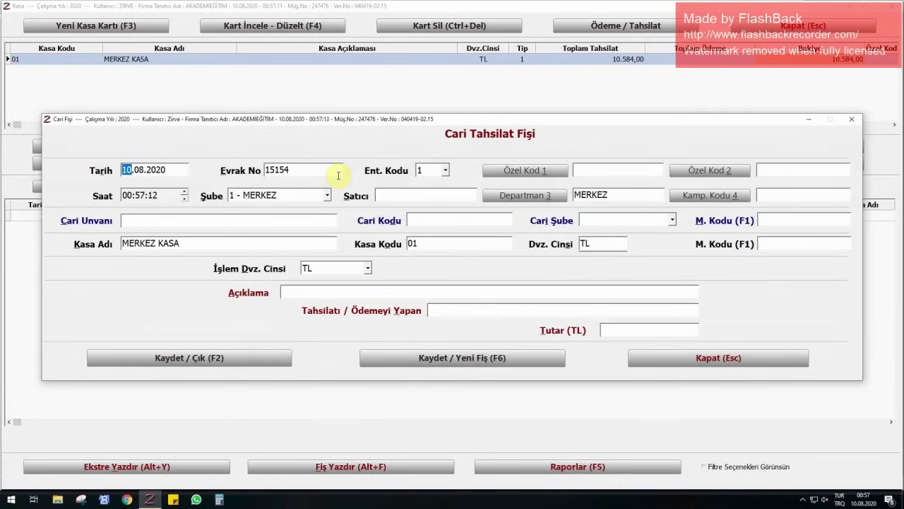
text(0507)
key(Return)
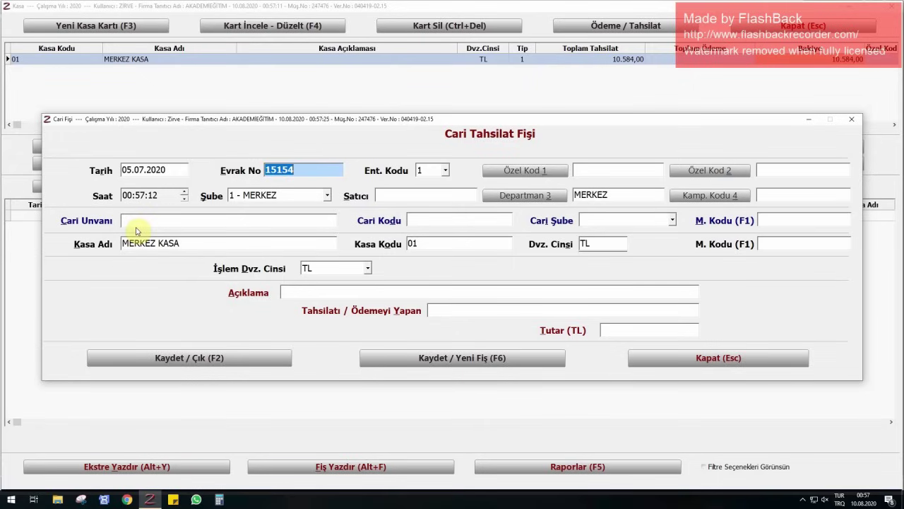
- Select customer account 005, add the course-fee description and 3.672,00 amount, and save receipt 15154
click(137, 220)
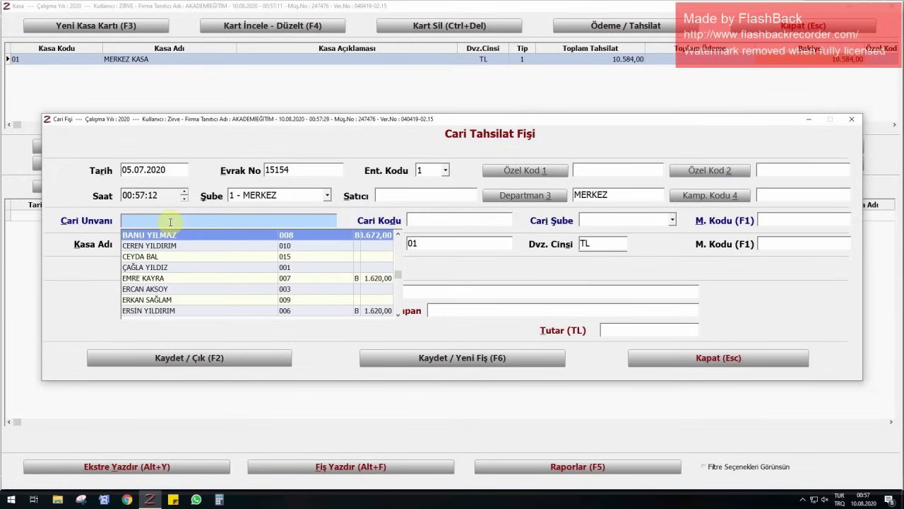
text(HÜSEYTİ)
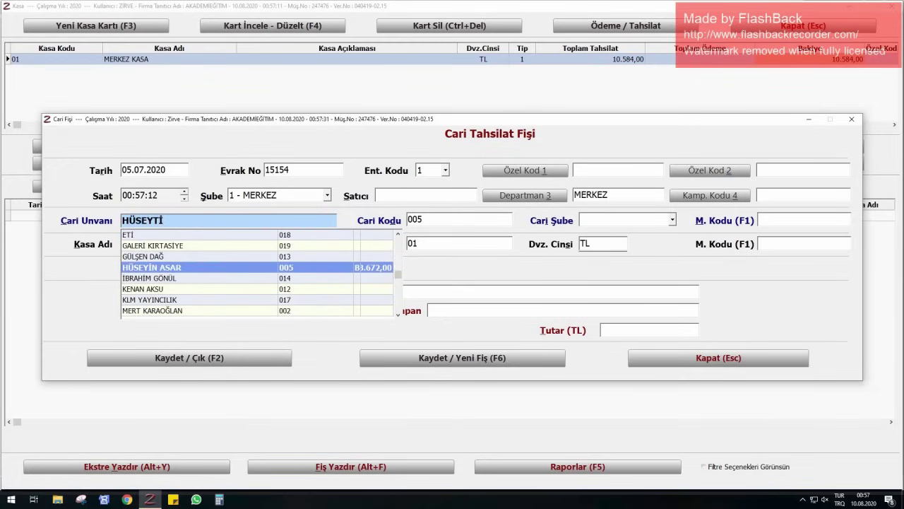
key(Return)
key(Return)
key(Return)
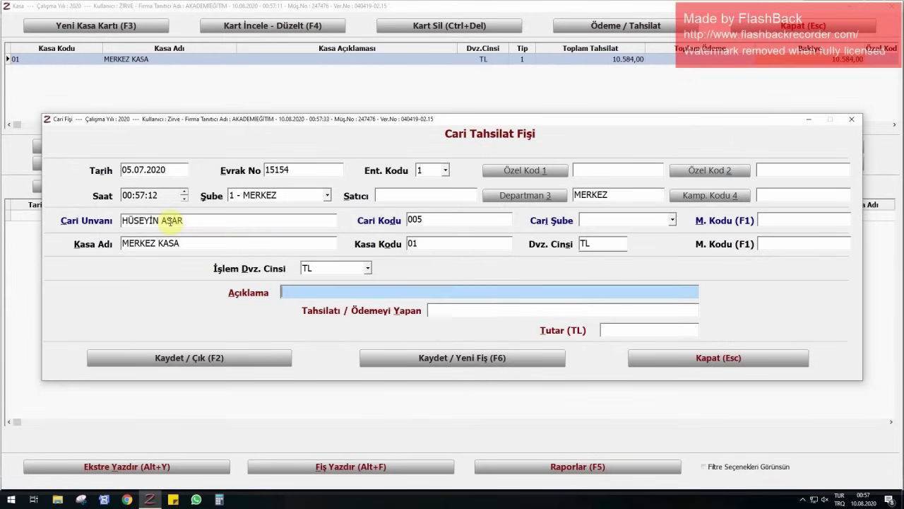
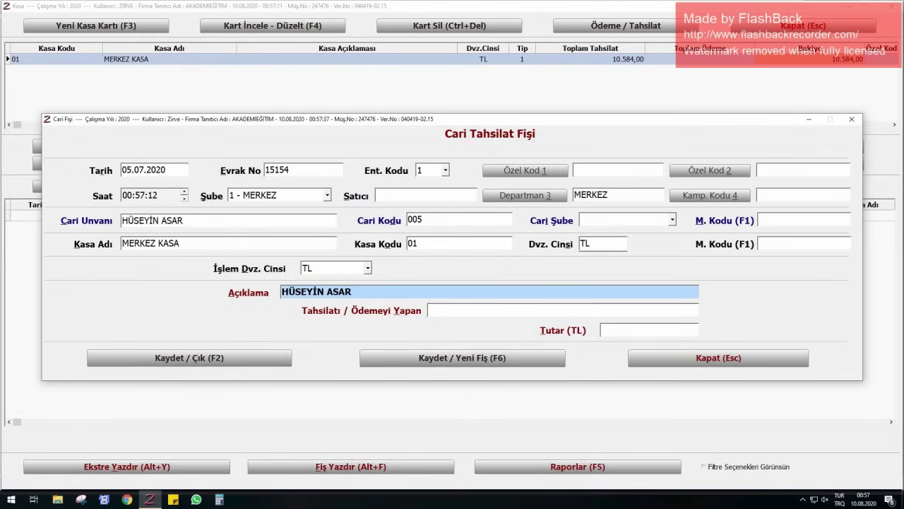
text(KURS ÜCRETİ)
key(Return)
key(Return)
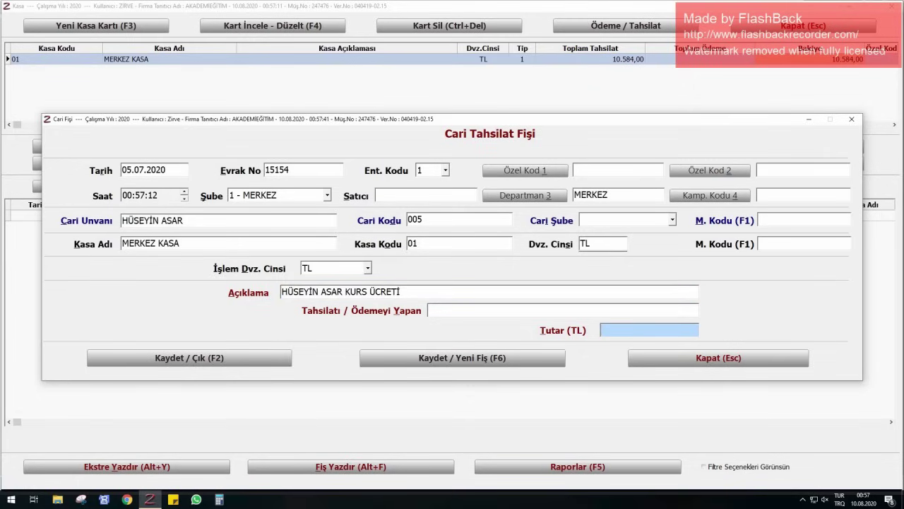
text(3672)
key(Return)
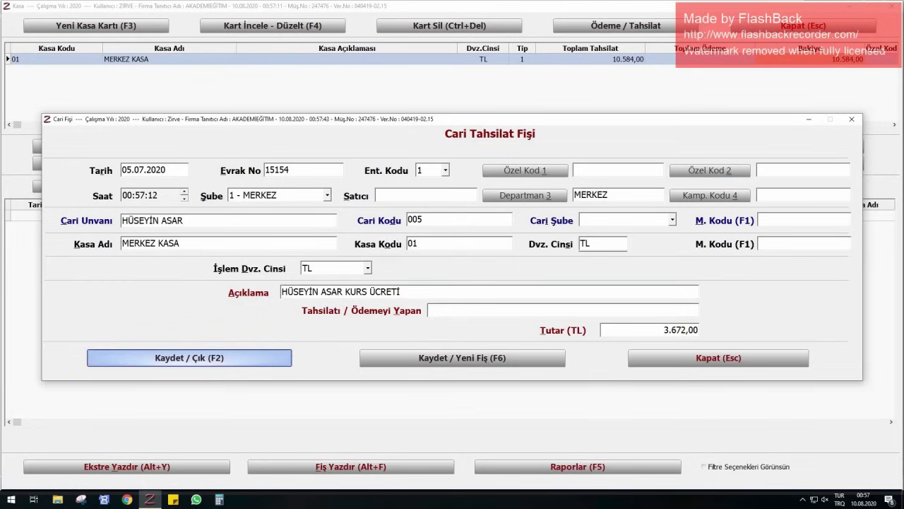
key(Return)
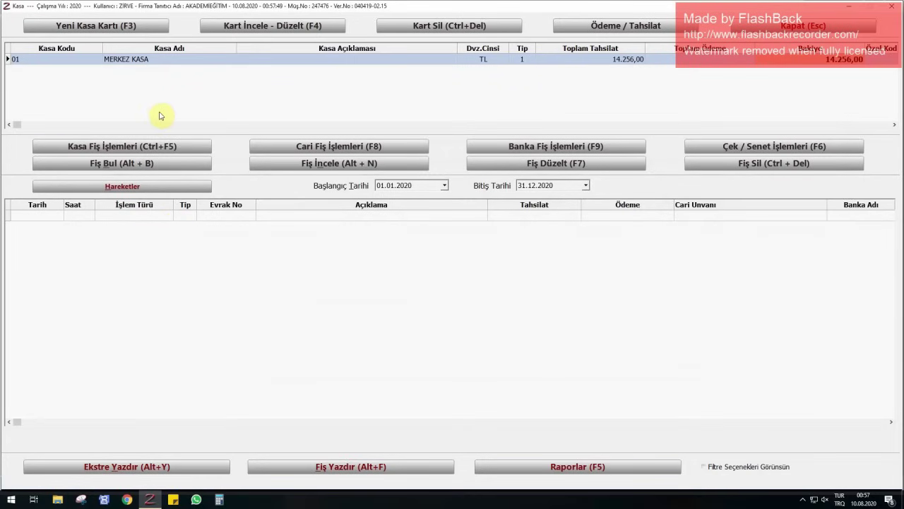
- Confirm account 005's debit and credit totals match with a zero balance in the customer list
key(Escape)
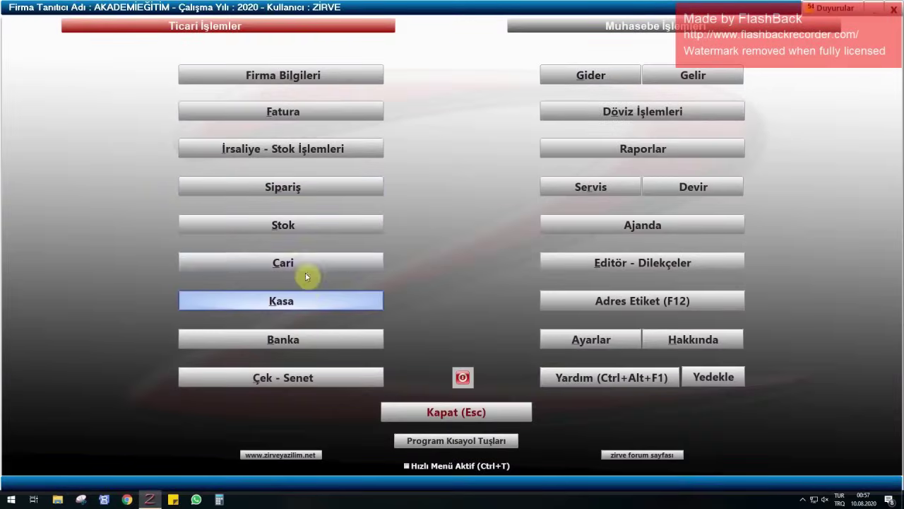
click(305, 271)
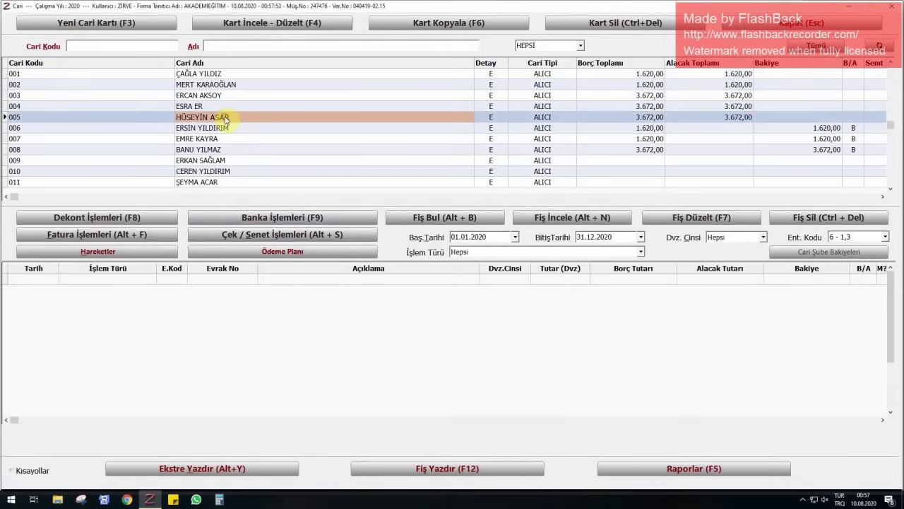
click(682, 117)
click(777, 117)
click(710, 117)
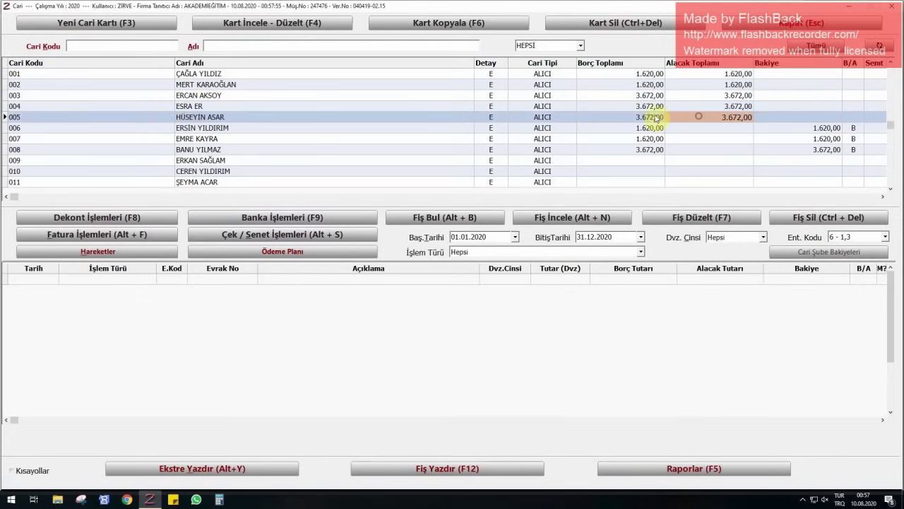
click(656, 117)
click(736, 120)
click(797, 119)
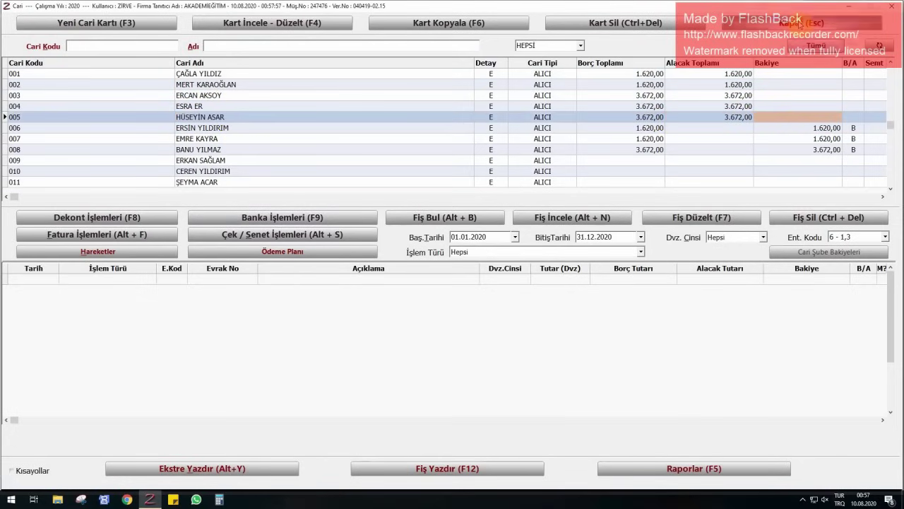
click(801, 23)
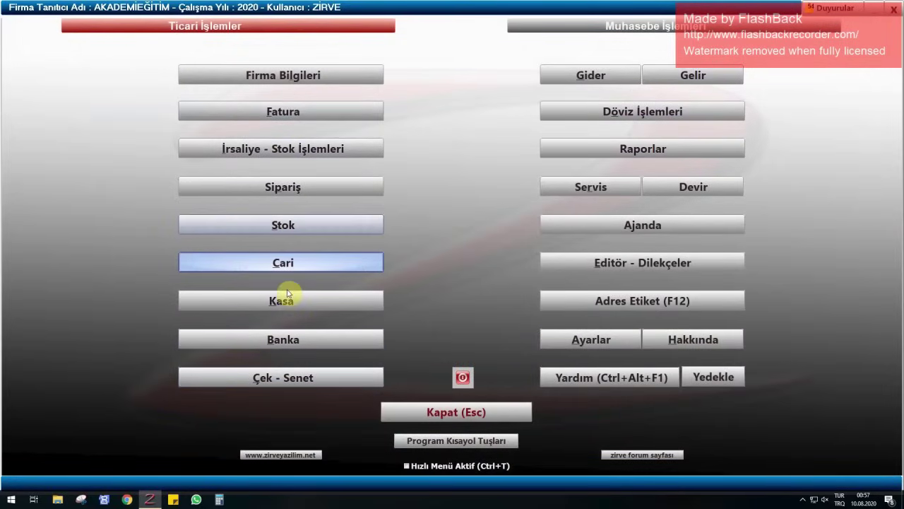
- List MERKEZ KASA's movements, showing five collection receipts totalling 14.256,00
click(290, 296)
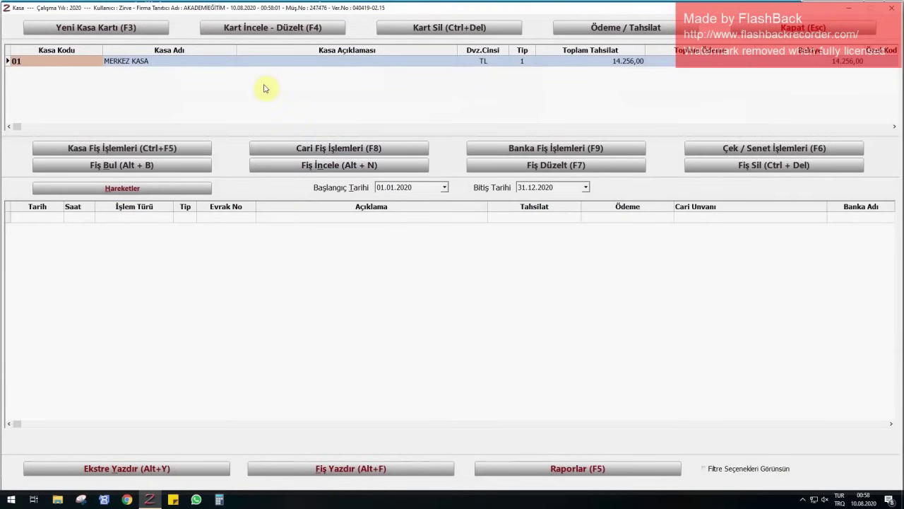
click(150, 191)
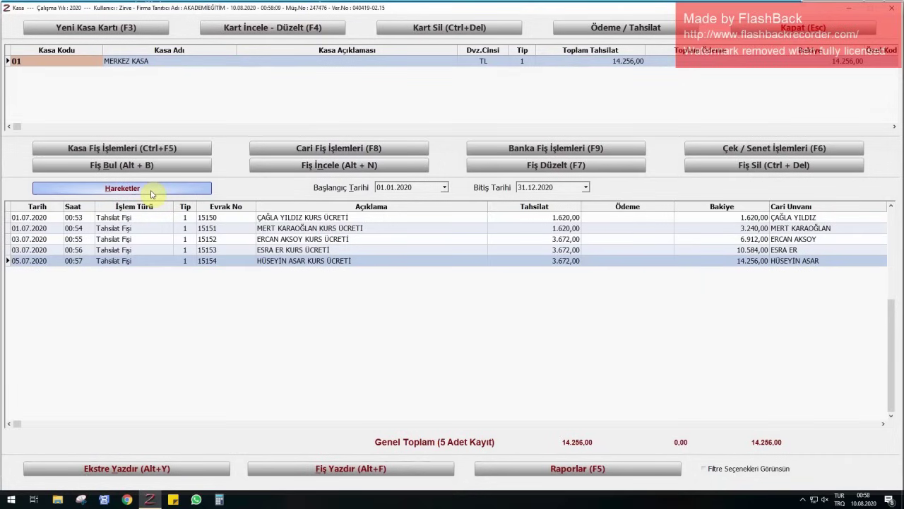
click(305, 147)
- Record a 1.620,00 TL course-fee collection receipt dated 08.07.2020 for the selected customer
click(290, 178)
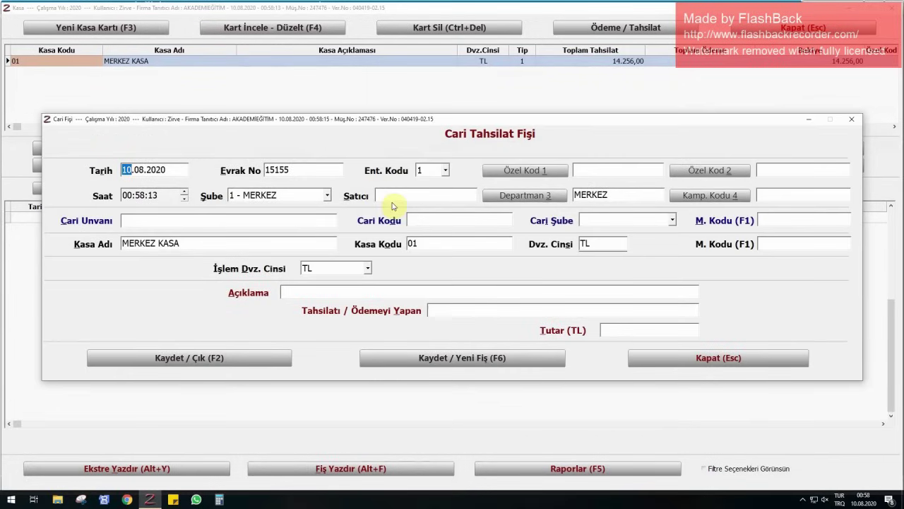
text(0807)
key(Tab)
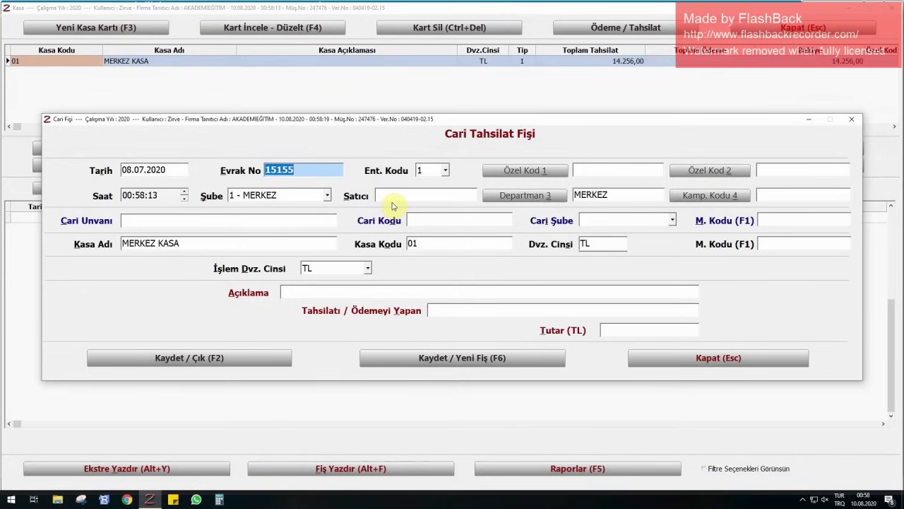
click(134, 219)
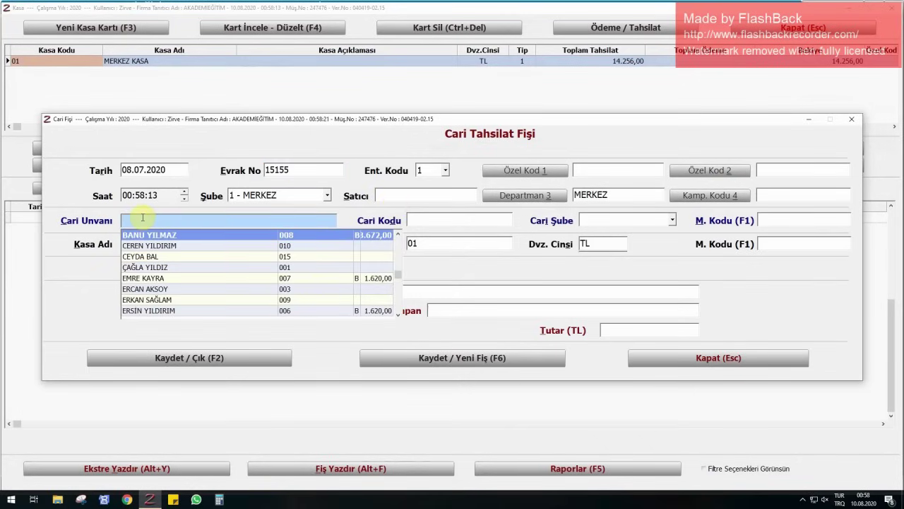
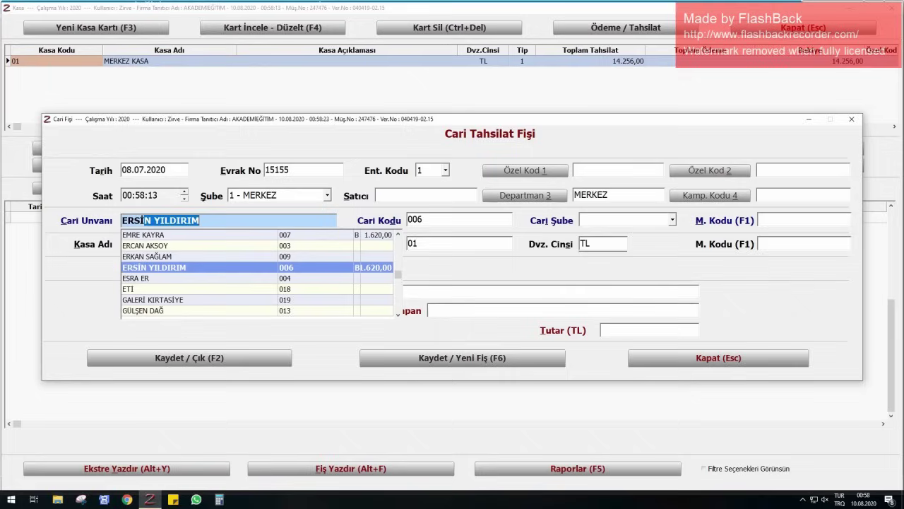
key(Return)
key(Return)
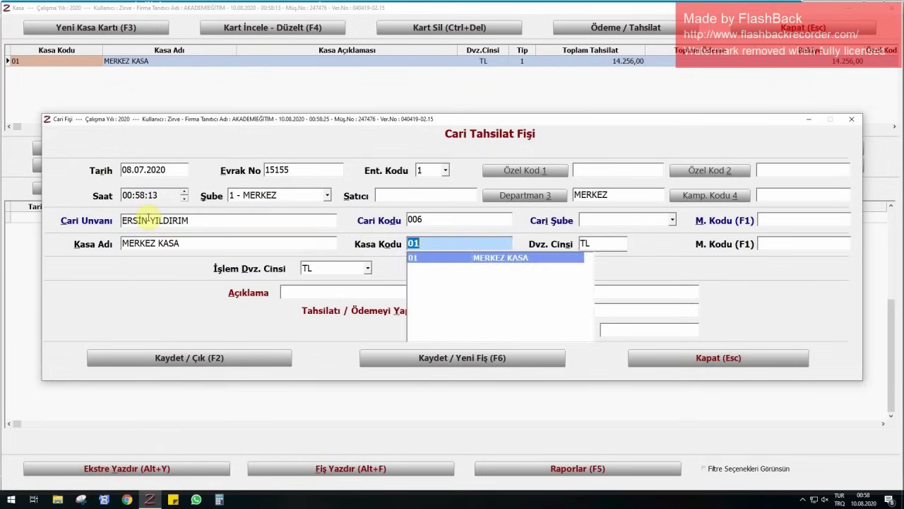
key(Return)
key(Return)
text(İN YILDIRIM)
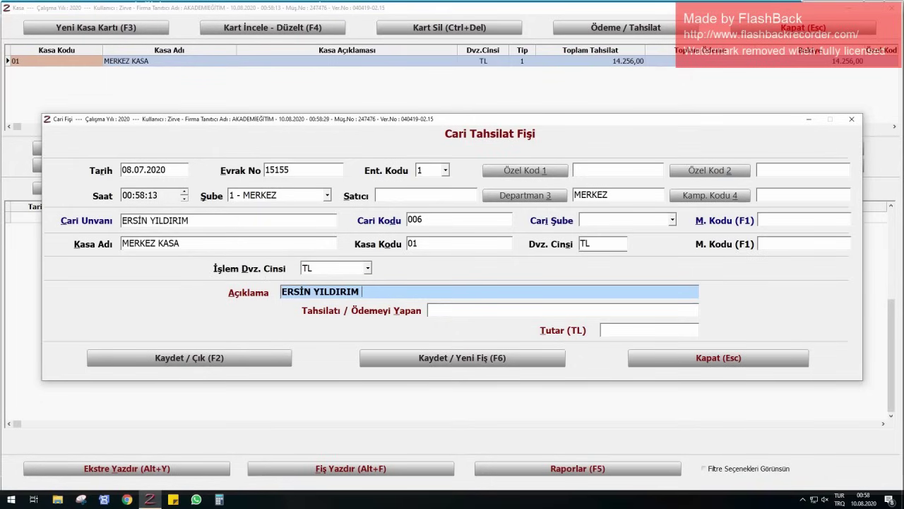
text( KURS ÜCRET)
text(İ)
key(Return)
key(Return)
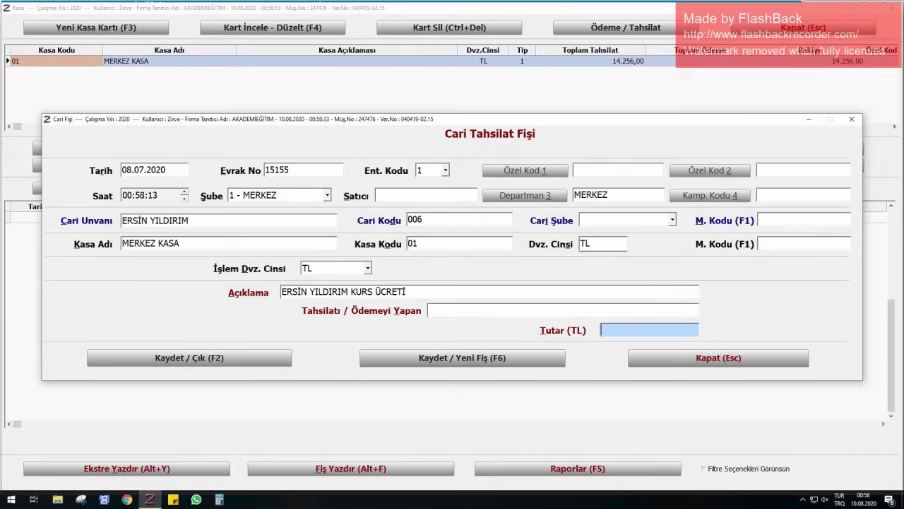
text(1620)
key(Return)
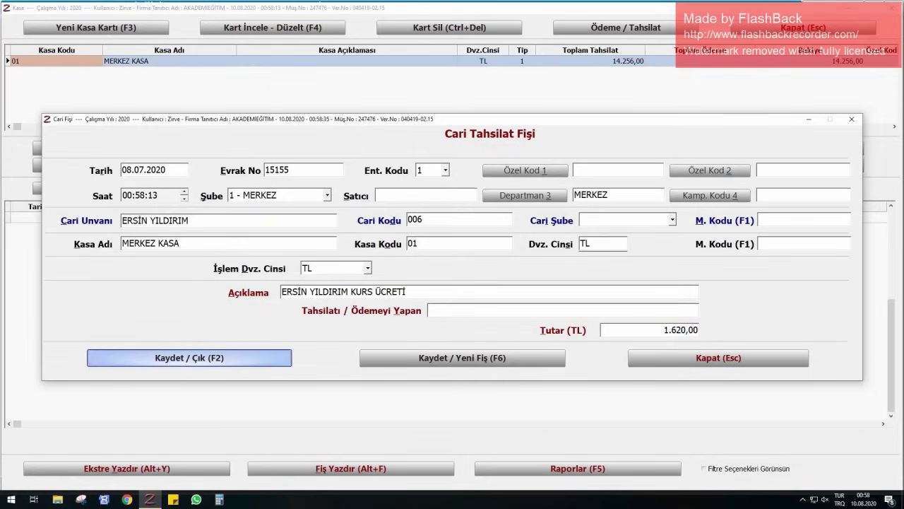
key(Return)
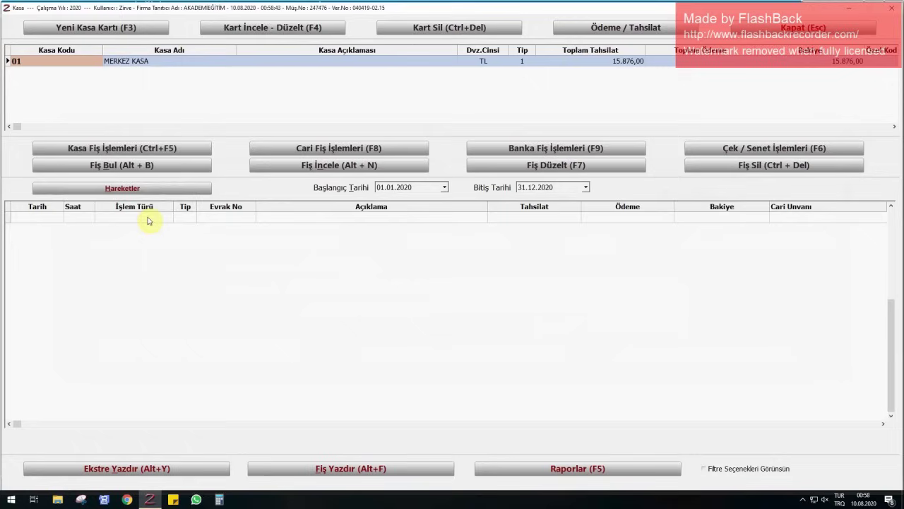
- Record a 1.620,00 TL course-fee collection receipt dated 12.07.2020 for customer account 007
click(295, 147)
click(299, 177)
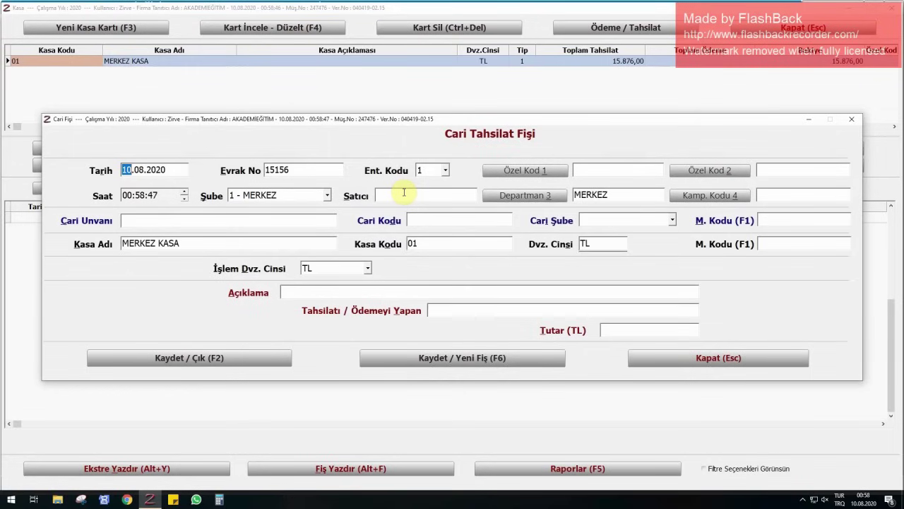
text(1207)
key(Return)
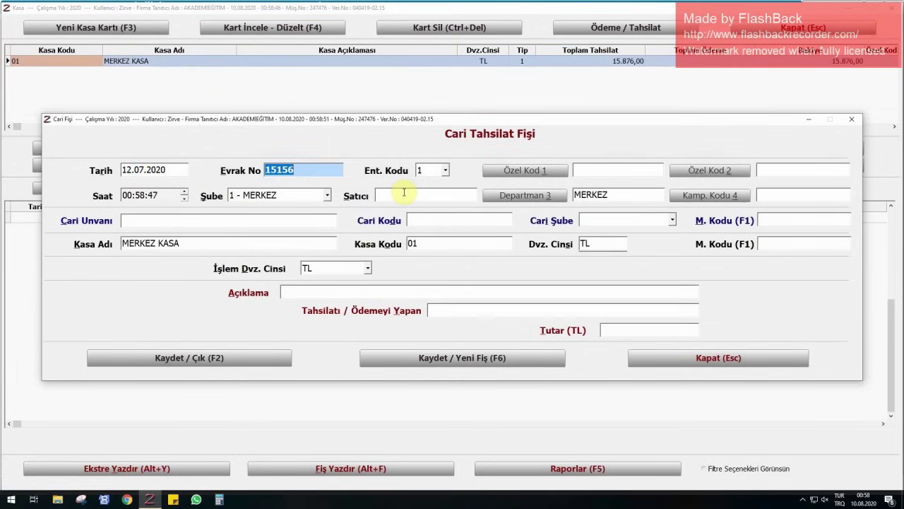
click(191, 219)
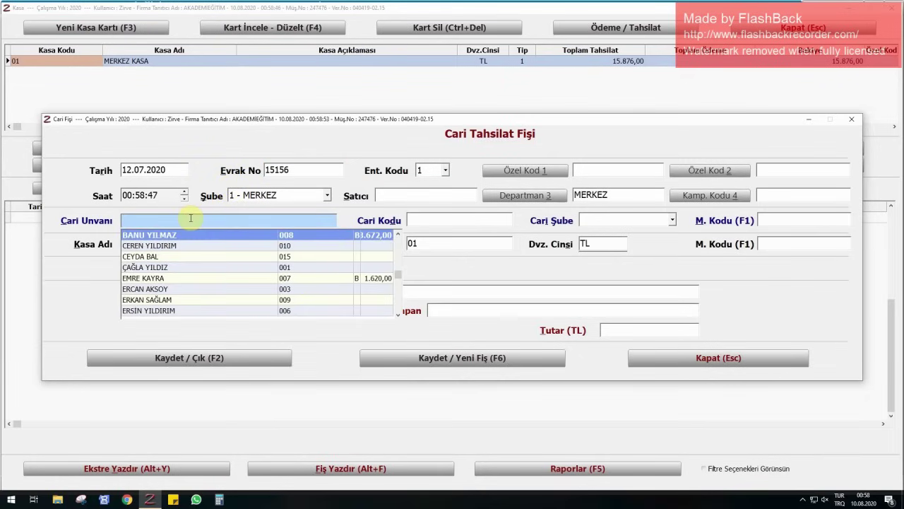
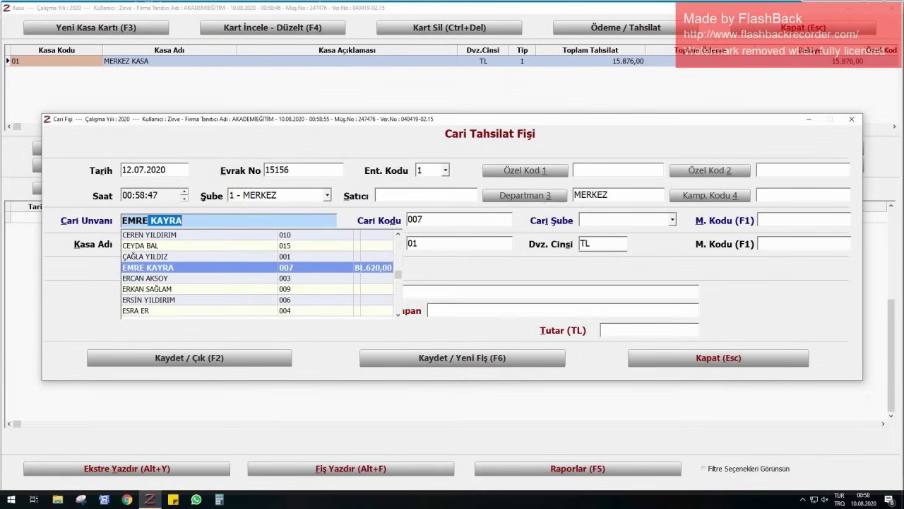
key(Return)
key(Return)
key(Return)
key(Return)
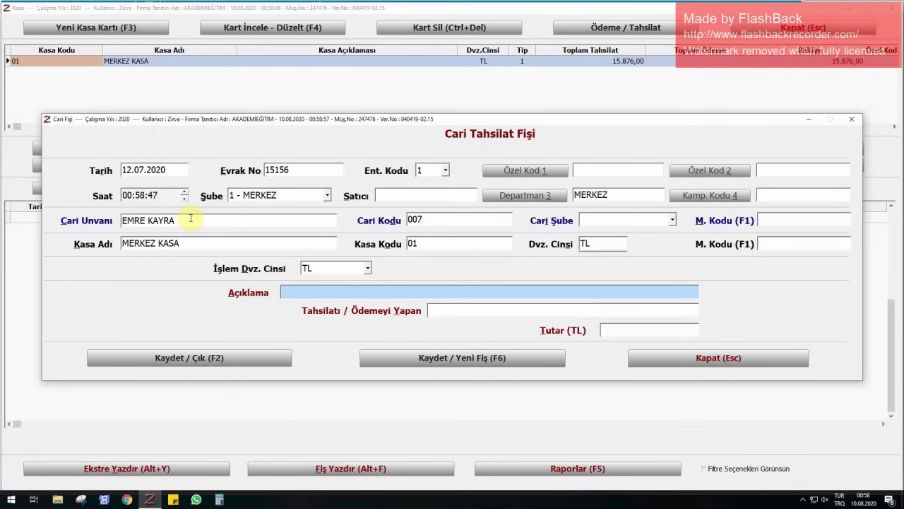
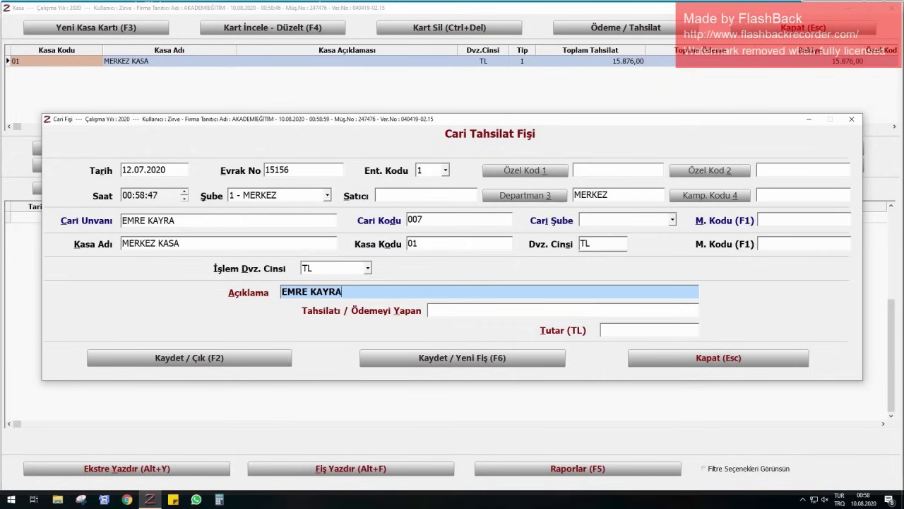
text( KURS ÜCRETİ ÖDEMESİ)
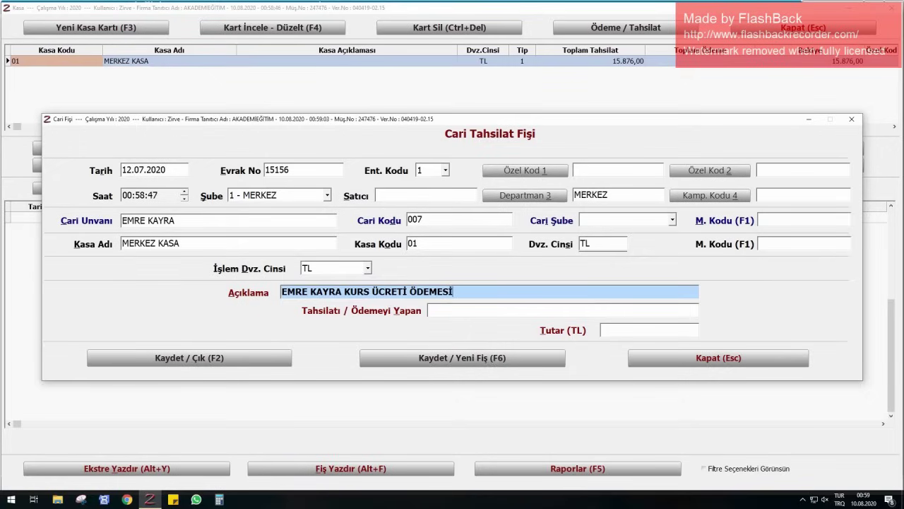
key(BackSpace)
key(BackSpace)
key(BackSpace)
key(BackSpace)
key(BackSpace)
key(BackSpace)
key(BackSpace)
key(BackSpace)
key(Return)
key(Return)
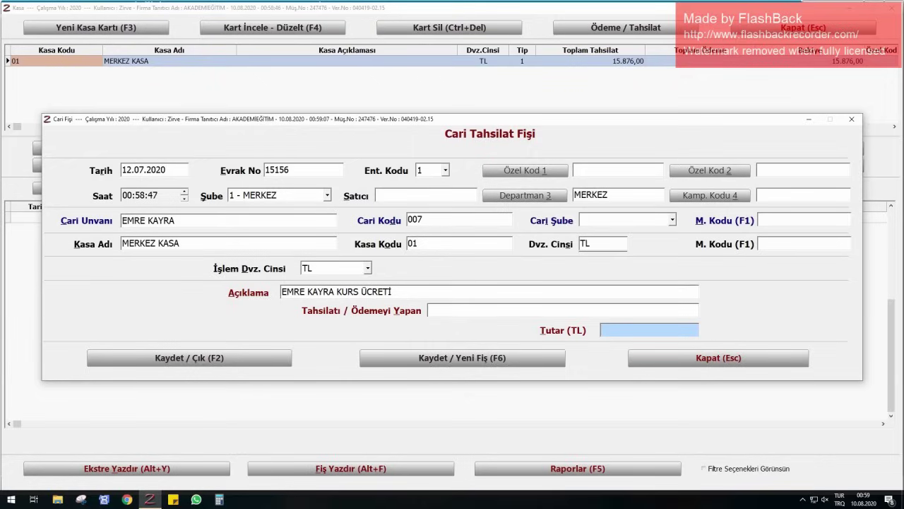
text(1620)
key(Return)
key(Return)
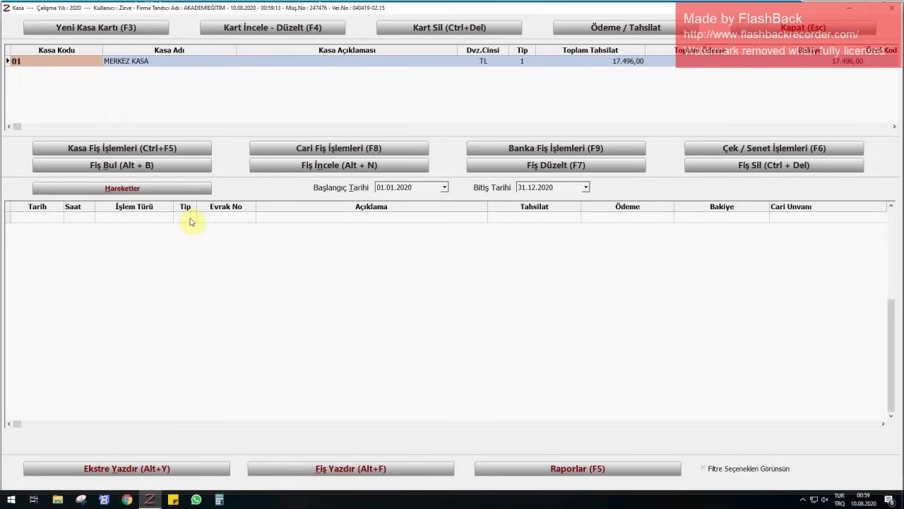
- Start a collection receipt dated 16.07.2020 for customer account 008
click(279, 150)
click(281, 180)
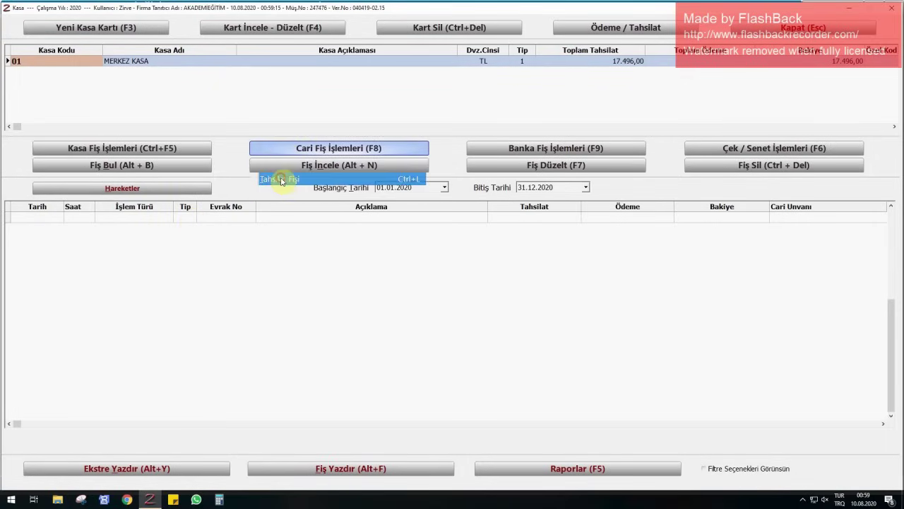
text(1607)
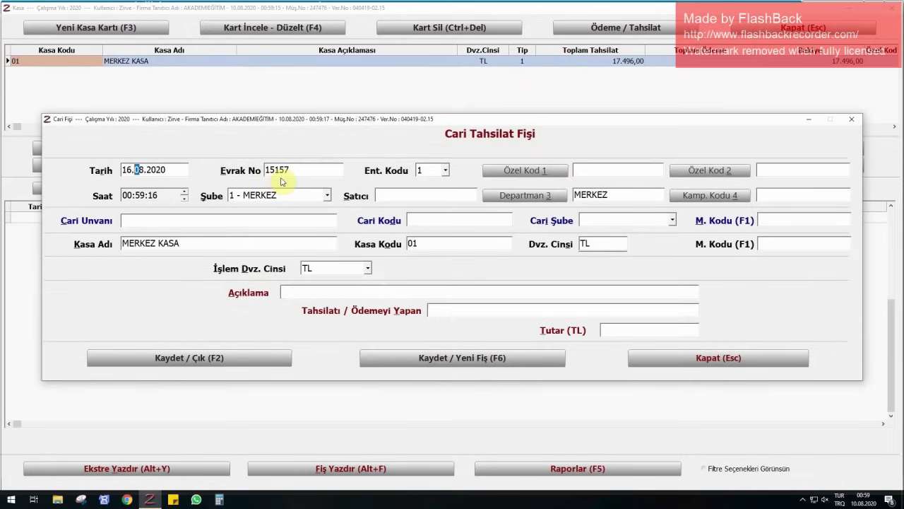
key(Return)
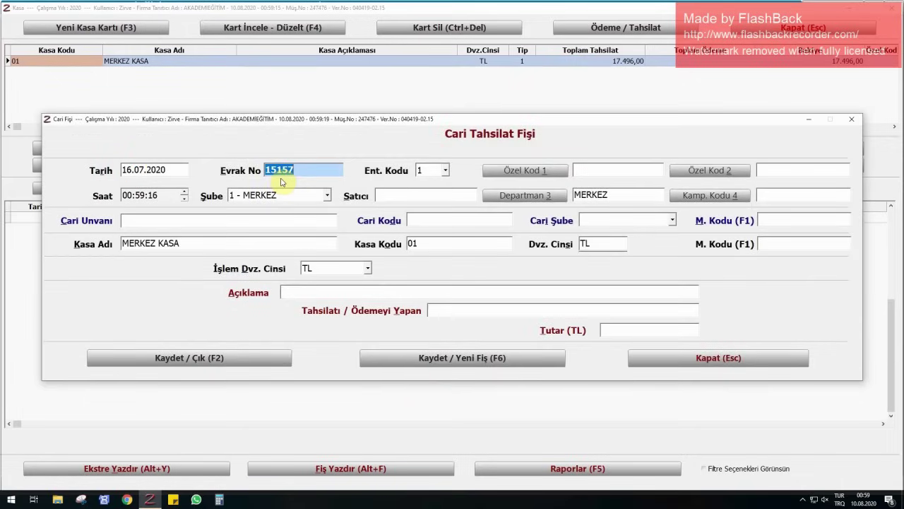
click(145, 219)
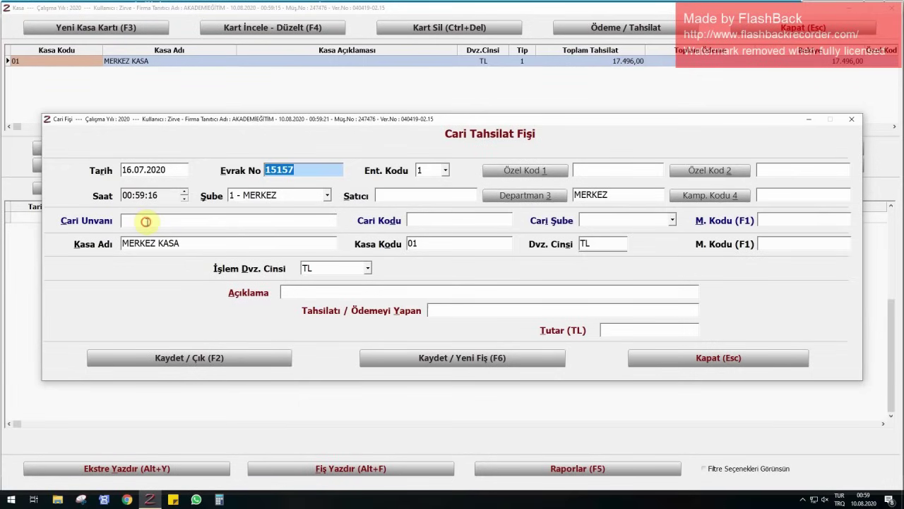
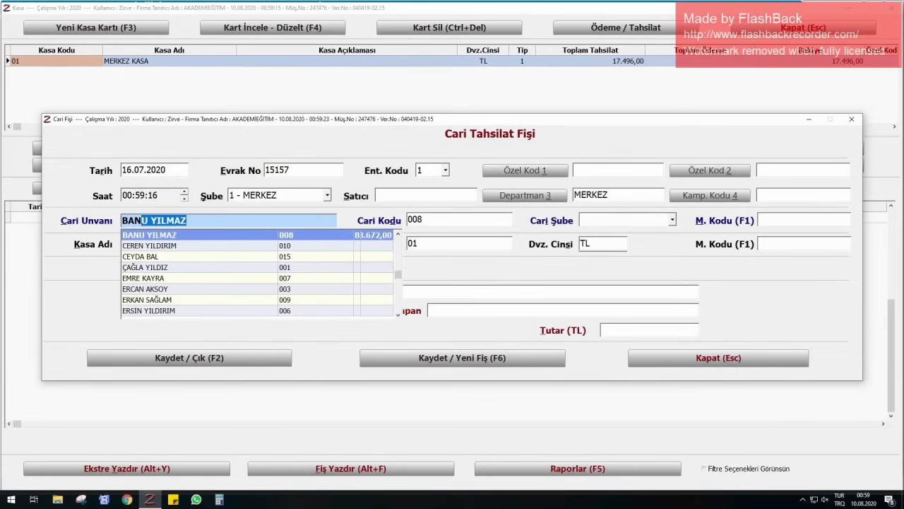
key(Return)
key(Return)
key(Return)
key(Return)
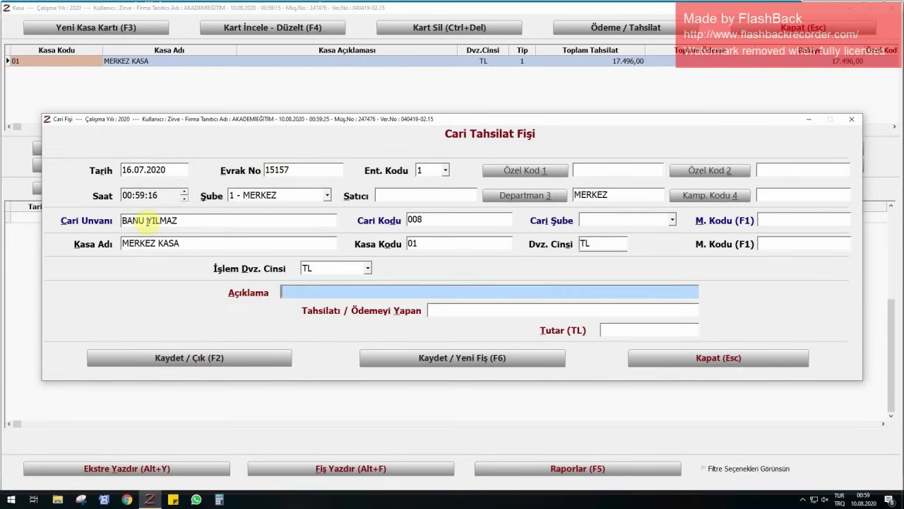
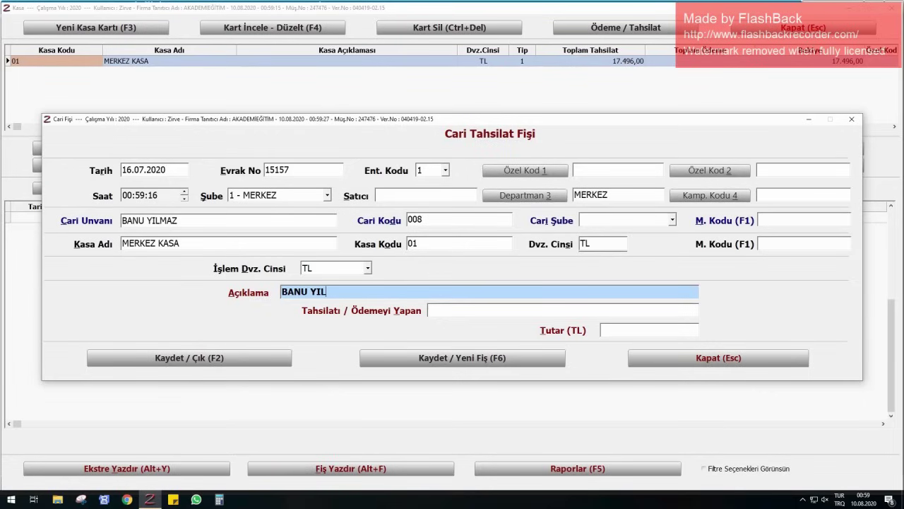
- Enter the customer's course-fee description and a 3.672,00 TL amount, then save the receipt
key(Return)
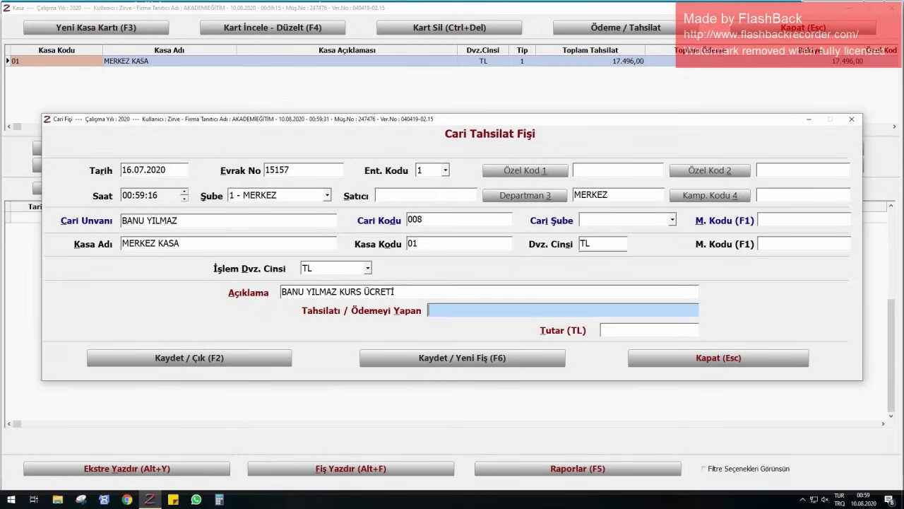
key(Return)
text(3672)
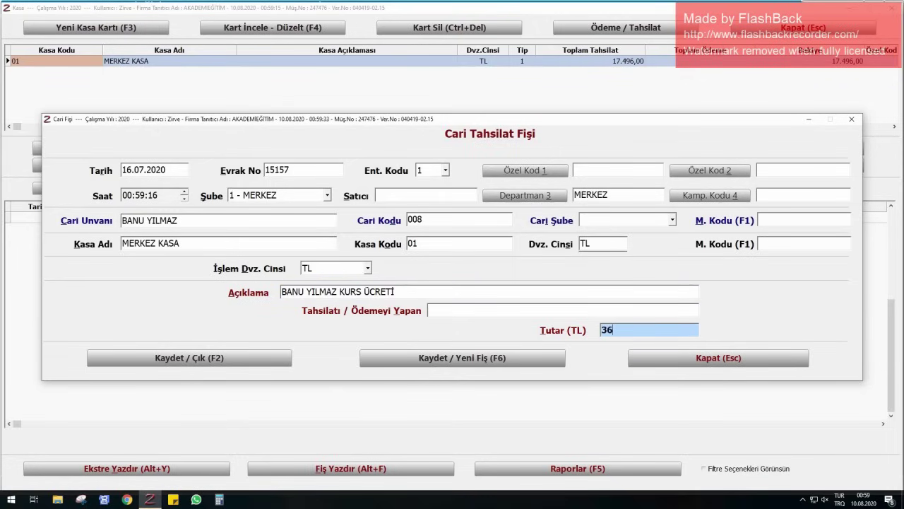
key(Return)
key(Return)
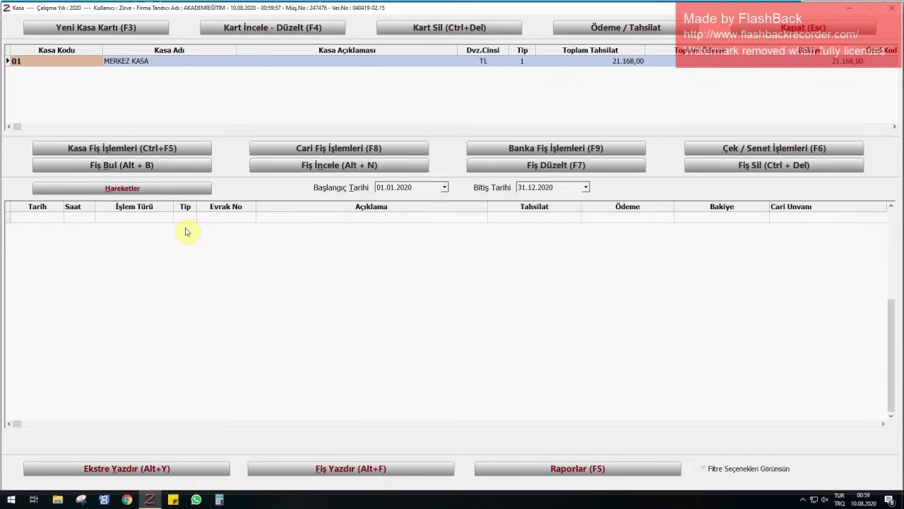
click(305, 149)
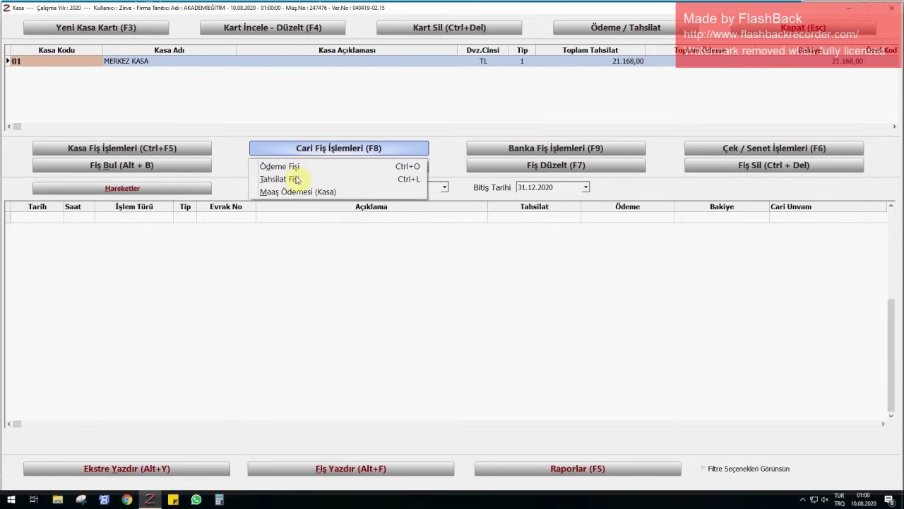
- Start a payment receipt dated 25.07.2020 with document number 1350
click(294, 170)
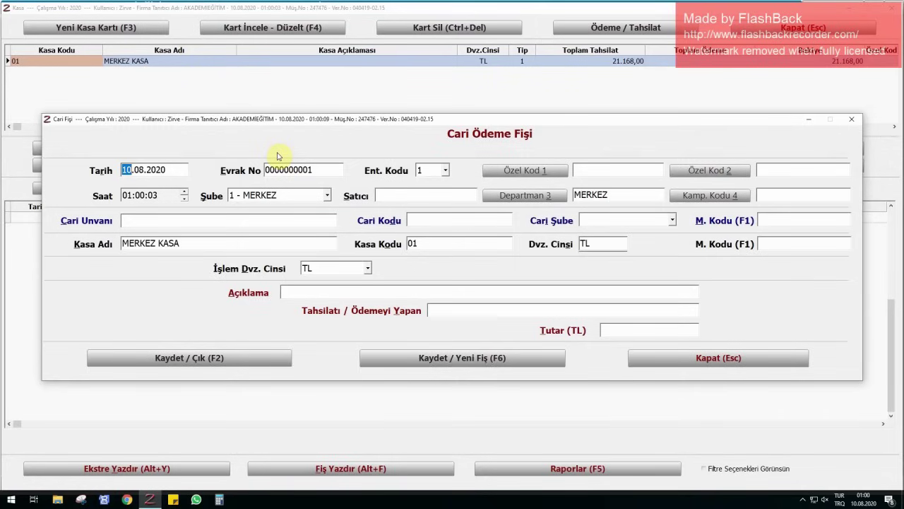
text(2507)
key(Return)
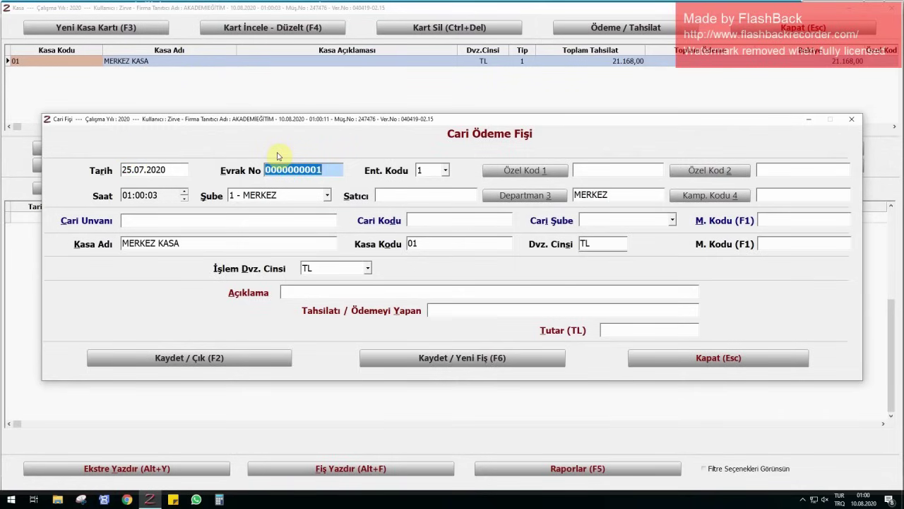
text(1350)
key(Return)
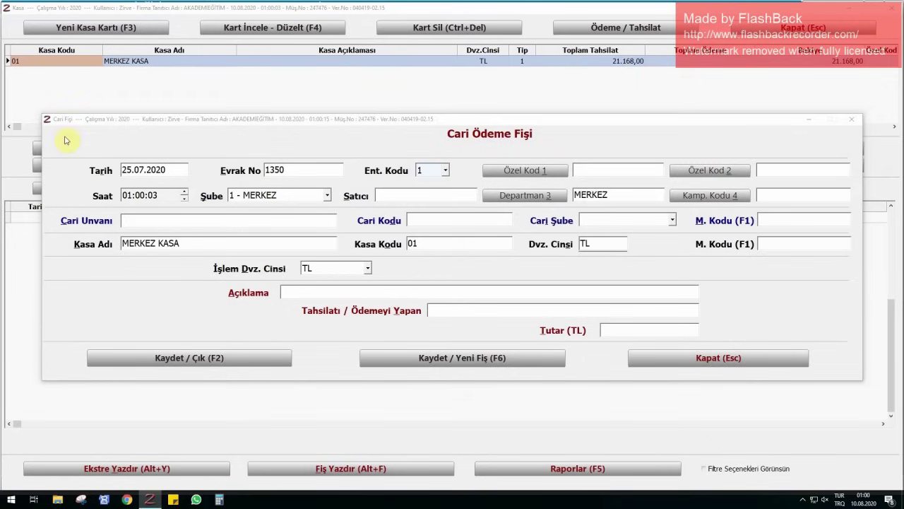
- Pay supplier ETİ 500,00 TL from MERKEZ KASA as CARİ HESABA MAHSUBEN, save, and close Kasa
click(151, 219)
text(ETİ)
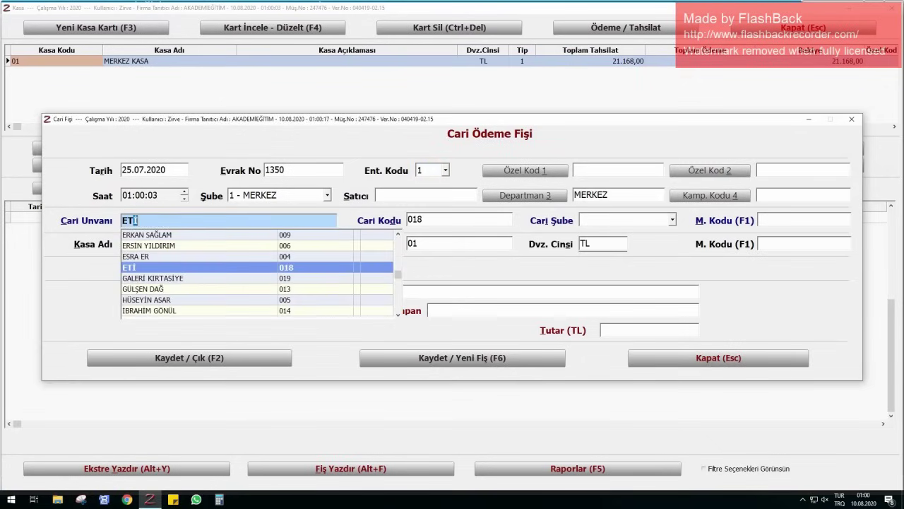
key(Return)
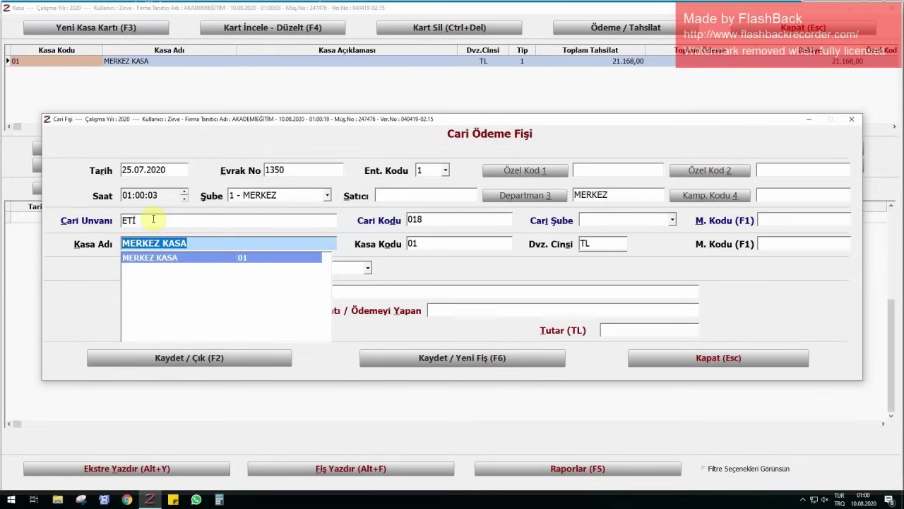
key(Return)
key(Return)
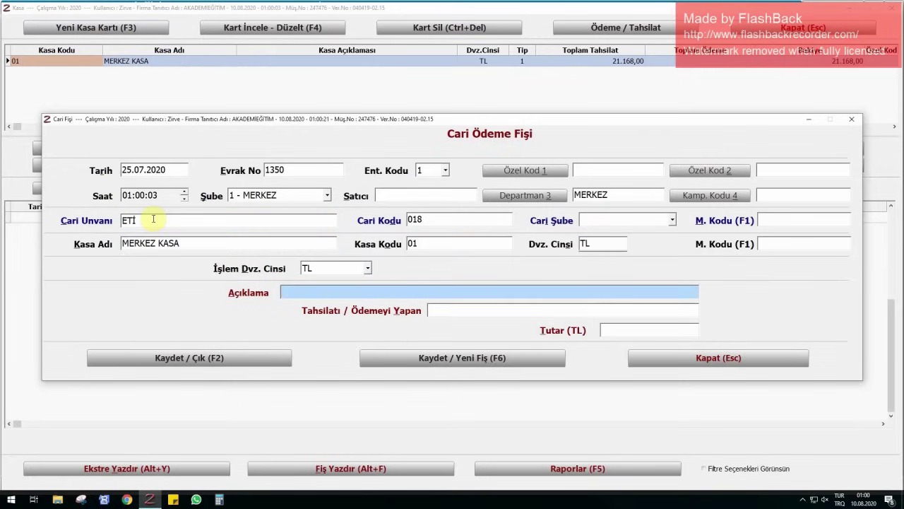
text(CARİ )
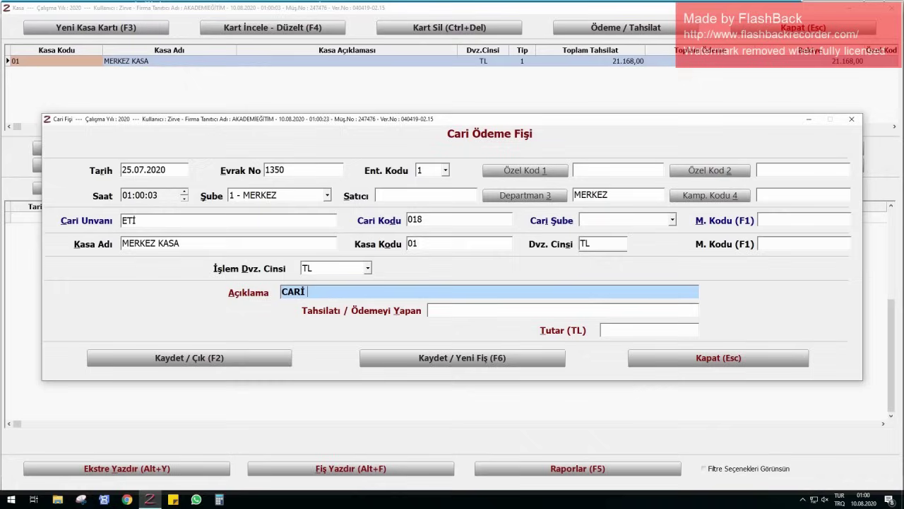
text(HESABA MAHSUBEN)
key(Return)
key(Return)
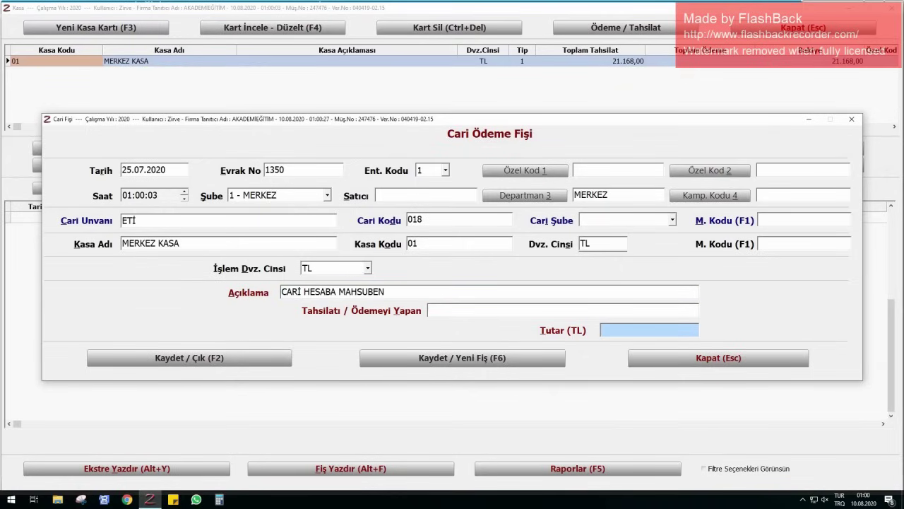
text(500)
key(Return)
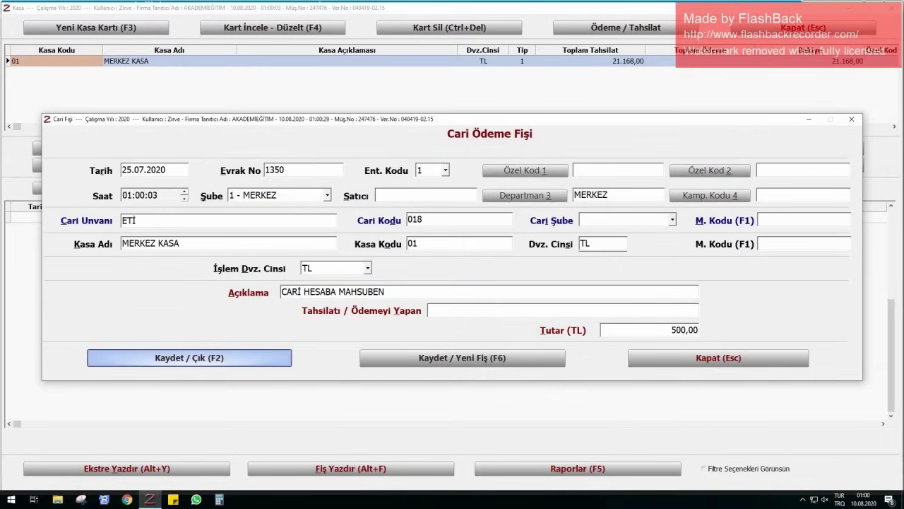
key(Return)
key(Escape)
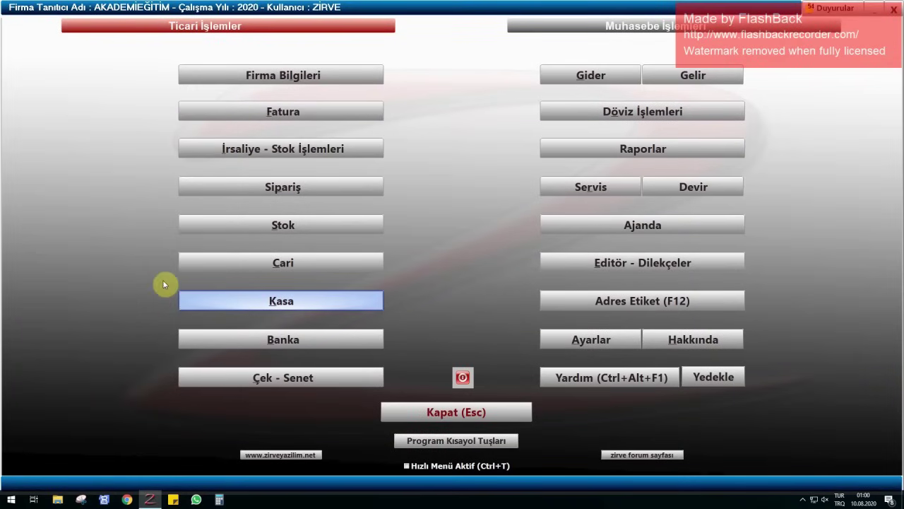
click(275, 263)
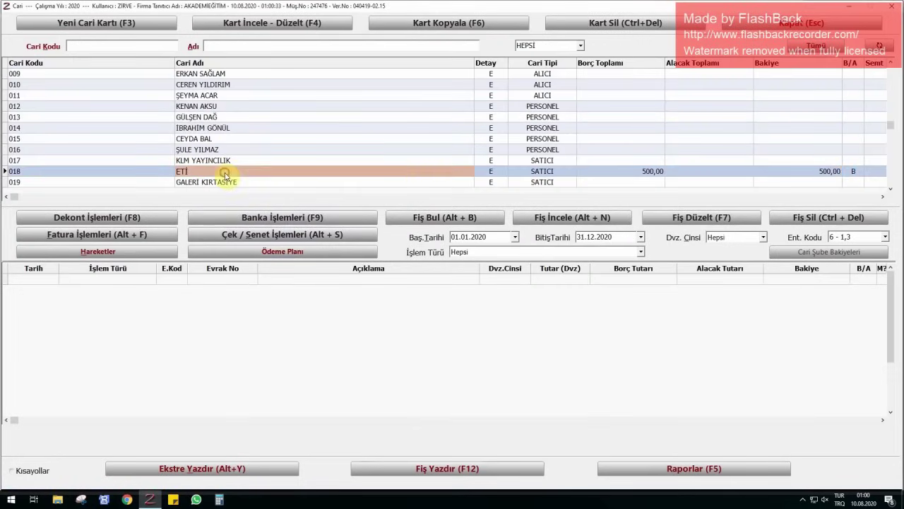
click(852, 171)
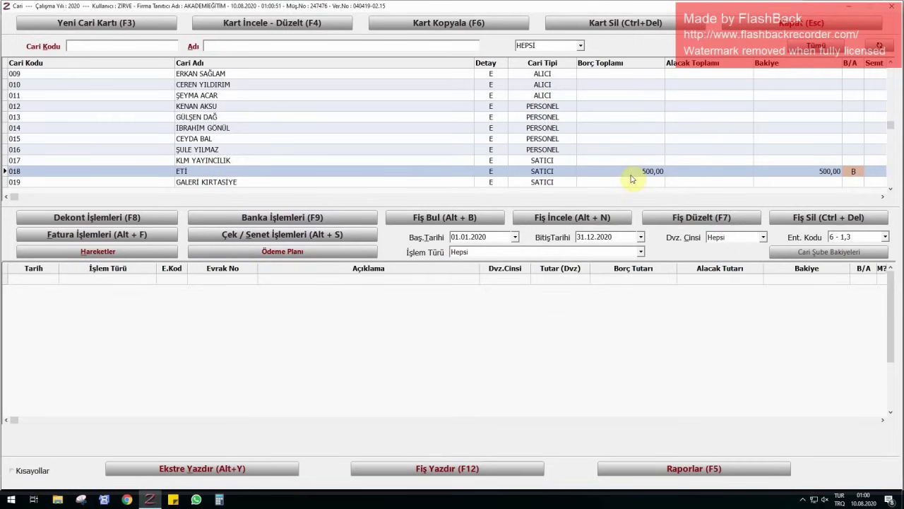
click(206, 173)
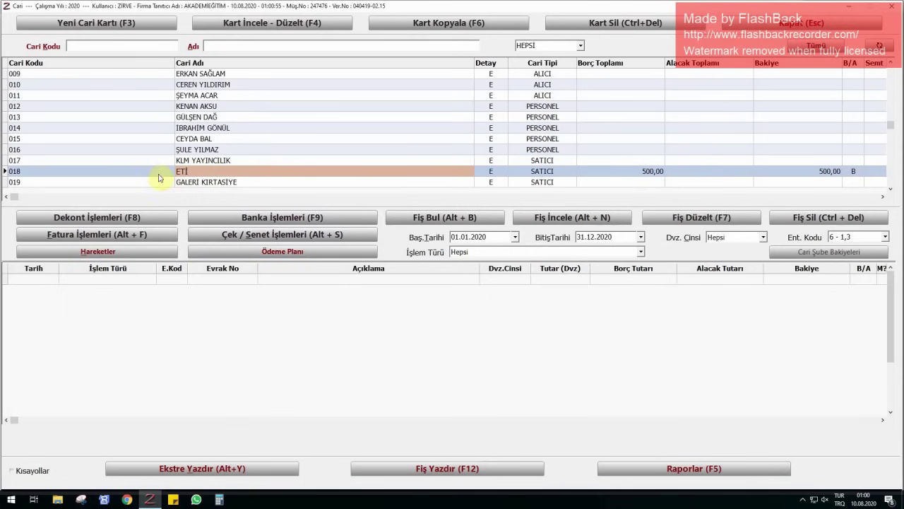
- Save a 500 TL AÇILIŞ BAKİYESİ credit note for ETİ dated 01.07.2020
click(91, 219)
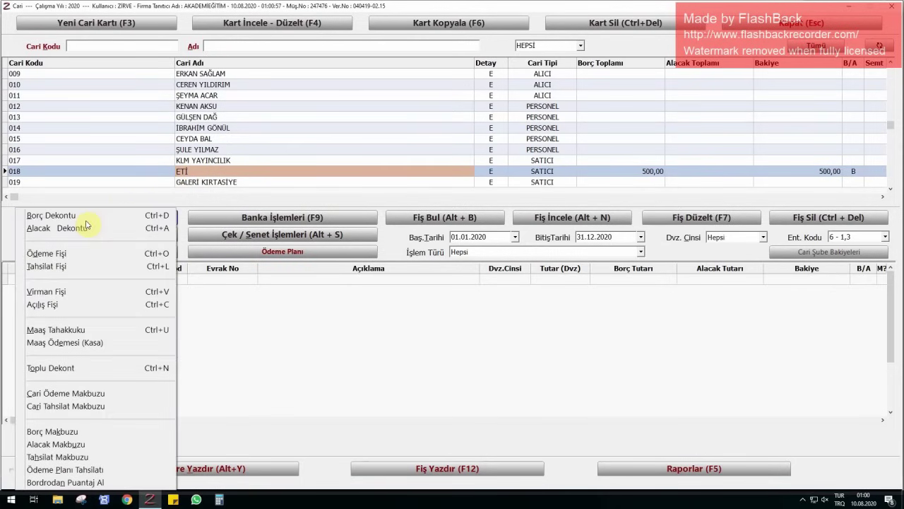
click(76, 228)
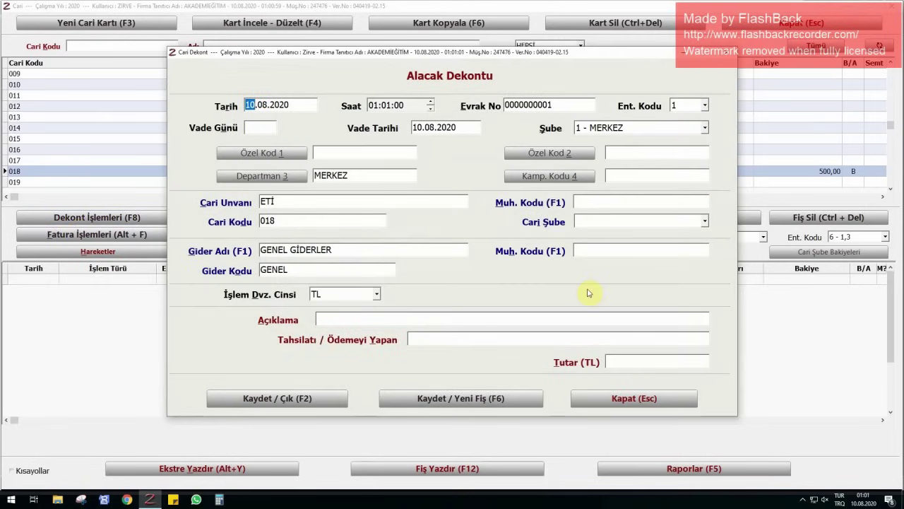
text(0107)
key(Return)
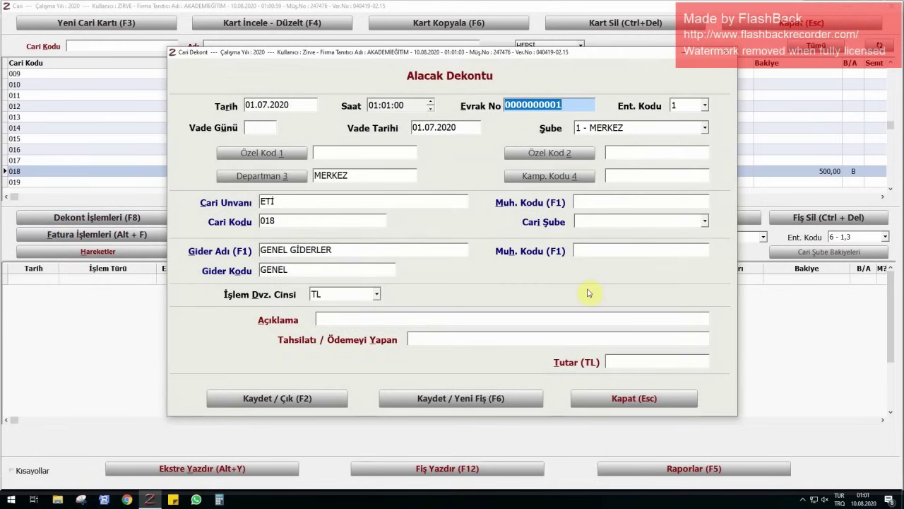
click(353, 317)
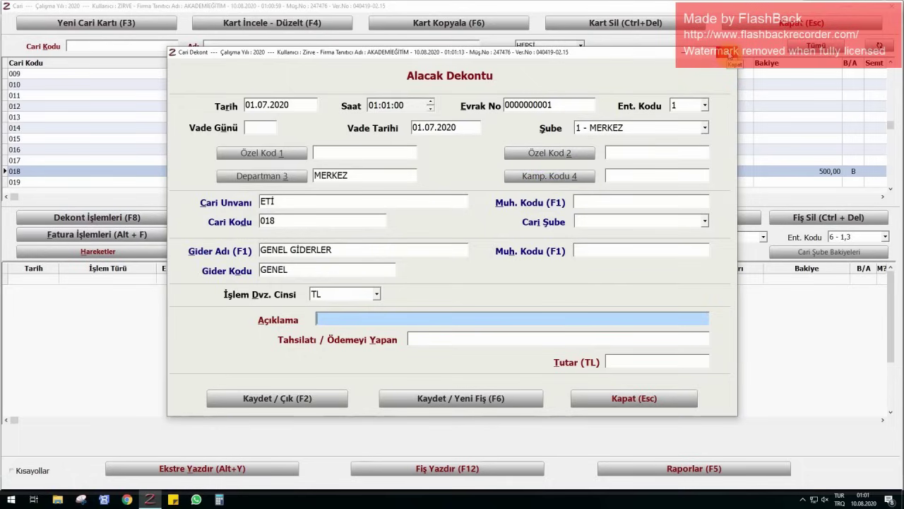
text(AÇILIŞ BAKİYESİ)
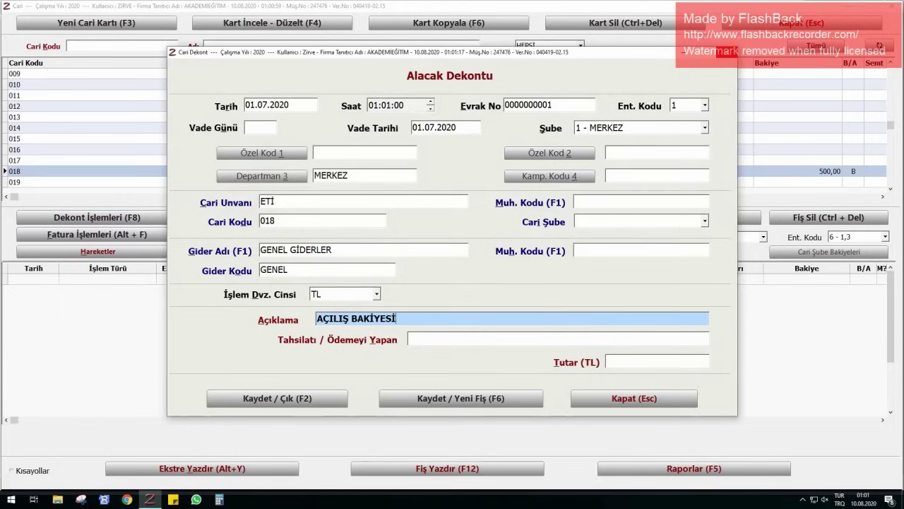
key(Return)
key(Return)
text(500)
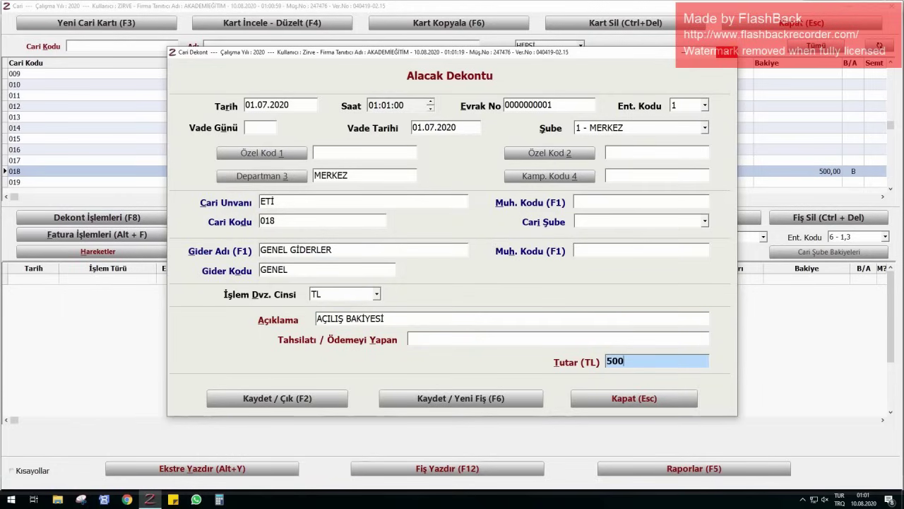
key(Return)
key(Return)
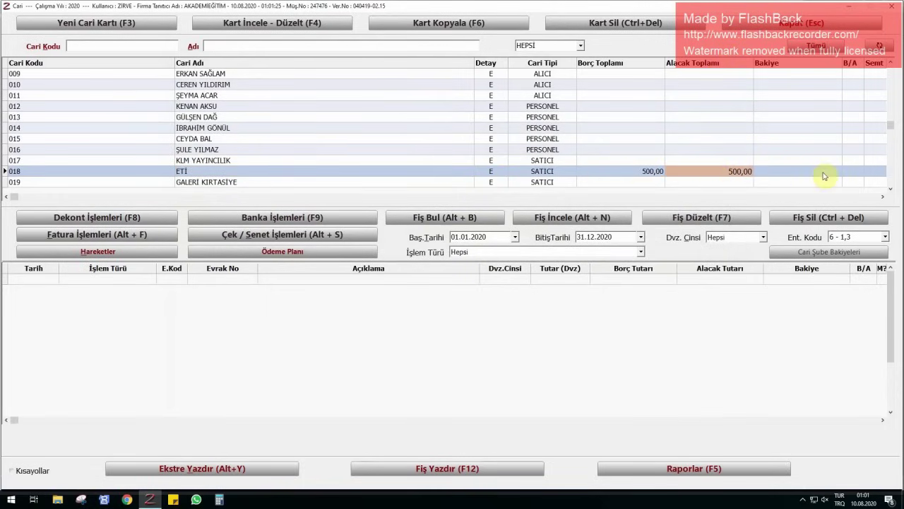
- Discard the mistakenly opened Alacak Makbuzu for ETİ without saving
click(105, 216)
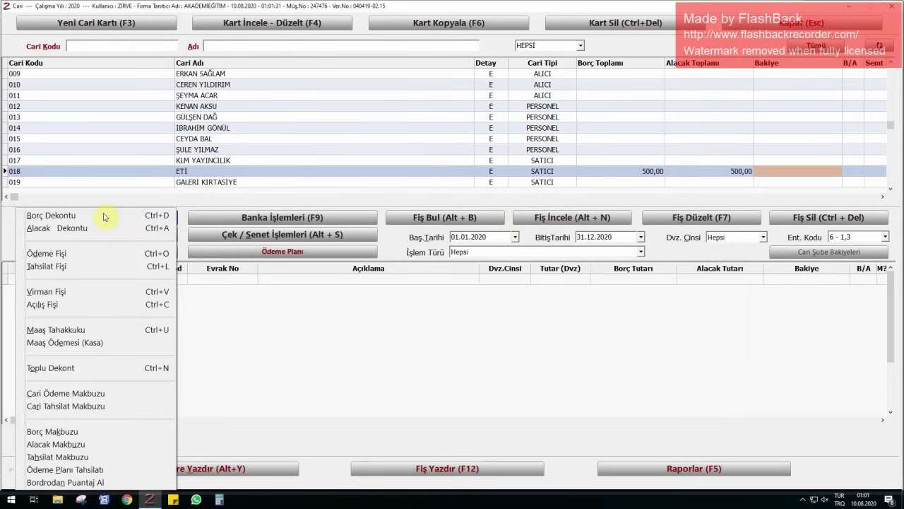
click(50, 443)
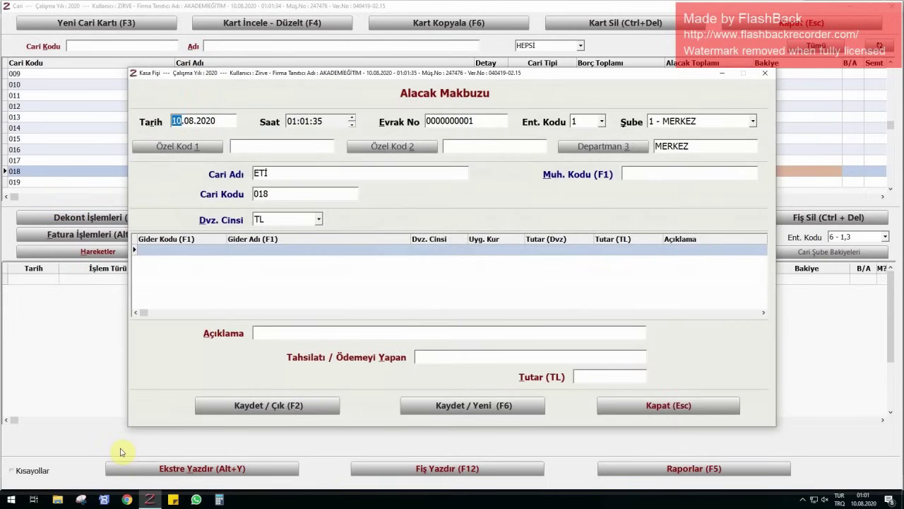
click(765, 72)
click(457, 281)
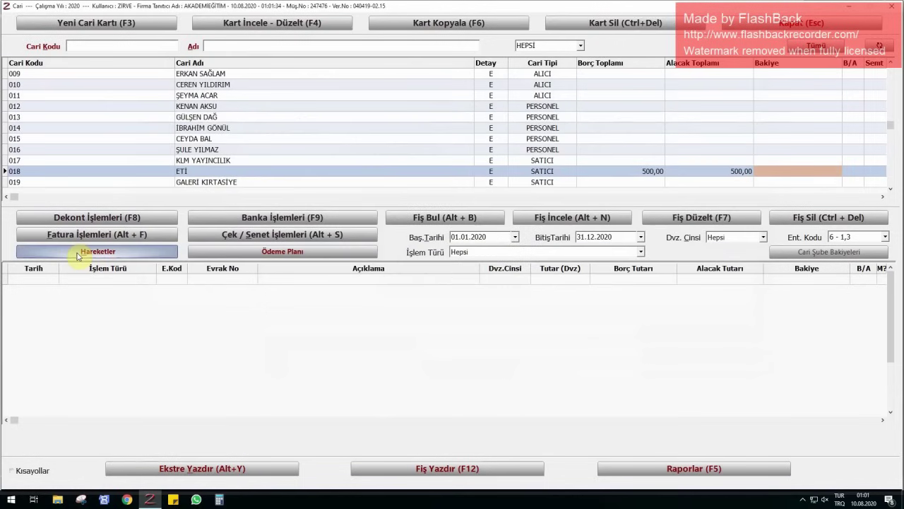
click(57, 216)
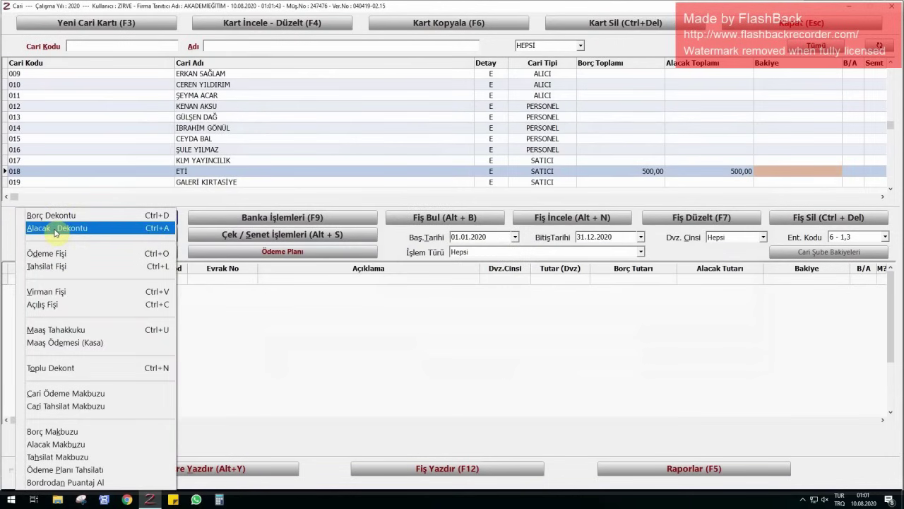
click(286, 385)
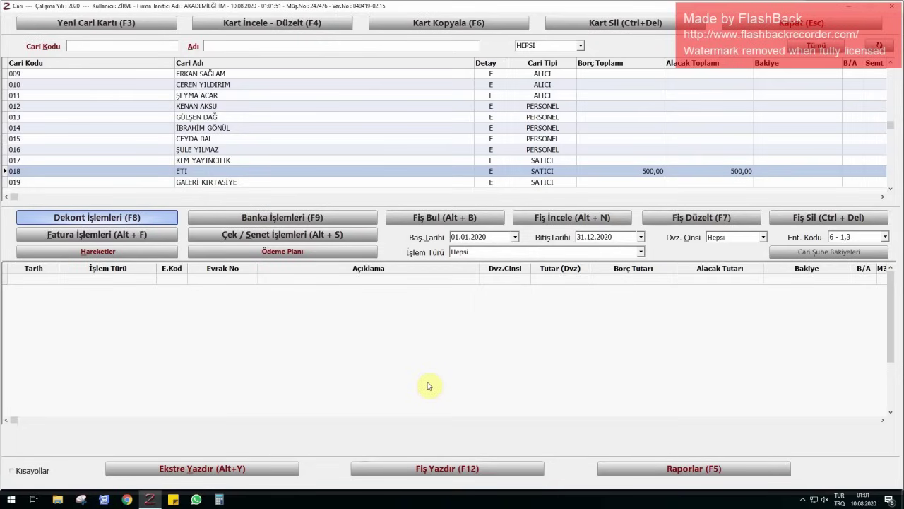
- Start a new Alacak Dekontu for supplier 019 GALERİ KIRTASİYE
click(222, 185)
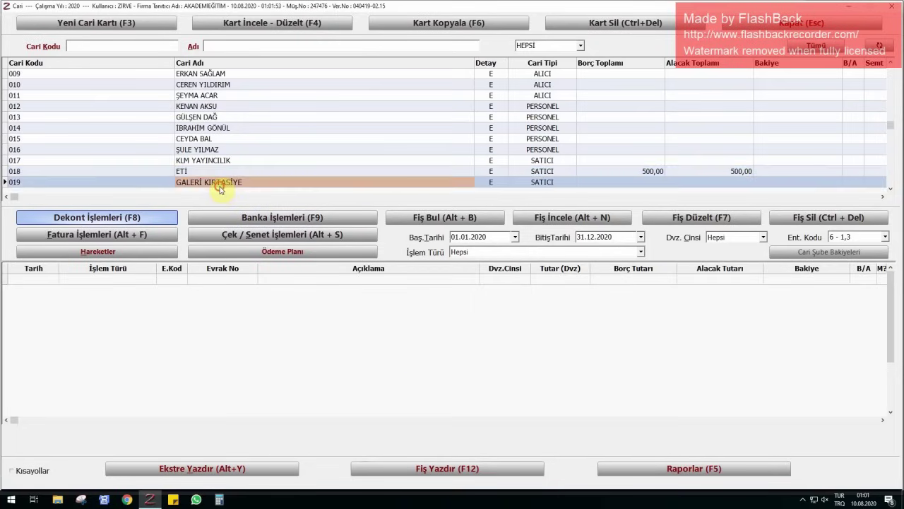
click(88, 217)
click(71, 228)
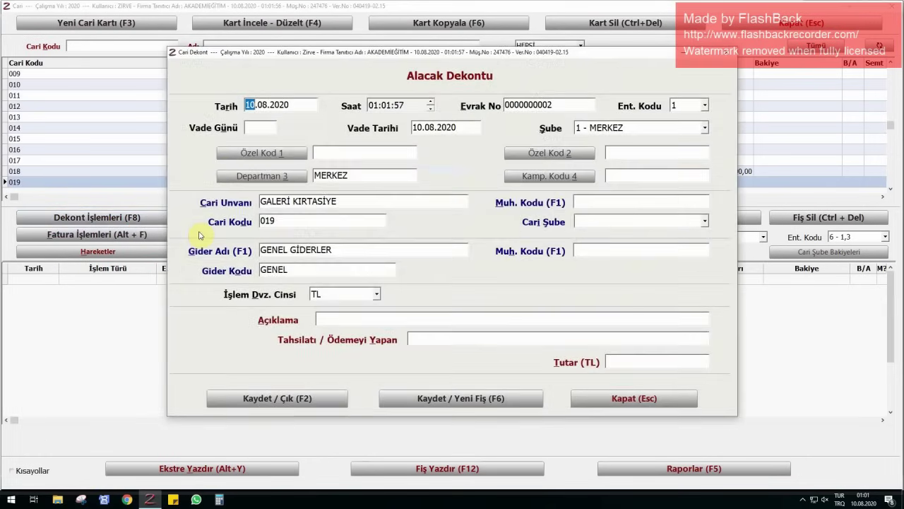
- Fill in date 01.07.2020, description AÇILIŞ and amount 200, then save the credit note
text(0107)
key(Return)
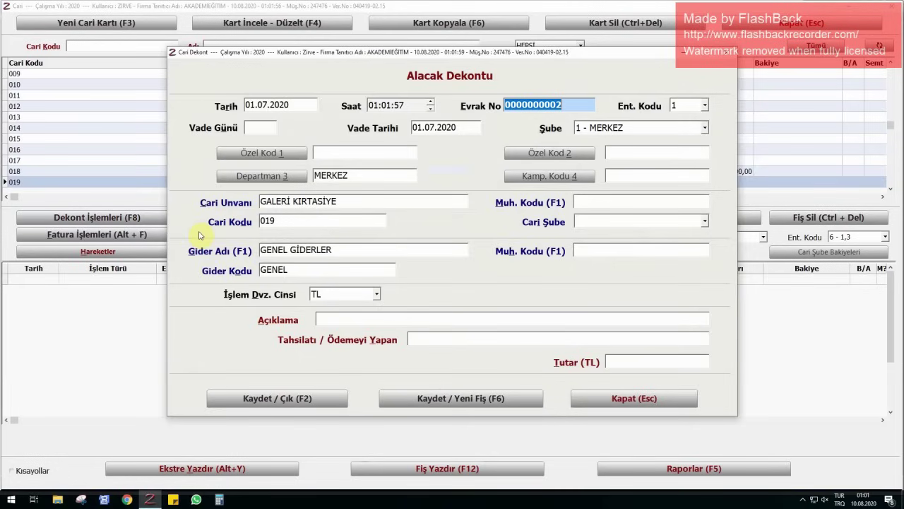
click(435, 322)
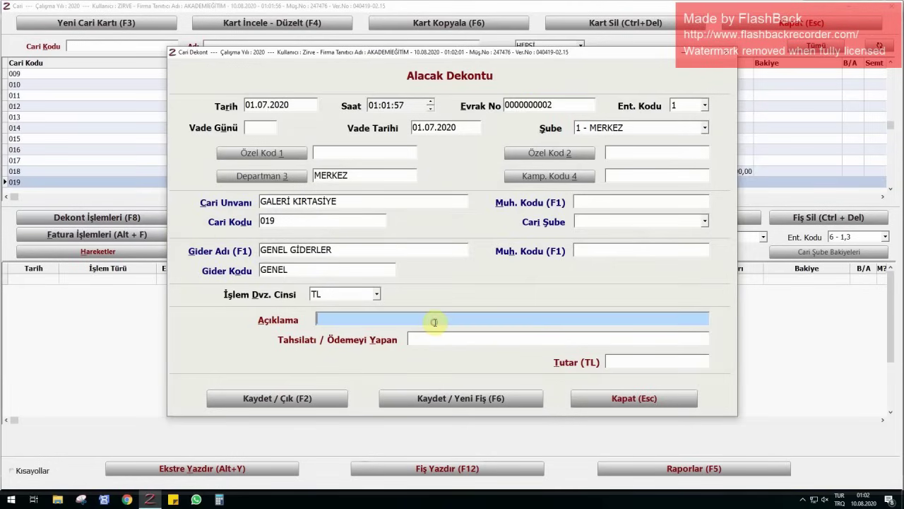
text(AÇILIŞ)
click(676, 364)
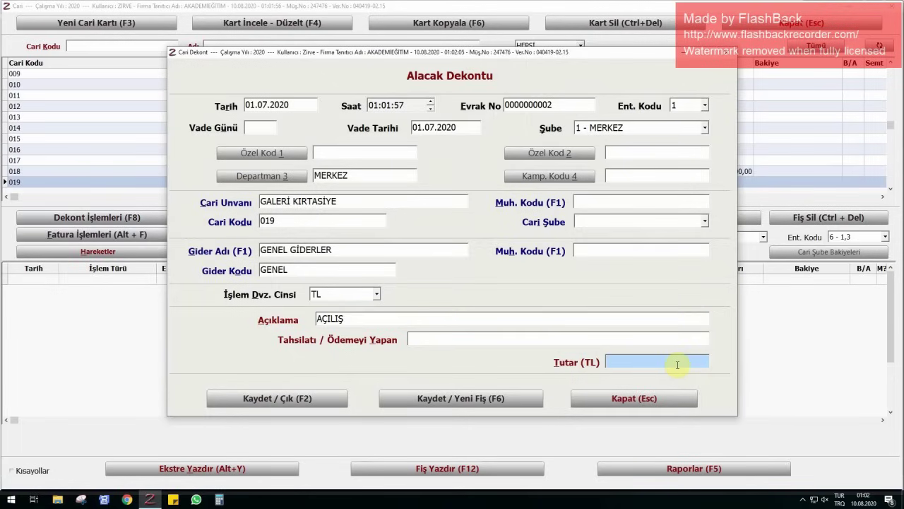
text(200)
key(Return)
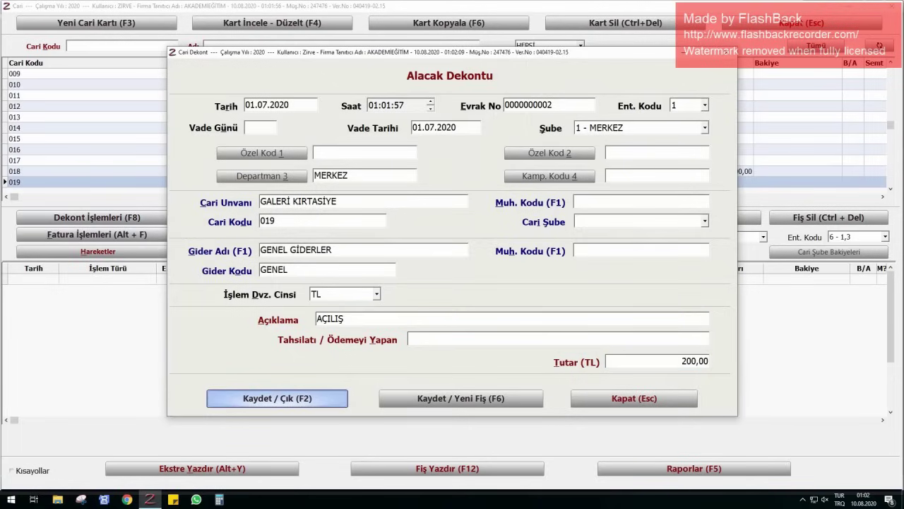
key(Return)
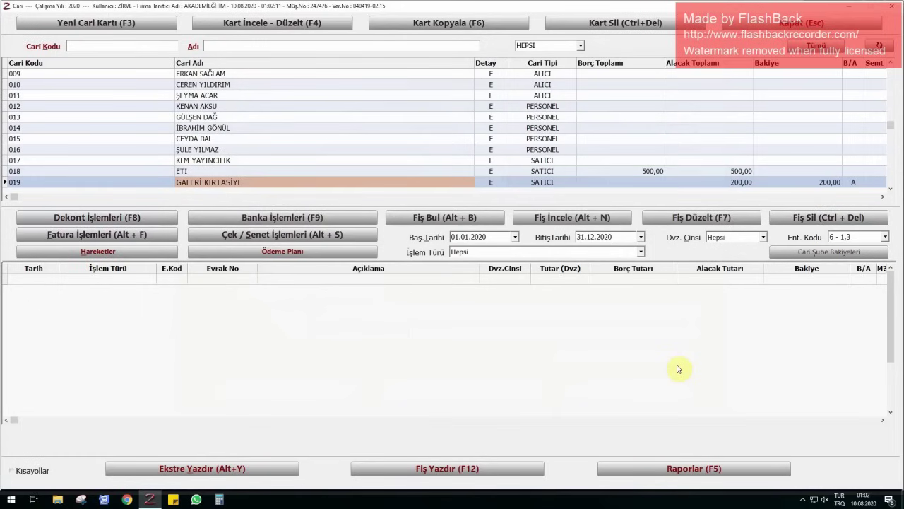
- Open a blank Cari Ödeme Makbuzu, document 02, for GALERİ KIRTASİYE (account 019)
click(853, 182)
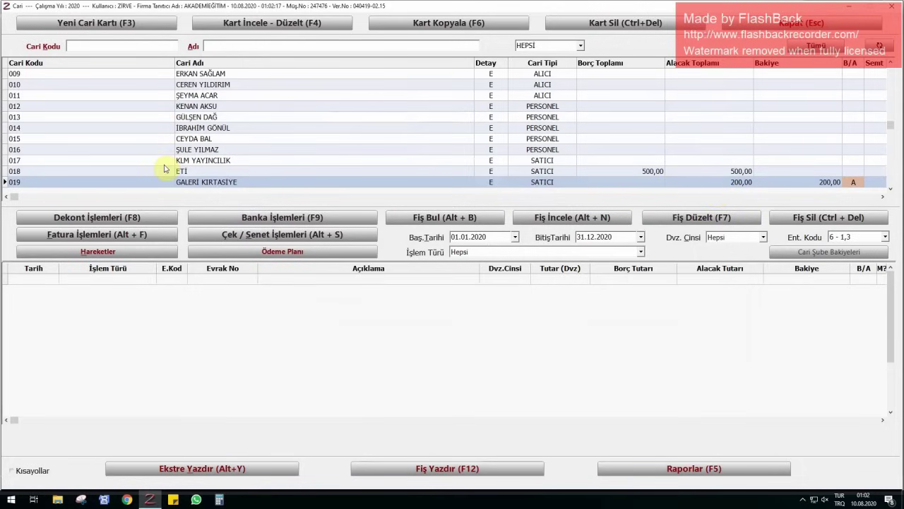
click(125, 217)
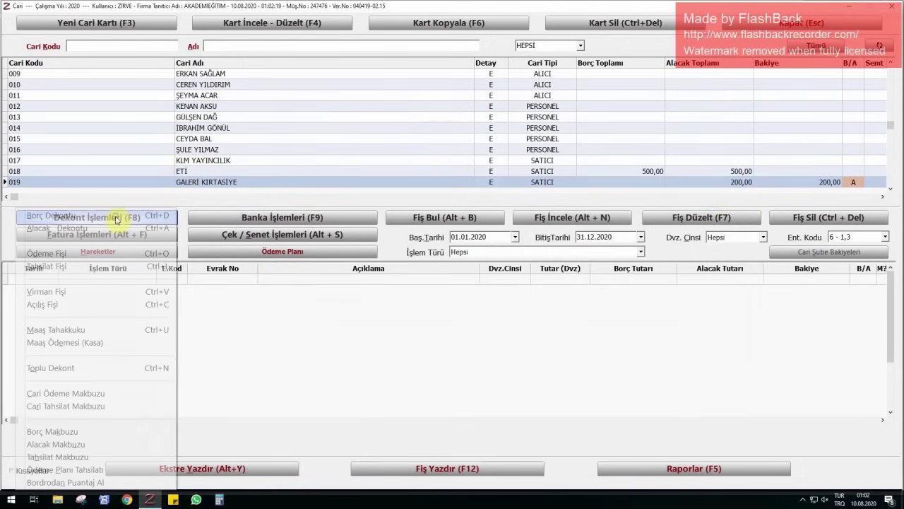
click(306, 183)
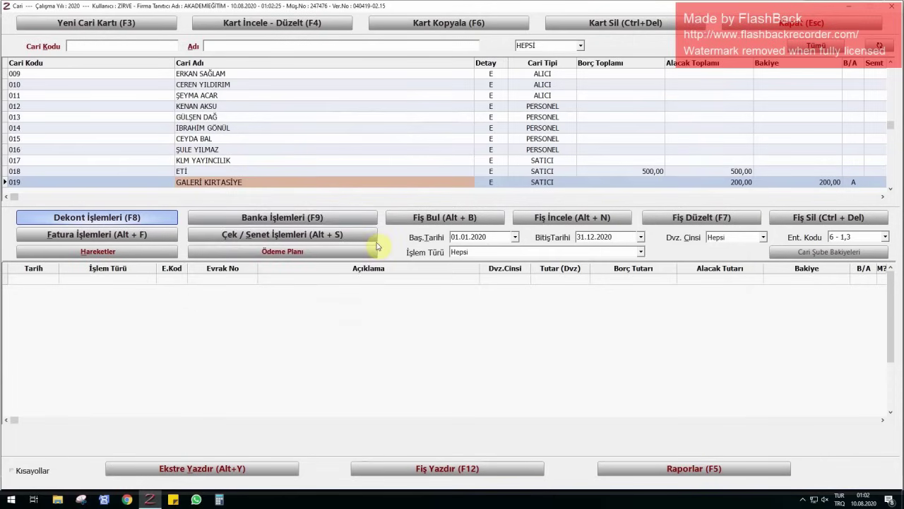
click(105, 218)
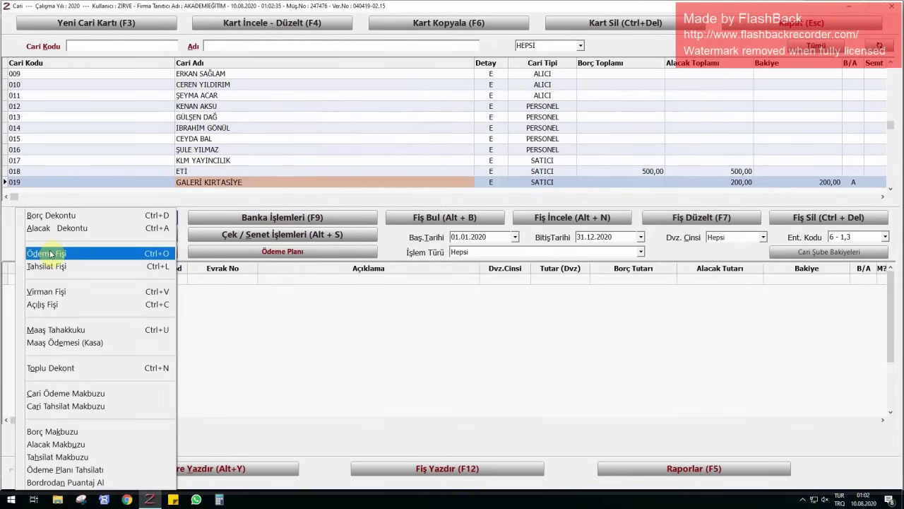
click(65, 393)
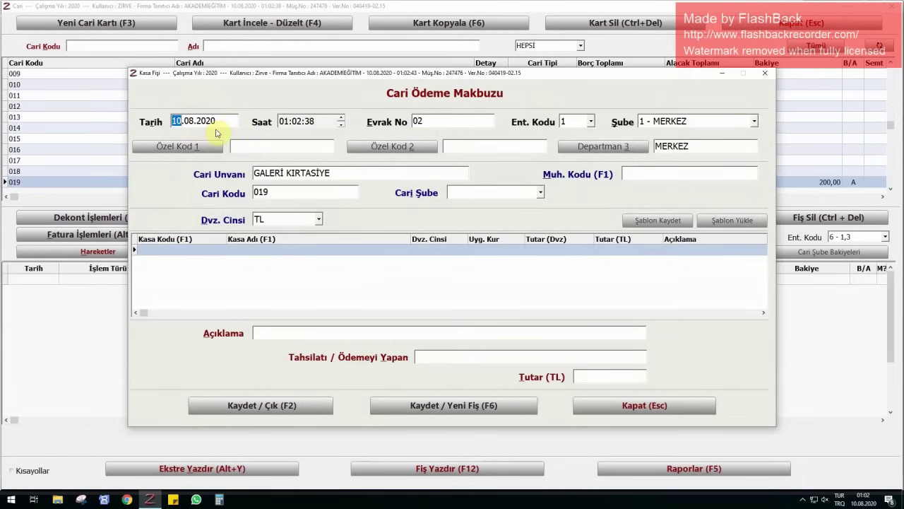
- Date the receipt 25.07.2020, number it 55236, and add a MERKEZ KASA cash line
text(2507)
key(Return)
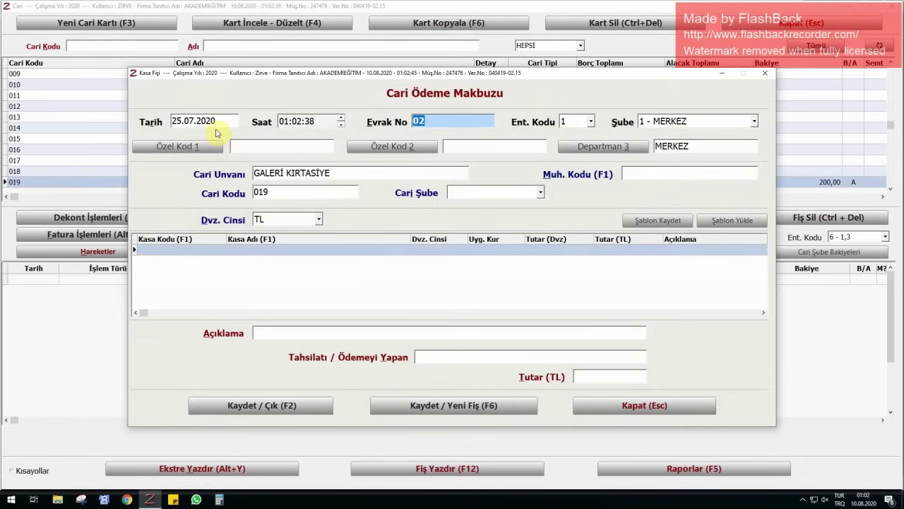
text(55236)
key(Return)
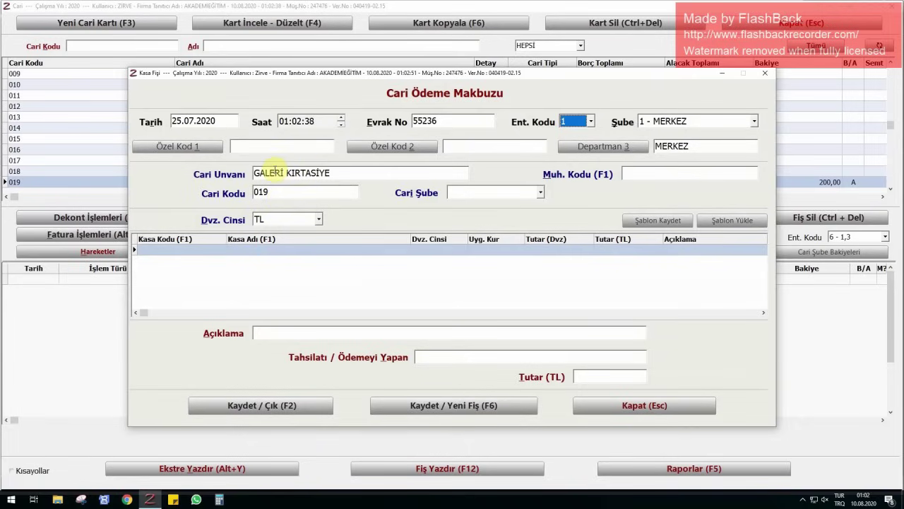
click(195, 250)
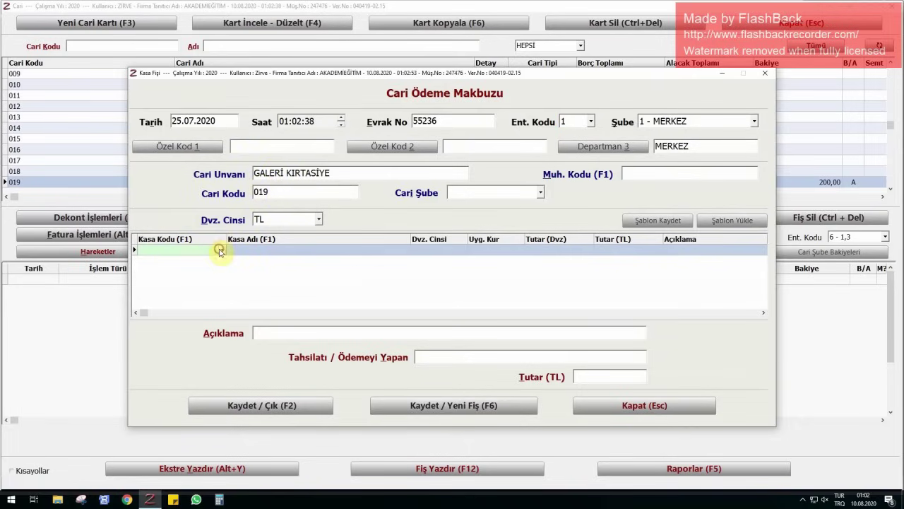
click(220, 252)
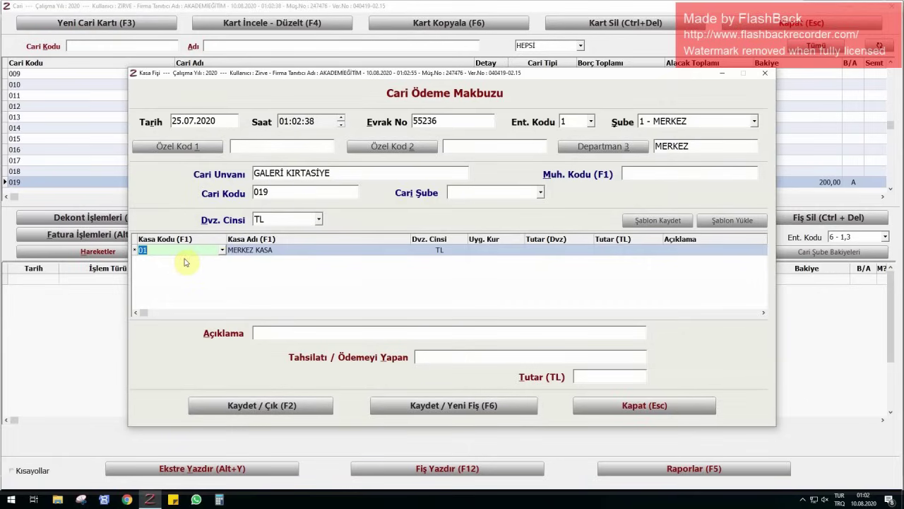
- Enter a 200,00 TL payment described CARİ HESABA MAHSUBEN and save with F2
click(624, 252)
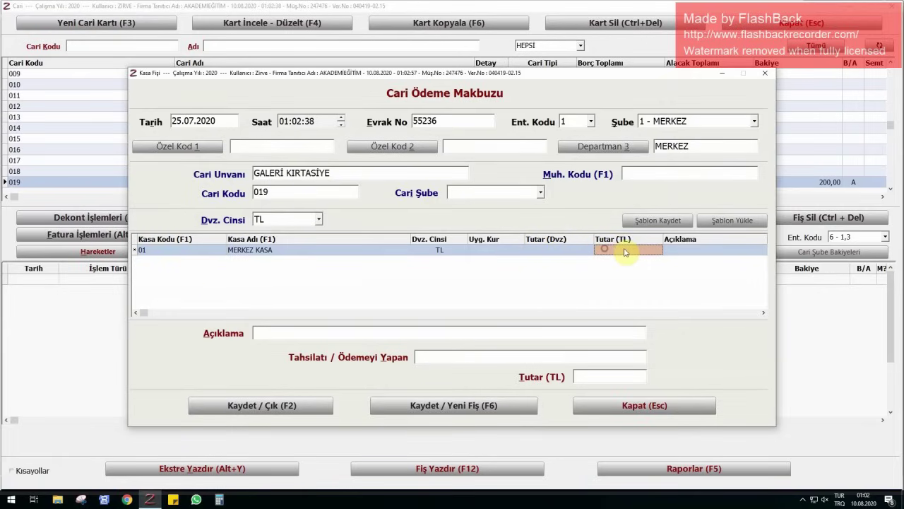
text(200)
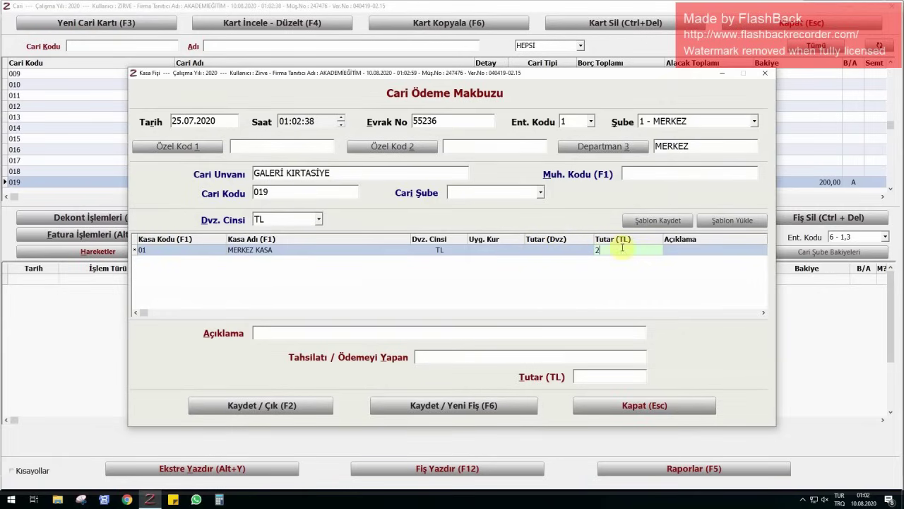
key(Return)
text(CARİ HESD)
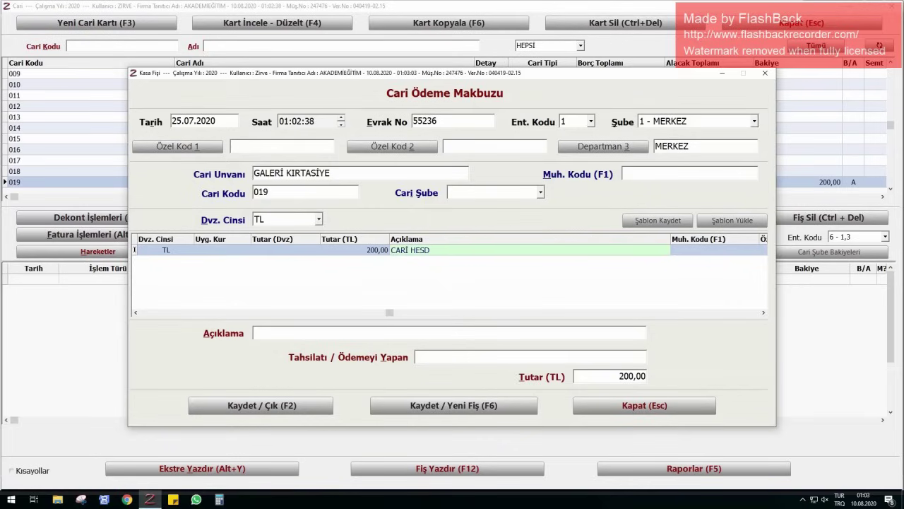
key(BackSpace)
text(ABA MAHSUBEN)
key(Return)
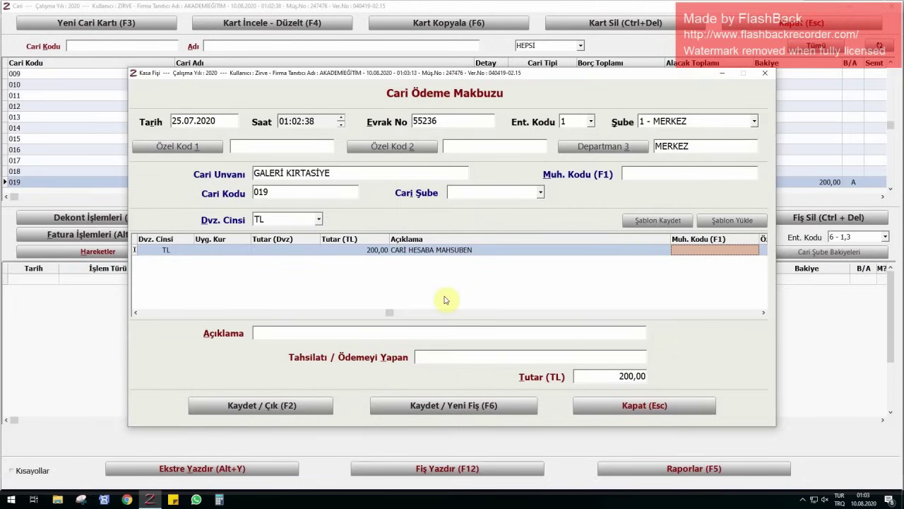
key(F2)
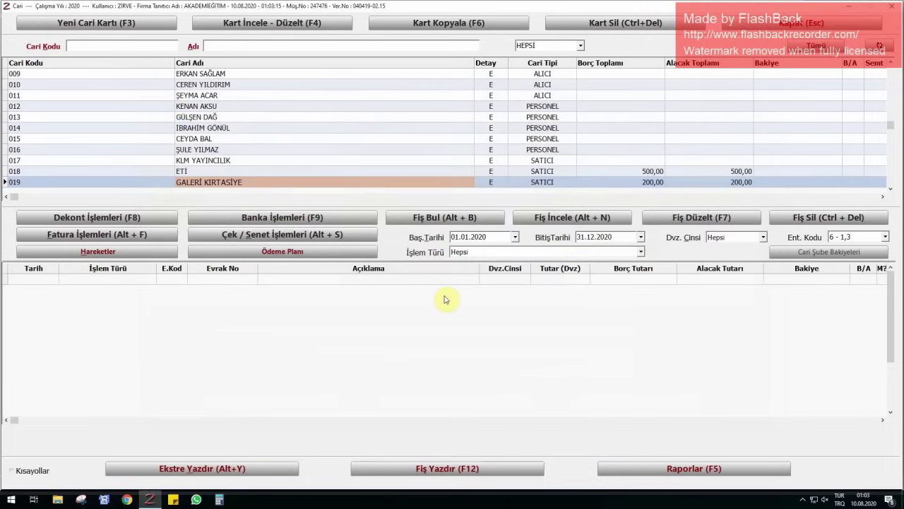
- Check GALERİ KIRTASİYE's matching debit and credit totals, close the Cari list, and open Banka
drag(645, 181, 695, 185)
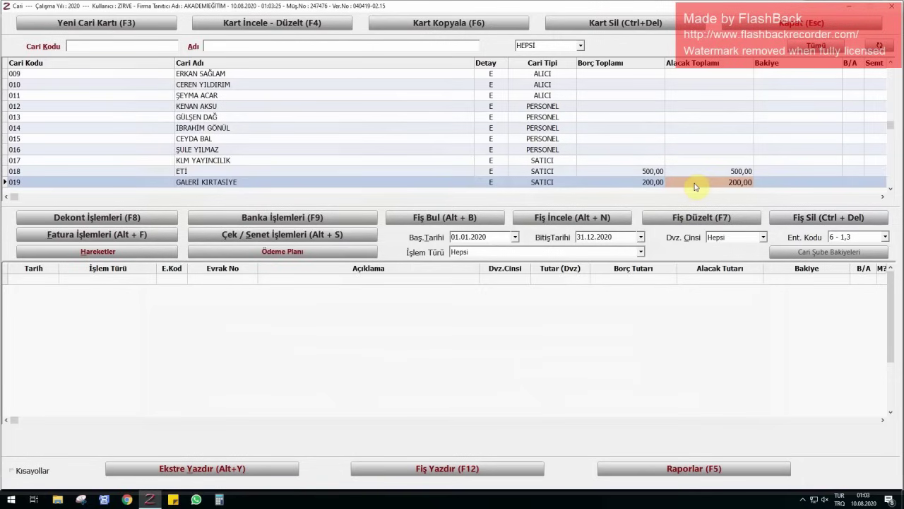
click(777, 22)
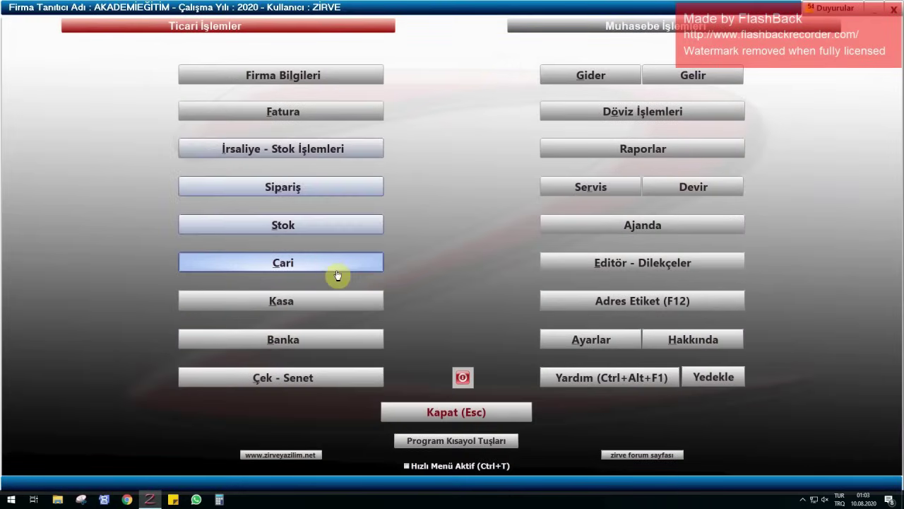
click(337, 337)
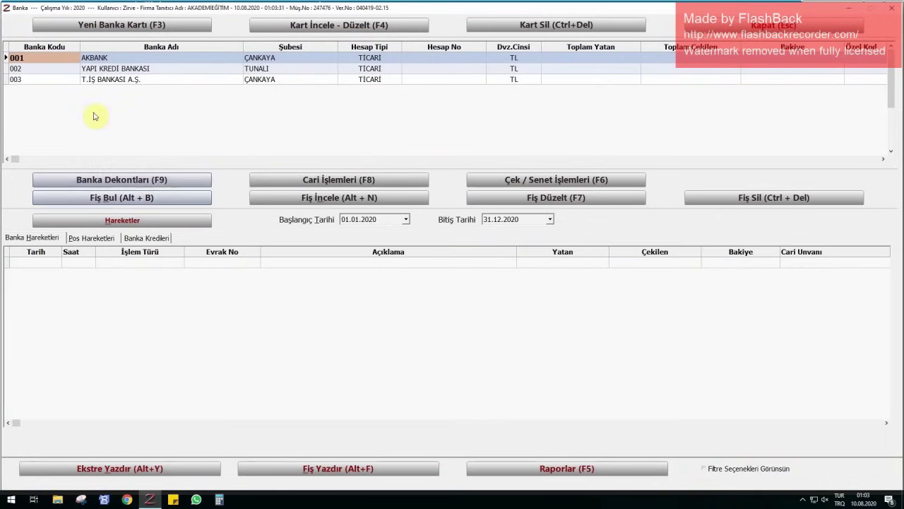
- Select AKBANK and start a new Banka Açılış Fişi opening-balance voucher
click(101, 59)
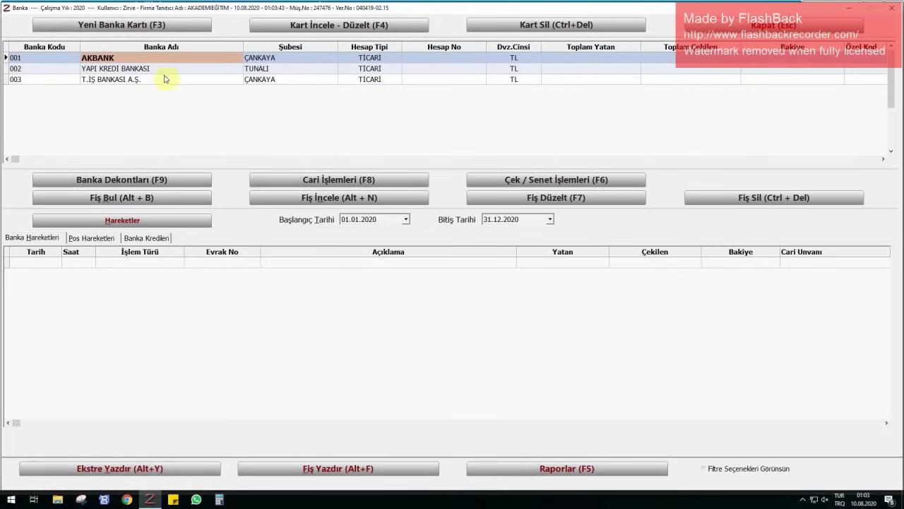
click(106, 182)
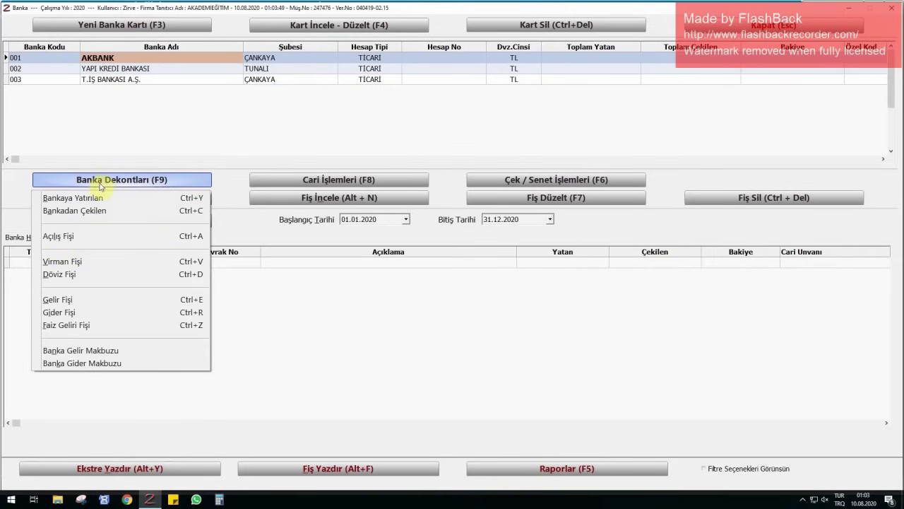
click(70, 236)
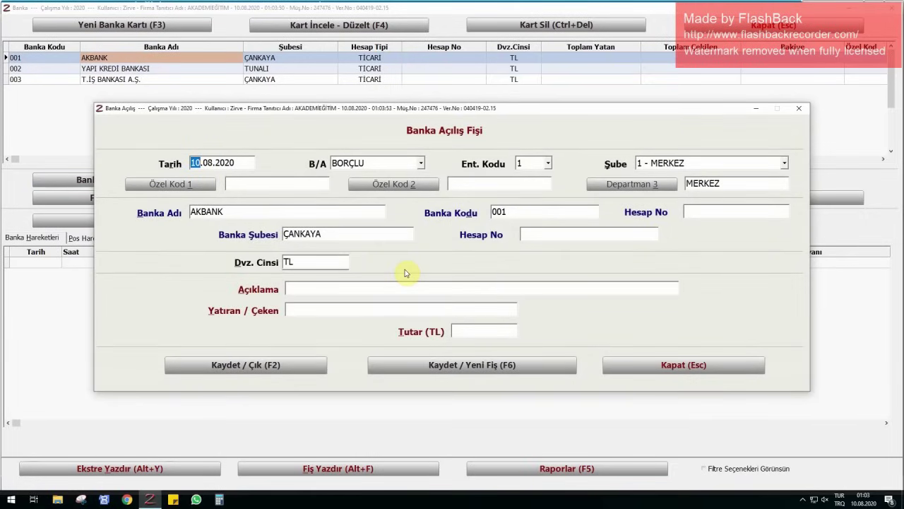
- Fill the AKBANK opening voucher with date 30.06.2020, AÇILIŞ BAKİYESİ and 20.000,00 TL
text(3006)
key(Return)
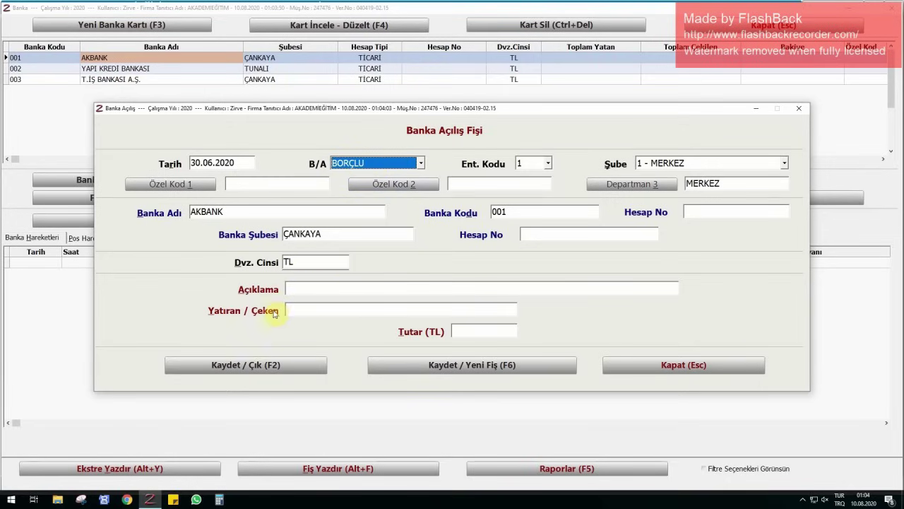
click(327, 286)
text(AÇIL)
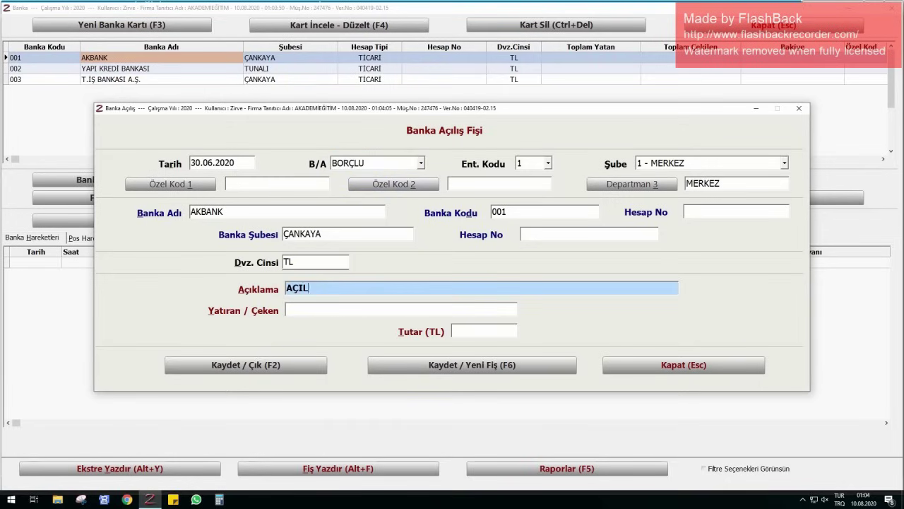
text(IŞ BAKİYESİ)
key(Return)
key(Return)
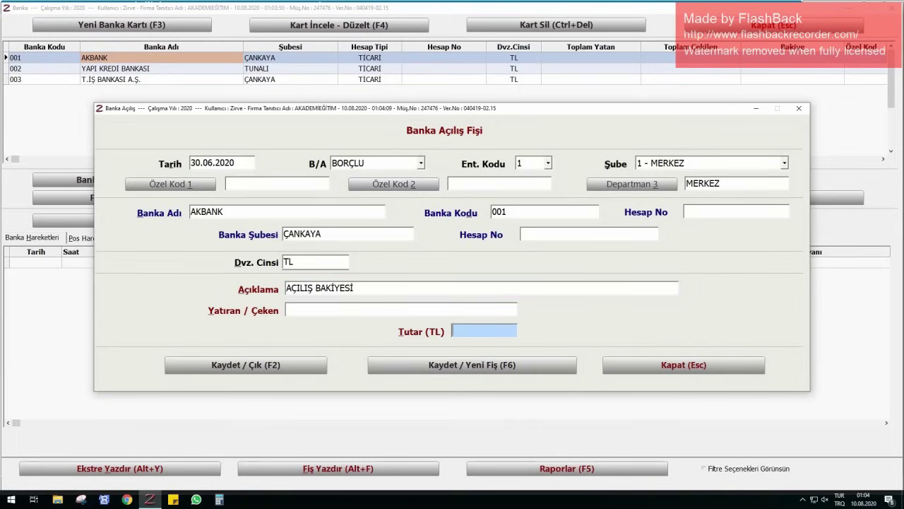
text(20000)
key(Return)
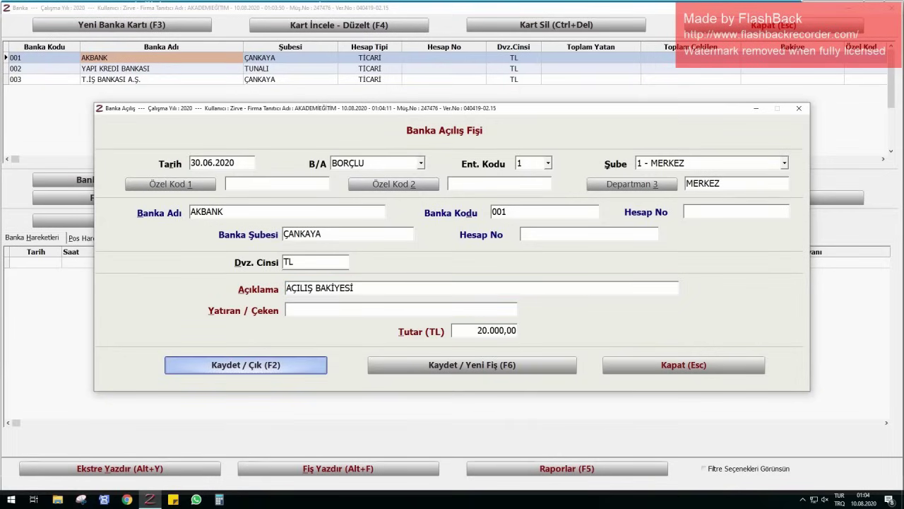
key(Return)
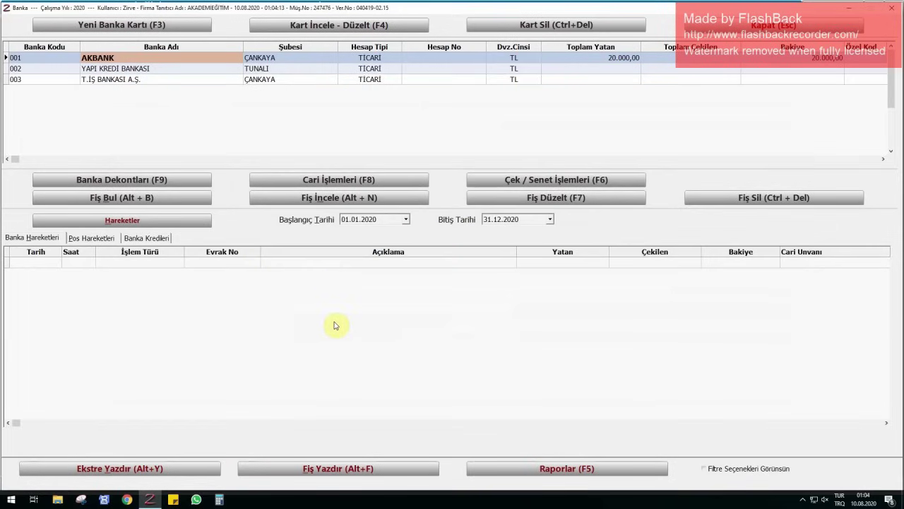
- Check AKBANK's 20.000,00 TL balance and start a Bankaya Yatırılan deposit voucher from MERKEZ KASA
click(775, 60)
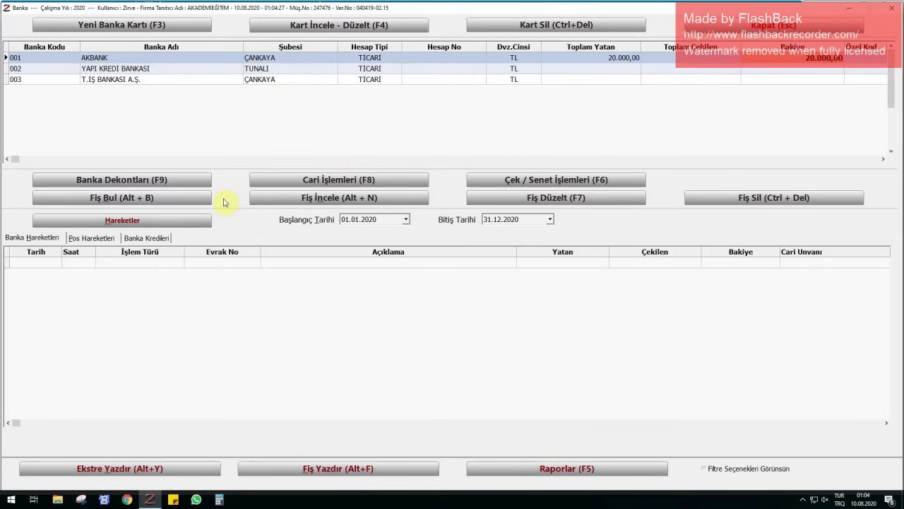
click(114, 180)
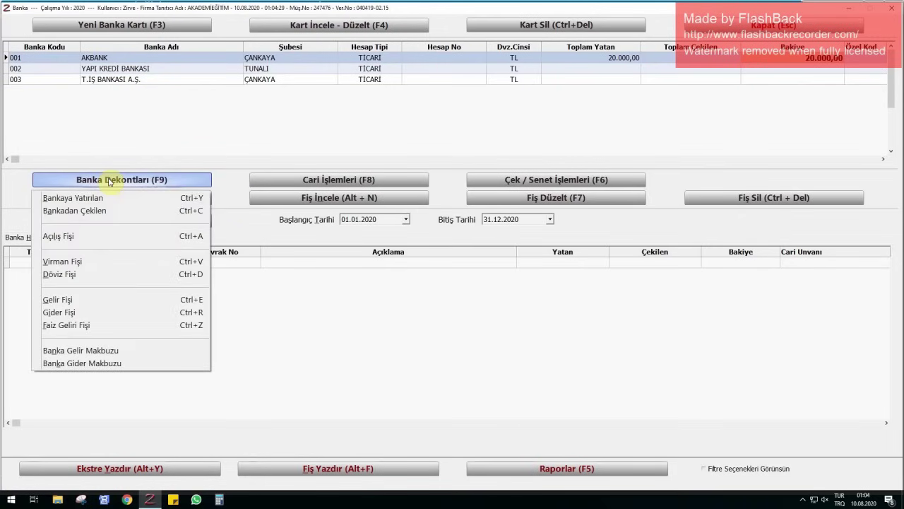
click(73, 198)
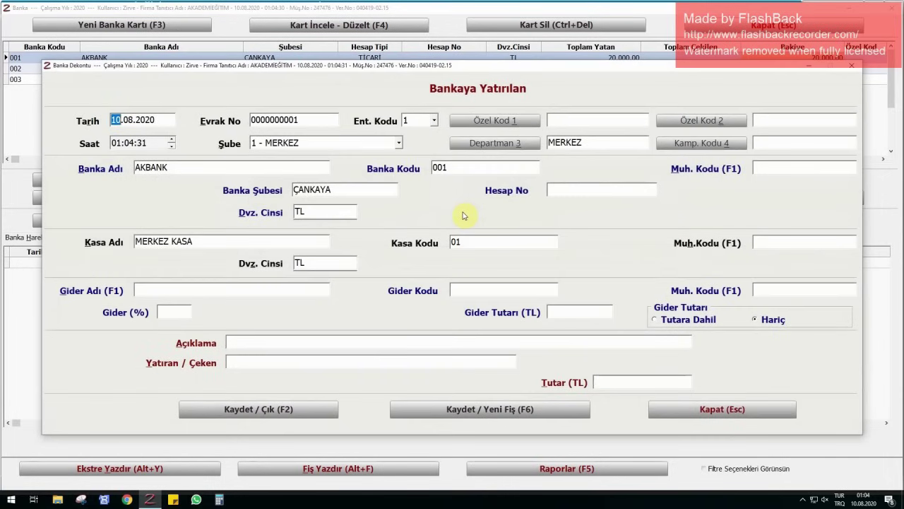
- Save a 13.000,00 TL 'NAKİT YATIRILAN' deposit dated 06.07.2020, entering the depositor's name
text(0607)
key(Return)
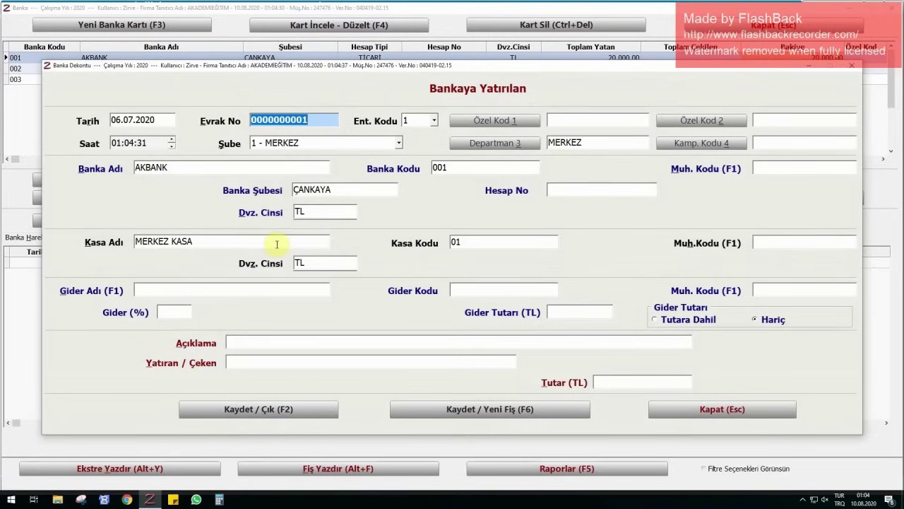
click(274, 345)
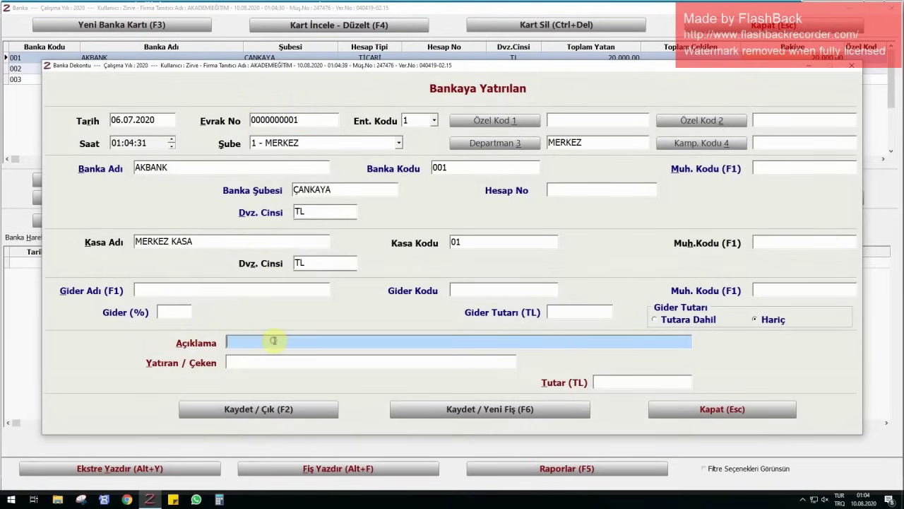
text(NAKİT YATIRILAN)
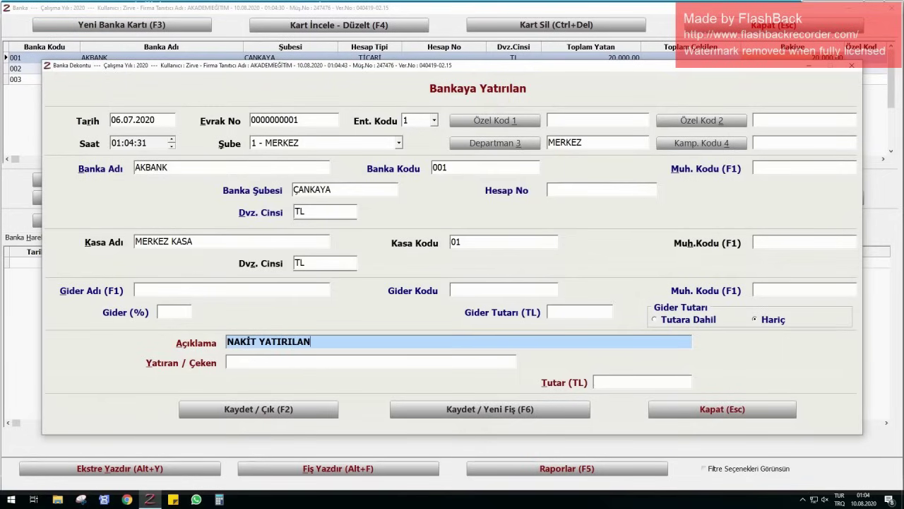
key(Return)
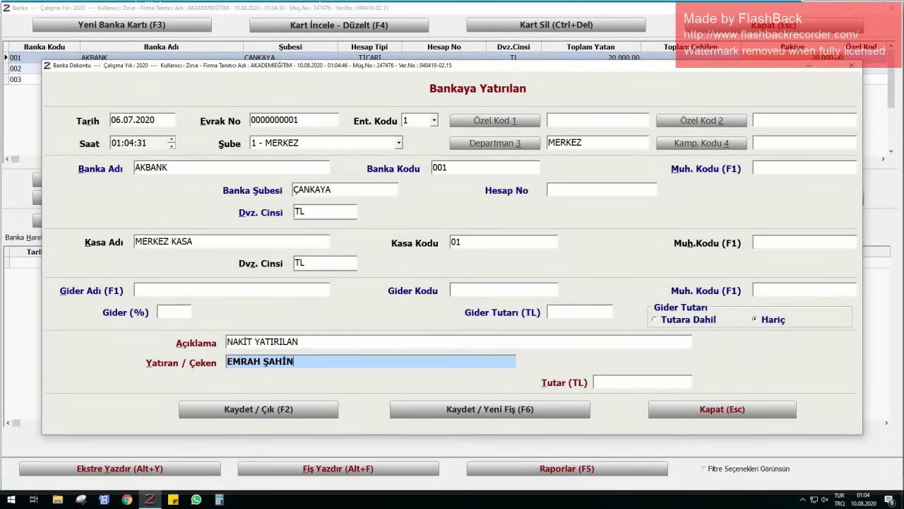
key(Return)
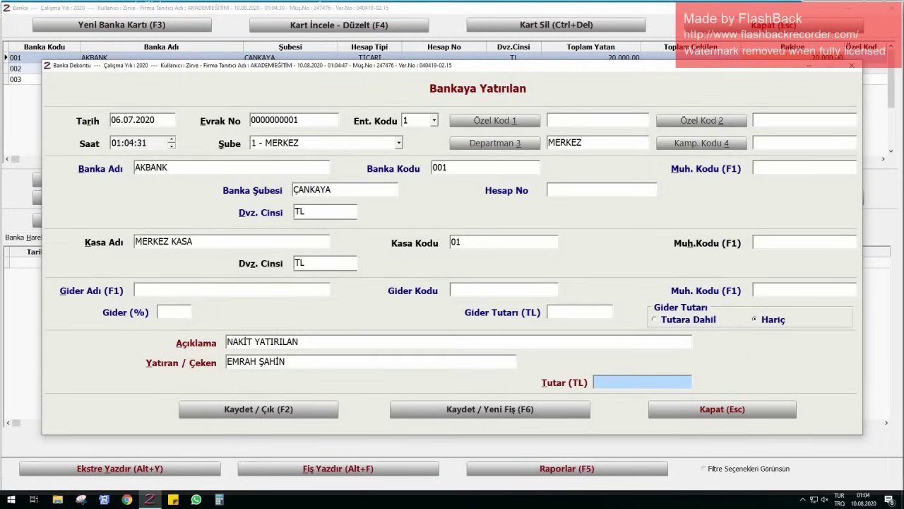
text(13.)
text(00)
text(0)
key(Return)
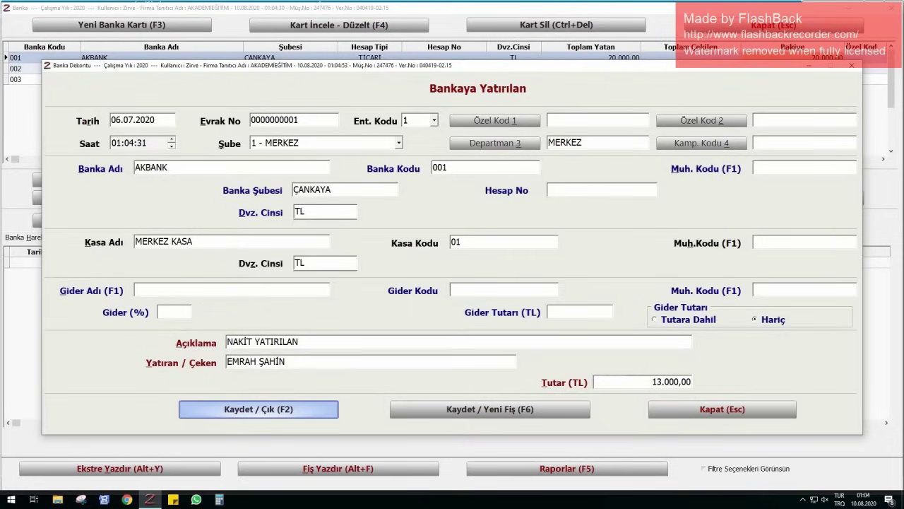
key(Return)
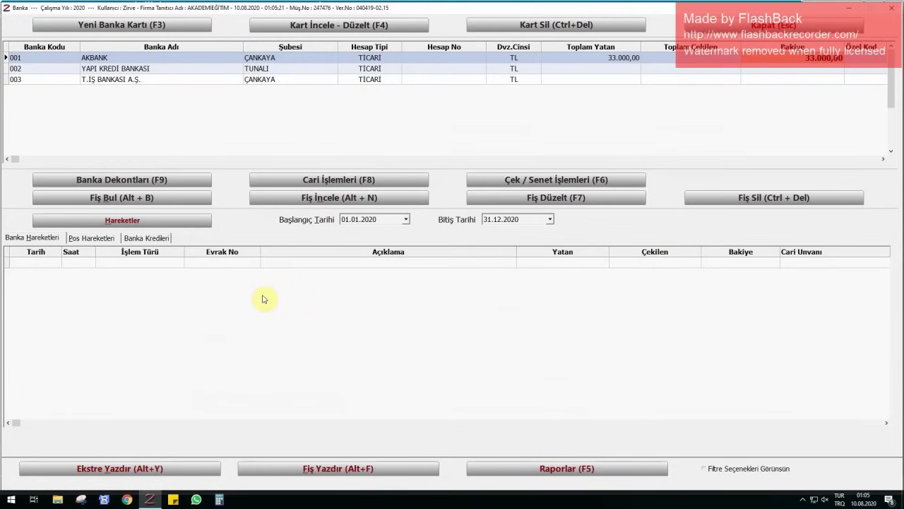
- Start an outgoing transfer dated 06.07.2020 to the employee's account
click(351, 181)
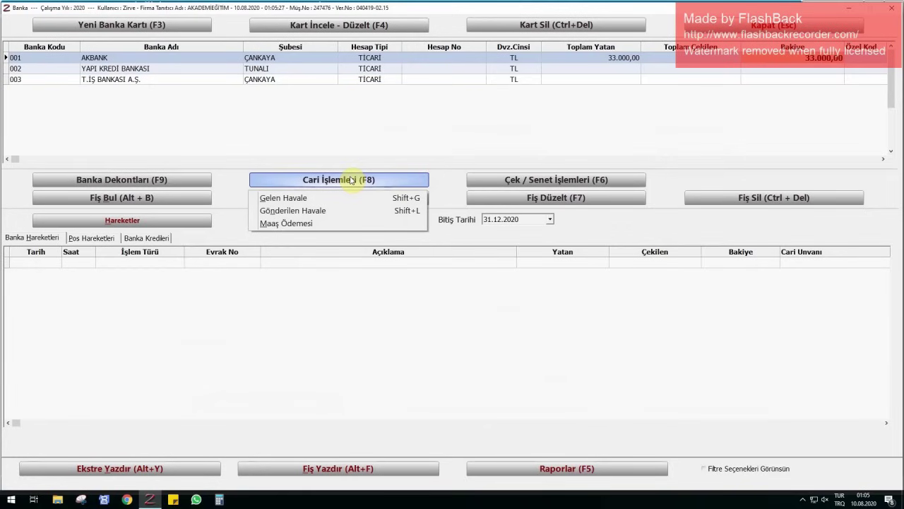
click(306, 210)
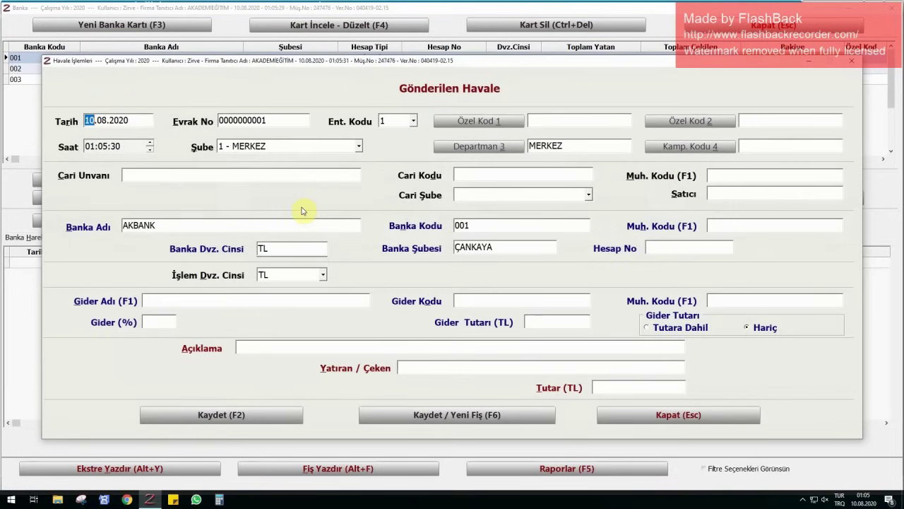
text(0607)
key(Return)
click(246, 178)
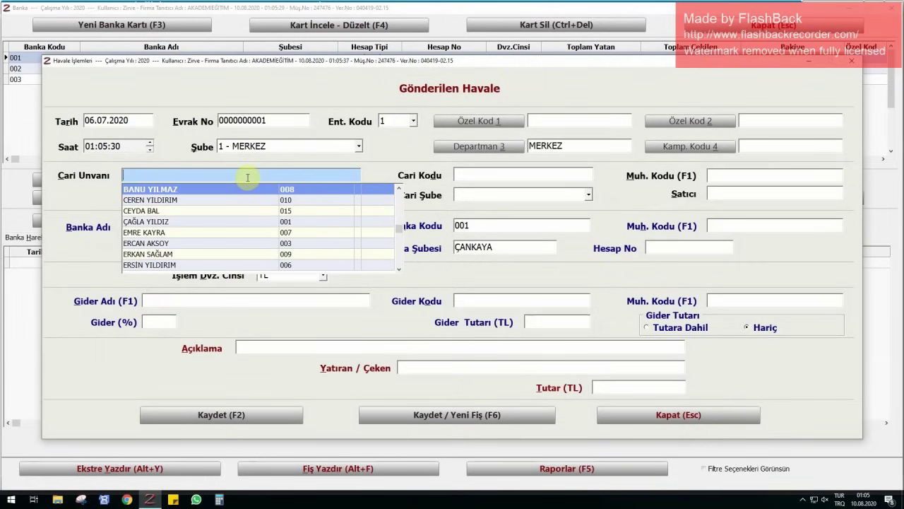
text(KENAN)
key(Return)
key(Return)
key(Return)
key(Return)
key(Return)
key(Return)
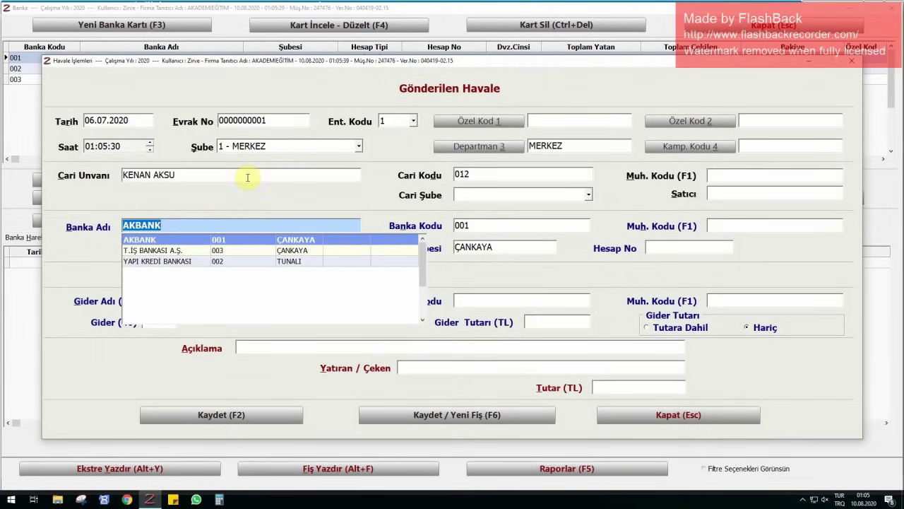
- Describe the transfer as 'HAZİRAN 2020 MAAŞ ÖDEMESİ', enter 4.000,00 TL and save it
key(Return)
key(Return)
key(Return)
key(Return)
key(Return)
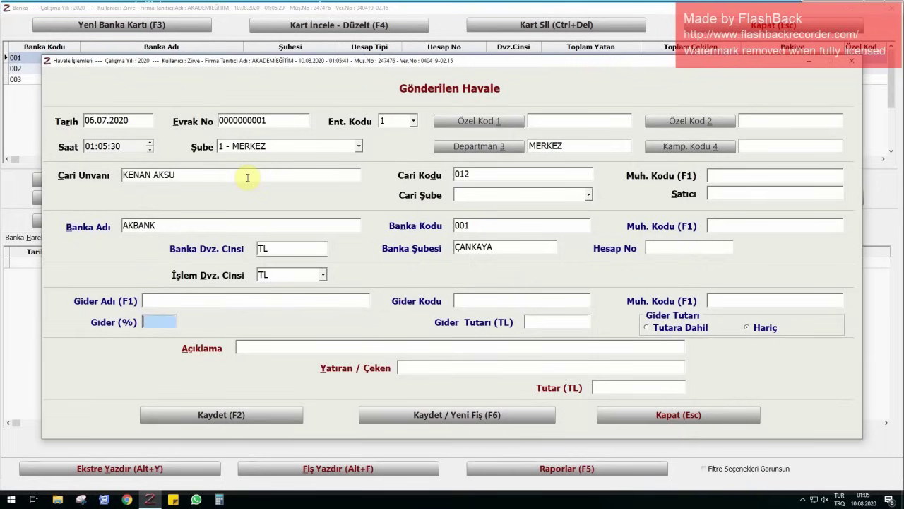
text(HA)
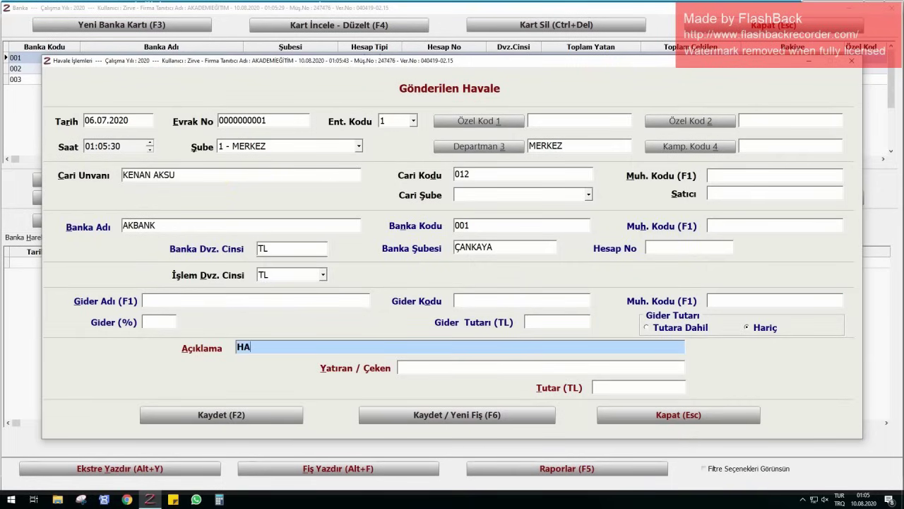
text(ZİRAN 2020 MAAŞ )
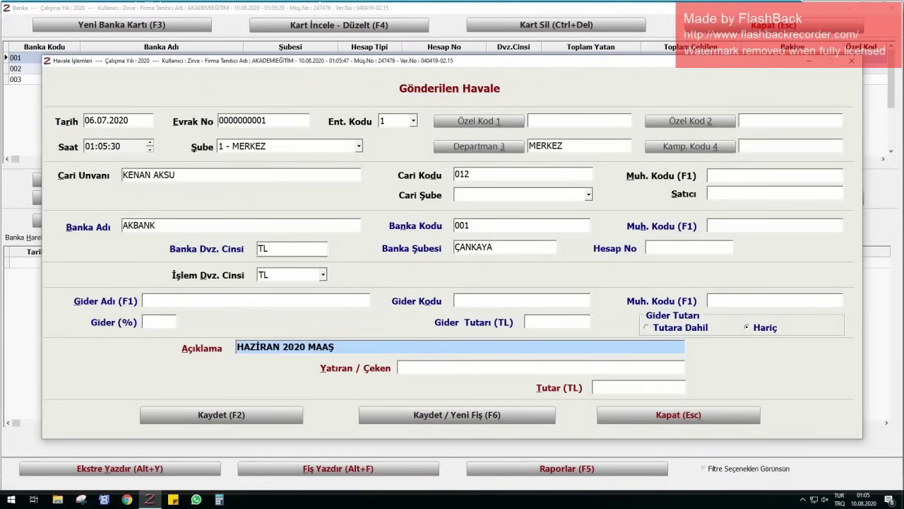
text(ÖDEMES)
text(İ)
key(Return)
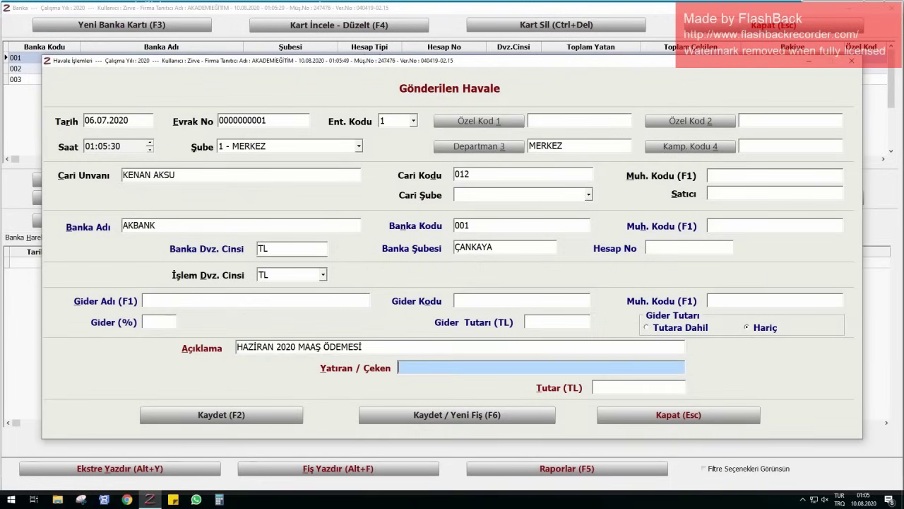
key(Return)
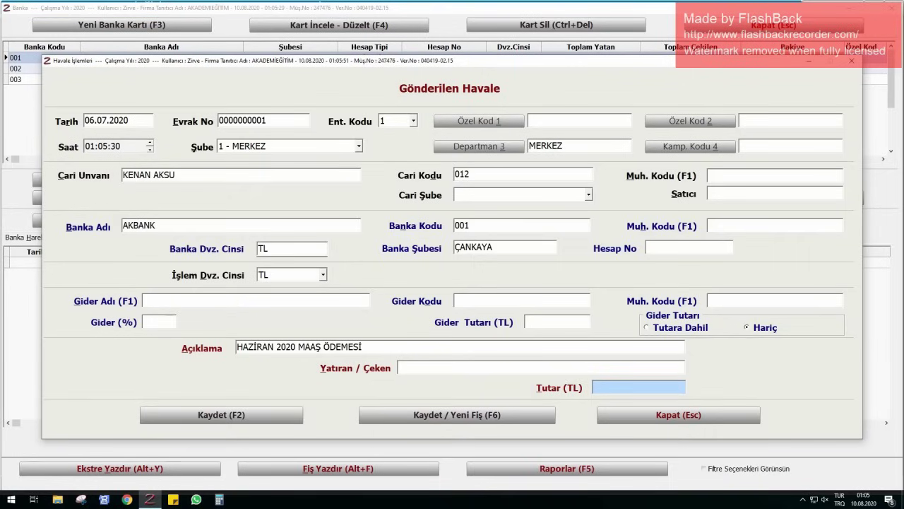
text(4000)
key(Return)
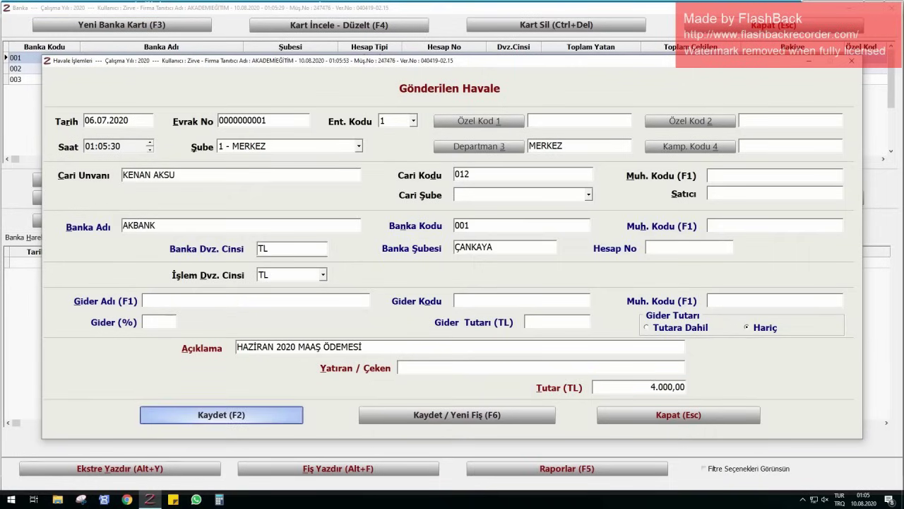
key(Return)
key(Escape)
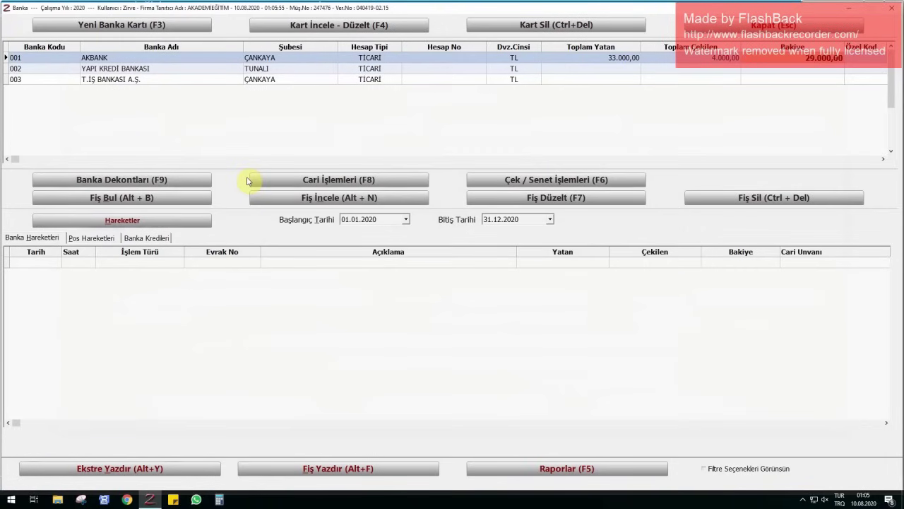
- Leave the bank module and start an Alacak Dekontu for the employee in current accounts
click(774, 25)
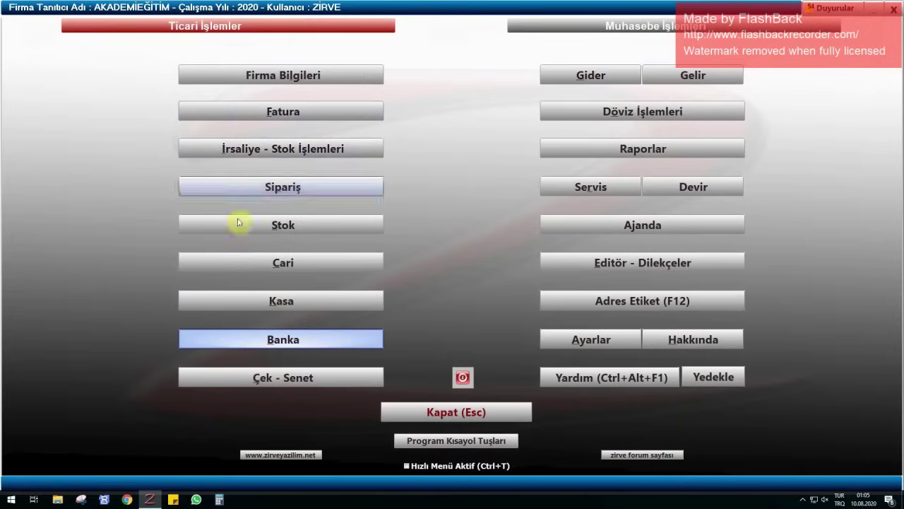
click(282, 267)
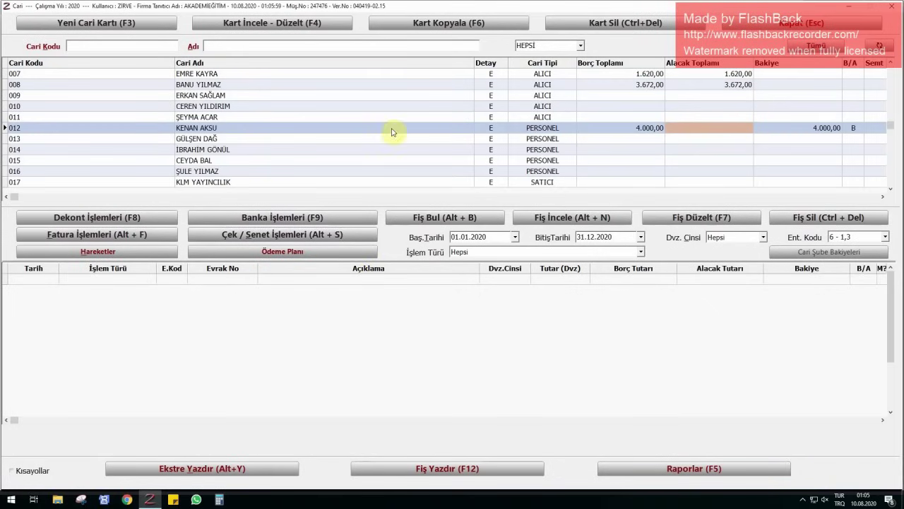
click(858, 128)
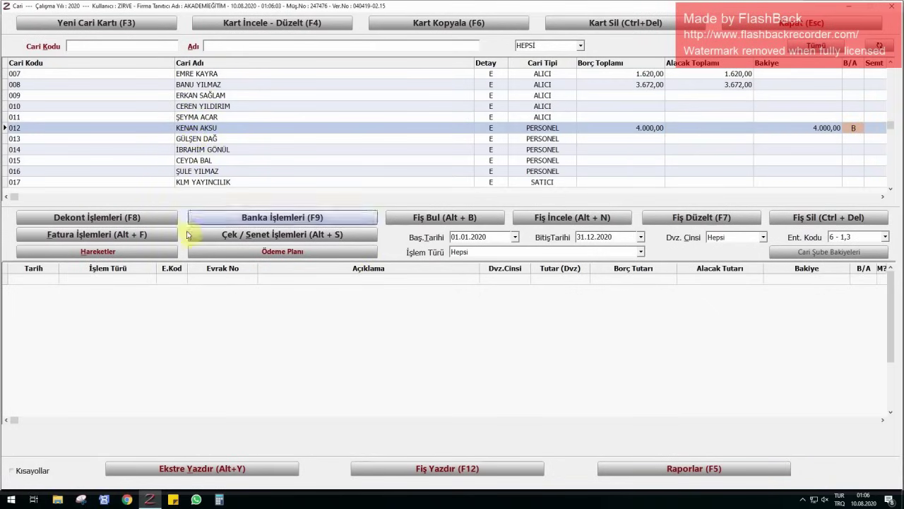
click(147, 218)
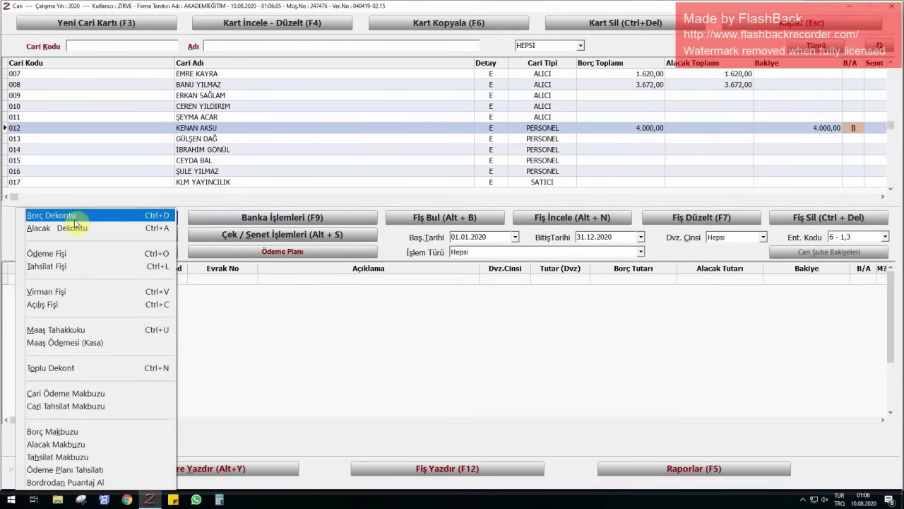
click(71, 228)
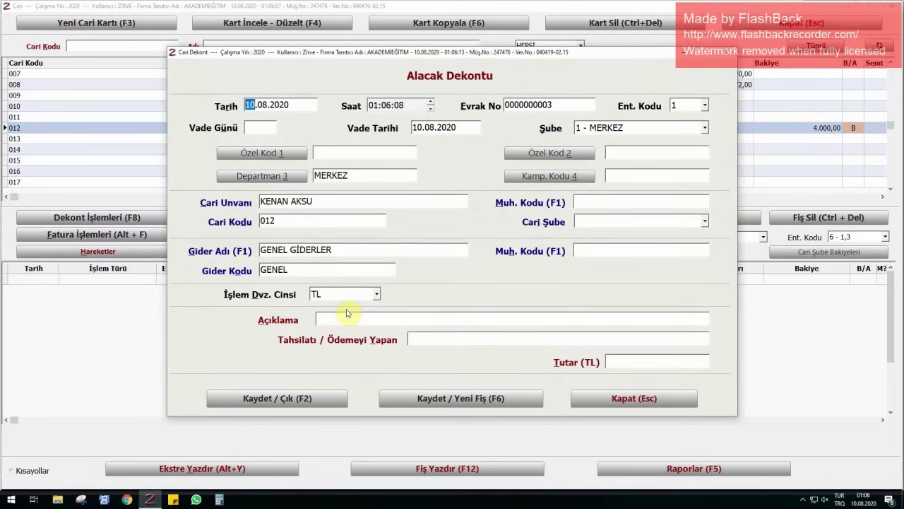
- Save the 06.07.2020 credit voucher 'MAAŞ ÖDEMESİ İÇİN' for 4.000,00 TL
text(0607)
key(Return)
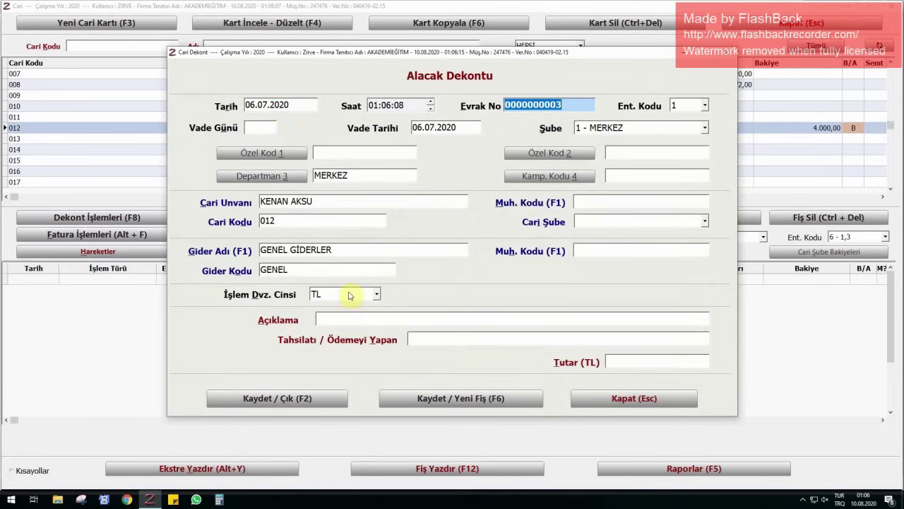
click(407, 322)
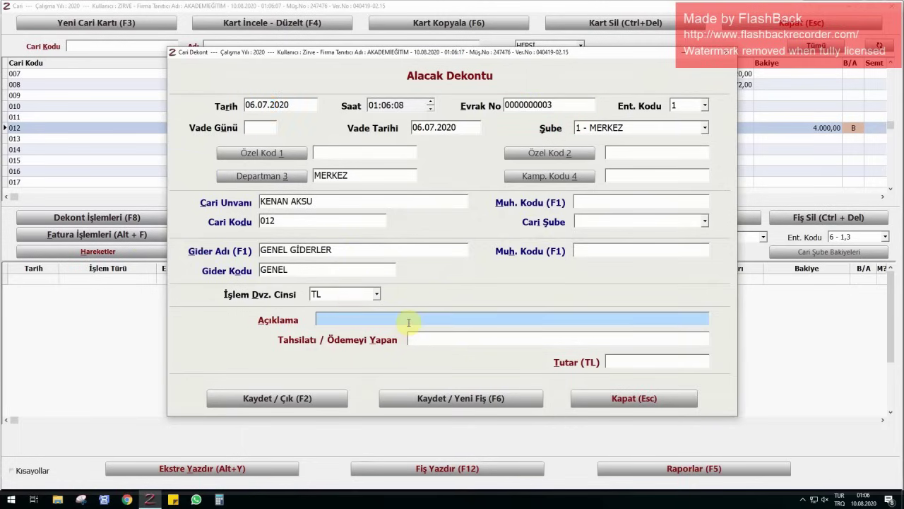
text(MAAŞ ÖDEMESİ İ)
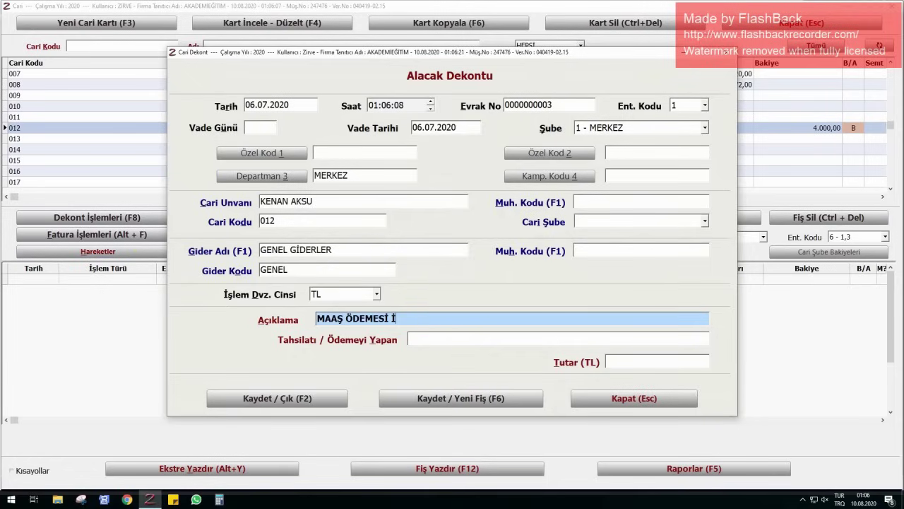
text(ÇİN)
key(BackSpace)
key(BackSpace)
key(BackSpace)
text(ÇİN)
key(BackSpace)
text(NN)
key(Return)
key(Return)
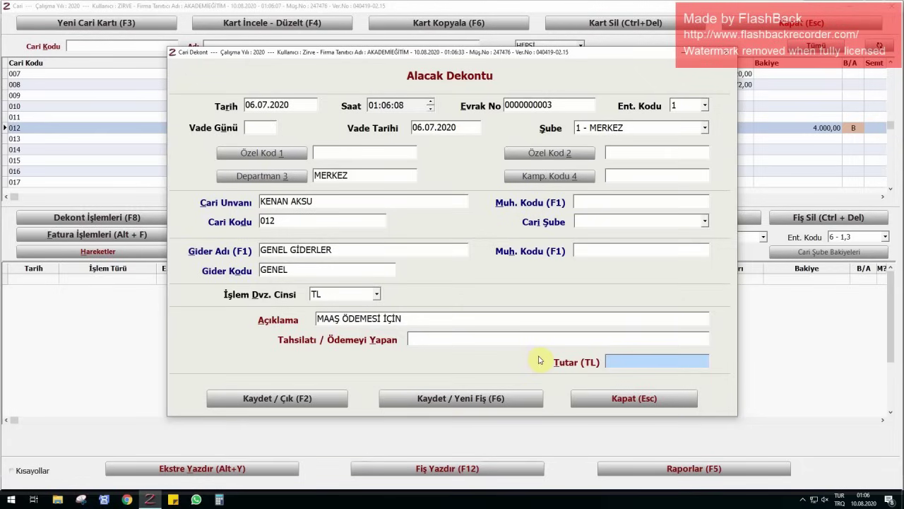
text(4000)
key(Return)
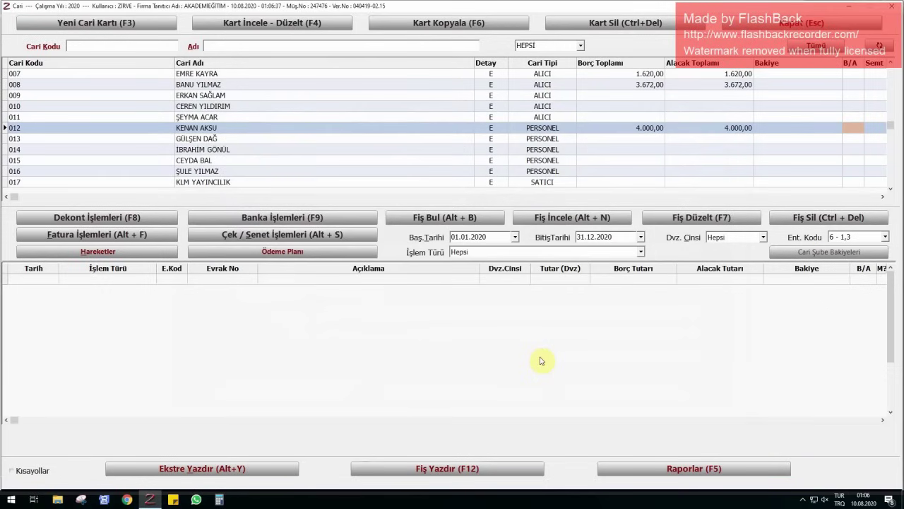
click(633, 127)
- Select personnel account 013 and start a new Alacak Dekontu
click(683, 127)
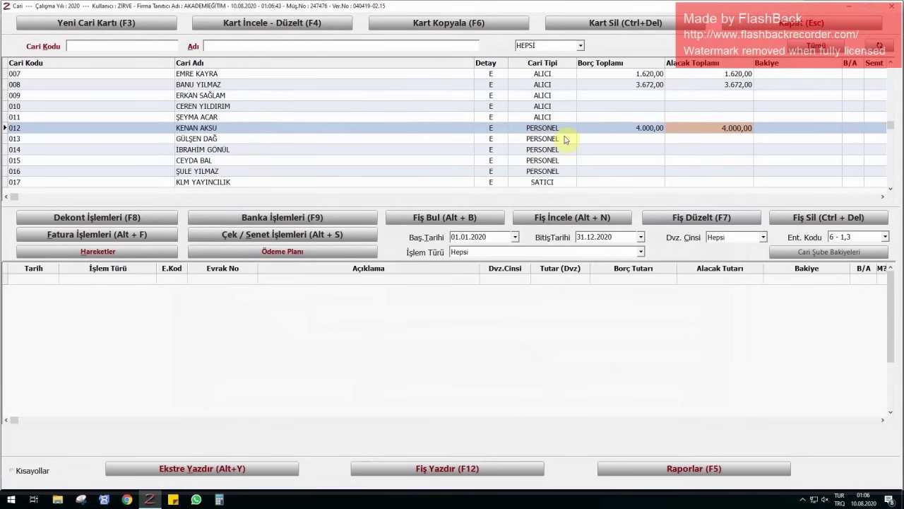
click(234, 139)
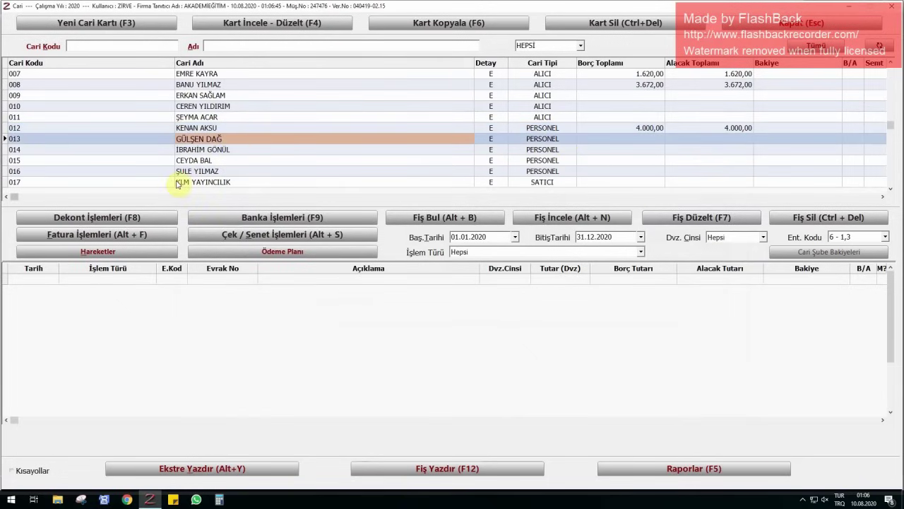
click(68, 216)
click(67, 228)
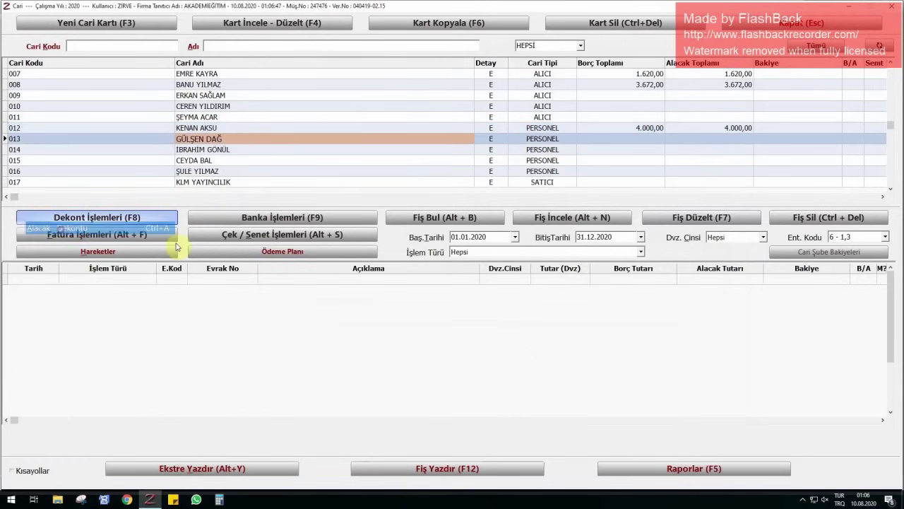
- Save the voucher dated 06.07.2020, described 'MAAŞ ÖDEMESİ İÇİN', for 3.500,00 TL
text(0706)
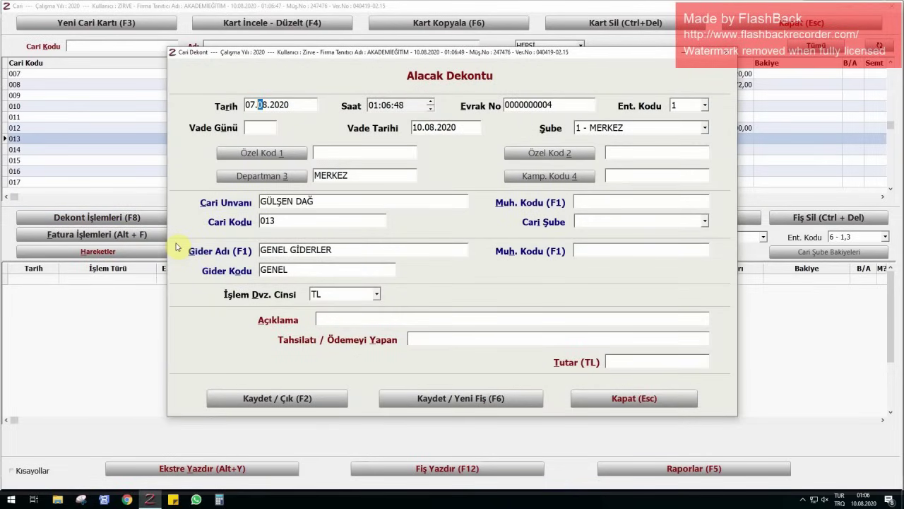
key(Return)
key(shift+Tab)
text(0607)
key(Return)
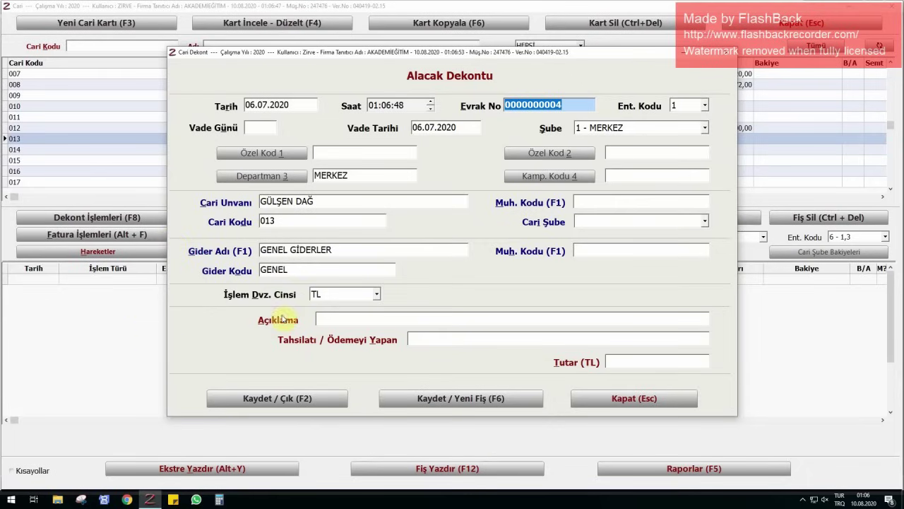
click(337, 317)
text(MAA)
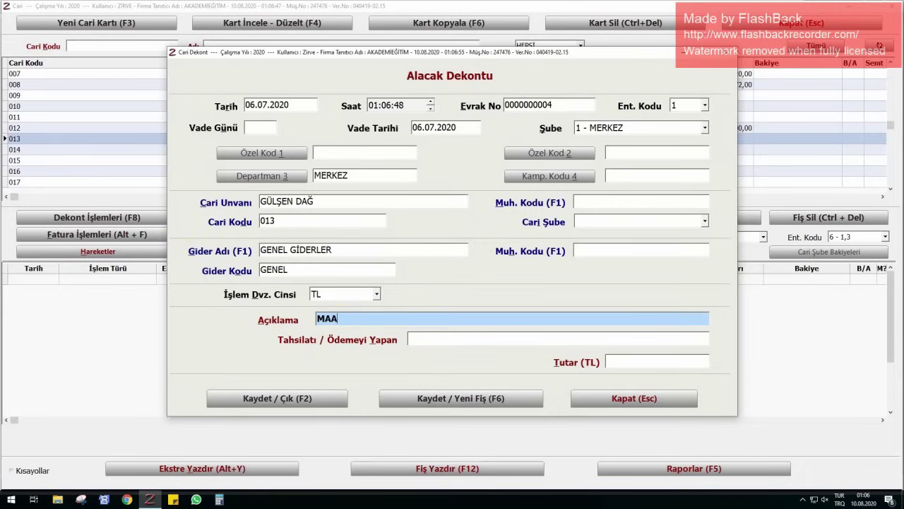
text(Ş ÖDEMESİ İÇİN)
key(Return)
key(Return)
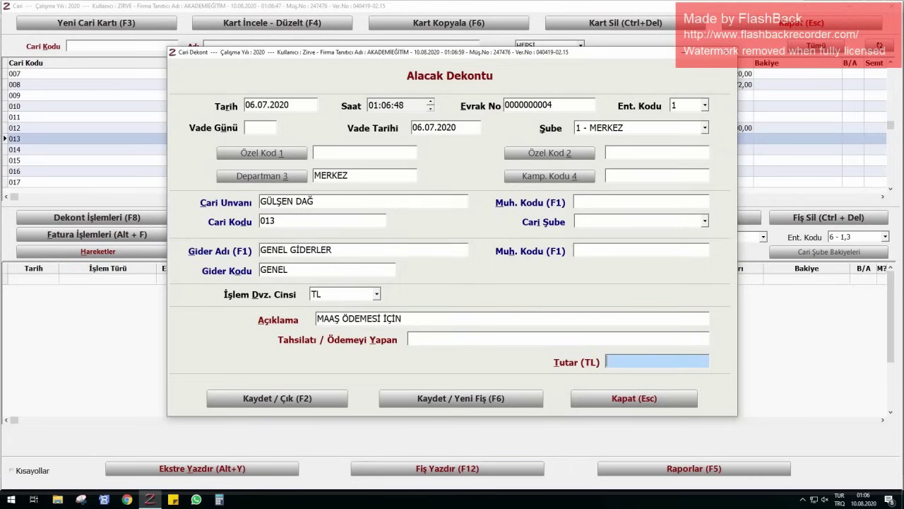
text(3.500)
key(Return)
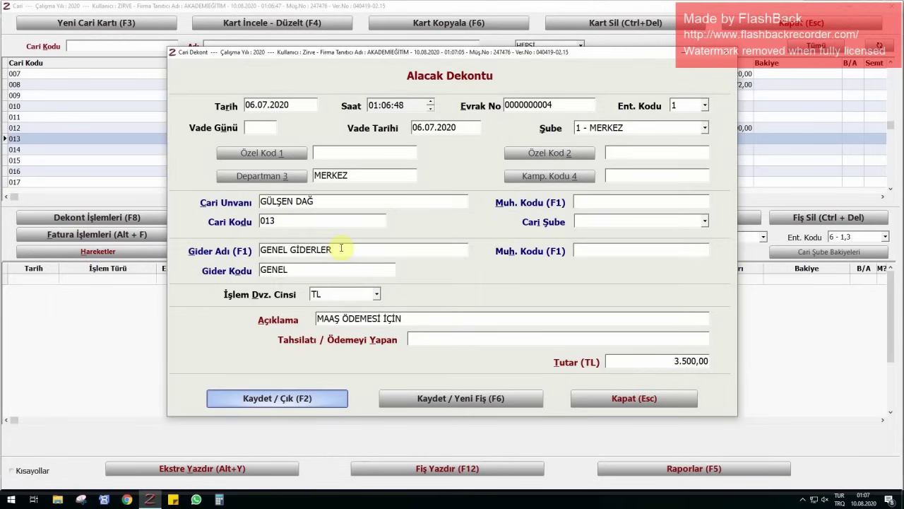
click(309, 399)
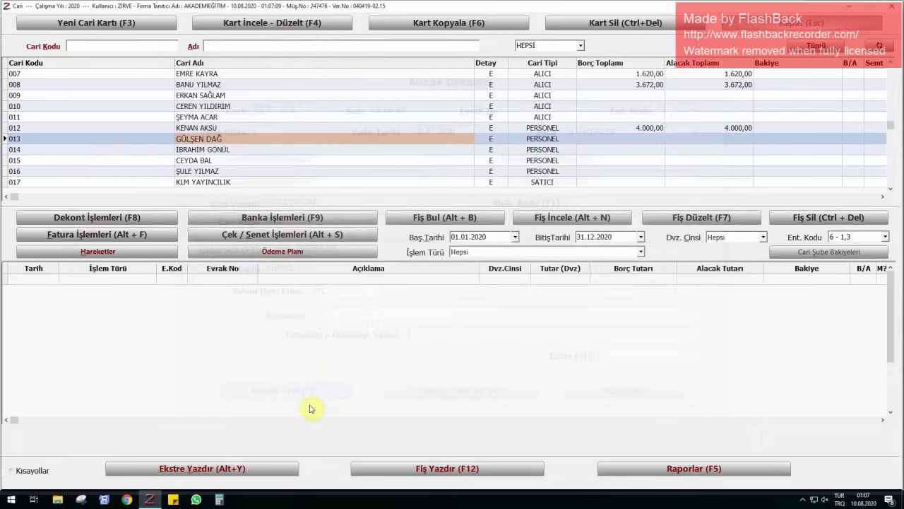
- Start an Alacak Dekontu for account 014 dated 06.07.2020
click(216, 151)
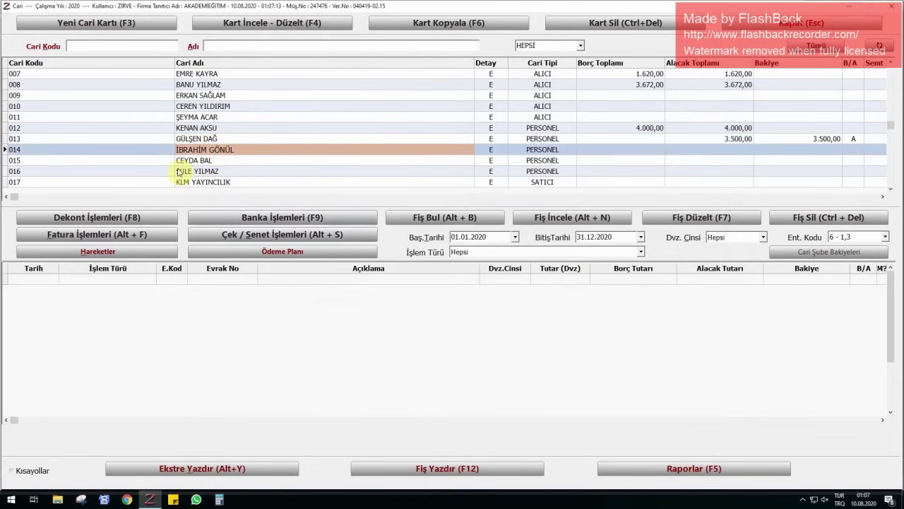
click(90, 217)
click(90, 229)
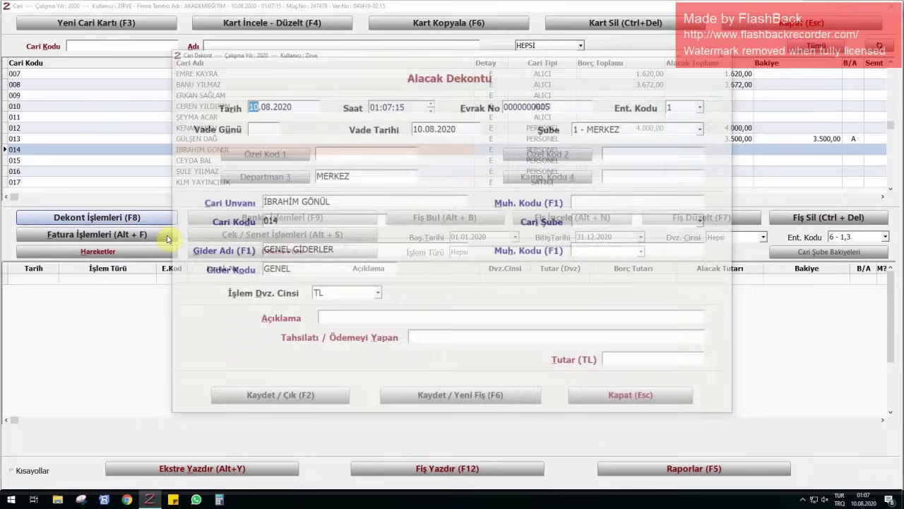
text(07)
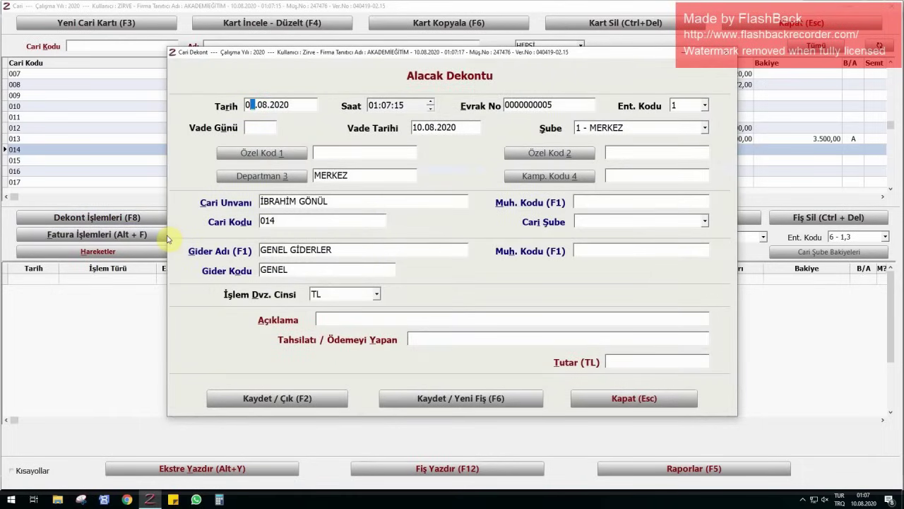
key(BackSpace)
key(BackSpace)
text(0607)
key(Return)
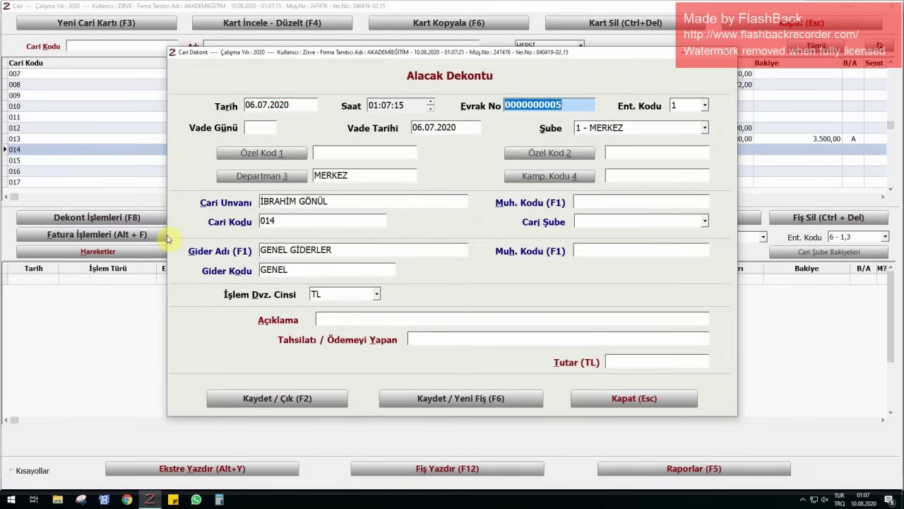
- Describe it as 'MAAŞ ÖDEMESİ İÇİN', enter 3.250,00 TL and save the voucher
click(369, 319)
text(M)
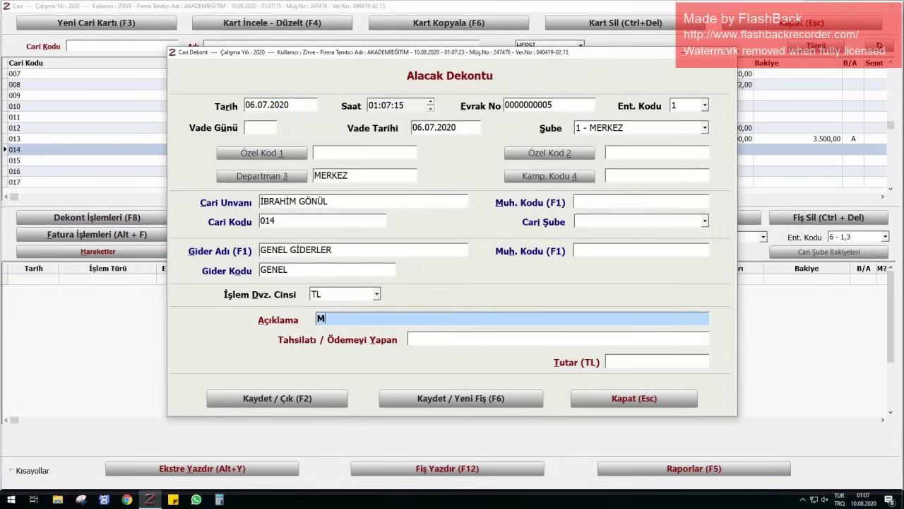
text(AAŞ ÖDEMESİ İÇİN)
key(Return)
key(Return)
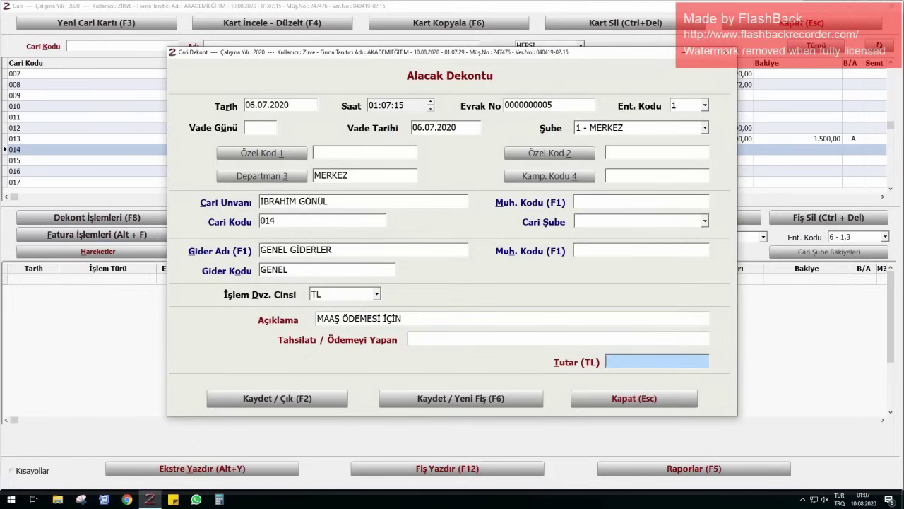
text(3250)
key(Return)
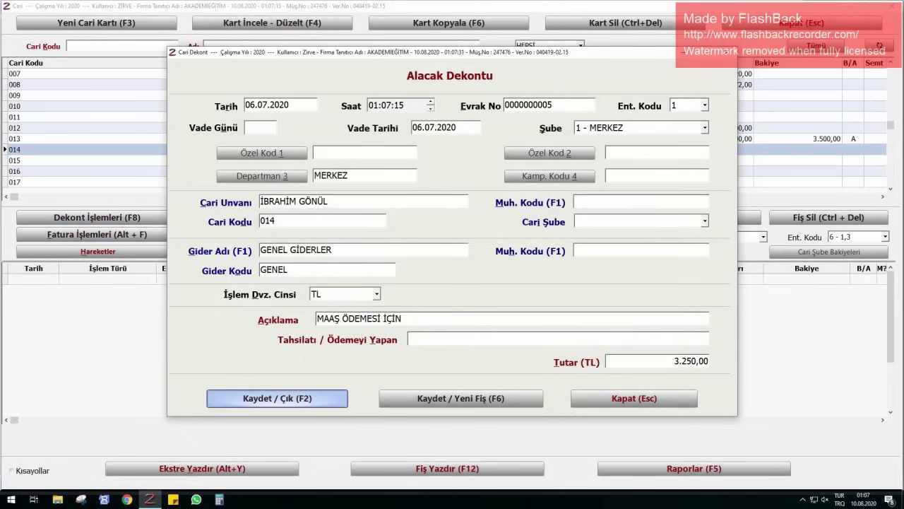
key(Return)
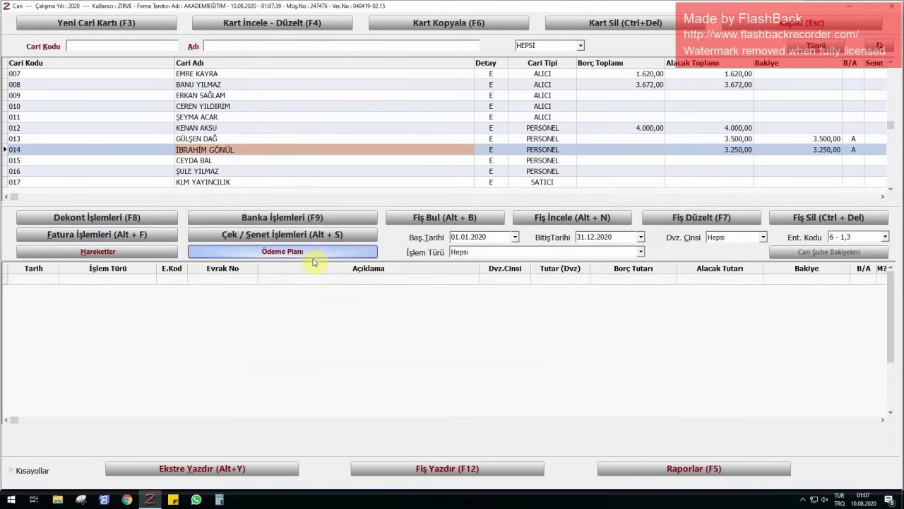
- Start an Alacak Dekontu dated 06.07.2020 for the next personnel account
click(225, 161)
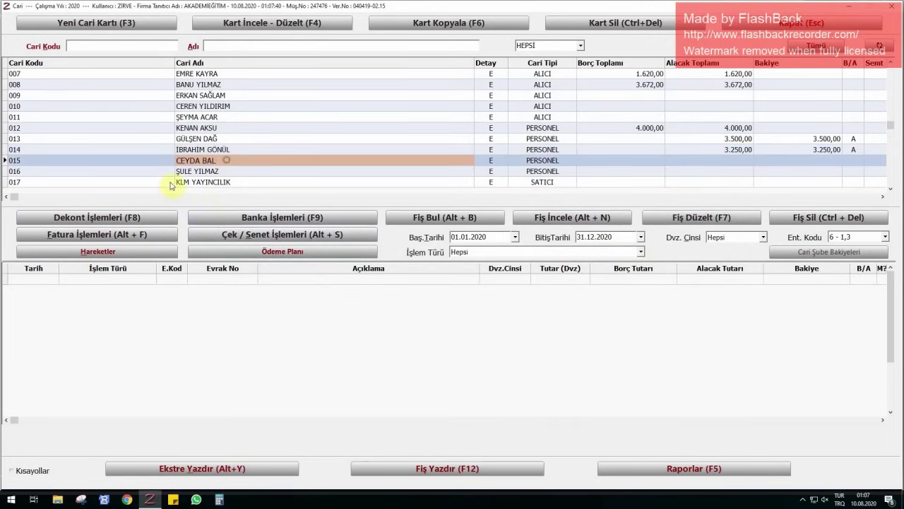
click(112, 220)
click(91, 231)
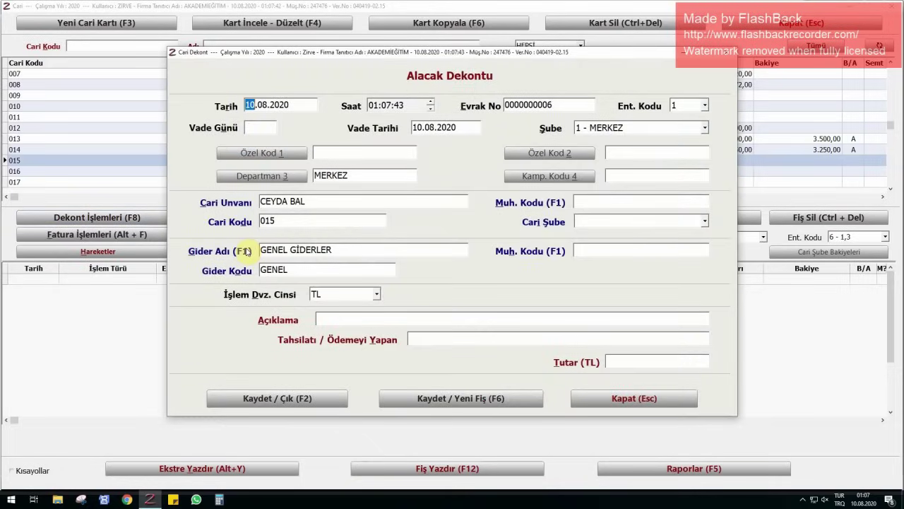
text(0607)
key(Return)
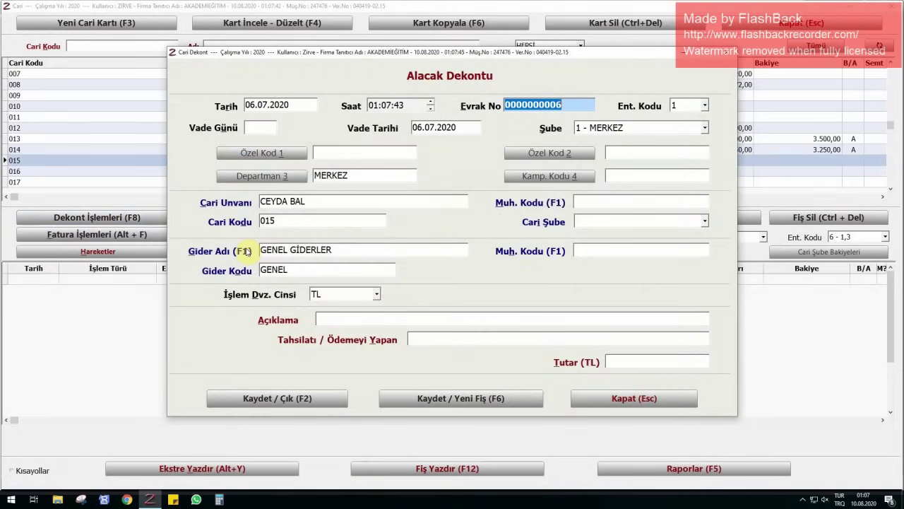
- Describe it as 'MAAŞ ÖDEMESİ İÇİN', enter 3.500,00 TL and save the voucher
click(349, 319)
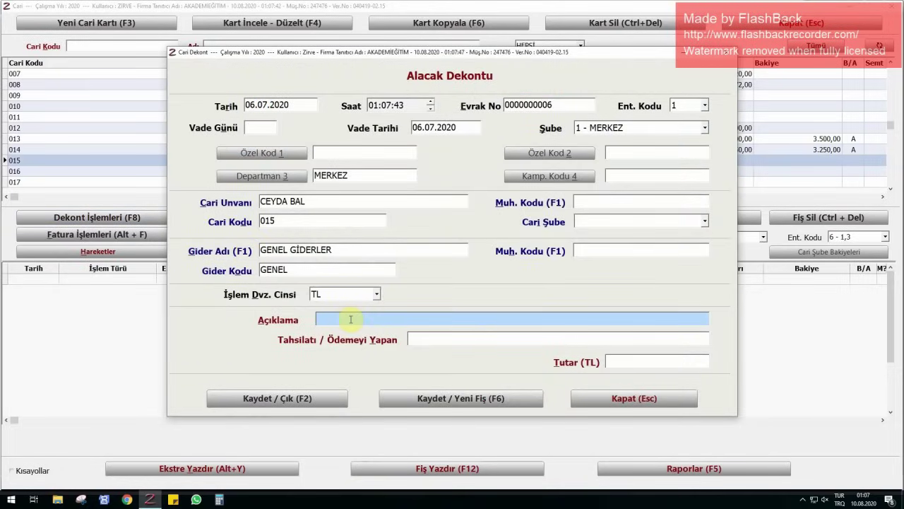
text(MAAŞ ÖDEMESİŞ)
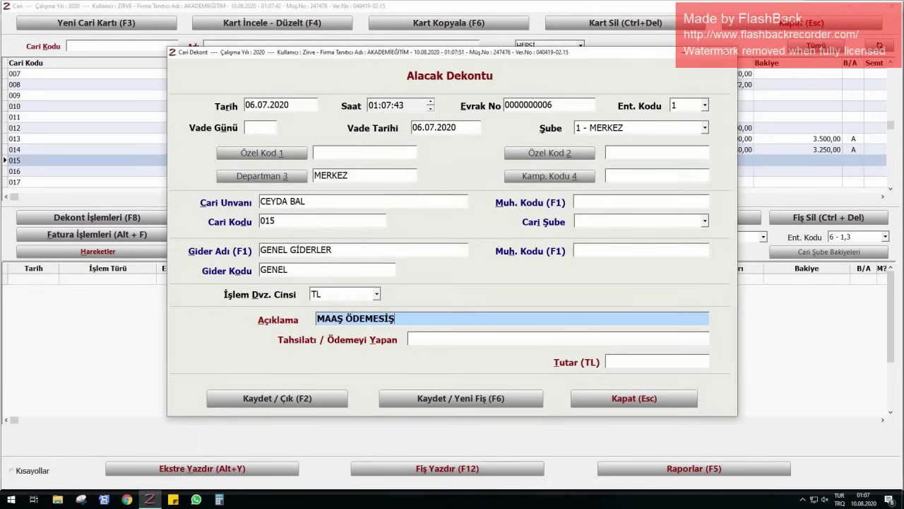
key(BackSpace)
text(İÇİN)
key(Tab)
key(Tab)
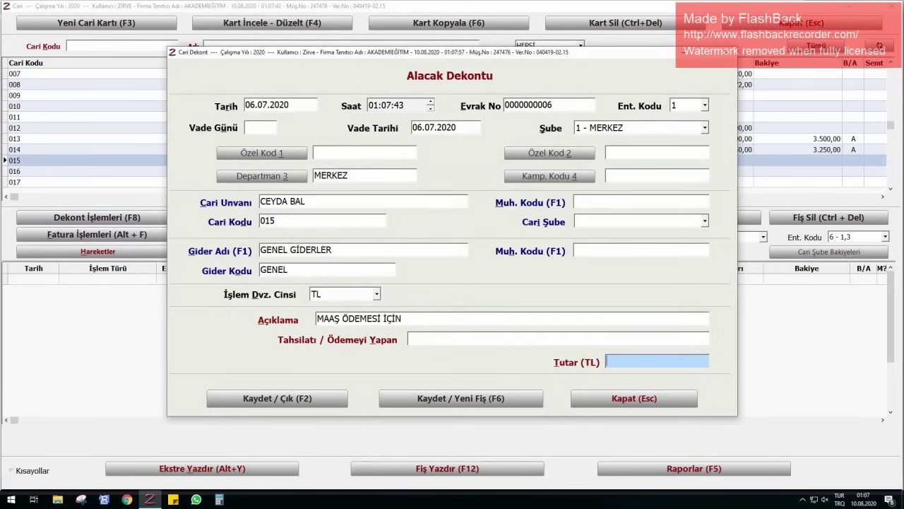
text(3500)
key(Tab)
key(Return)
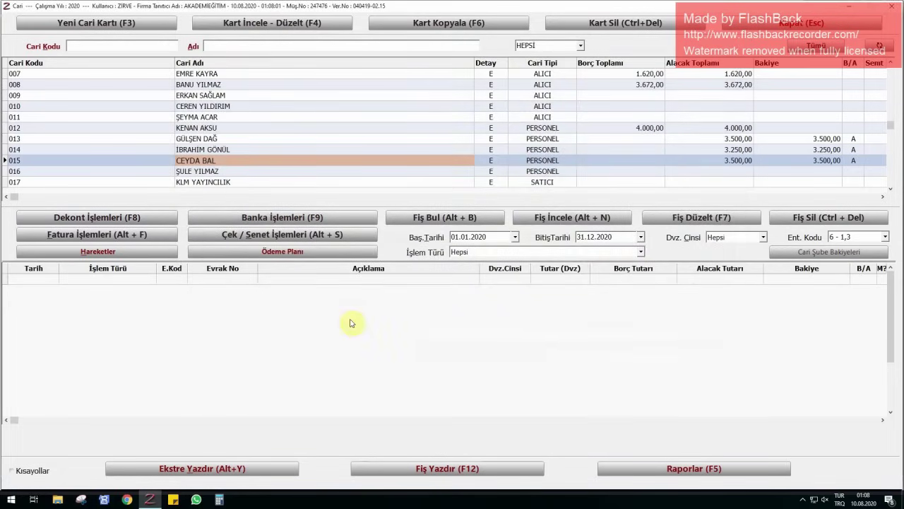
- Fill a 06.07.2020 credit voucher 'MAAŞ ÖDEMESİ İÇİN' of 2.750,00 TL for the next employee
key(Down)
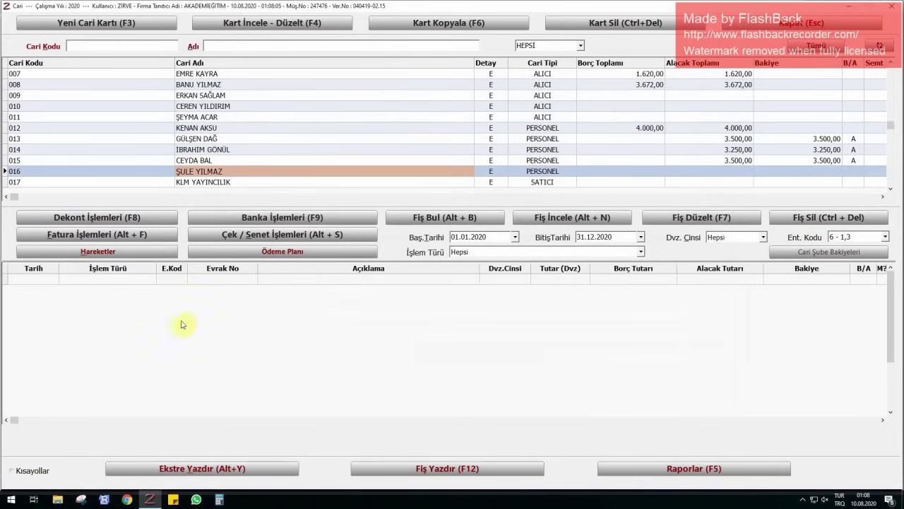
click(99, 221)
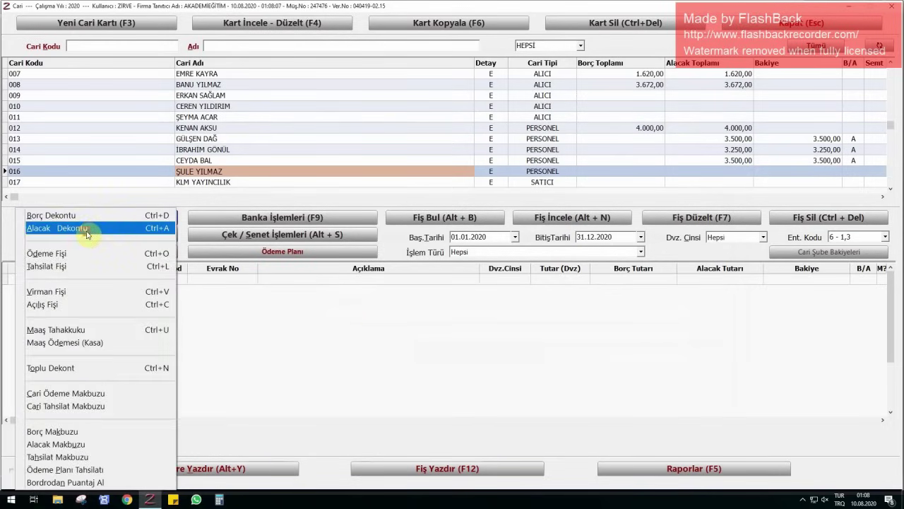
click(89, 228)
text(0607)
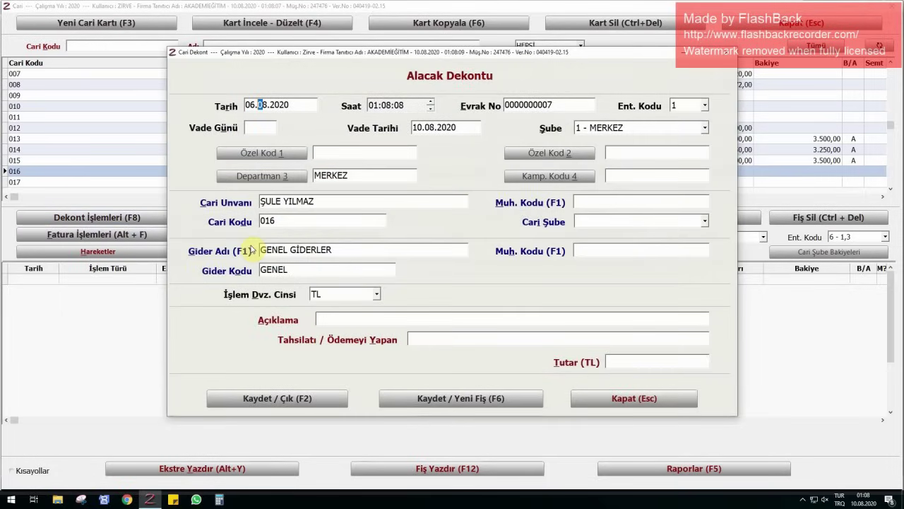
key(Return)
click(369, 318)
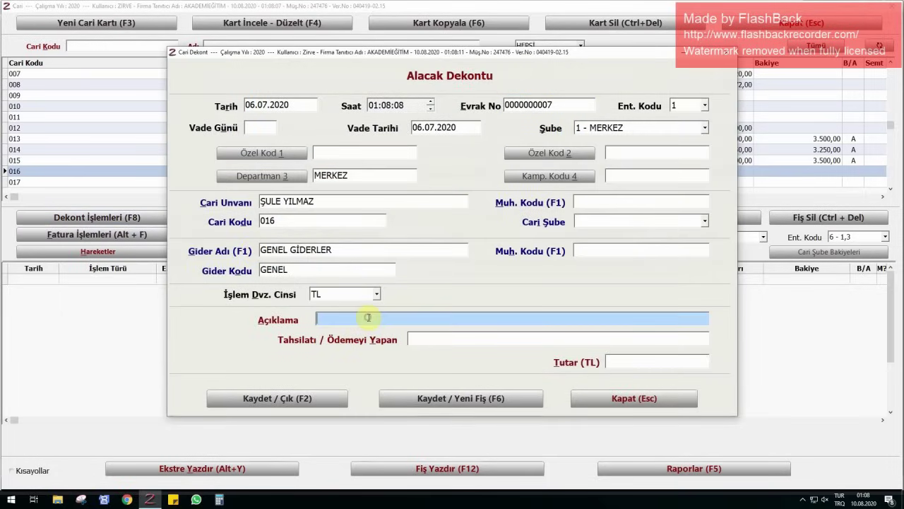
text(MAAŞ ÖDEMESİ İÇİN)
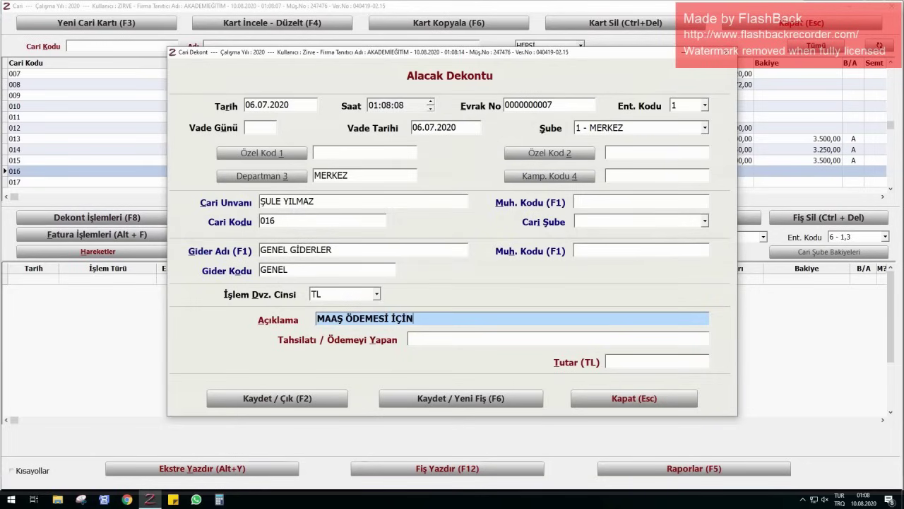
key(Return)
key(Return)
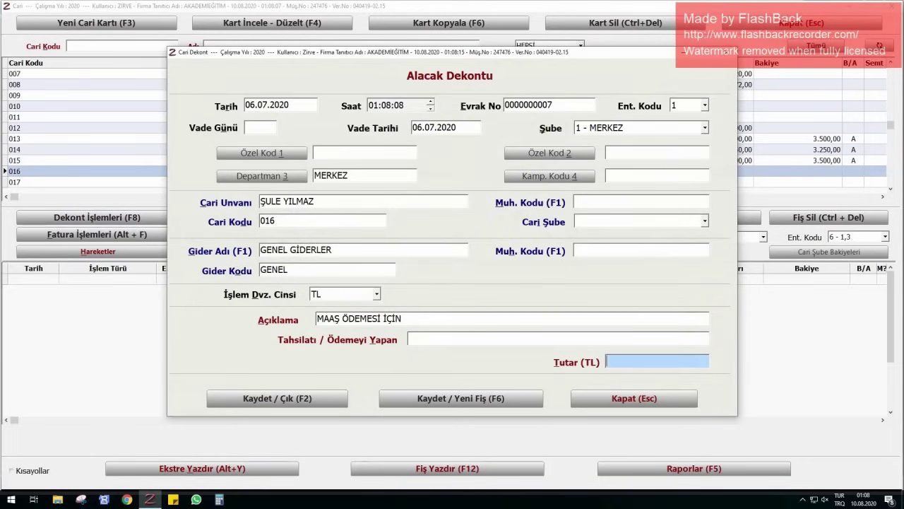
text(2750)
key(Return)
key(Return)
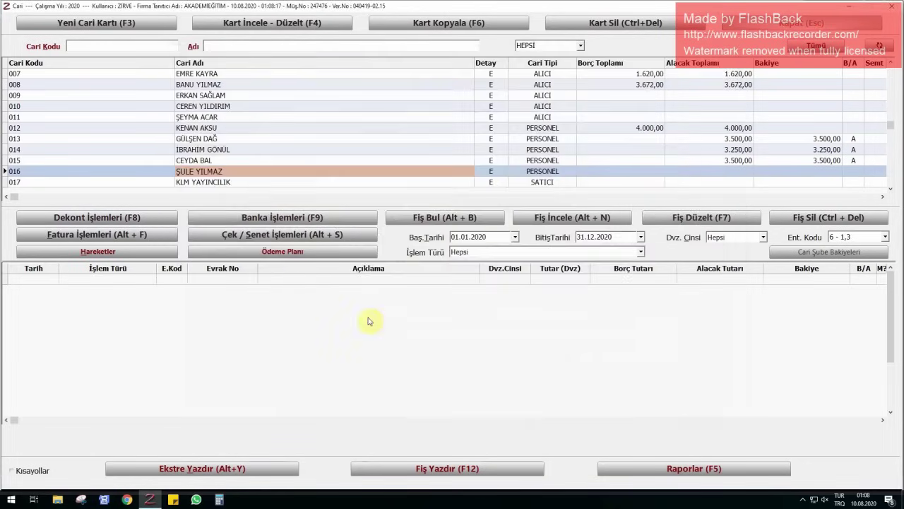
- List AKBANK's bank movements and check the 4.000,00 salary transfer and its recipient
key(Escape)
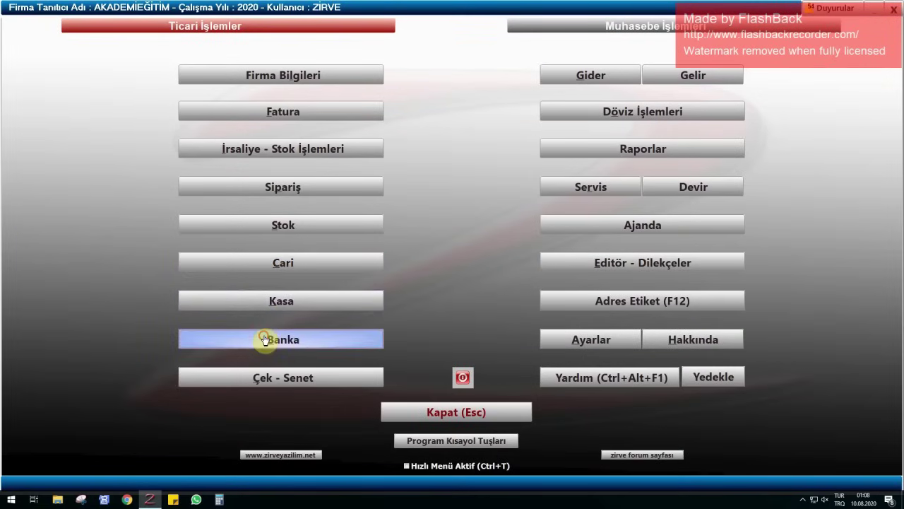
click(262, 339)
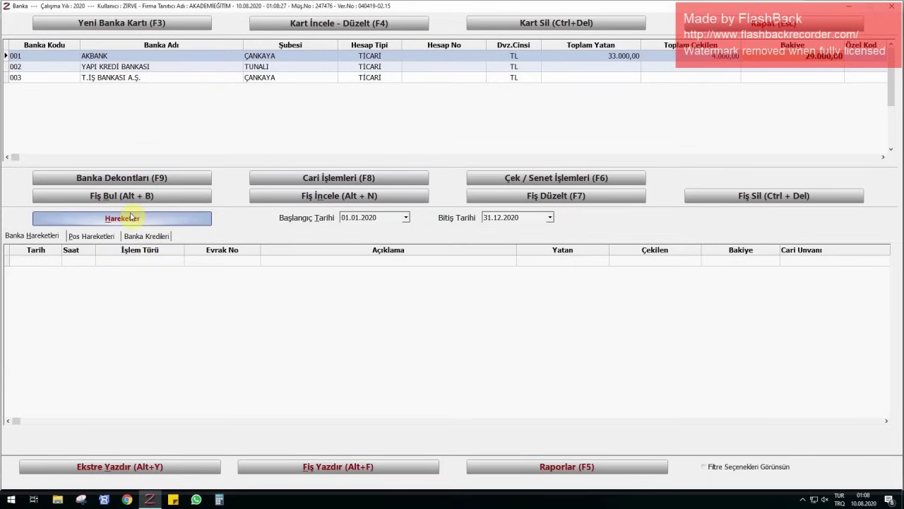
click(159, 59)
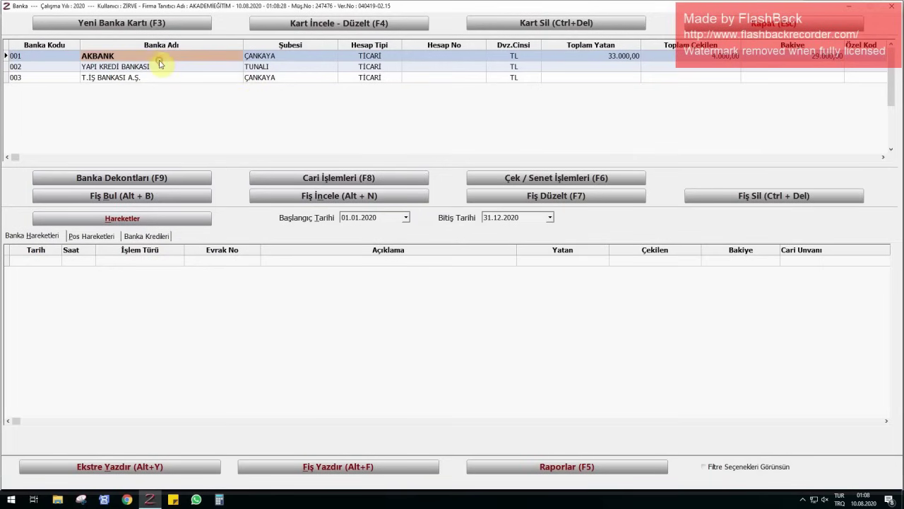
click(126, 217)
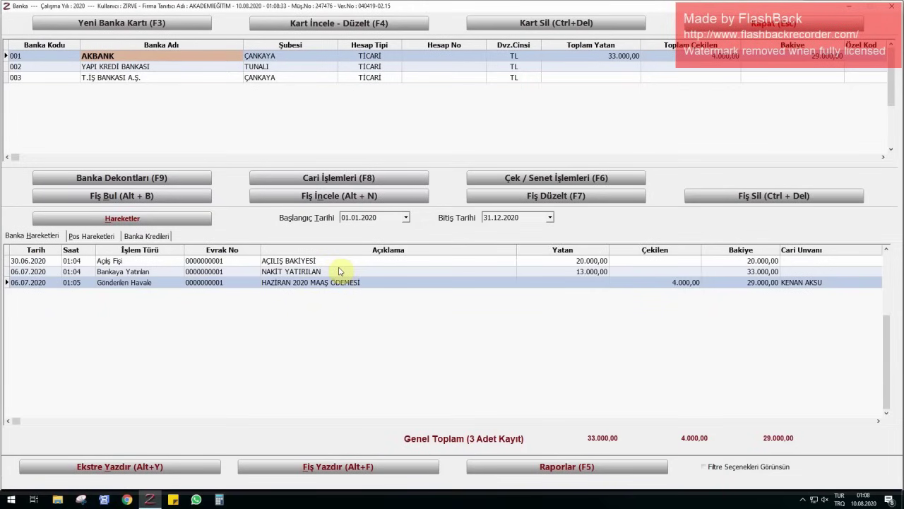
click(805, 285)
click(638, 286)
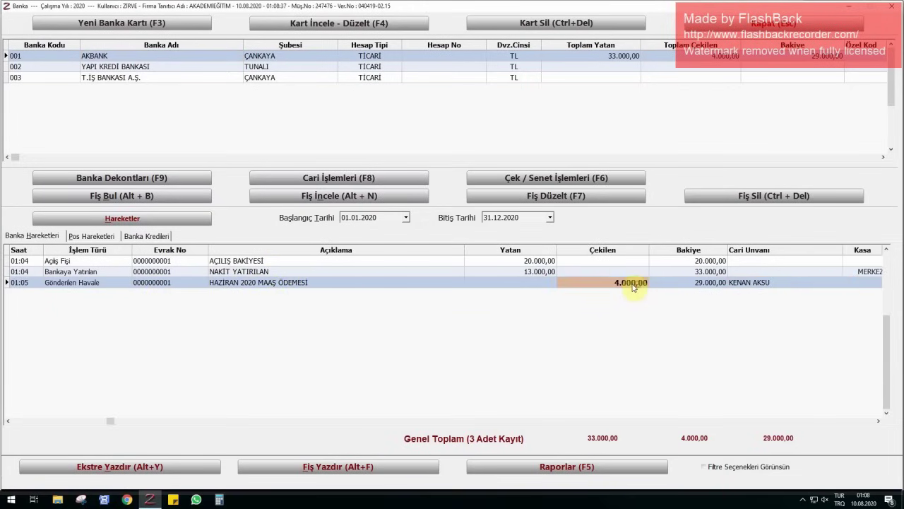
click(8, 421)
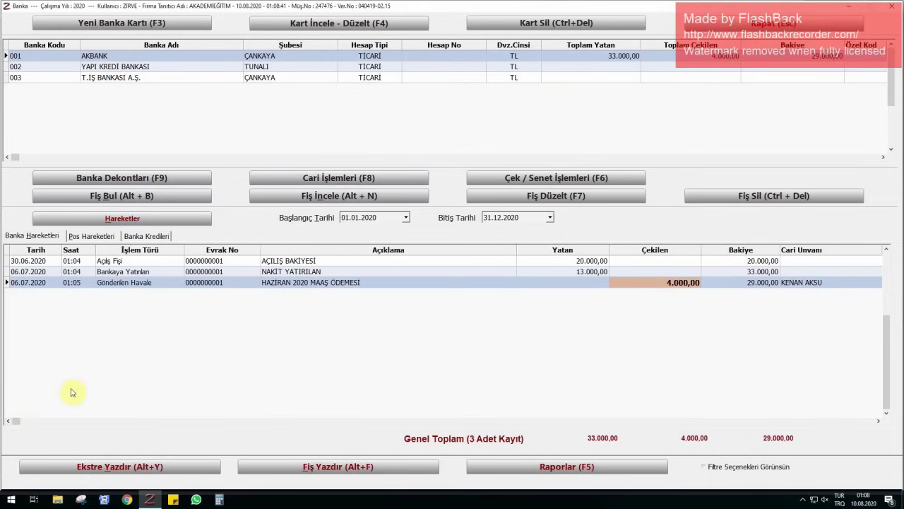
- Start an outgoing AKBANK transfer dated 06.07.2020 to the next employee
click(332, 177)
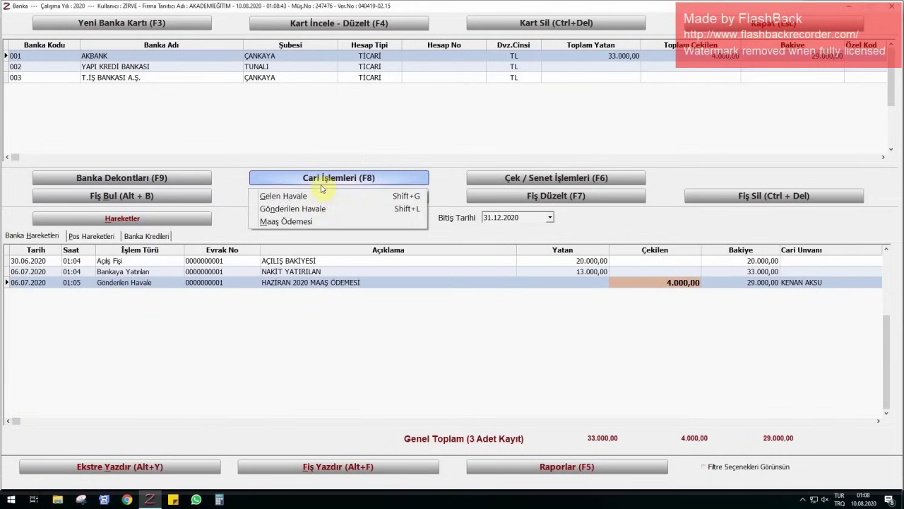
click(311, 211)
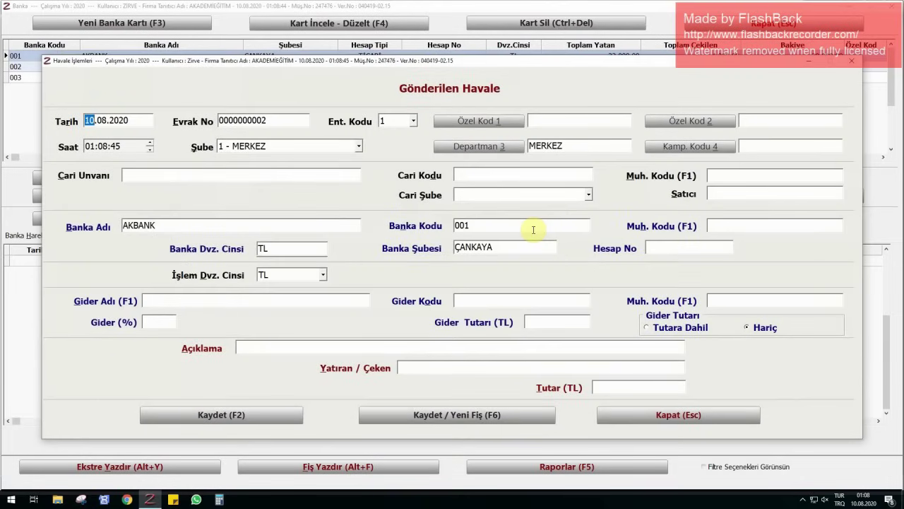
text(0607)
key(Return)
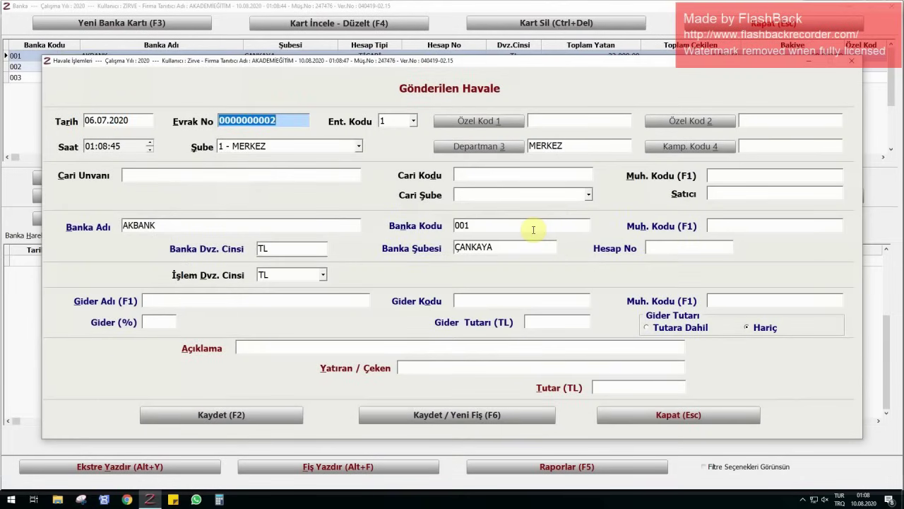
click(176, 175)
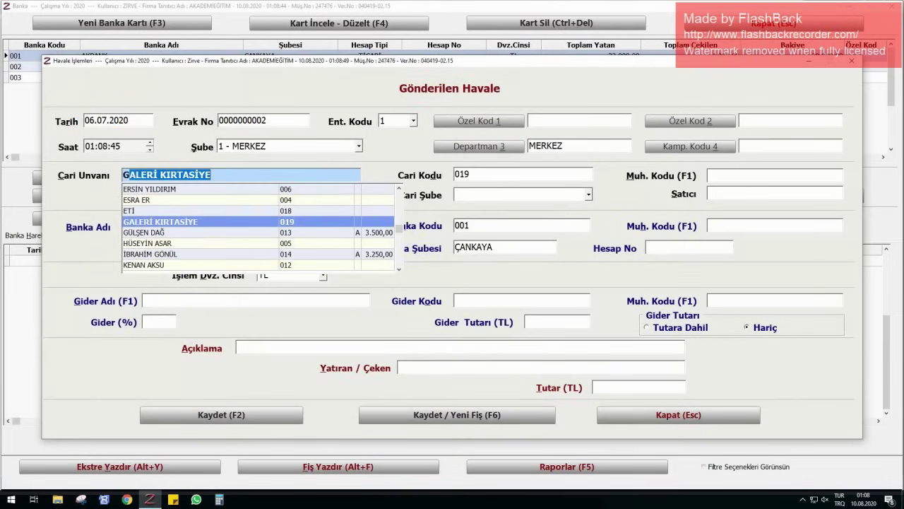
key(Return)
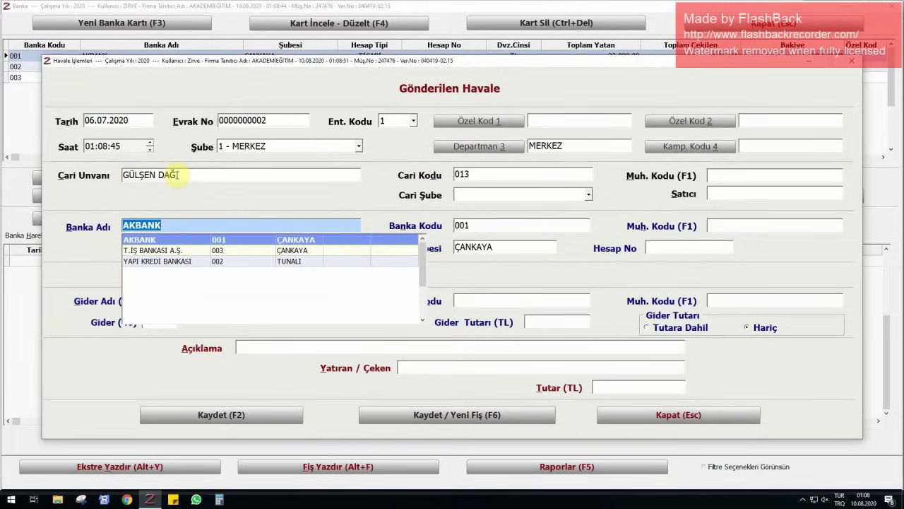
key(Return)
key(Return)
key(Return)
key(Return)
key(Return)
key(Return)
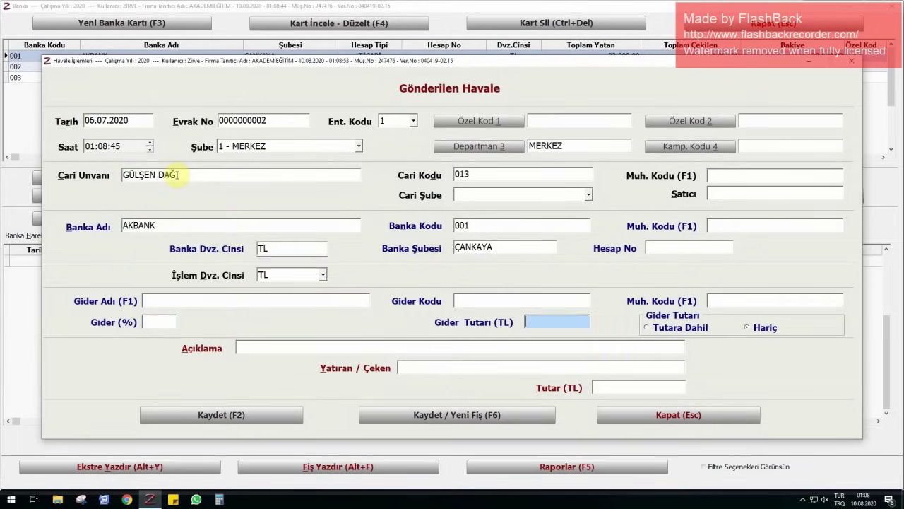
- Describe it as 'HAZİRAN 2020 MAAŞ ÖDEMESİ', enter 3.500,00 TL and save it
key(Return)
key(Return)
text(HAZİR)
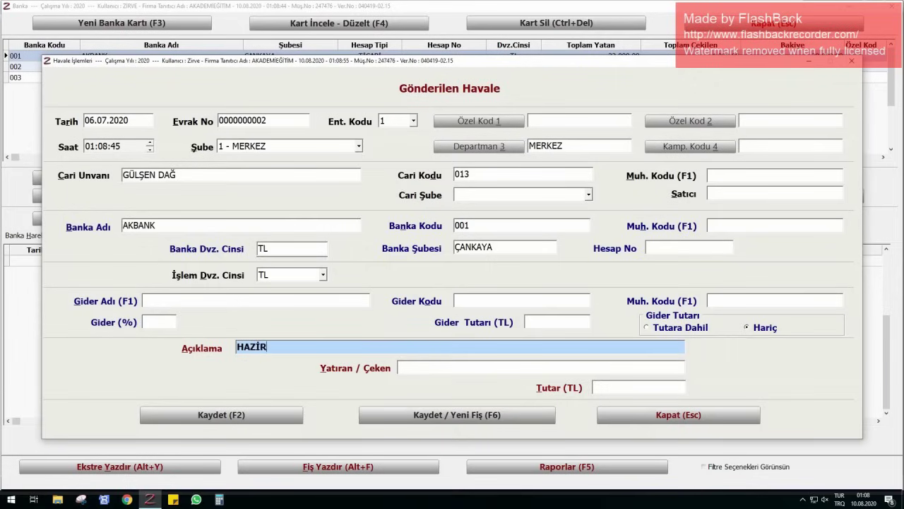
text(AN 2020 MAAŞ ÖDEME)
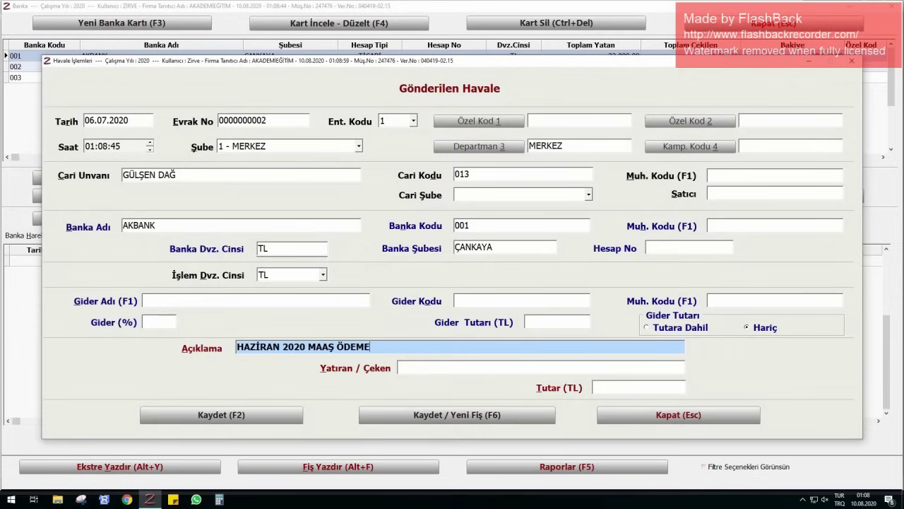
text(Sİ)
key(Return)
key(Return)
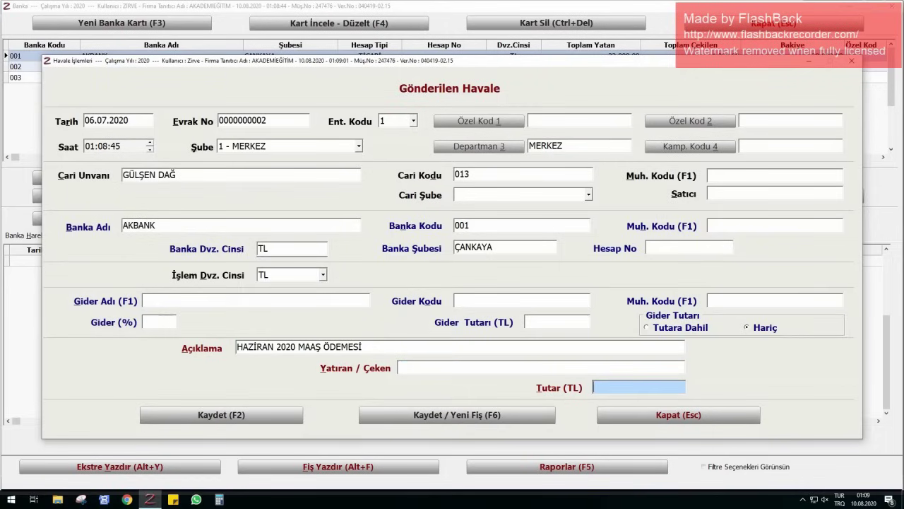
text(3500)
key(Return)
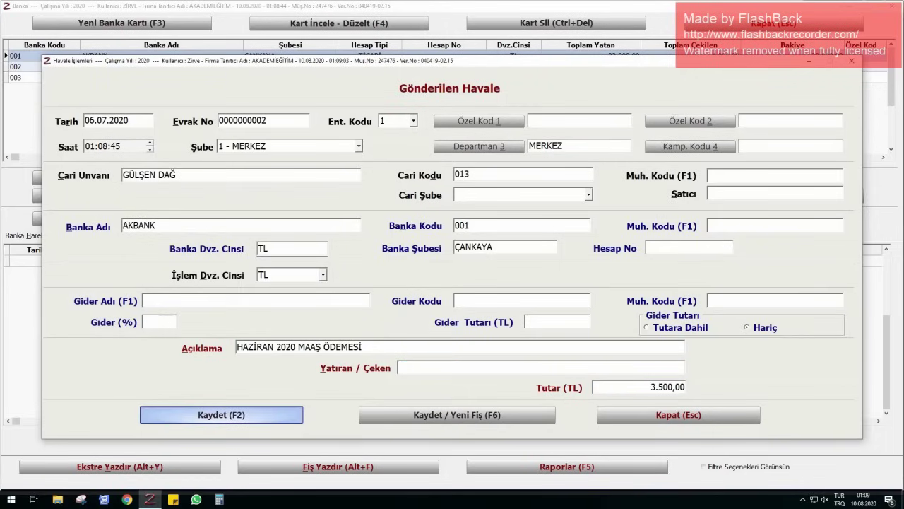
key(Return)
key(Escape)
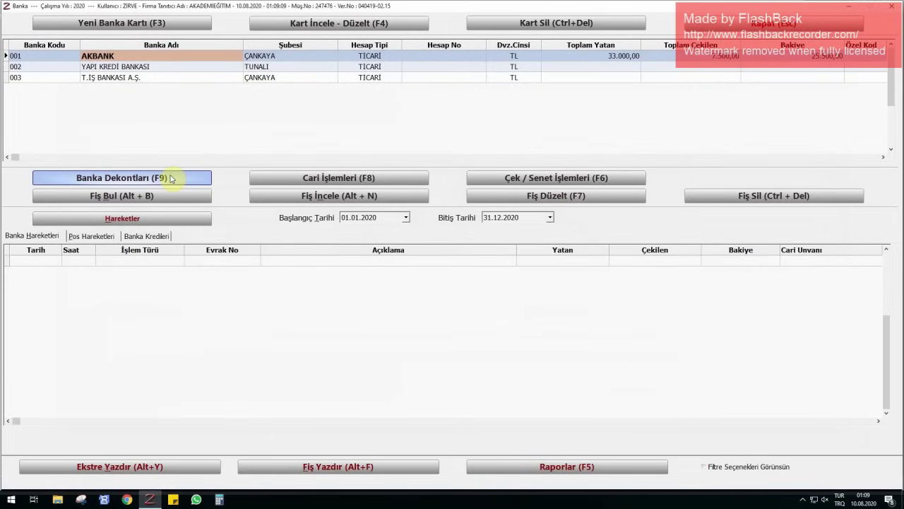
- Start an outgoing transfer dated 06.07.2020 to another employee payee
click(292, 177)
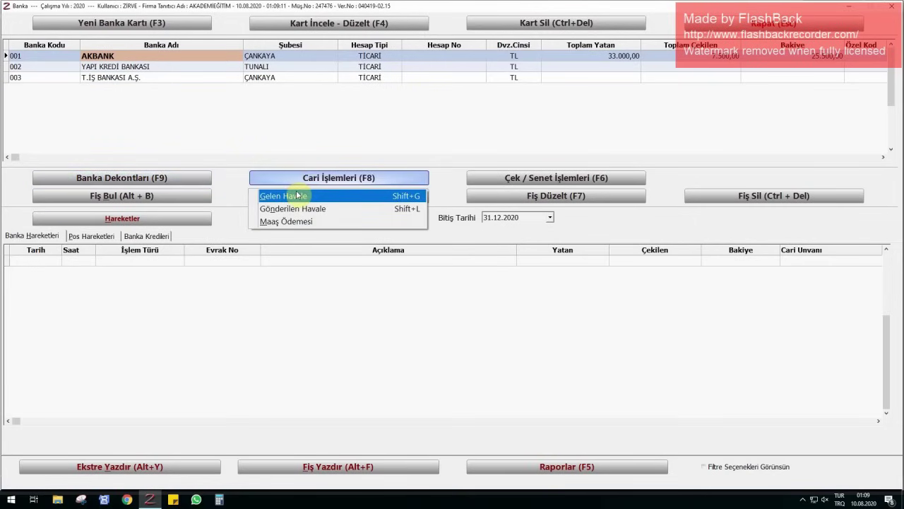
click(292, 208)
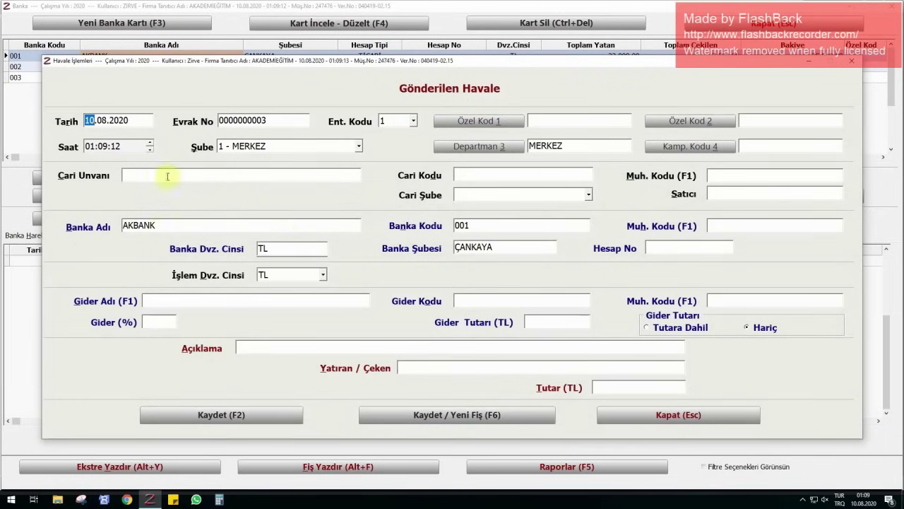
text(0607)
key(Return)
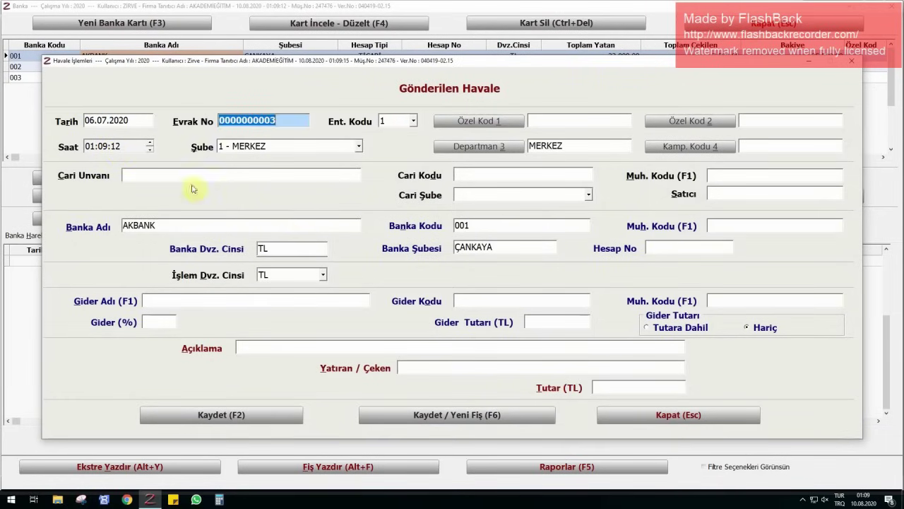
click(221, 177)
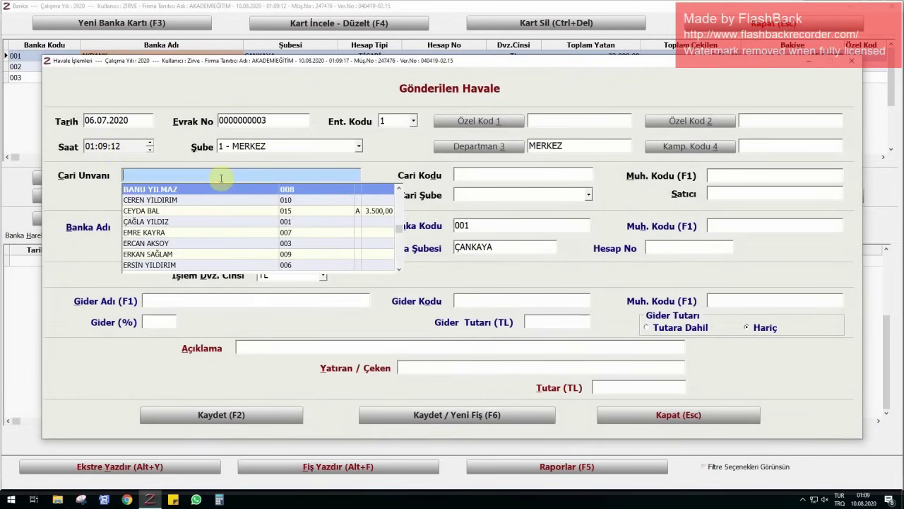
text(ibr)
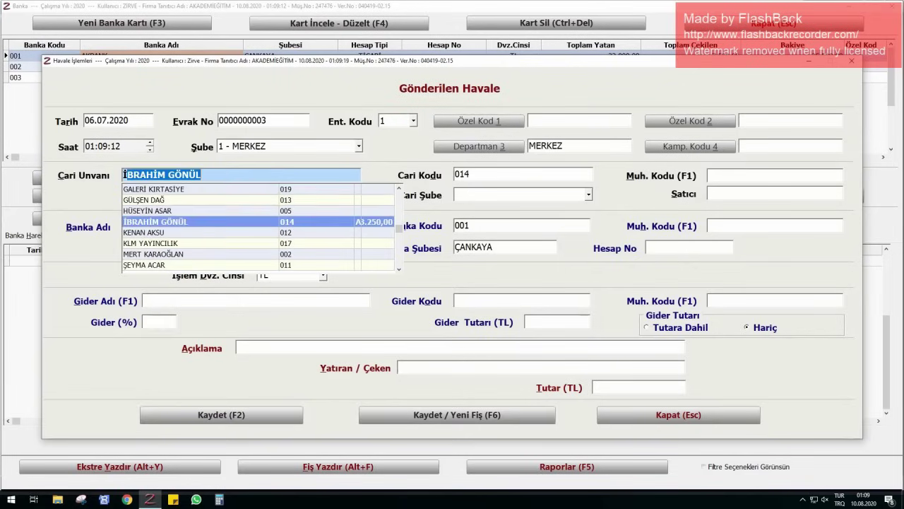
key(Return)
key(Return)
key(Return)
key(Return)
key(Return)
key(Return)
key(Return)
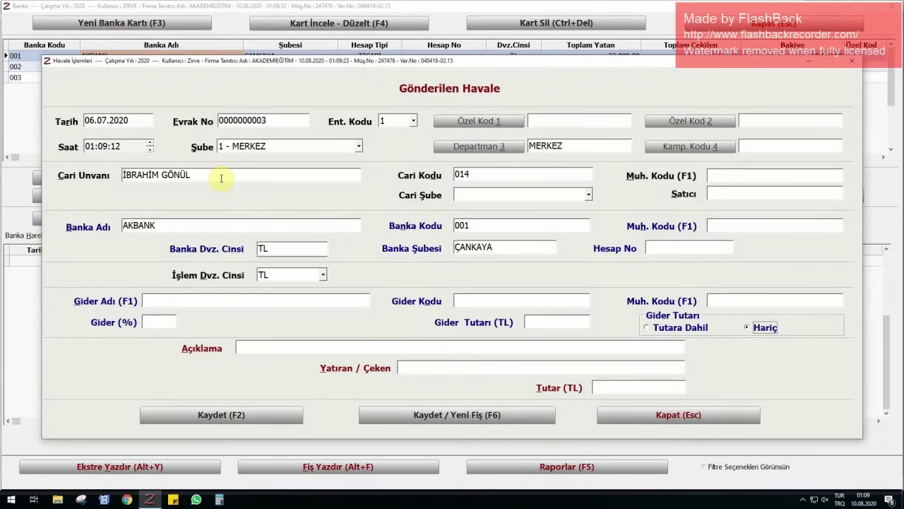
- Enter the June 2020 salary payment description and 3.250,00 TL, then save the transfer
key(Return)
text(HAZİRA)
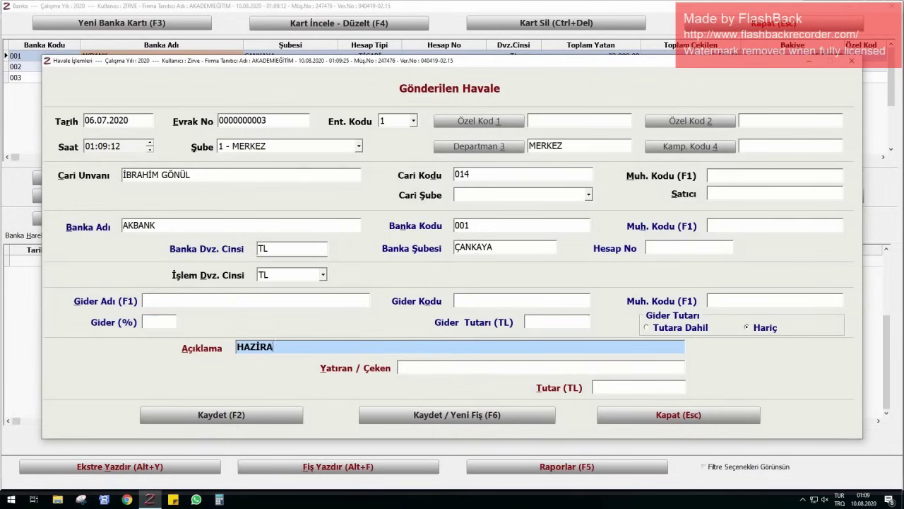
text(N 2020 MAAŞ ÖDEMESİ)
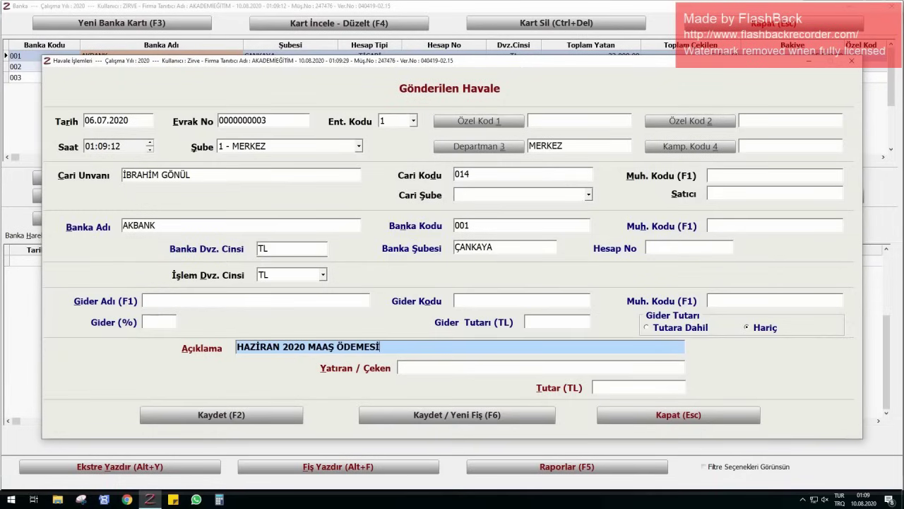
key(Return)
key(Return)
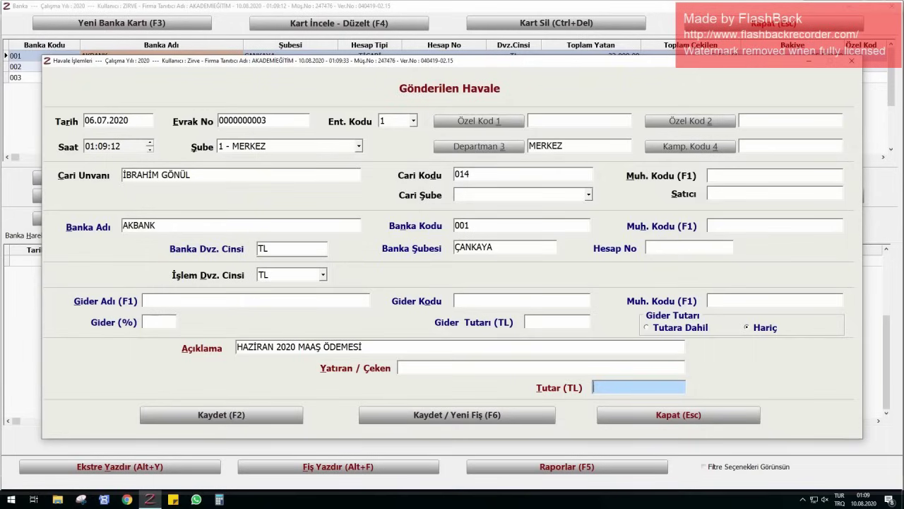
text(3250)
key(Return)
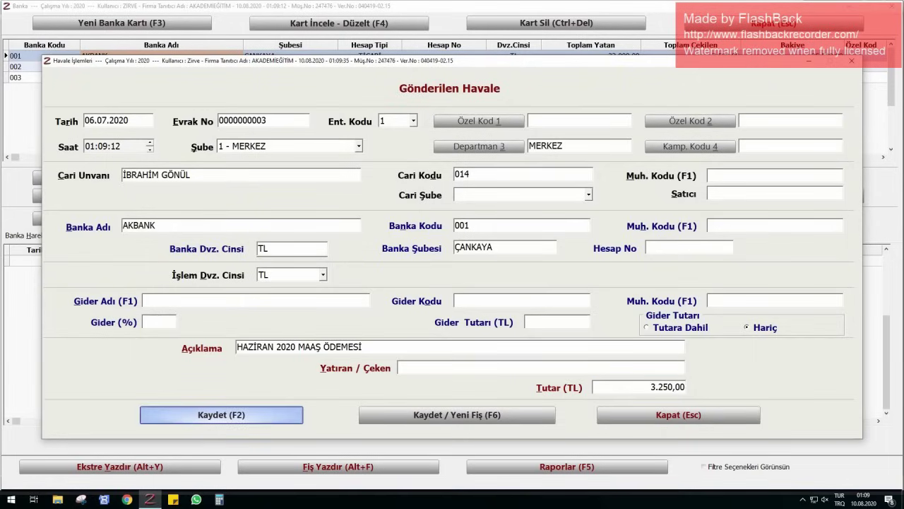
key(Return)
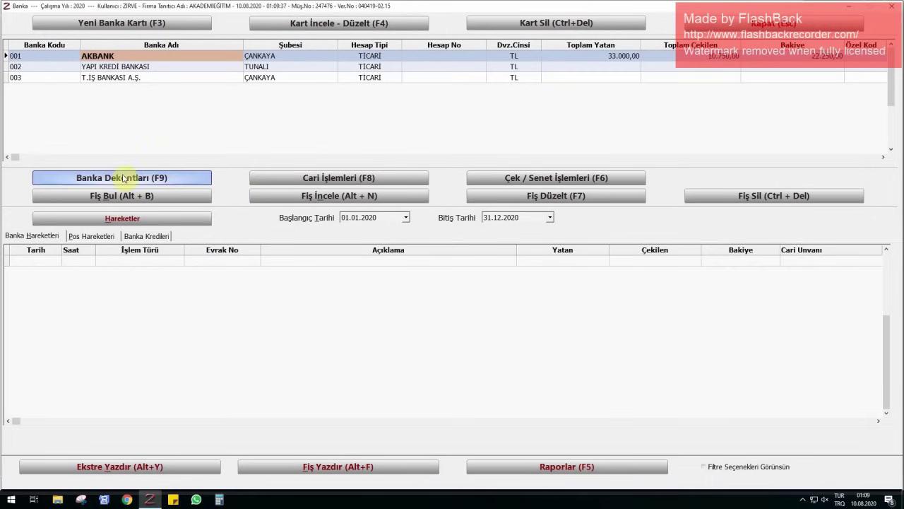
- Start an outgoing transfer dated 06.07.2020 to the next employee payee
click(274, 182)
click(282, 208)
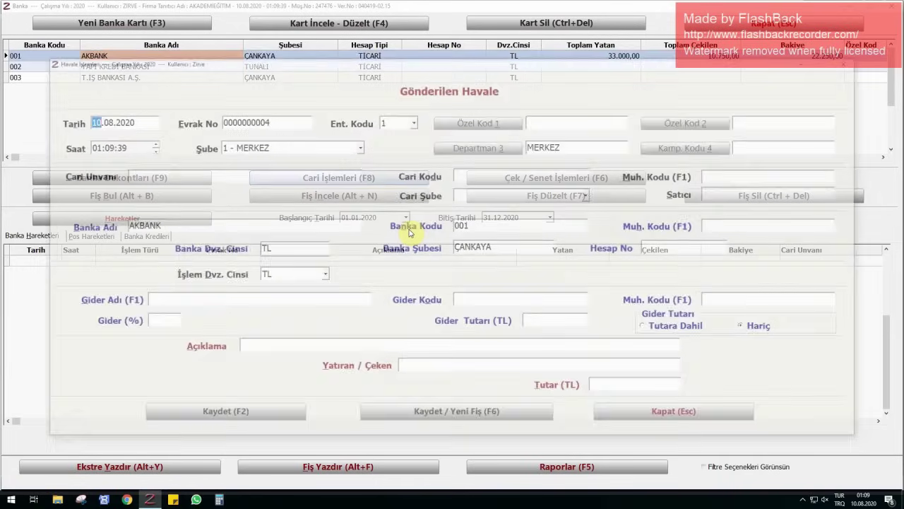
text(07)
key(Return)
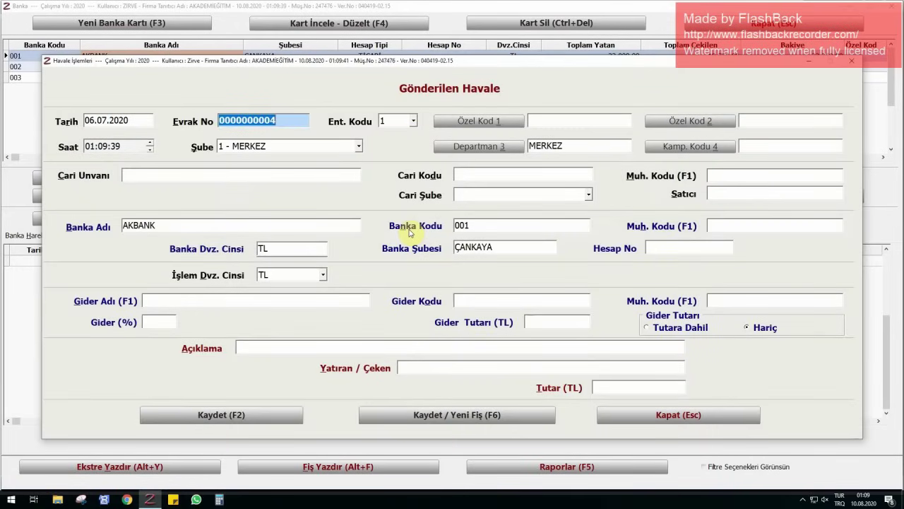
click(230, 173)
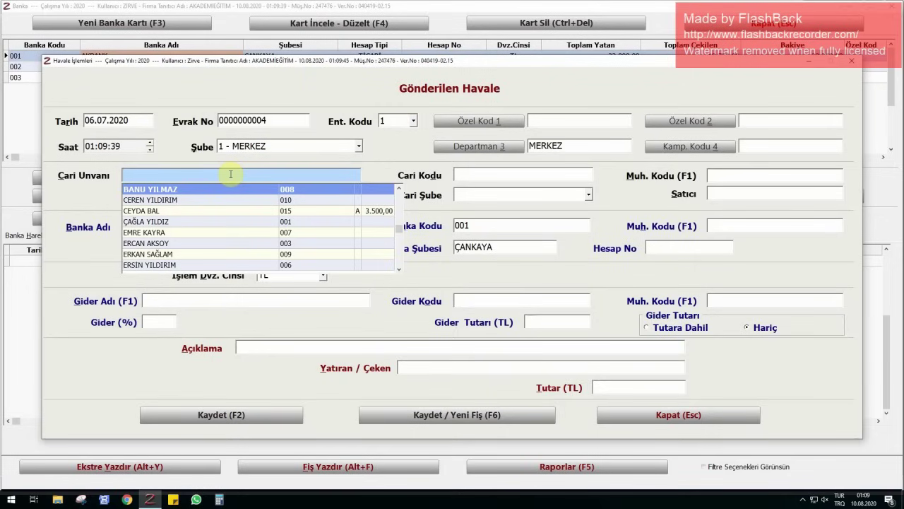
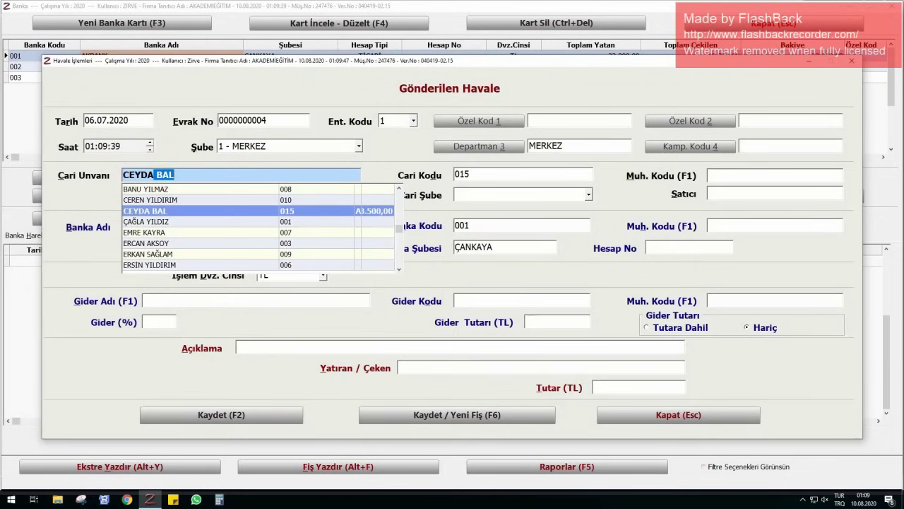
key(Return)
key(Return)
key(Return)
key(Return)
key(Return)
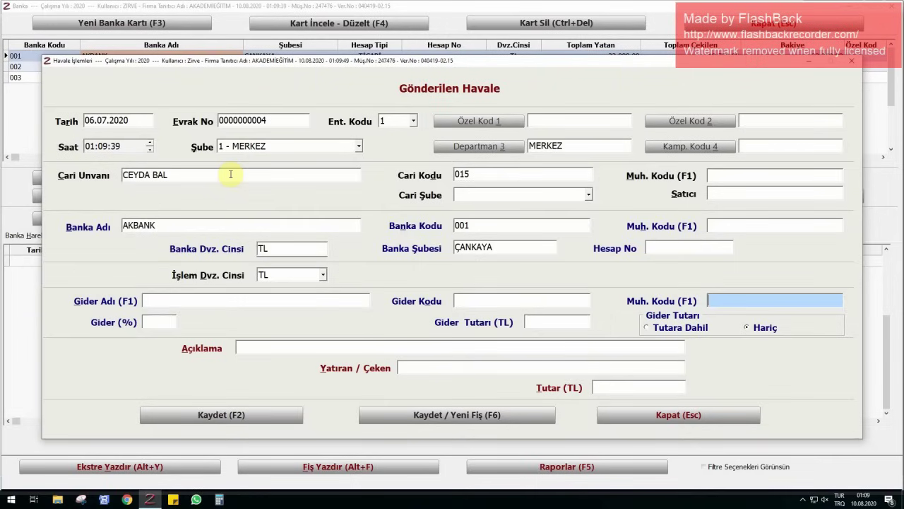
- Describe it as 'HAZİRAN 2020 MAAŞ ÖDEMESİ', enter 3.500,00 TL and save it
key(Return)
key(Return)
key(Return)
key(Return)
text(HA)
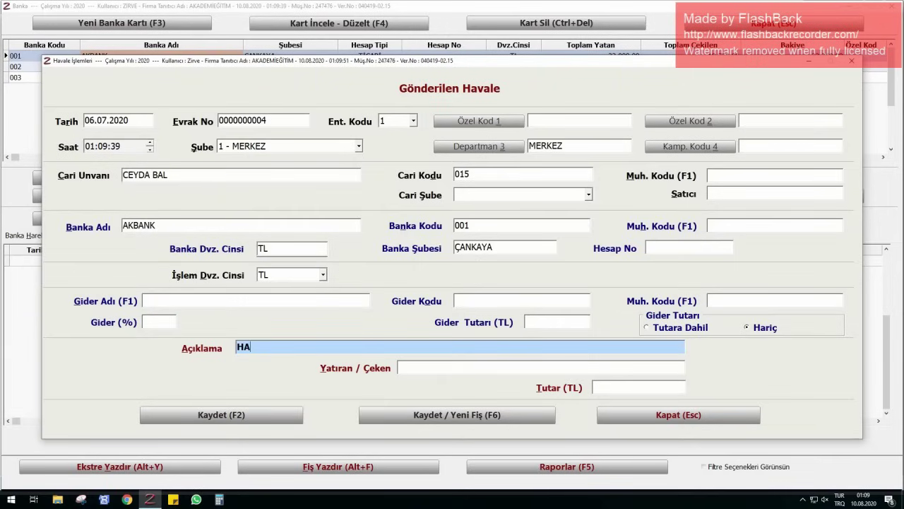
text(ZİRAN 2020 MAAŞ )
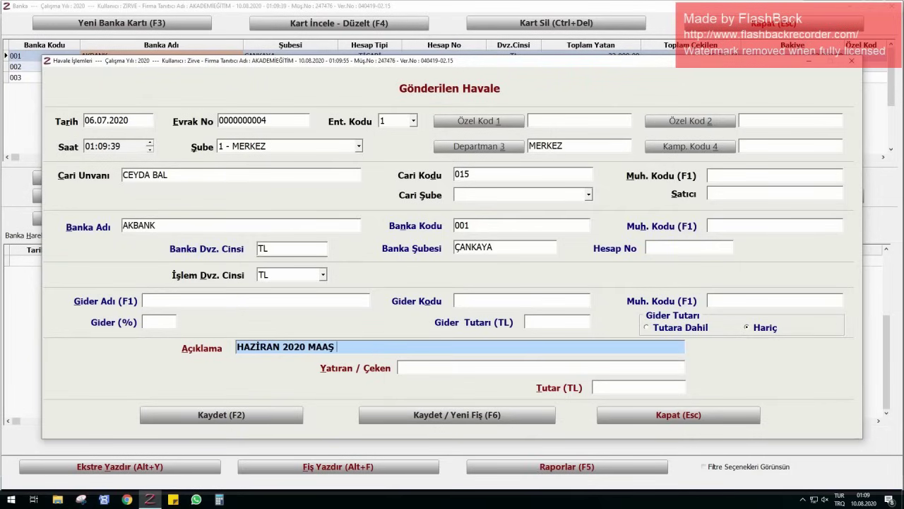
text(ÖDEMESİ)
key(Return)
key(Return)
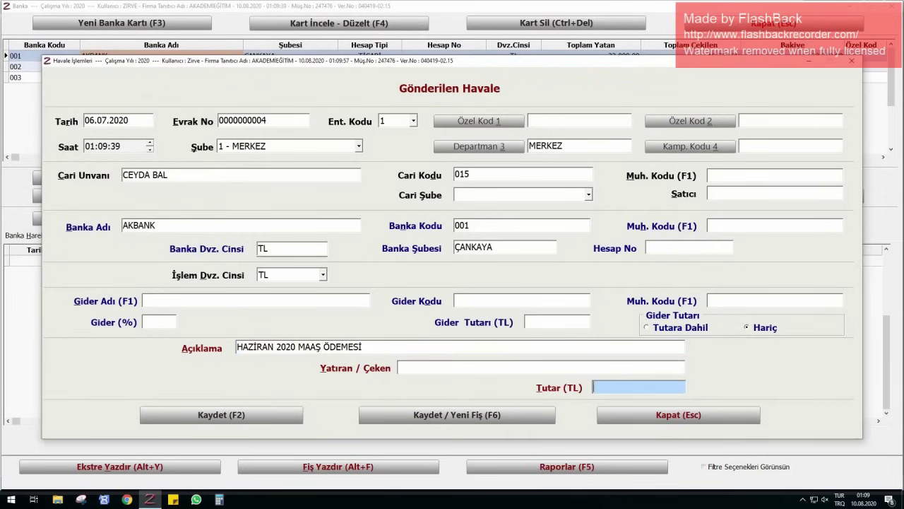
text(3500)
key(F2)
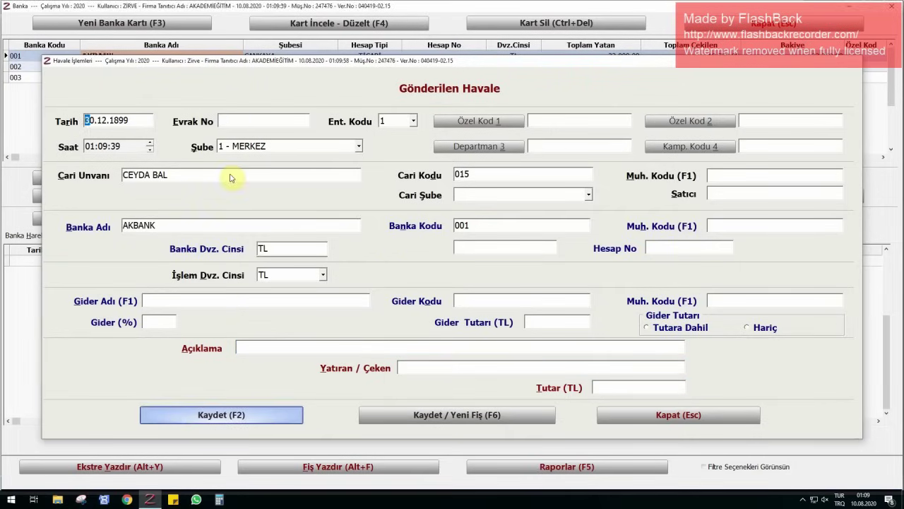
key(Escape)
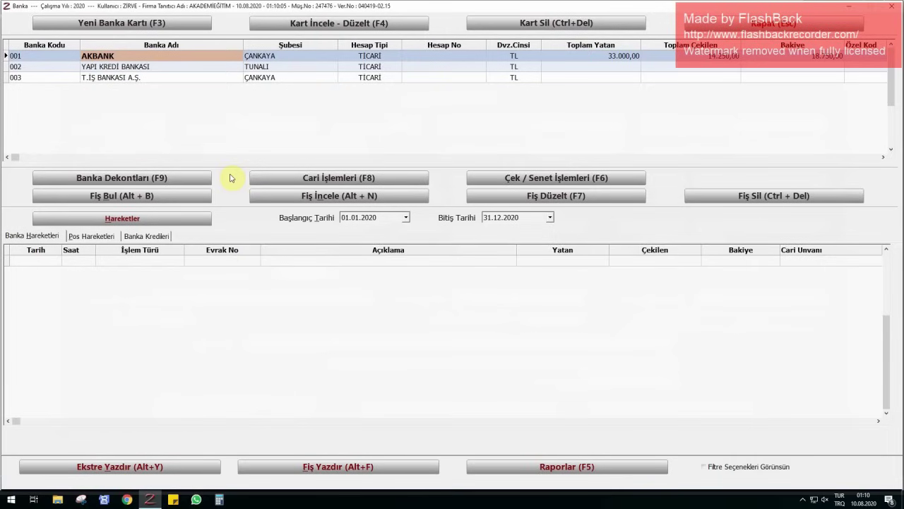
- Start a new outgoing AKBANK transfer dated 06.07 and select the salary payee
click(257, 178)
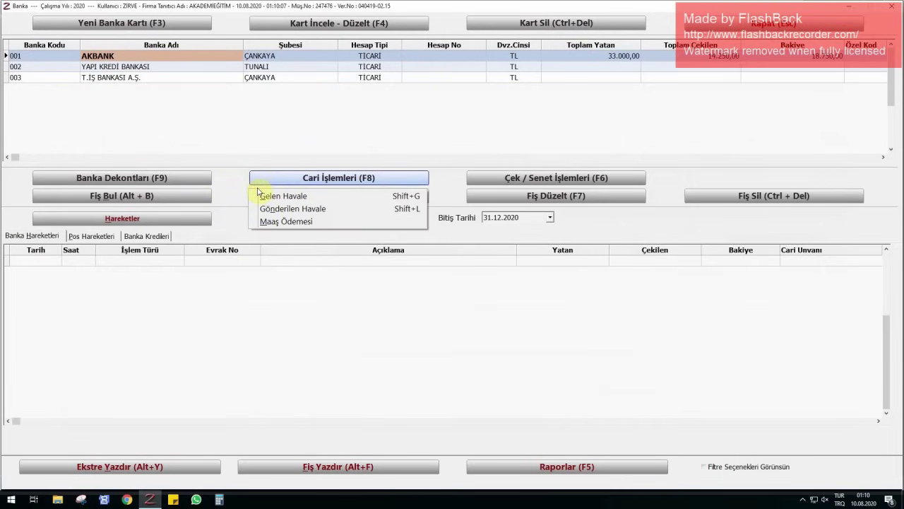
click(276, 209)
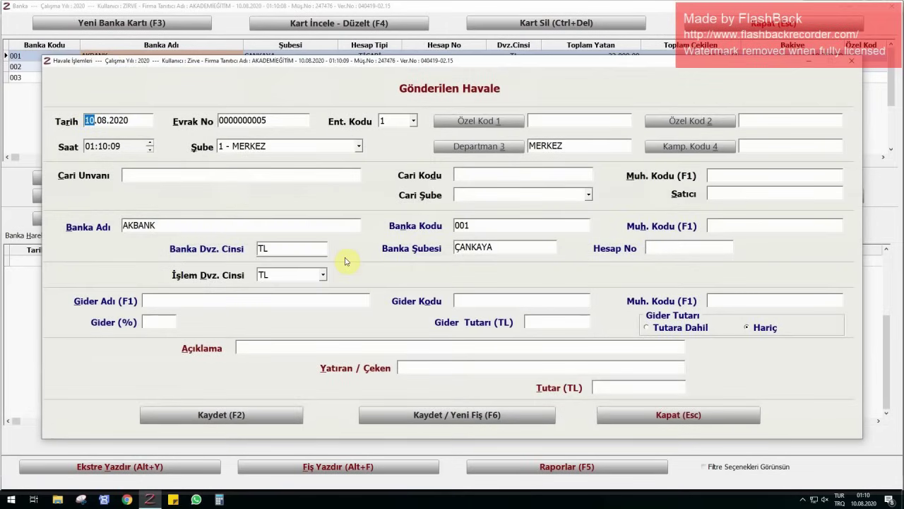
text(0607)
key(Return)
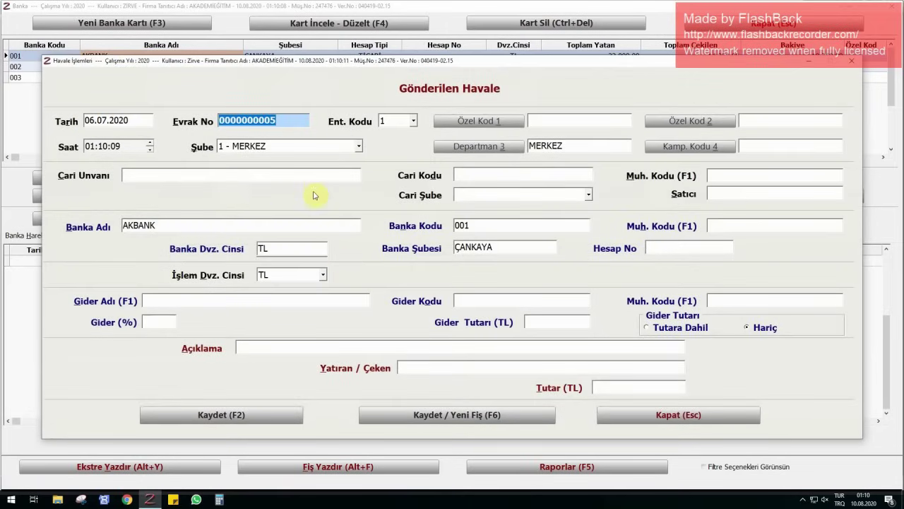
click(313, 176)
text(ŞU)
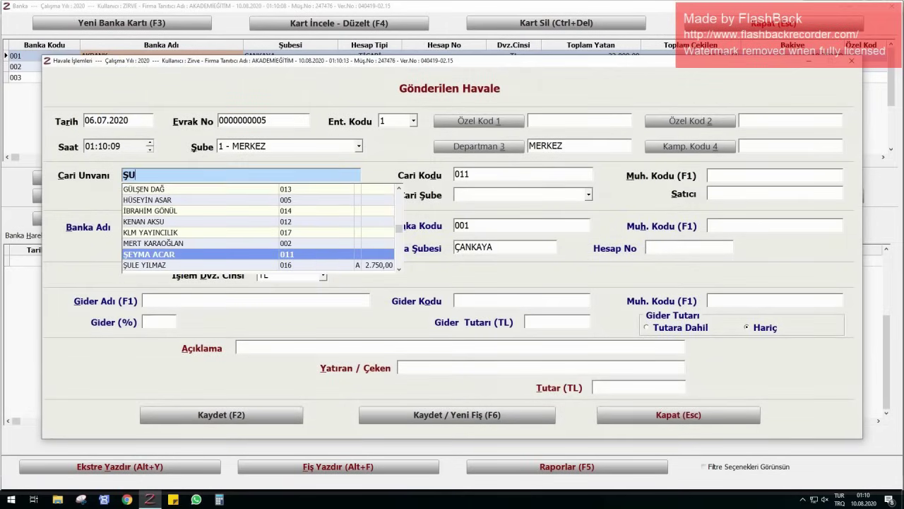
key(Return)
key(Return)
key(Return)
key(Return)
key(Return)
key(Return)
key(Return)
key(Return)
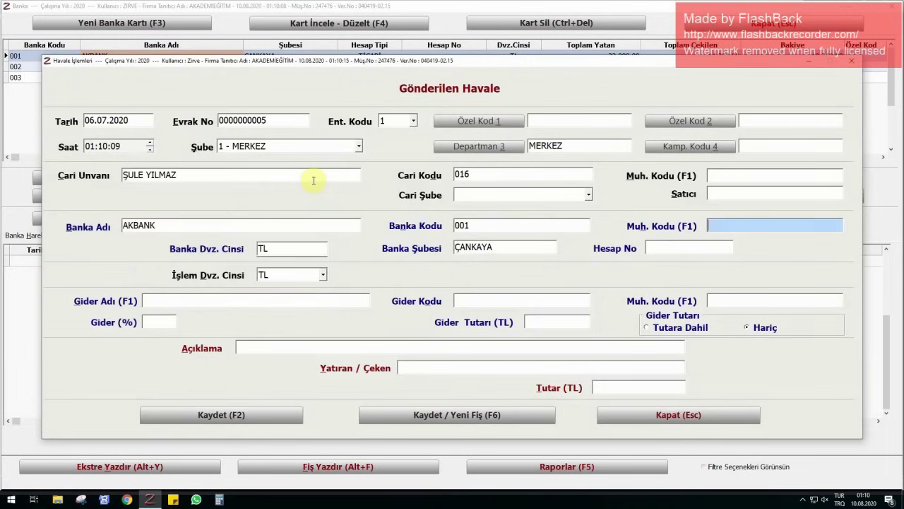
key(Return)
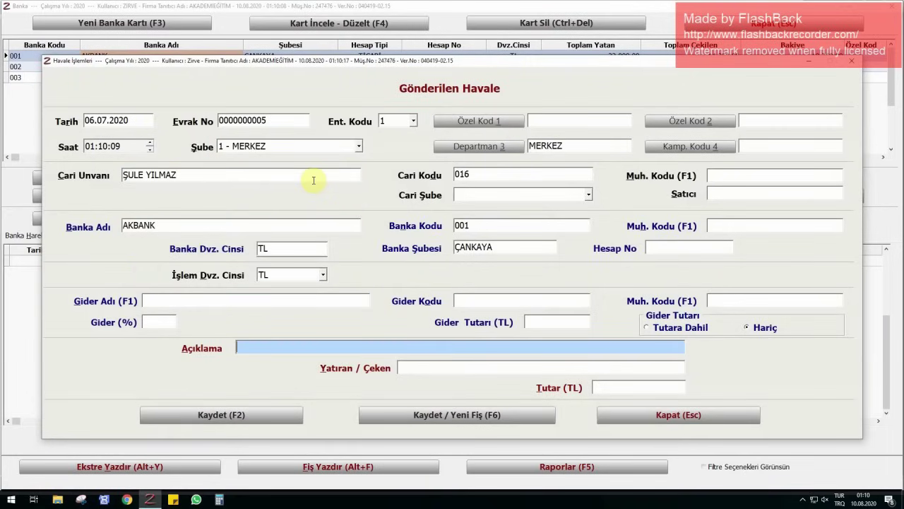
- Describe it as HAZİRAN 2020 MAAŞ ÖDEMESİ with amount 2.750,00 TL and save
text(HAZİRAN)
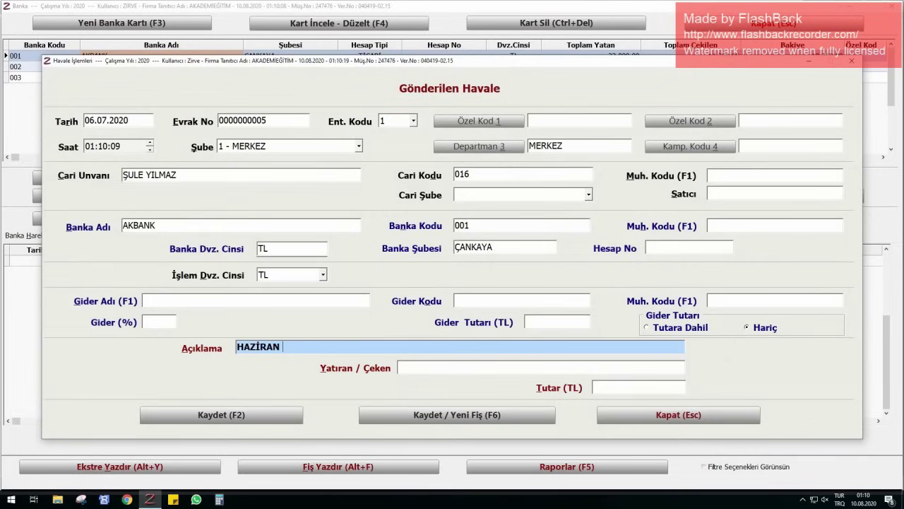
text( 2020 MAAŞ ÖDEME)
key(Return)
key(Return)
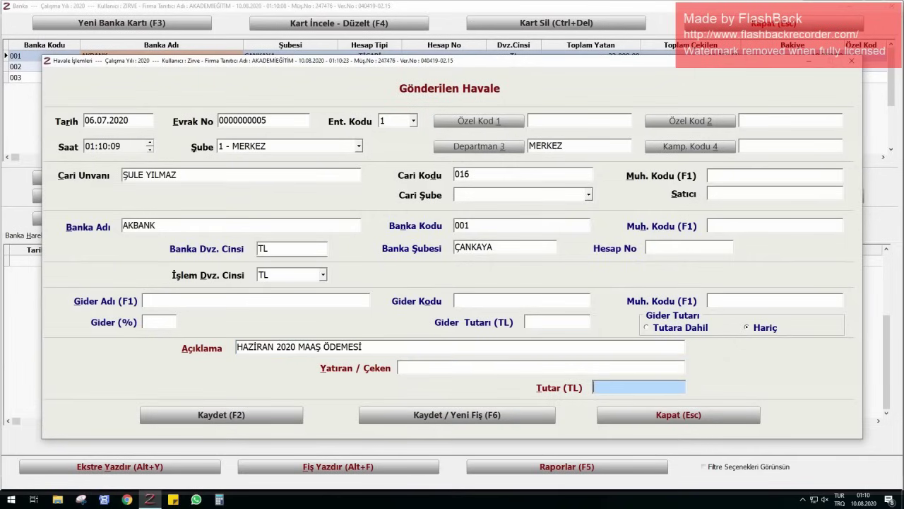
text(2750)
key(Return)
key(Return)
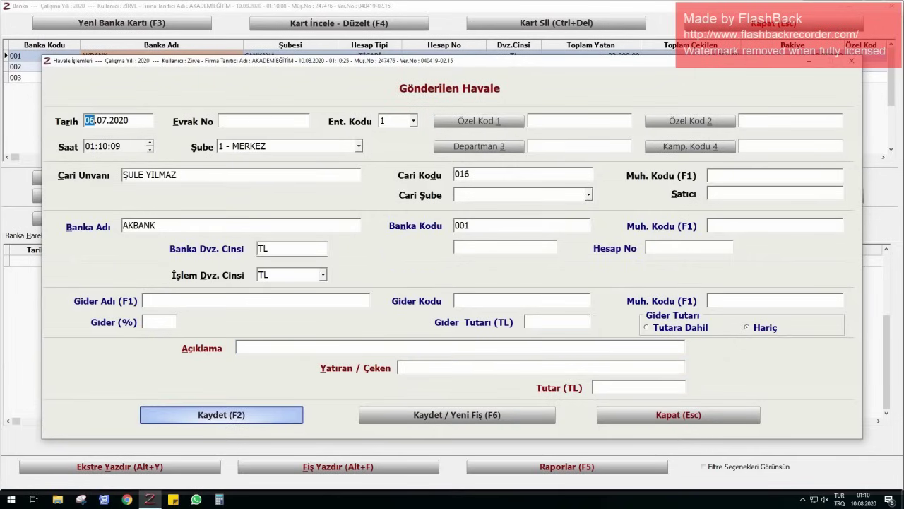
key(Escape)
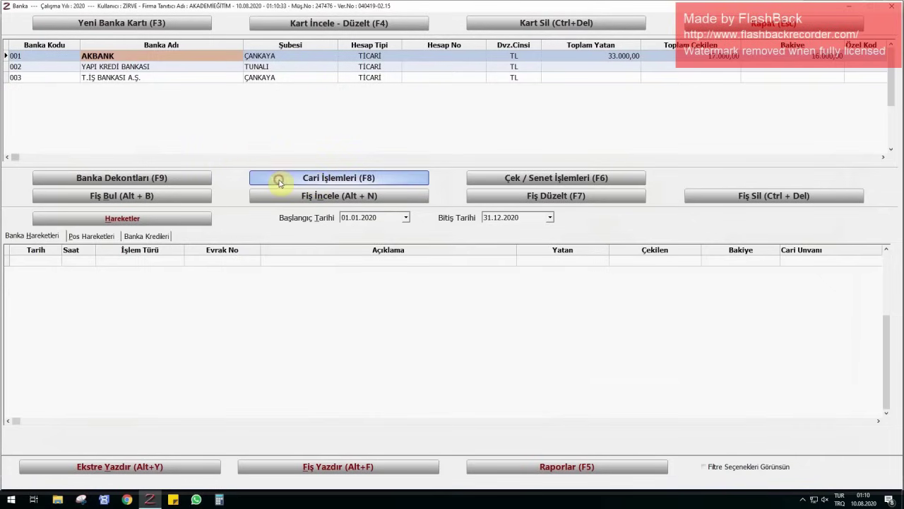
- Start an outgoing AKBANK transfer dated 08.07.2020 to KLM YAYINCILIK
click(281, 180)
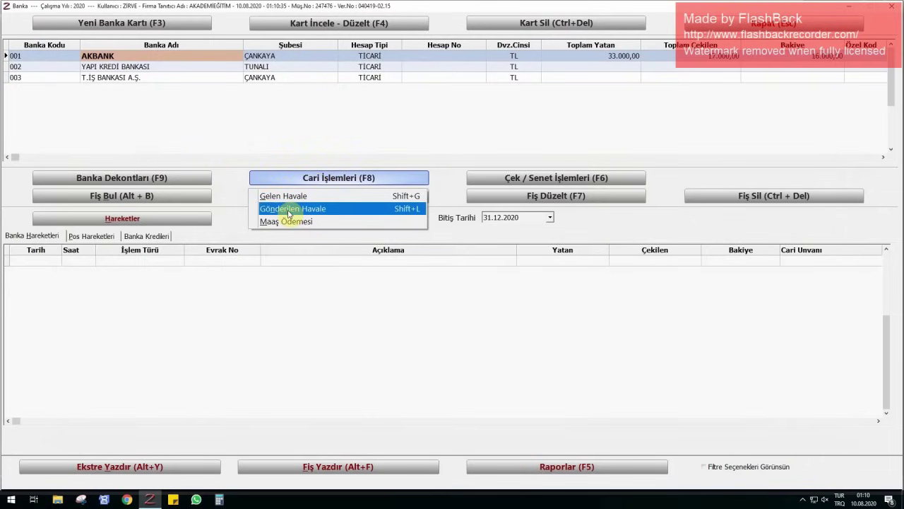
click(289, 209)
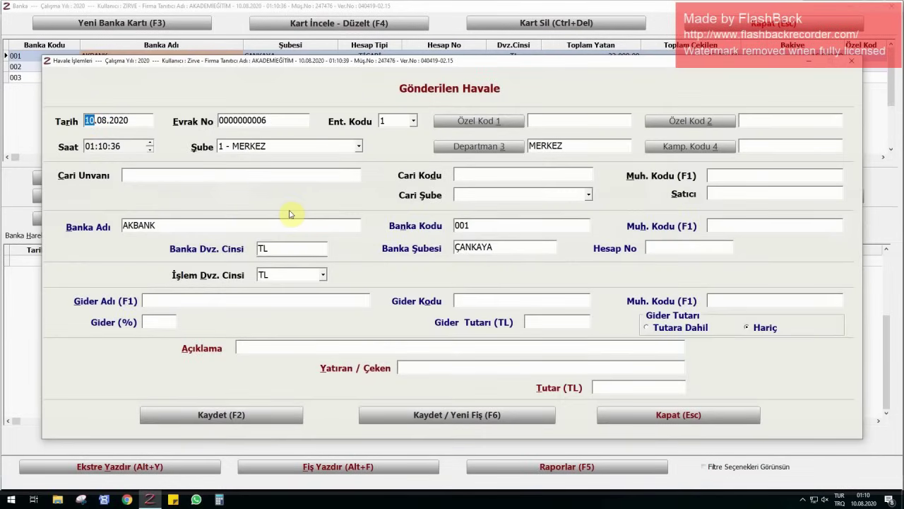
text(0807)
key(Return)
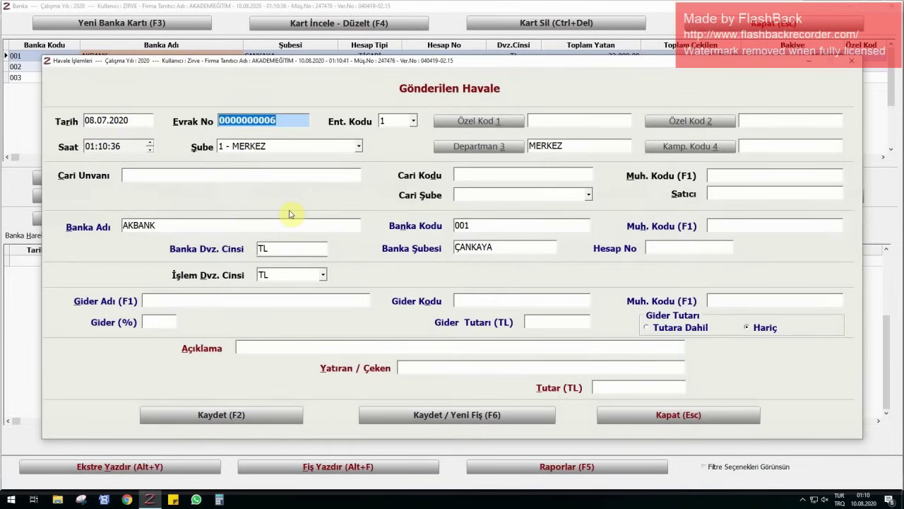
click(252, 174)
text(KL)
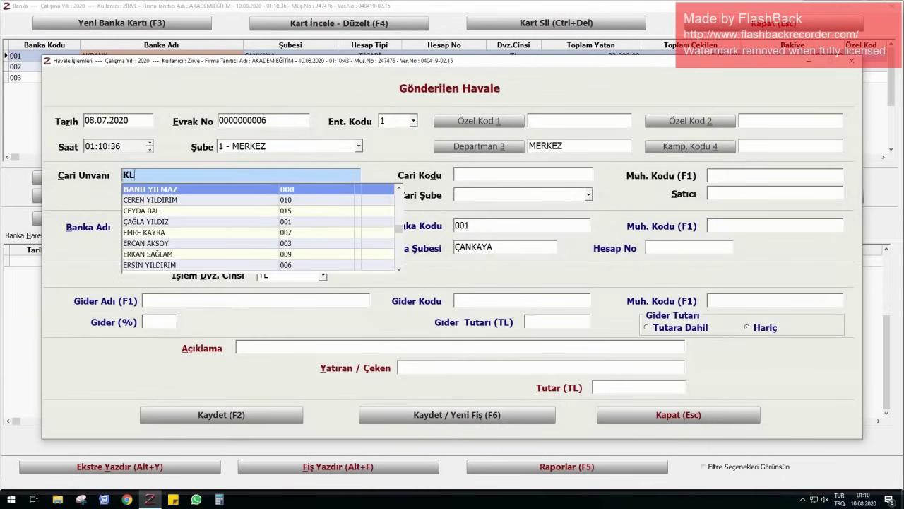
text(M YAYINCILIK)
key(Return)
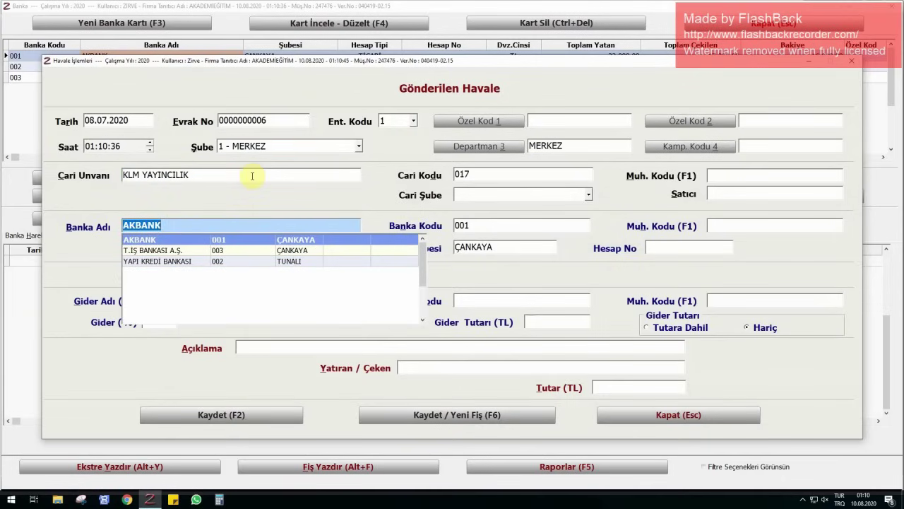
key(Return)
- Enter description CARİ HESABA MAHSUBEN and amount 1.250,00 TL, then save the transfer
key(Return)
key(Return)
key(Return)
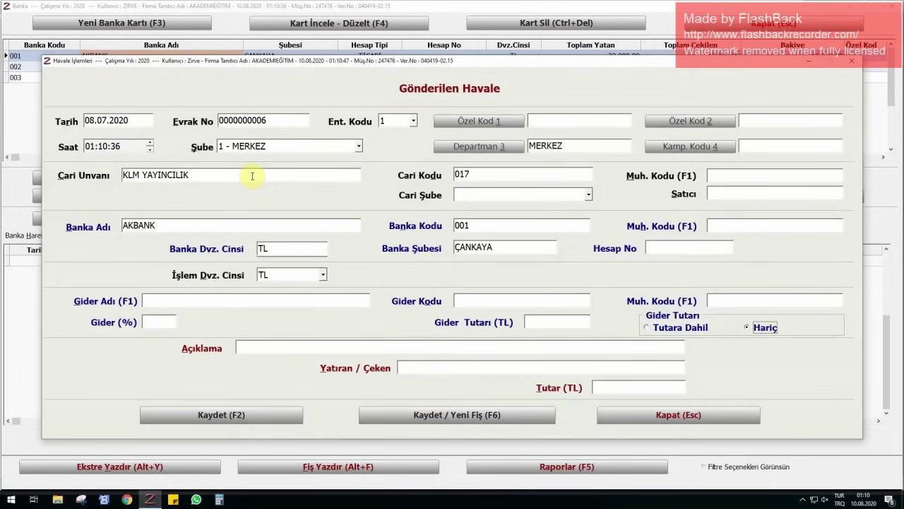
key(Return)
text(CARİ )
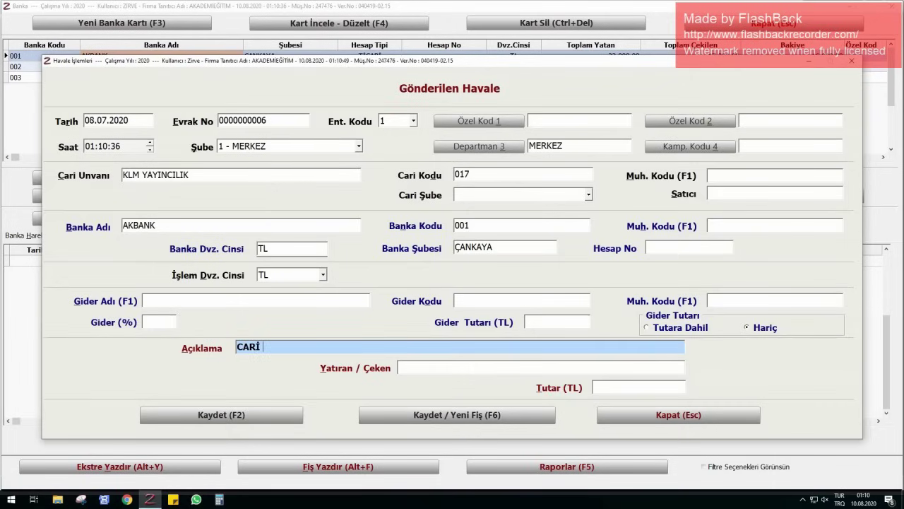
text(HESABA MAHSUBEN)
key(Return)
key(Return)
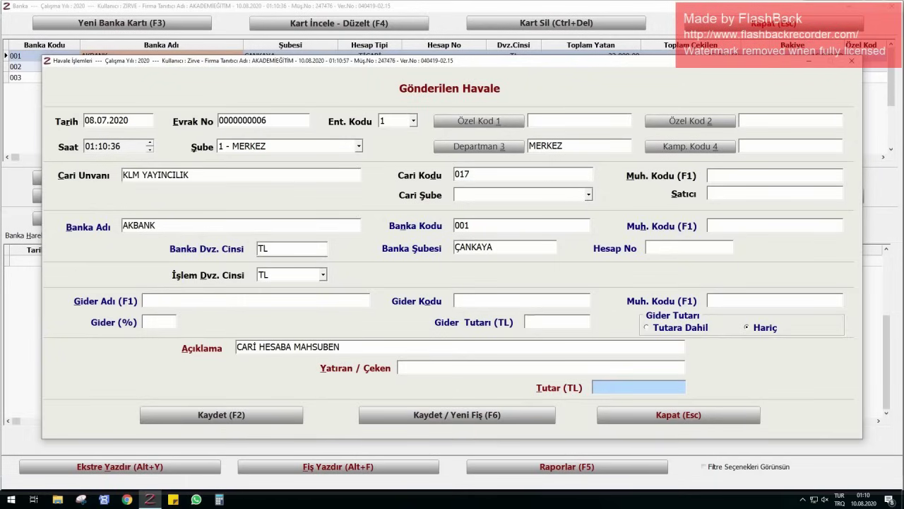
text(1250)
key(Return)
key(Return)
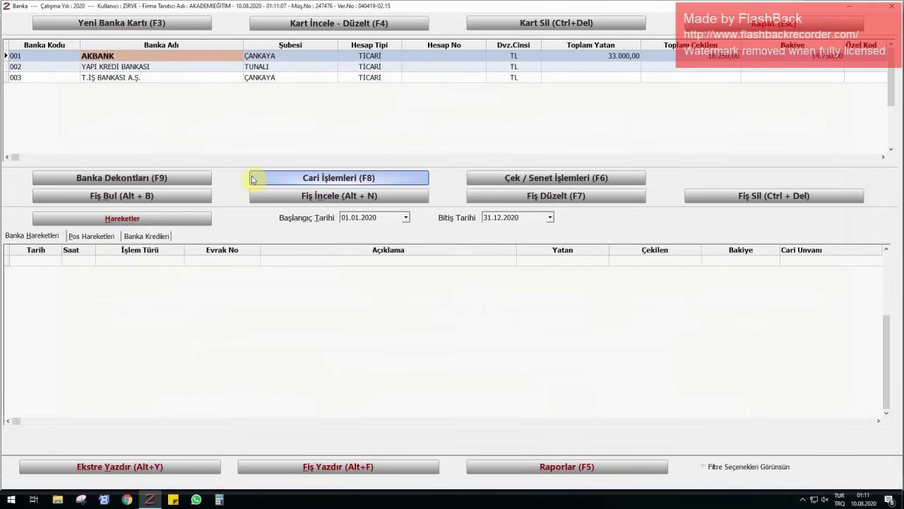
- Start an incoming AKBANK transfer dated 10.07.2020 from customer account 009
click(263, 178)
click(492, 185)
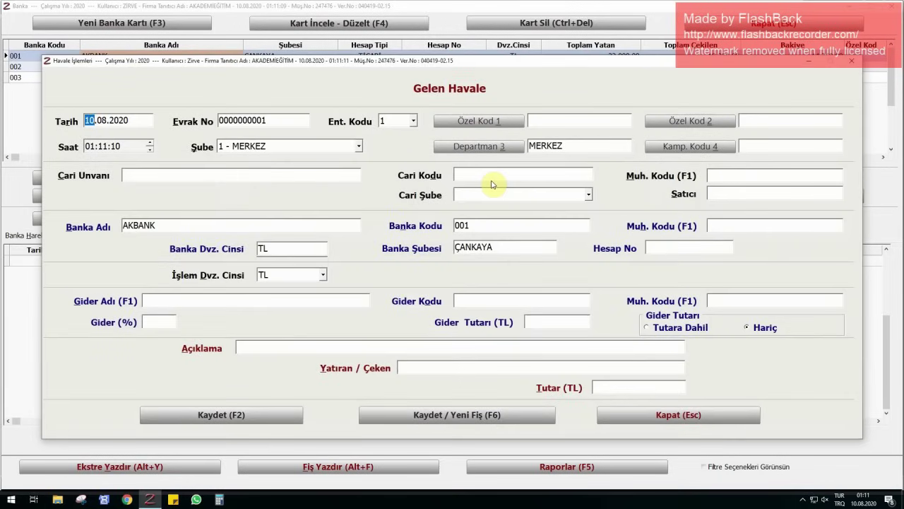
text(1007)
key(Return)
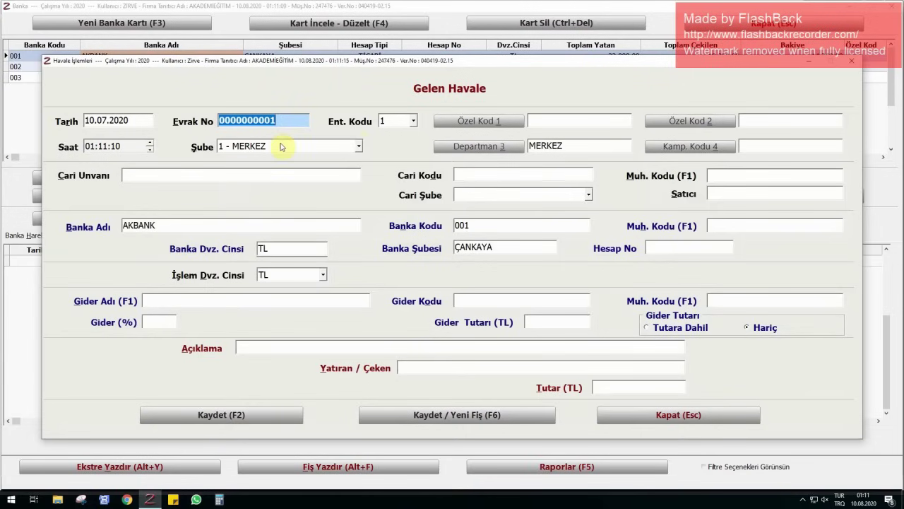
click(227, 176)
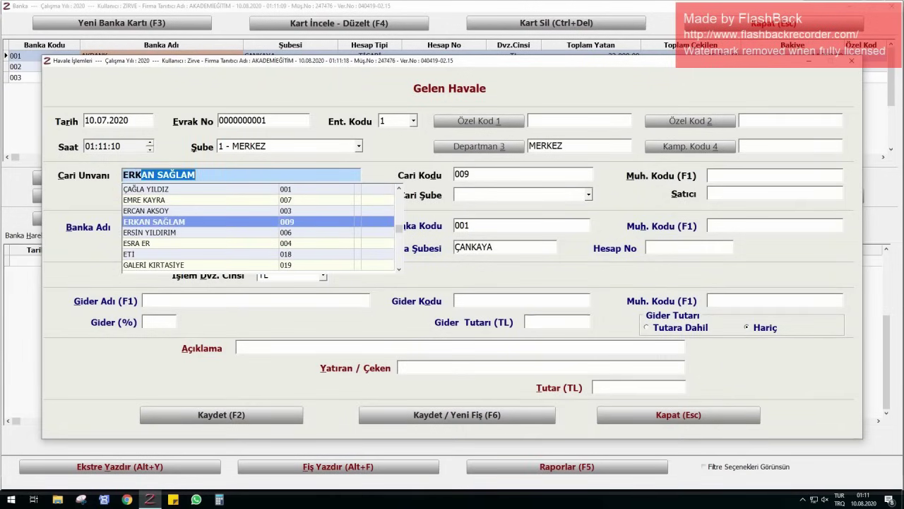
key(Return)
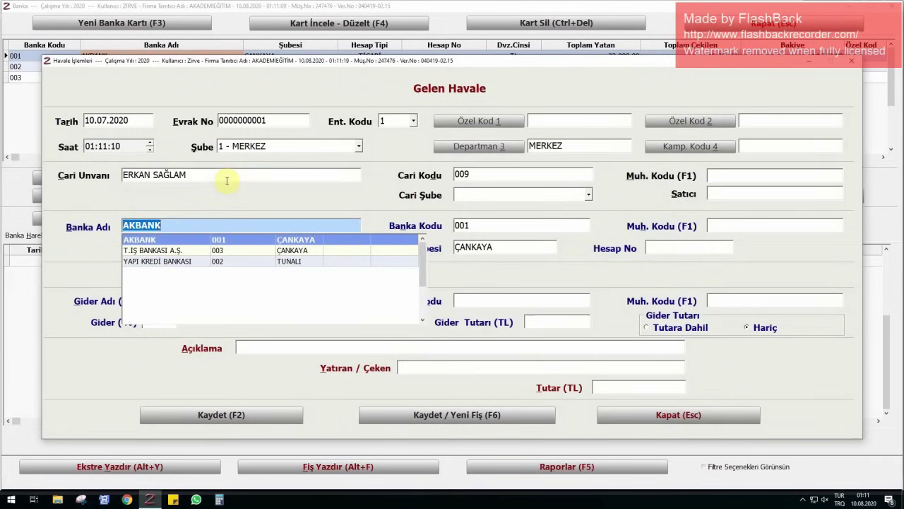
key(Return)
key(Return)
key(Return)
key(Return)
key(Return)
key(Return)
key(Return)
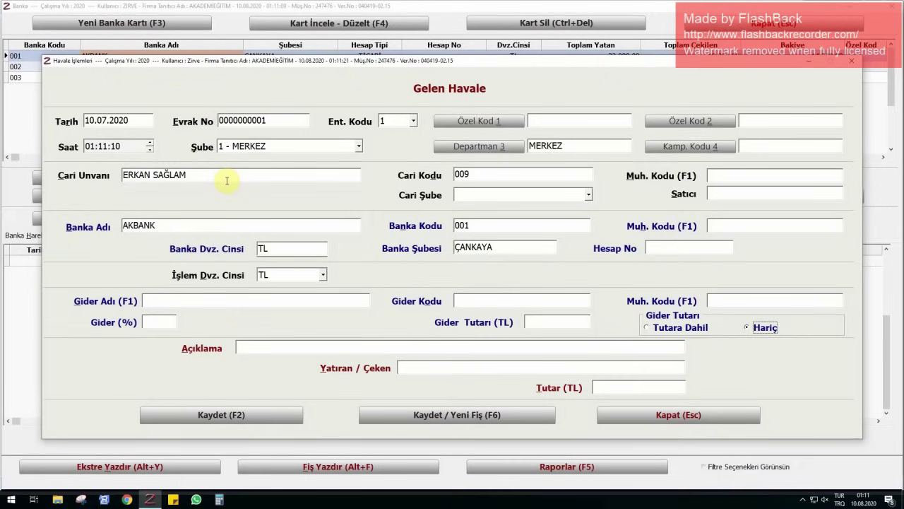
- Enter description KURS ÜCRETİ and amount 250, save, and close the bank accounts window
key(Return)
text(KURS Ü)
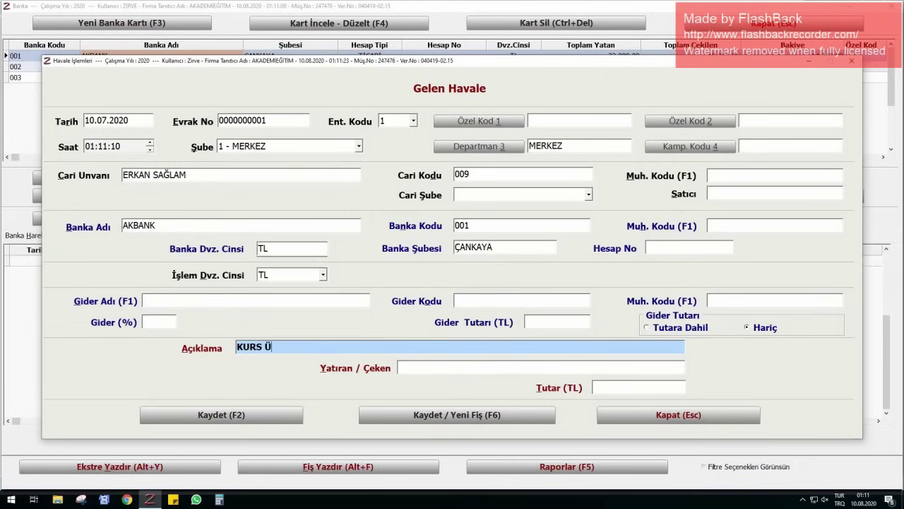
text(CRETİ250)
key(Return)
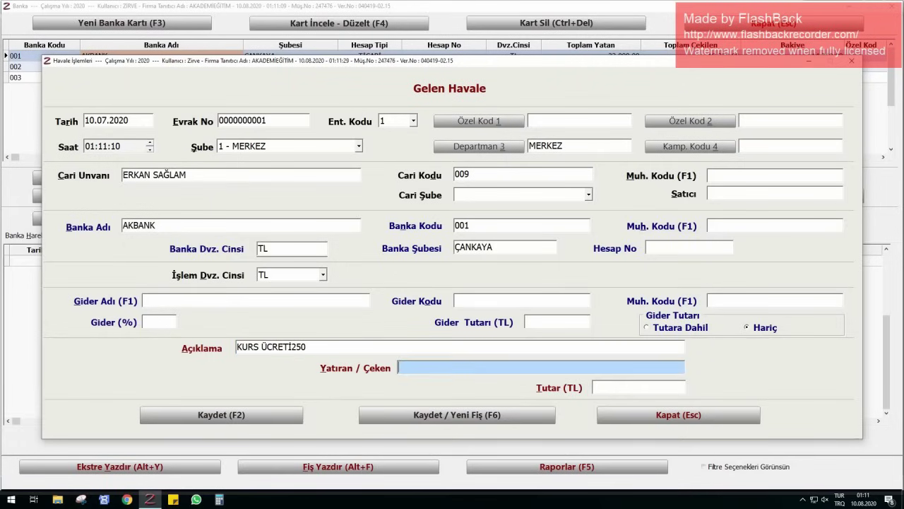
key(shift+Tab)
key(BackSpace)
key(BackSpace)
key(BackSpace)
key(Return)
key(Return)
text(250)
key(Return)
key(Return)
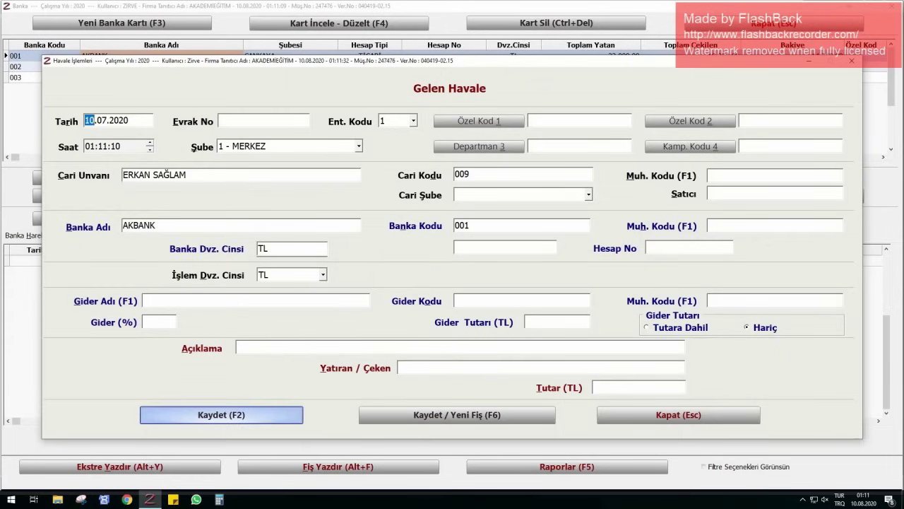
key(Escape)
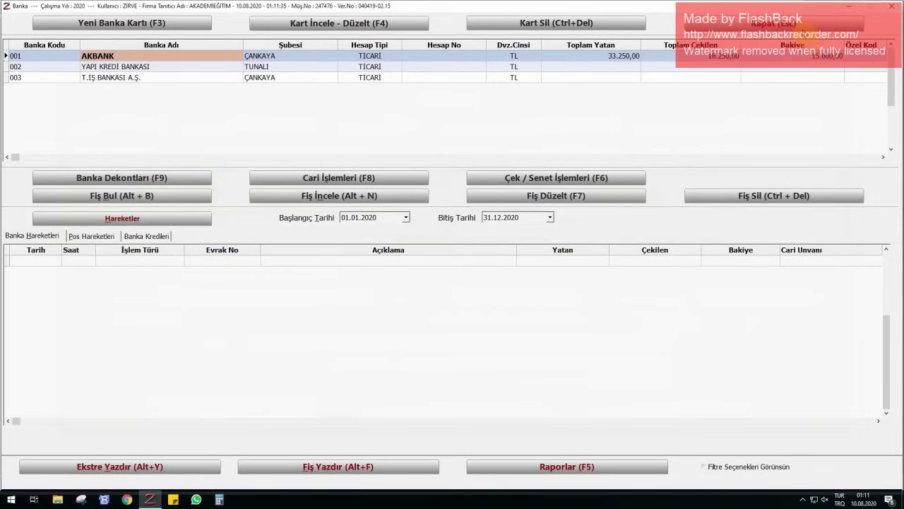
click(802, 25)
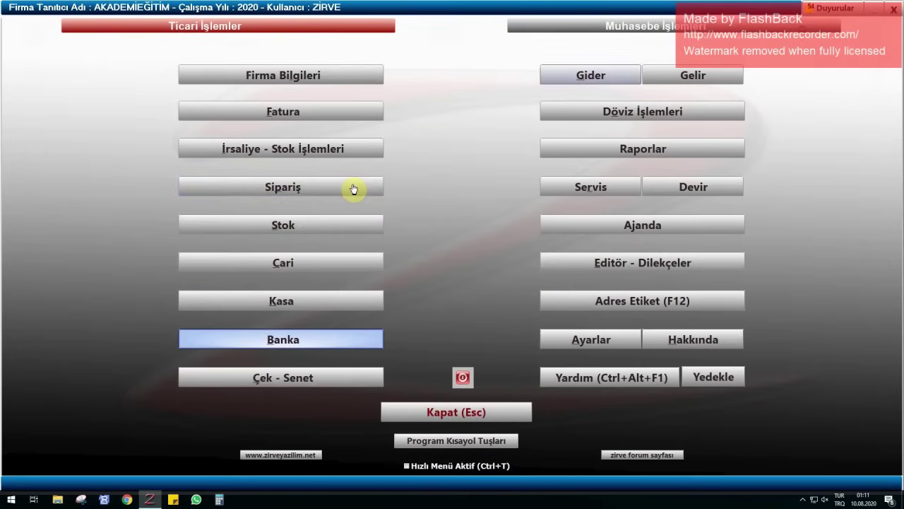
- In the current accounts list, select account 009 and choose Borç Dekontu
click(308, 262)
click(851, 128)
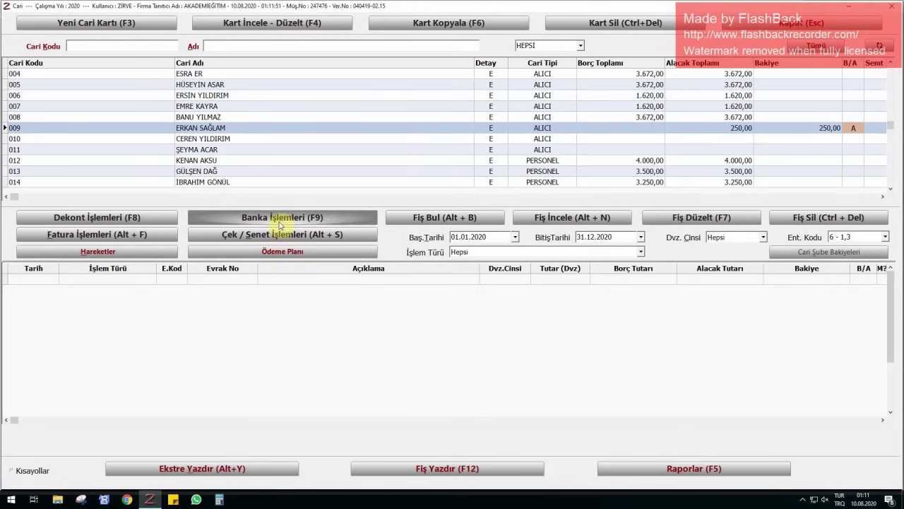
click(97, 218)
click(73, 217)
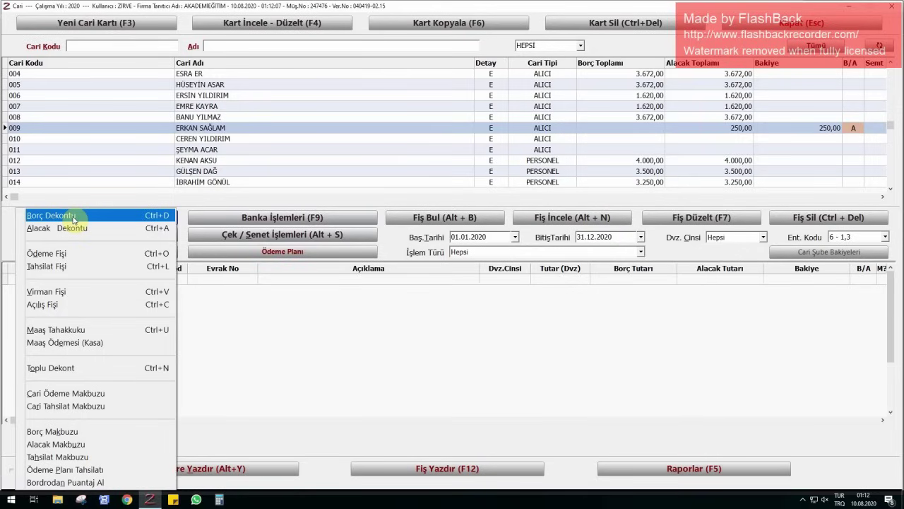
- Save a Borç Dekontu dated 01.07.2020, described KURS ÜCRETİ, for 250,00 TL on account 009
click(73, 216)
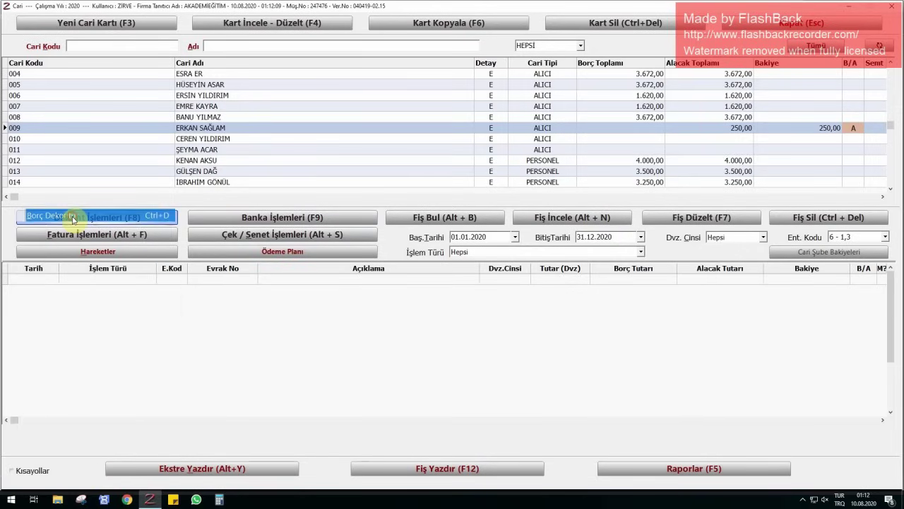
text(0107)
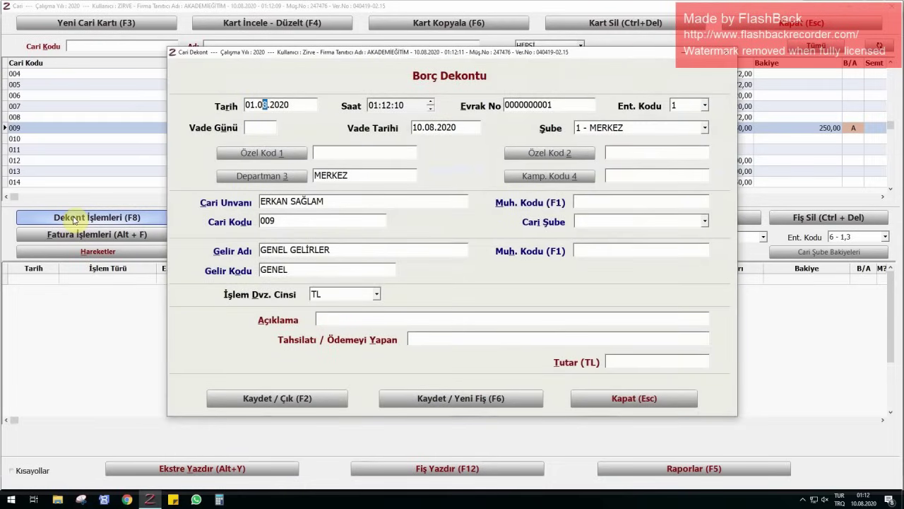
key(Return)
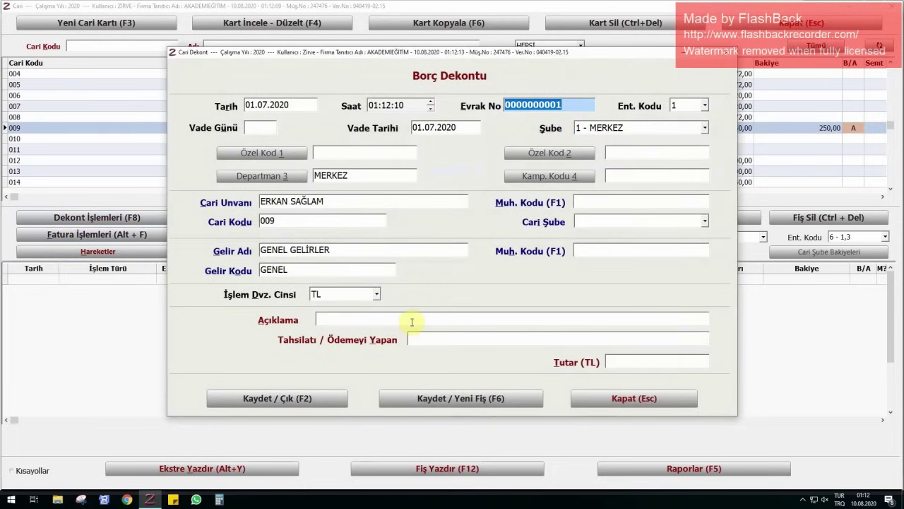
click(410, 320)
text(KURS)
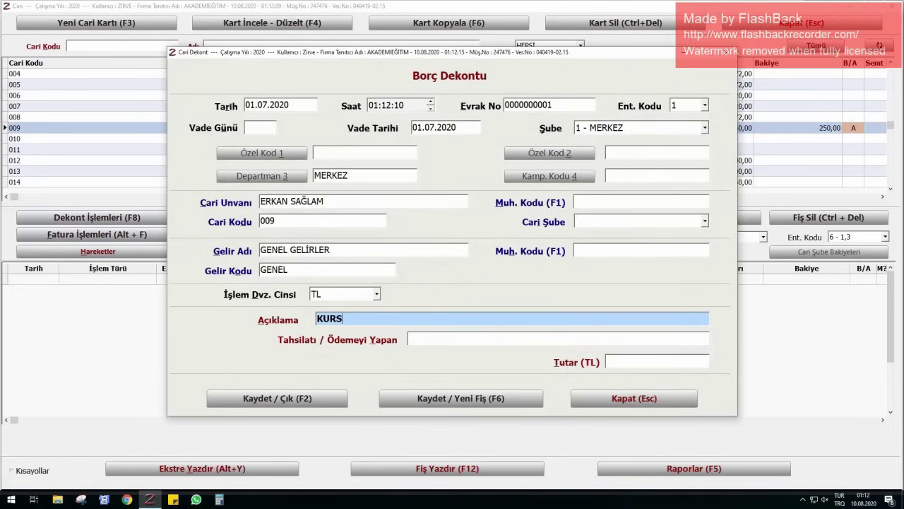
text( ÜCRETİ)
key(Return)
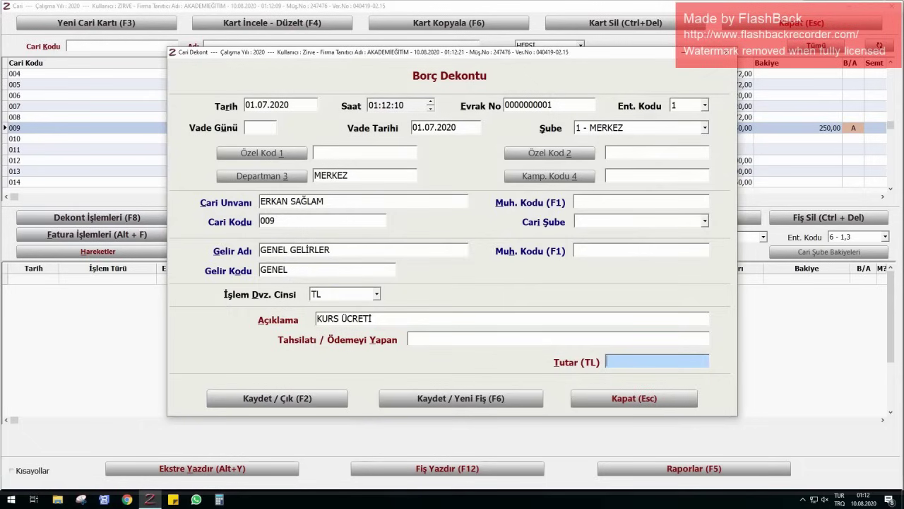
text(250)
key(Return)
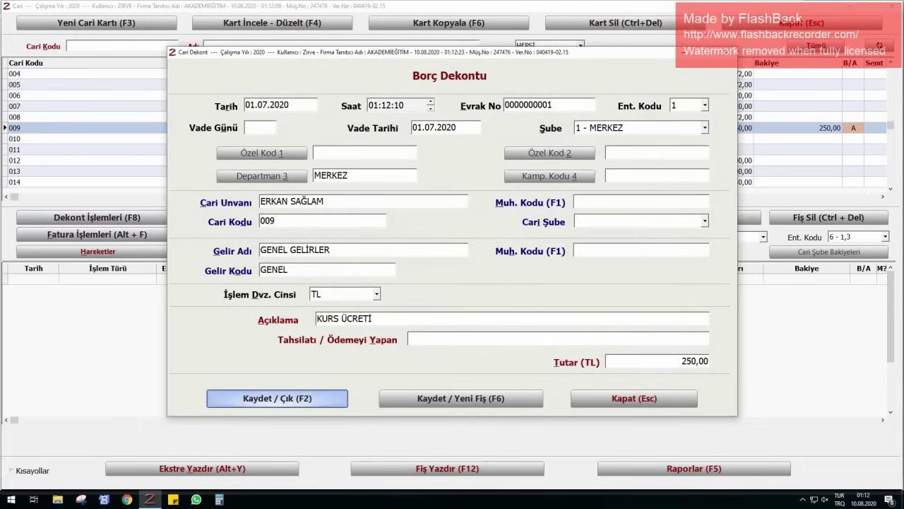
key(Return)
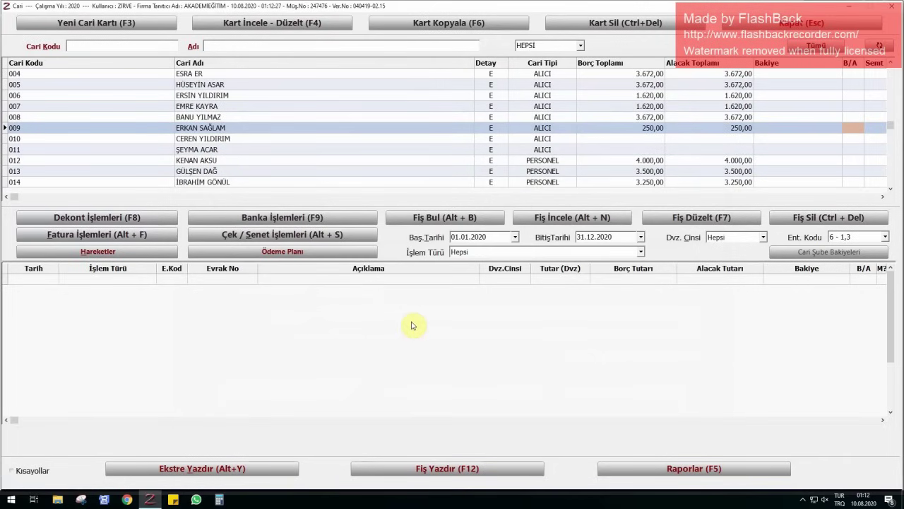
- Select customer account 010 and start a new Borç Dekontu
key(Down)
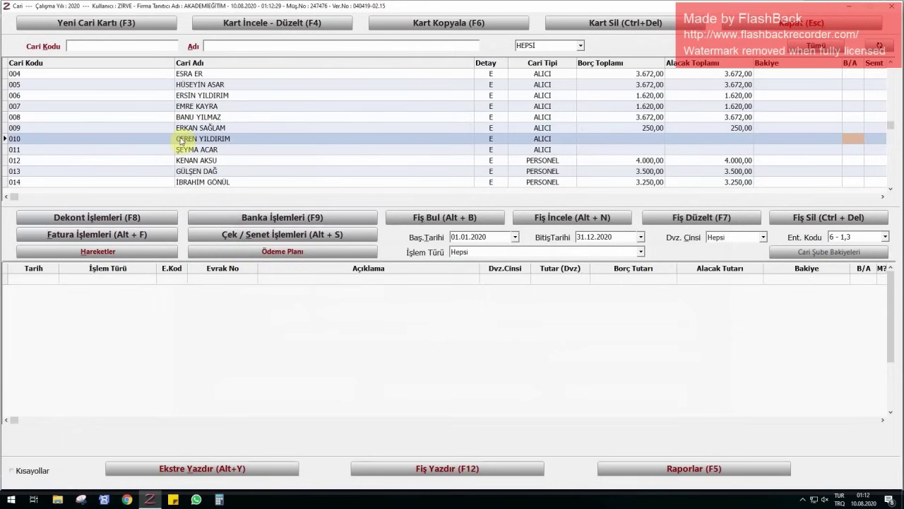
click(181, 139)
click(92, 218)
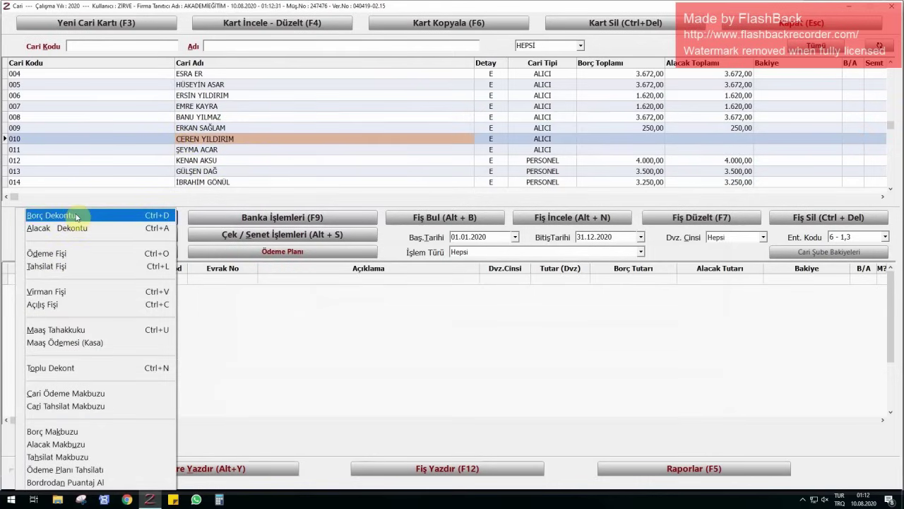
click(78, 213)
- Save the voucher dated 01.07.2020 with description KURS ÜCRETİ and amount 600,00 TL
text(0107)
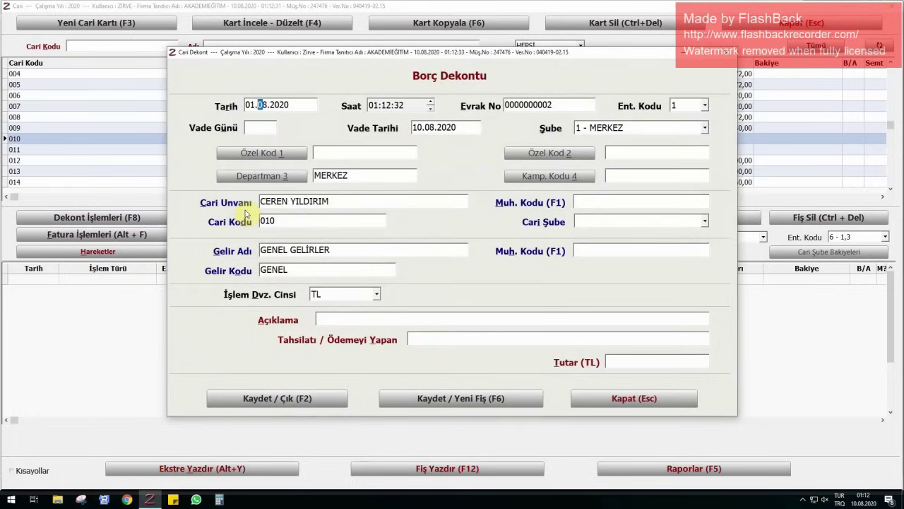
key(Return)
click(343, 319)
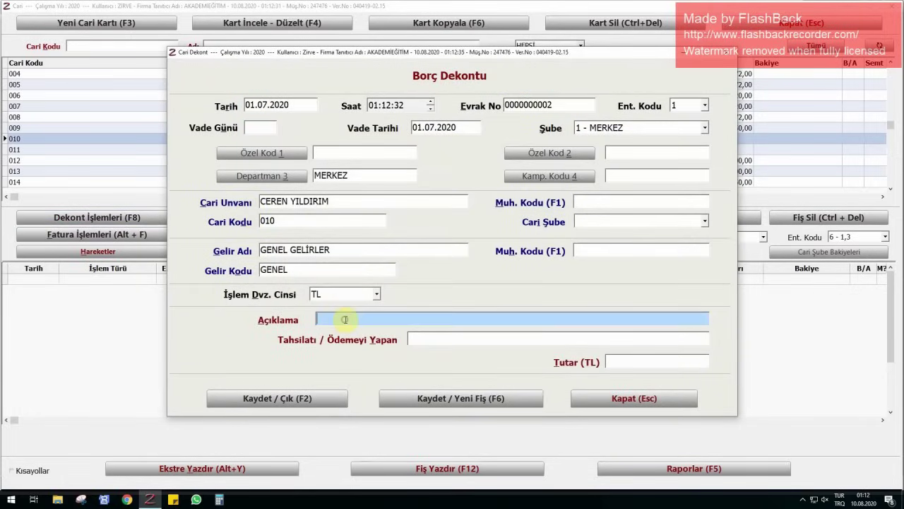
text(KURS ÜCRETİ)
key(Return)
click(657, 361)
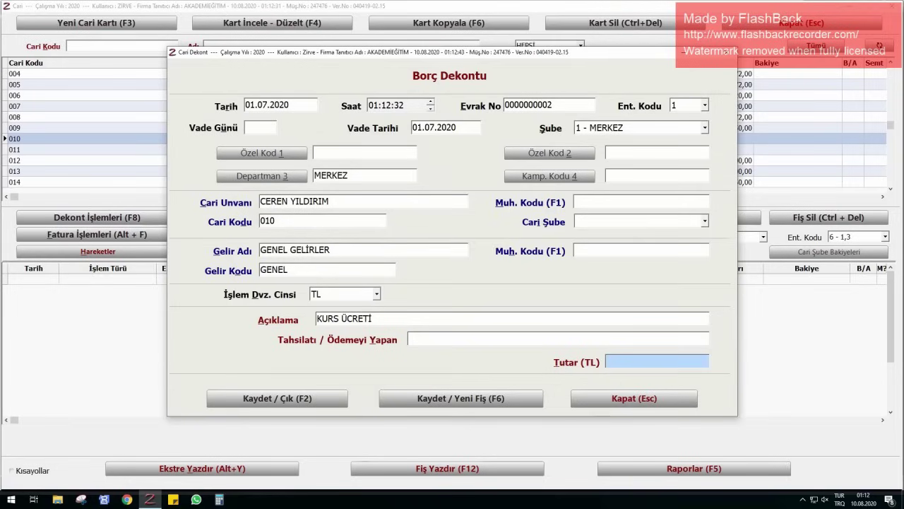
text(600)
key(Return)
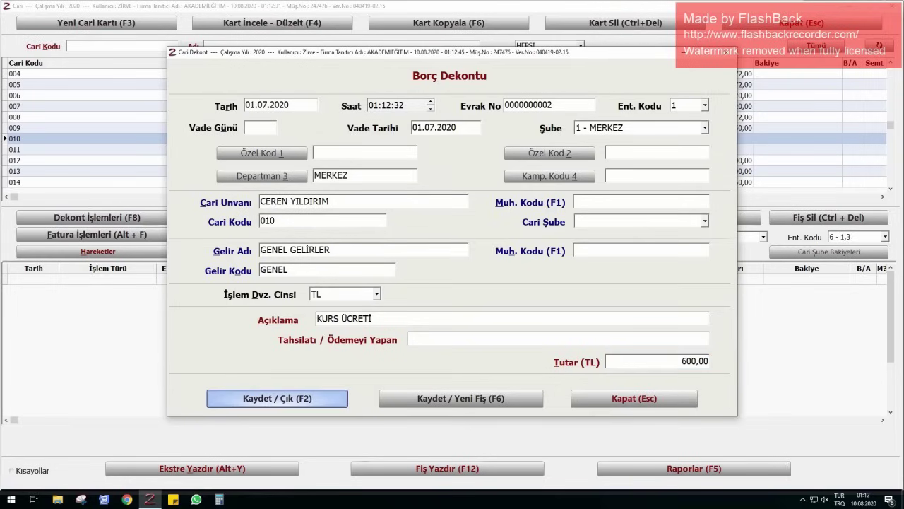
key(Return)
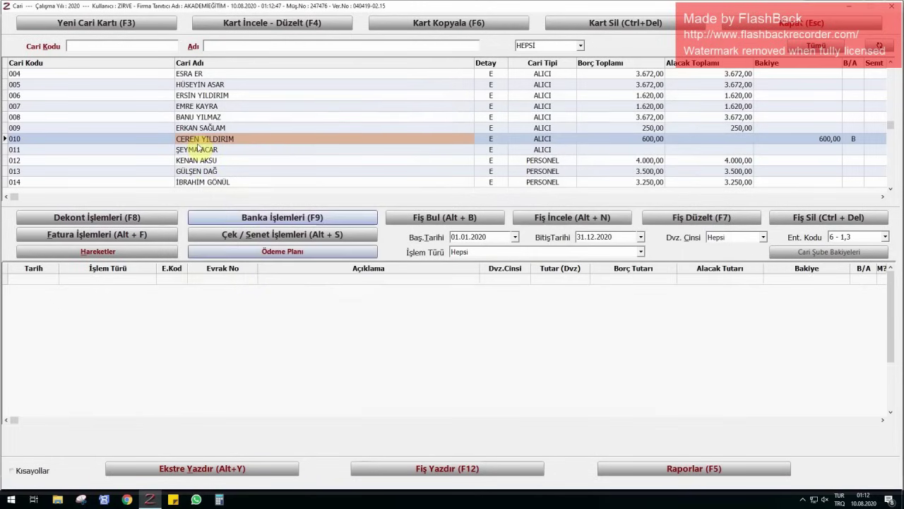
- Select customer account 011 and start a new Borç Dekontu
click(199, 149)
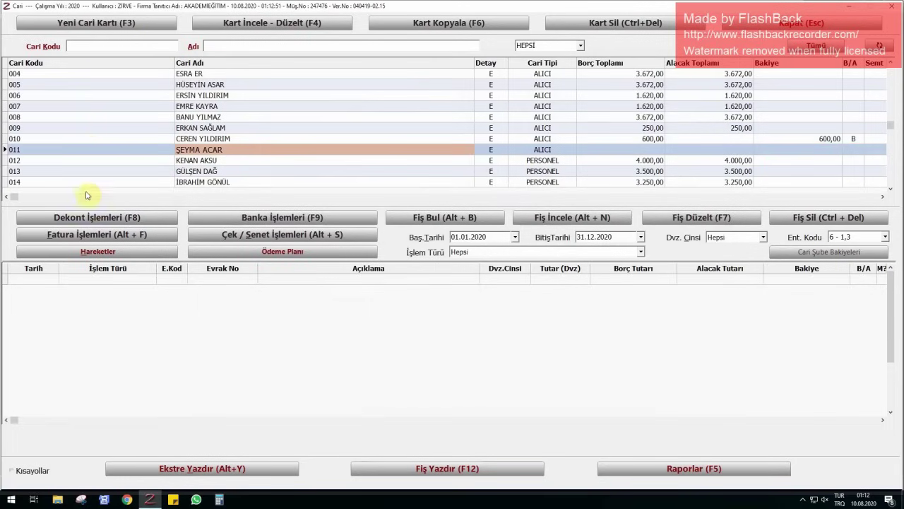
click(91, 217)
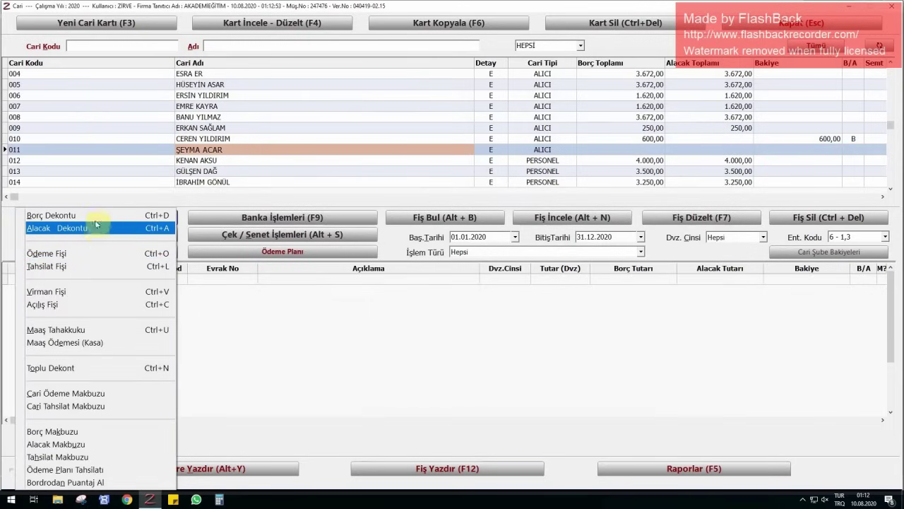
click(95, 216)
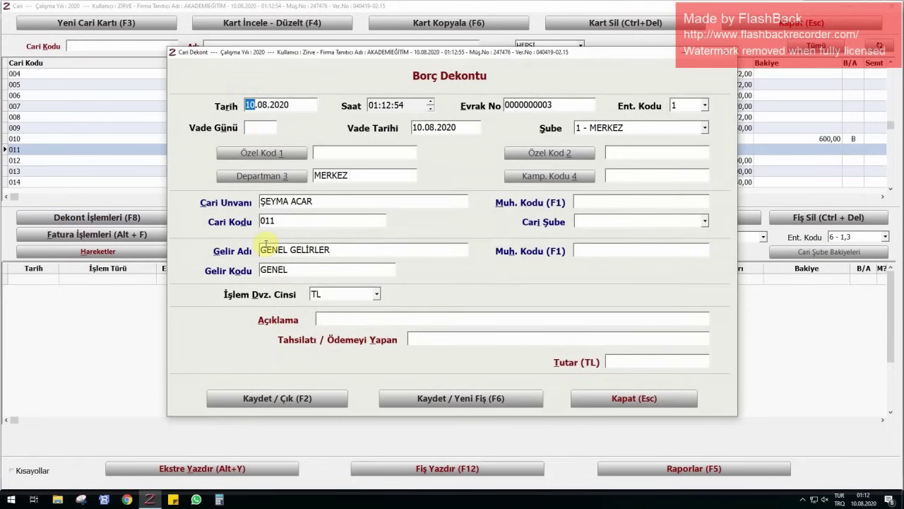
- Save it dated 01.07.2020, KURS ÜCRETİ, 400,00 TL, and leave the customer accounts window
text(0107)
key(Return)
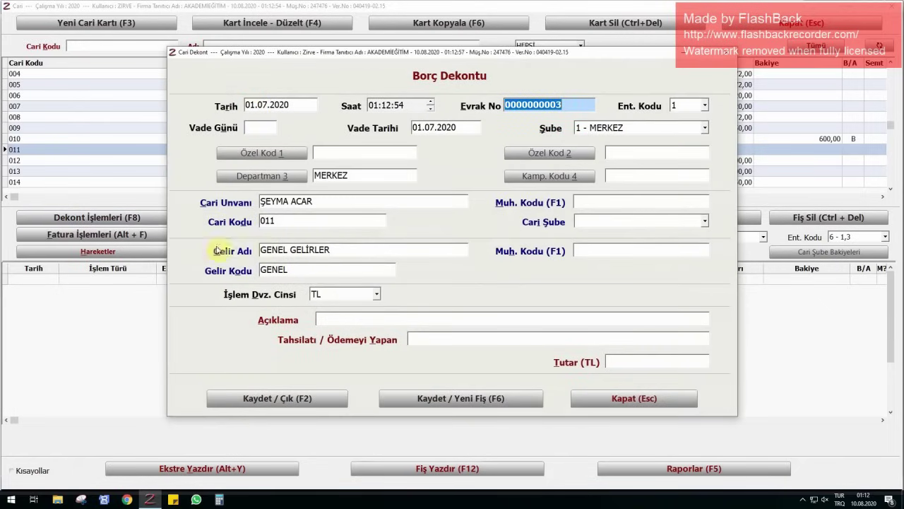
click(361, 323)
text(KURS)
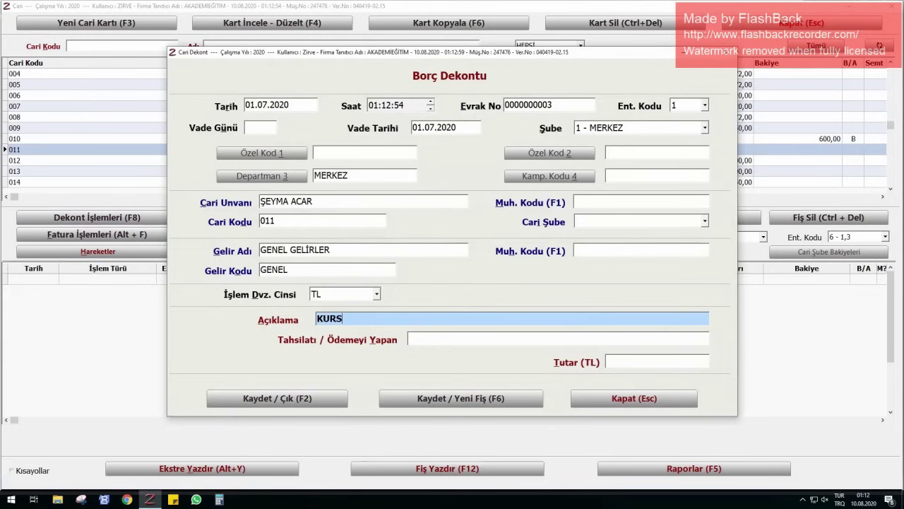
text( ÜCRETİ)
key(Return)
key(Return)
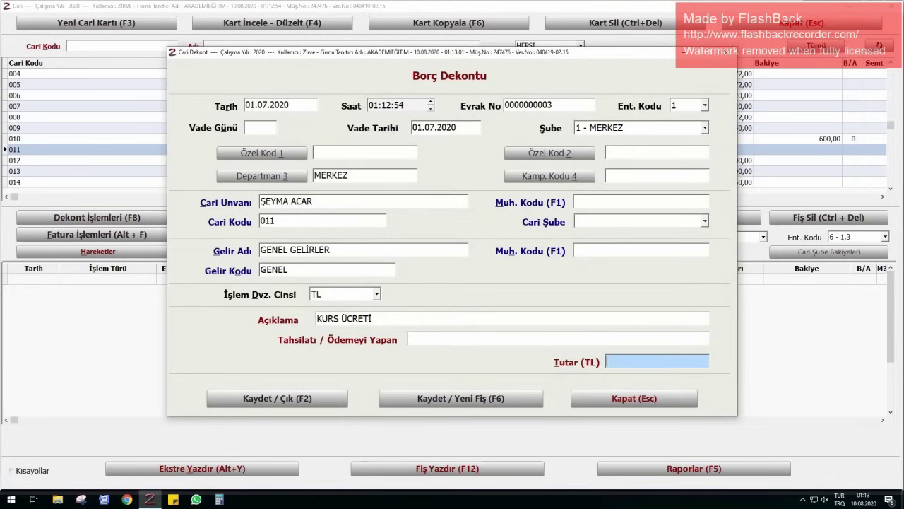
text(400)
key(Return)
key(Return)
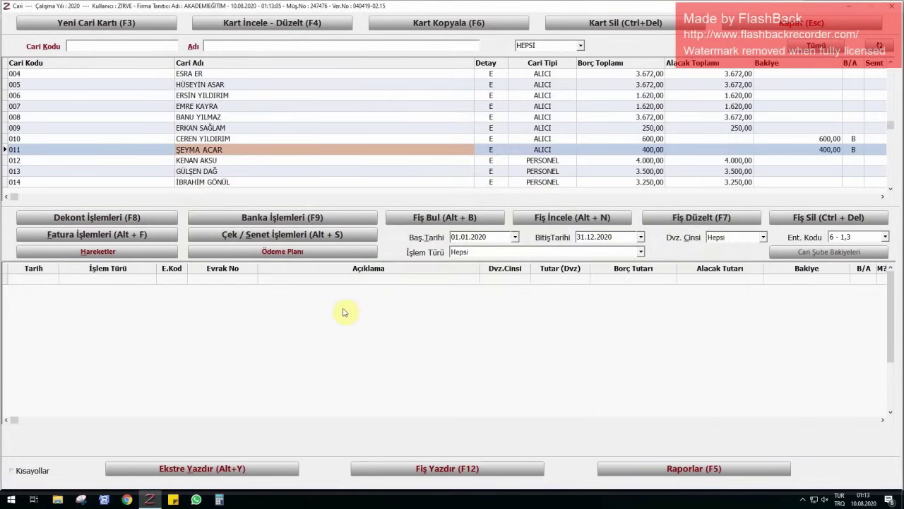
key(Escape)
- In the bank module, start a Gelen Havale dated 10.07.2020 from customer account 010
click(290, 340)
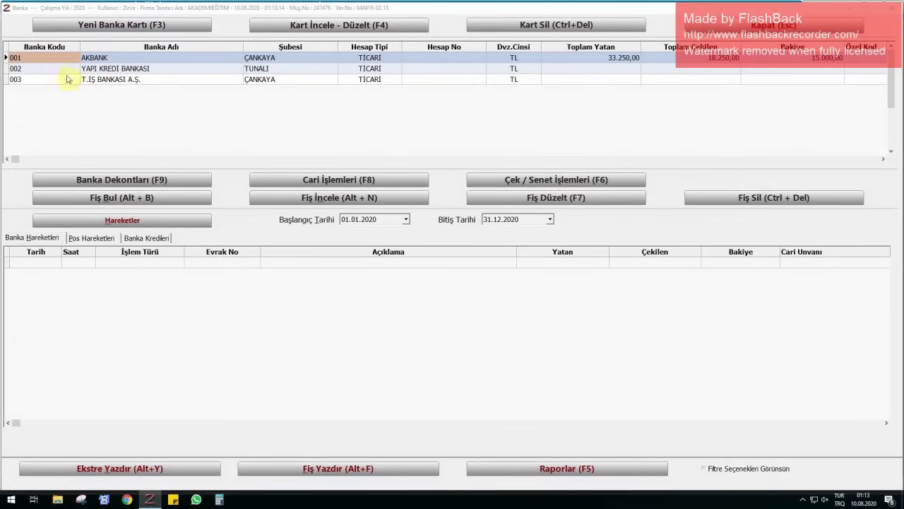
click(294, 178)
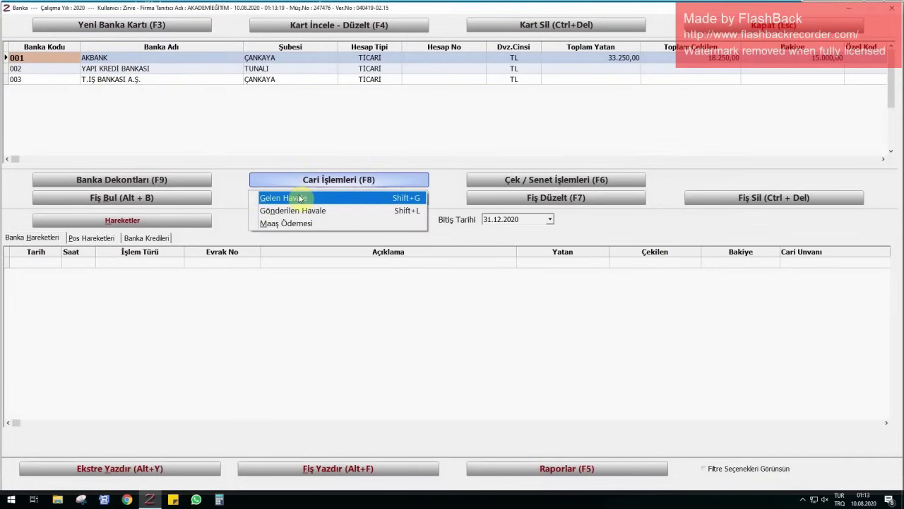
click(299, 198)
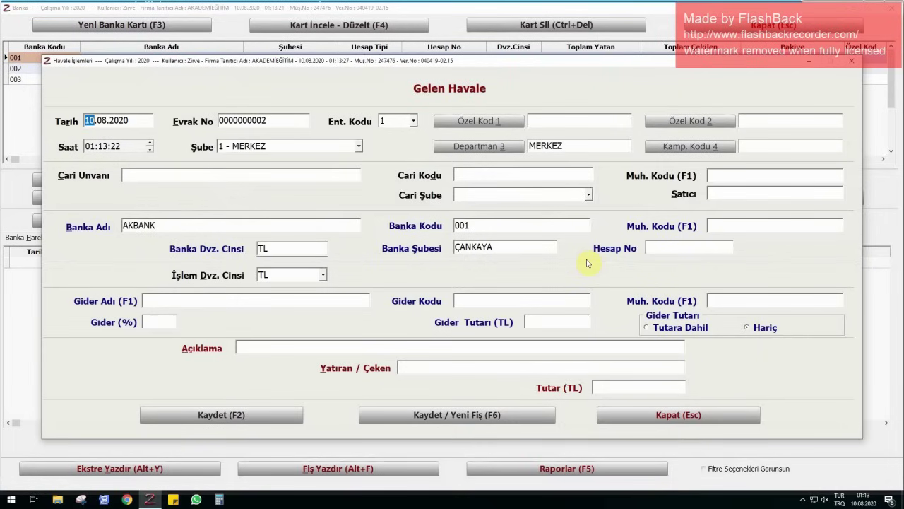
text(1007)
key(Return)
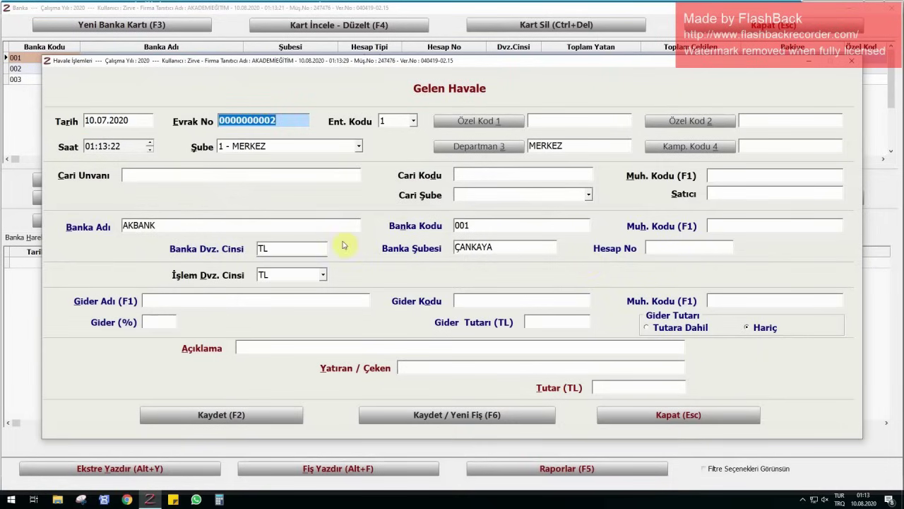
click(174, 175)
text(CRE)
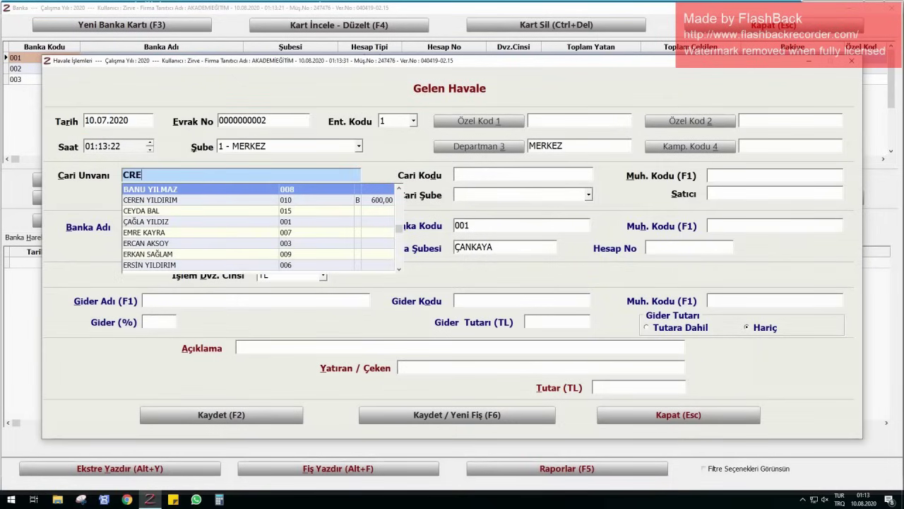
key(Return)
key(Down)
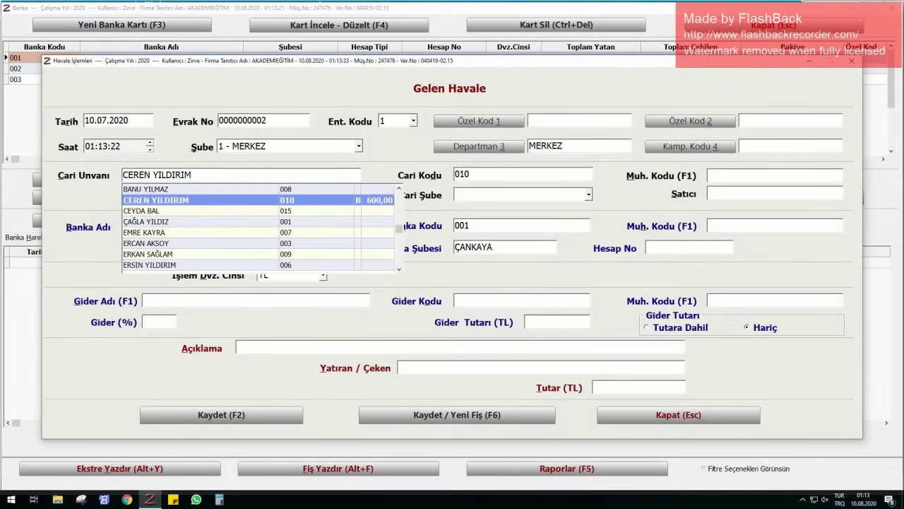
key(Return)
key(Return)
key(Return)
key(Return)
key(Return)
key(Return)
key(Return)
key(Return)
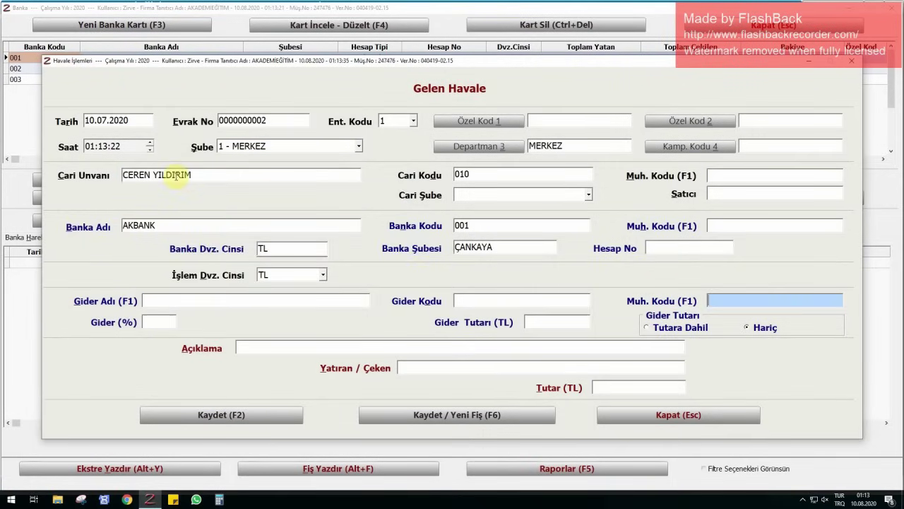
- Describe it as the customer's name plus KURS ÜCRETİ, enter 300,00 TL, and save
text(KURS ÜCRETİ)
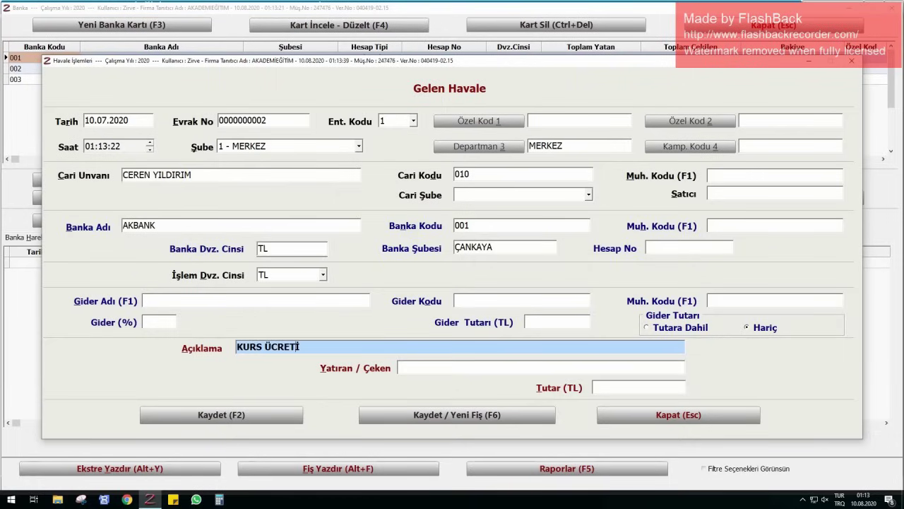
click(238, 347)
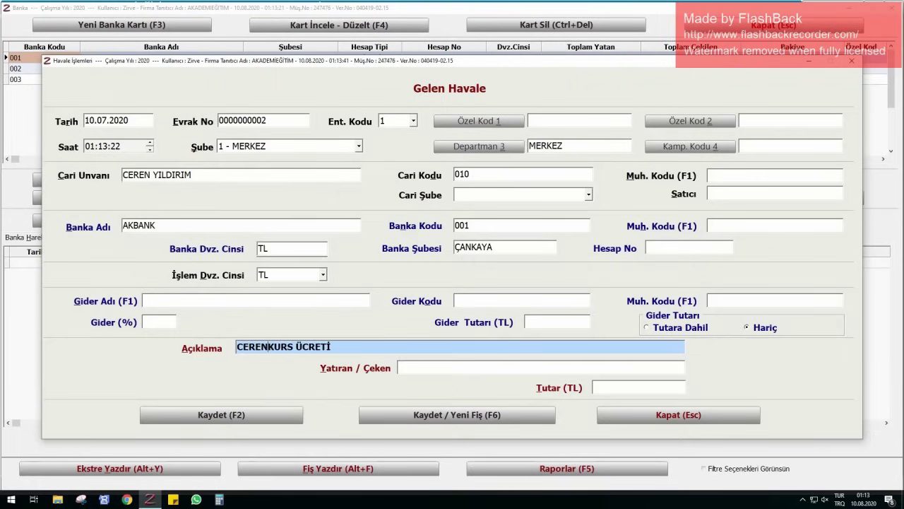
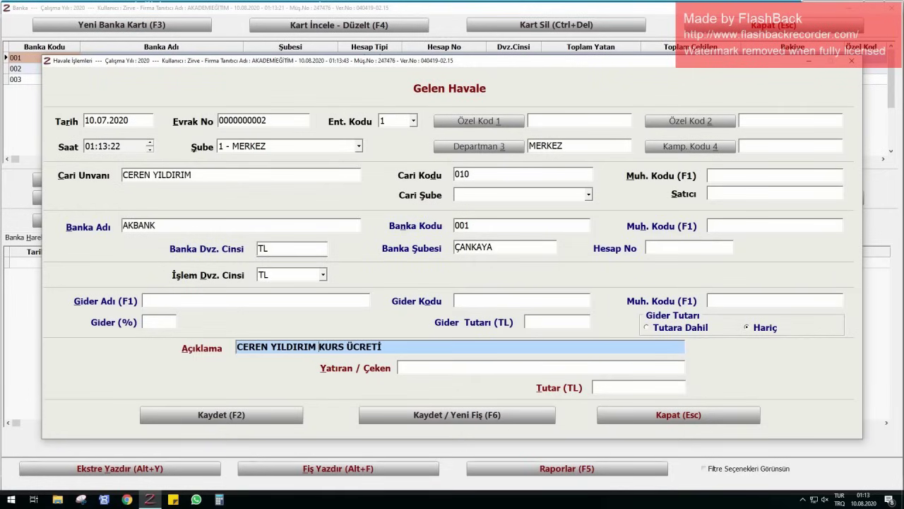
click(599, 385)
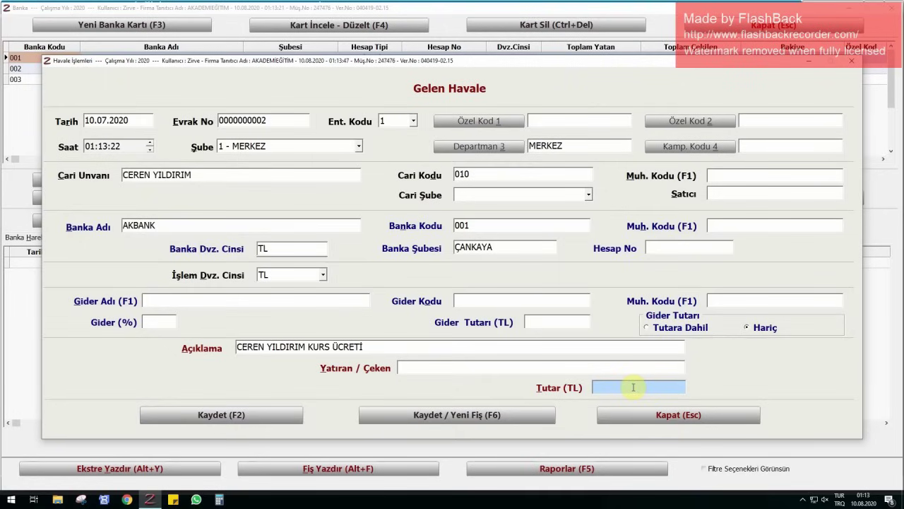
text(300)
key(Return)
key(Return)
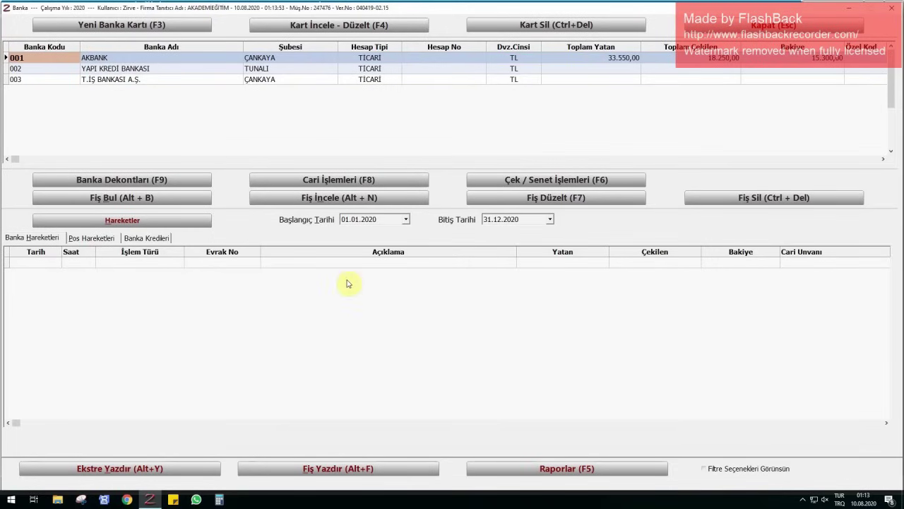
- Start a Bankadan Çekilen voucher dated 16.07.2020, described NAKİT ÇEKİLEN, entering the withdrawer's name
click(114, 181)
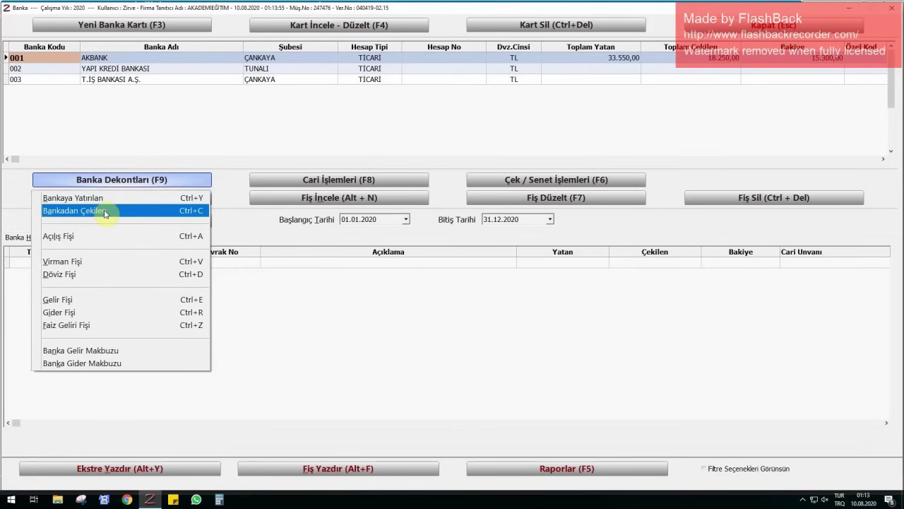
click(104, 211)
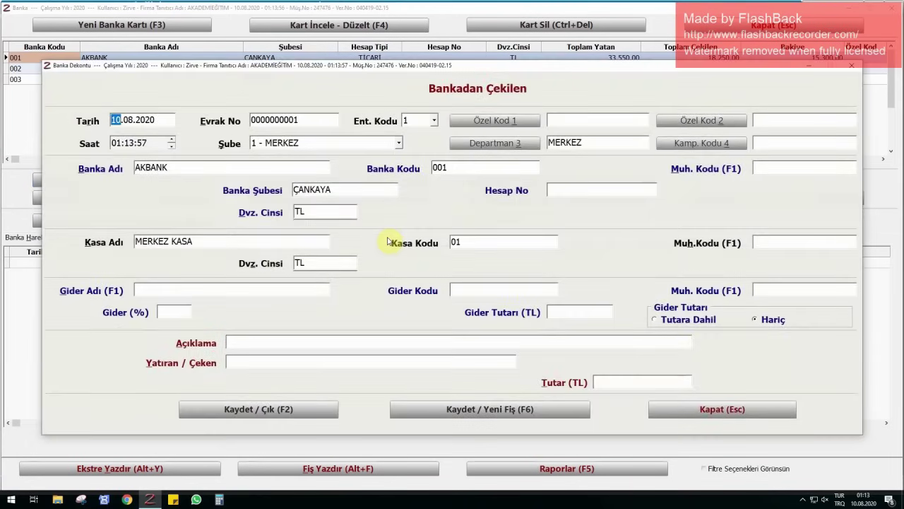
text(1607)
key(Return)
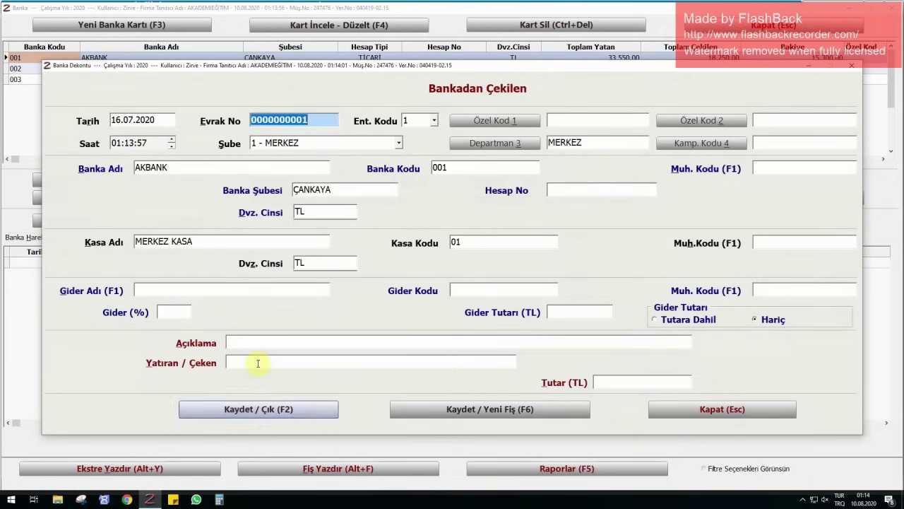
click(264, 341)
text(NAKİT ÇEKİLEN)
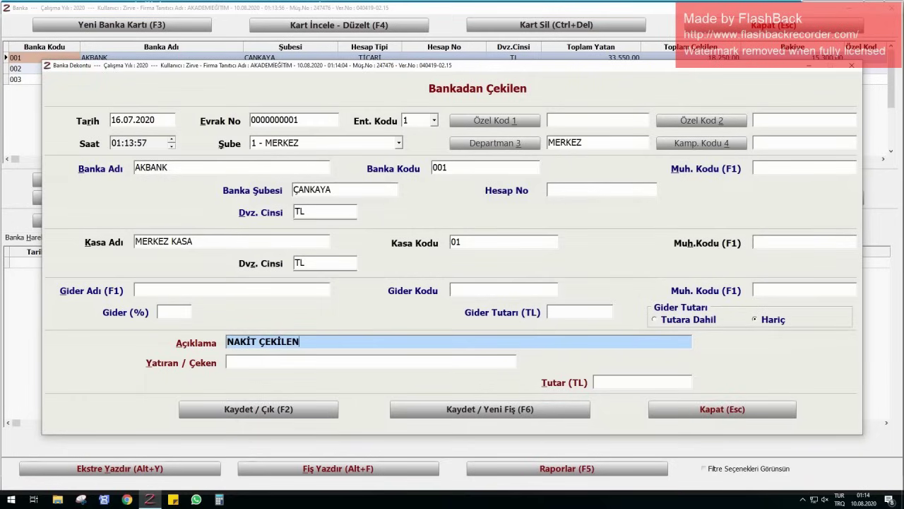
key(Return)
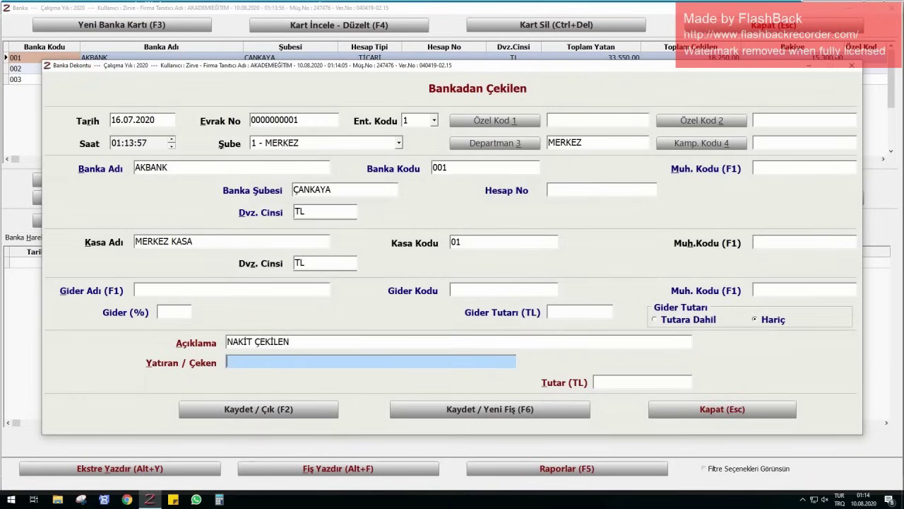
key(Return)
key(Return)
- Correct the amount to 5.000,00 TL and save the withdrawal
click(643, 381)
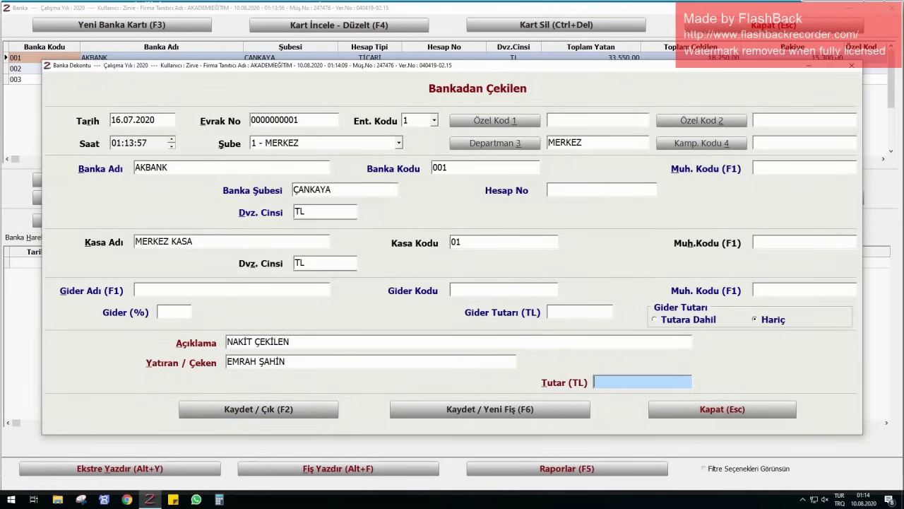
text(15)
key(BackSpace)
key(BackSpace)
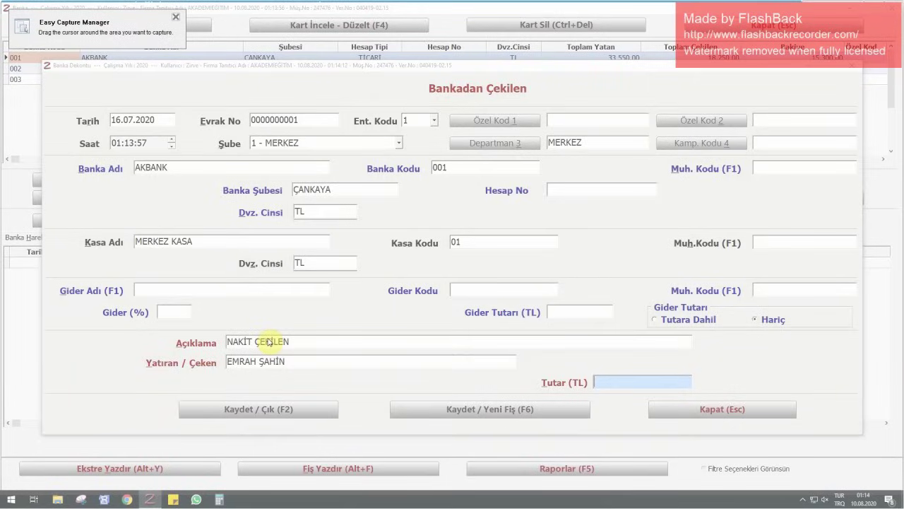
key(Escape)
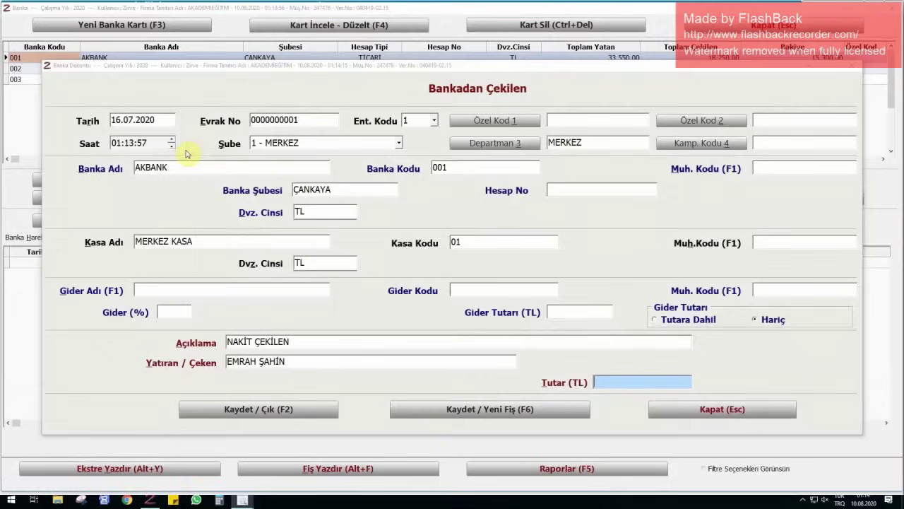
text(500)
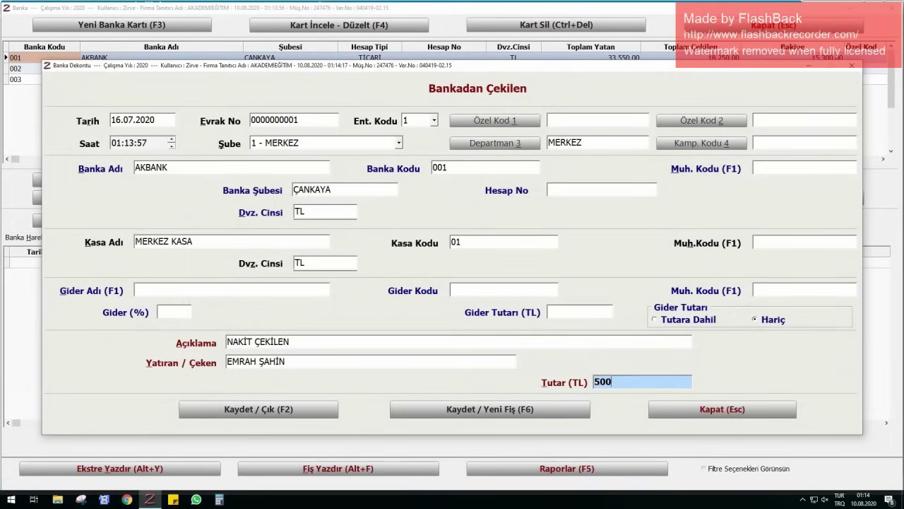
text(0)
key(Return)
key(Return)
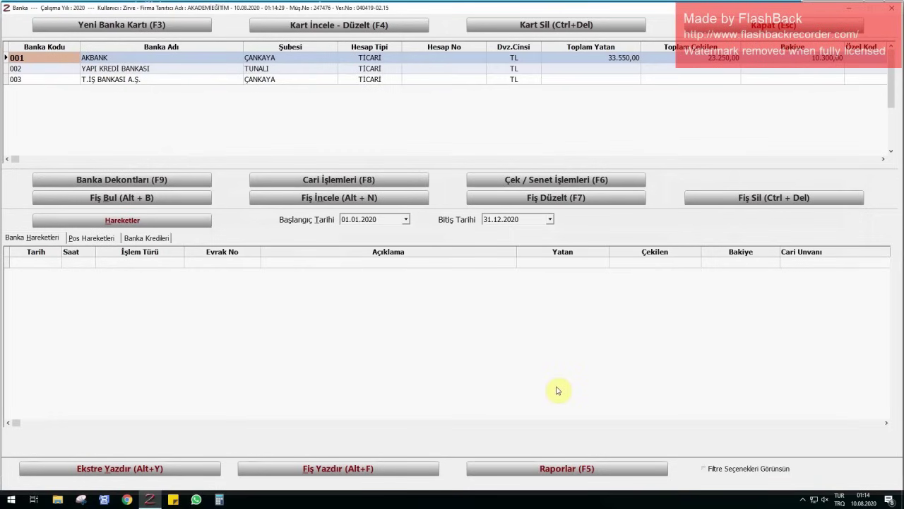
- With AKBANK selected, start a Virman Fişi dated 20.07.2020 to YAPI KREDİ BANKASI
click(126, 68)
click(117, 58)
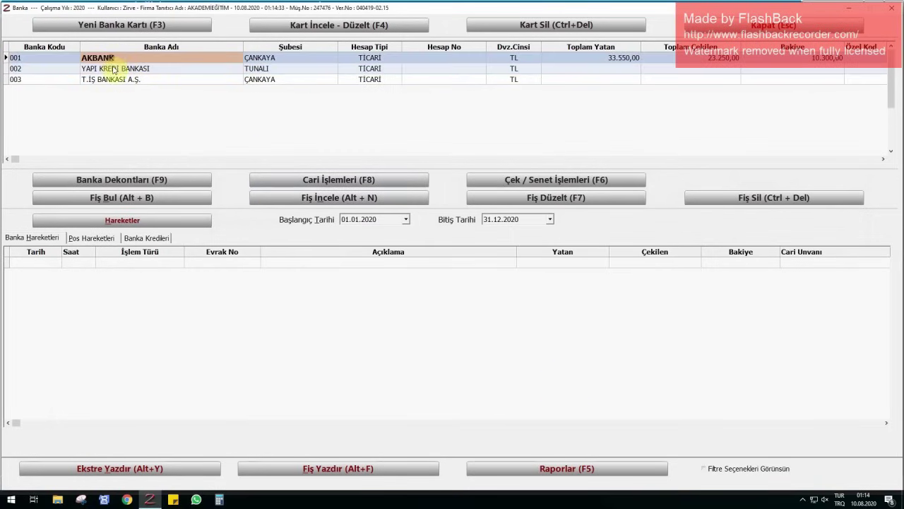
click(98, 180)
click(76, 261)
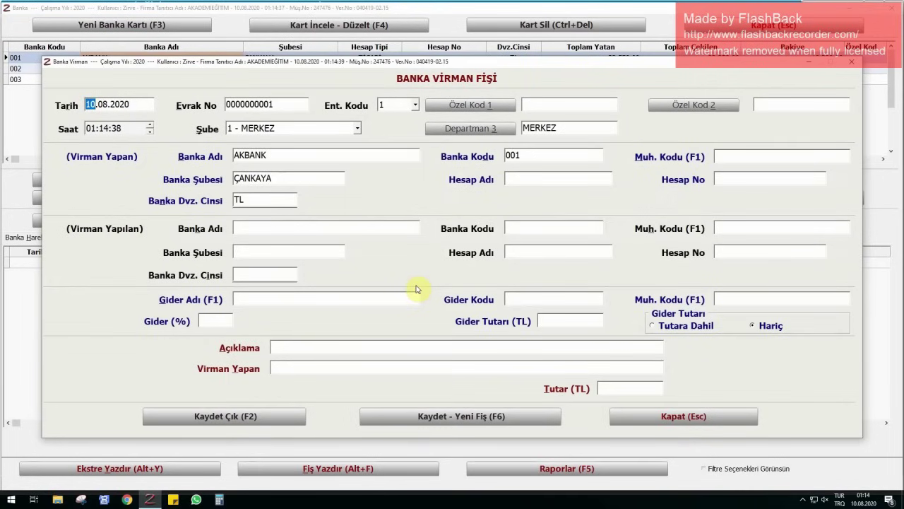
text(2007)
key(Return)
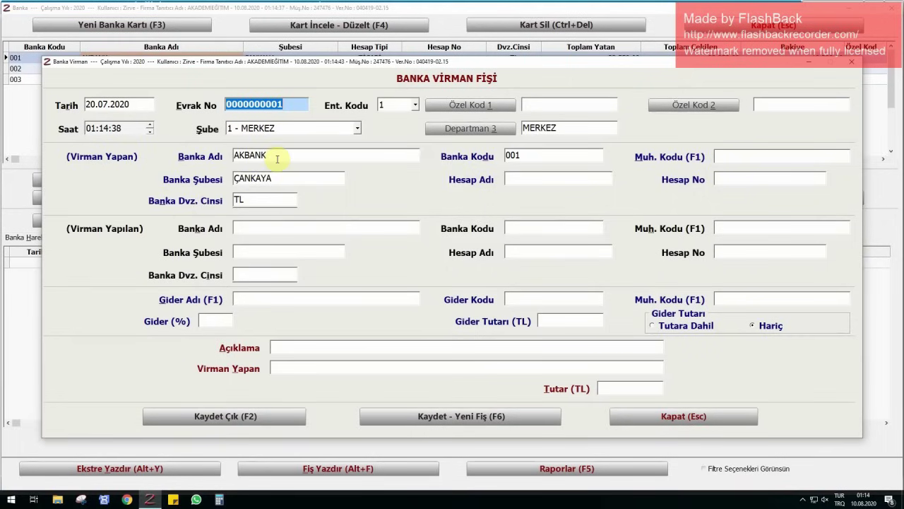
click(269, 227)
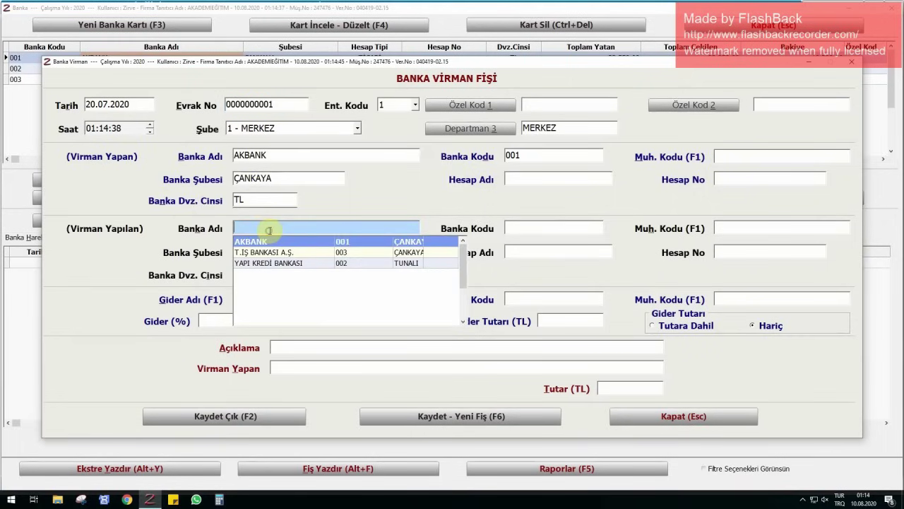
text(YAP)
key(Return)
key(Return)
key(Return)
key(Return)
key(Return)
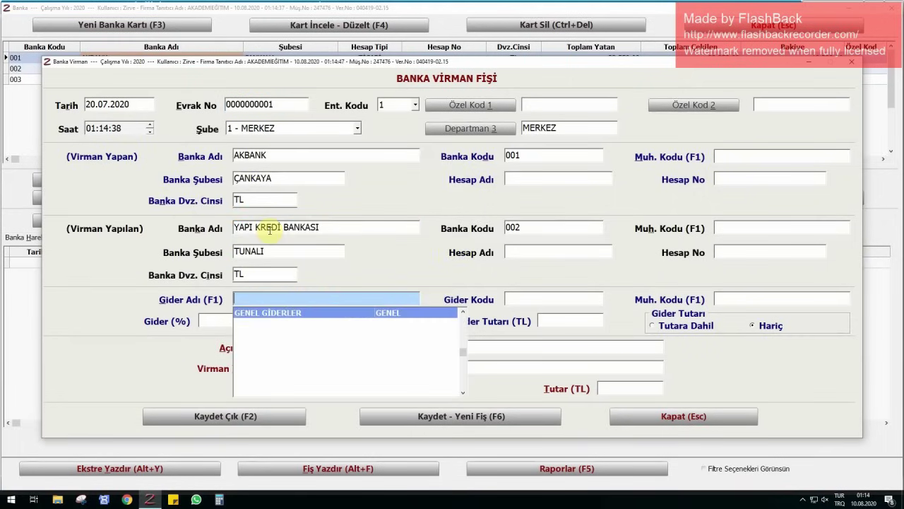
- Enter description AKBANK-YKB VİRMAN and amount 5000, then save the transfer
key(Return)
key(Return)
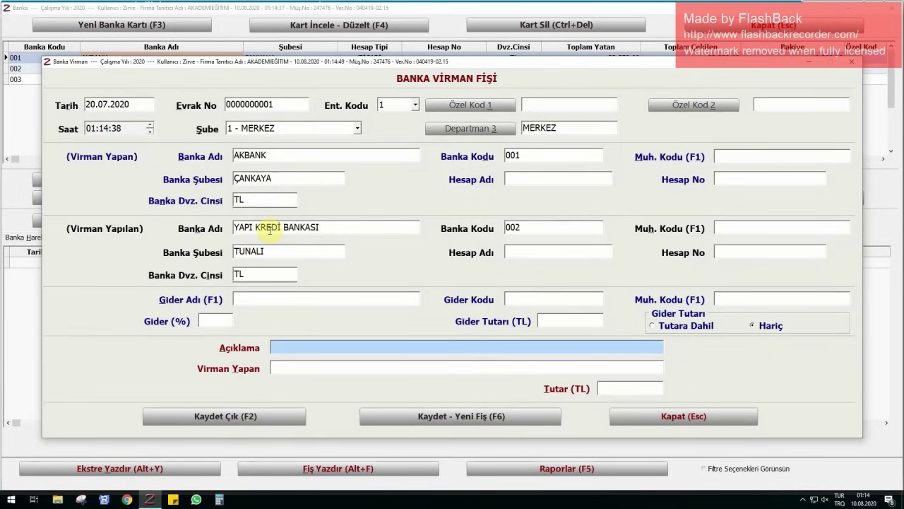
text(AKBANK)
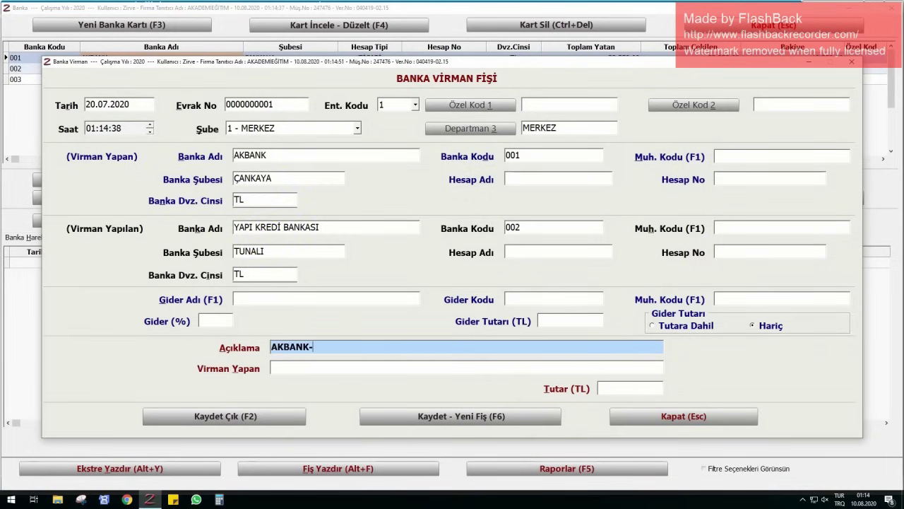
text(-YKB VİRMAN)
key(Return)
key(Return)
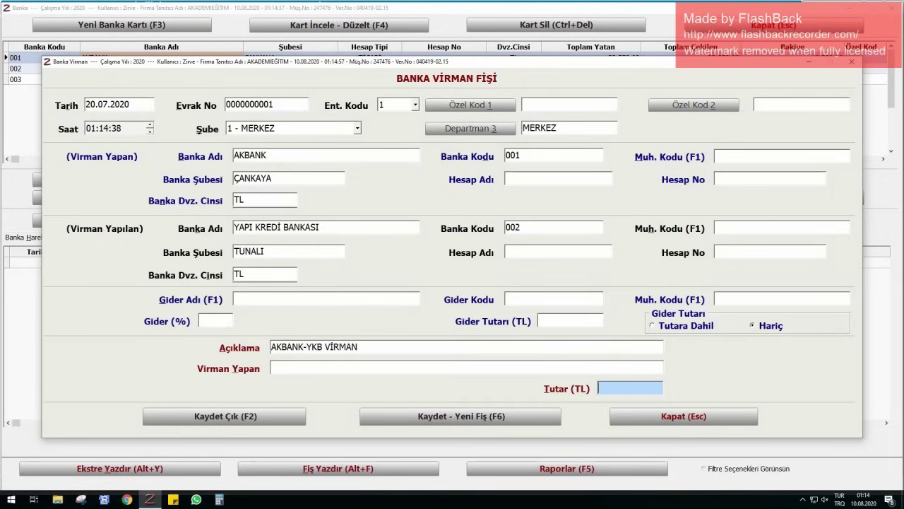
text(5000)
key(Return)
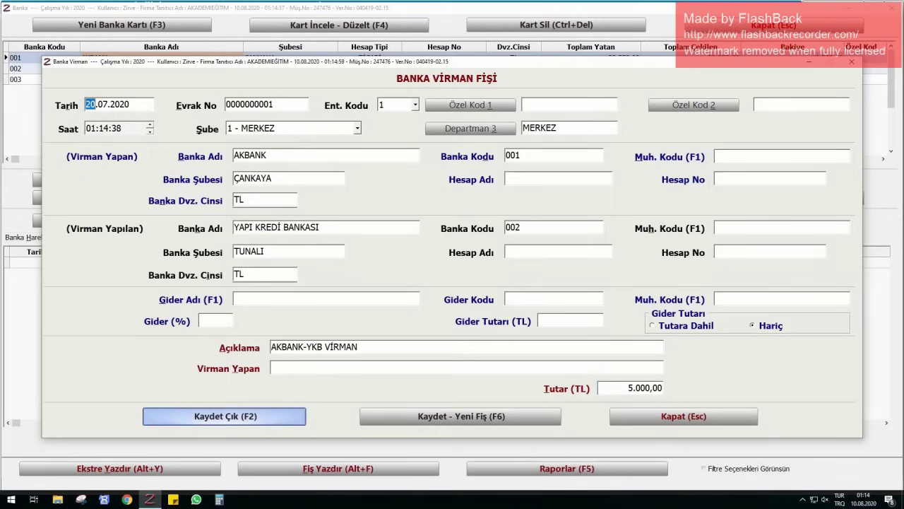
key(Return)
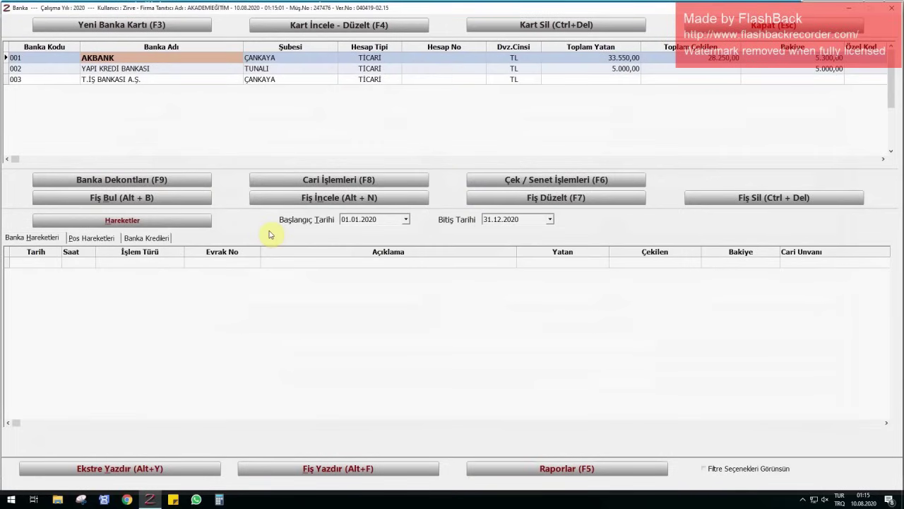
- Check YAPI KREDİ BANKASI's new balance, then start a Gelen Havale entry for AKBANK
click(804, 70)
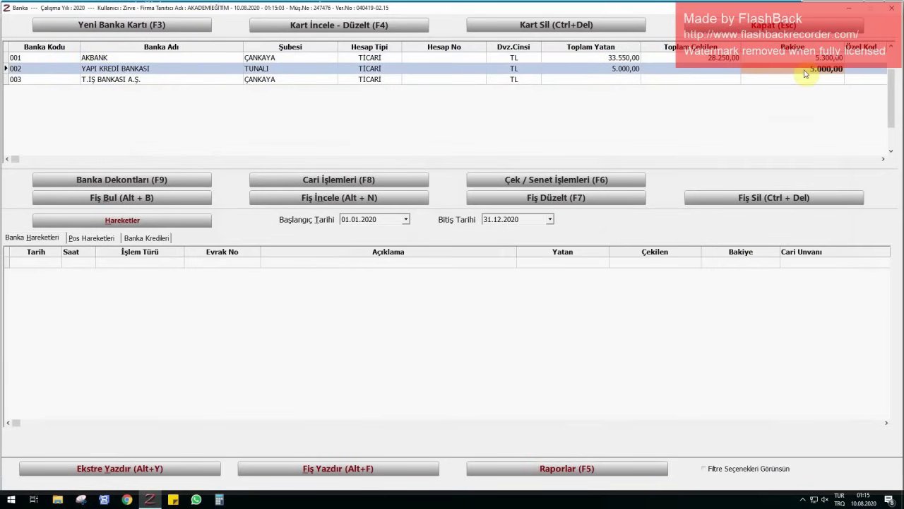
click(804, 58)
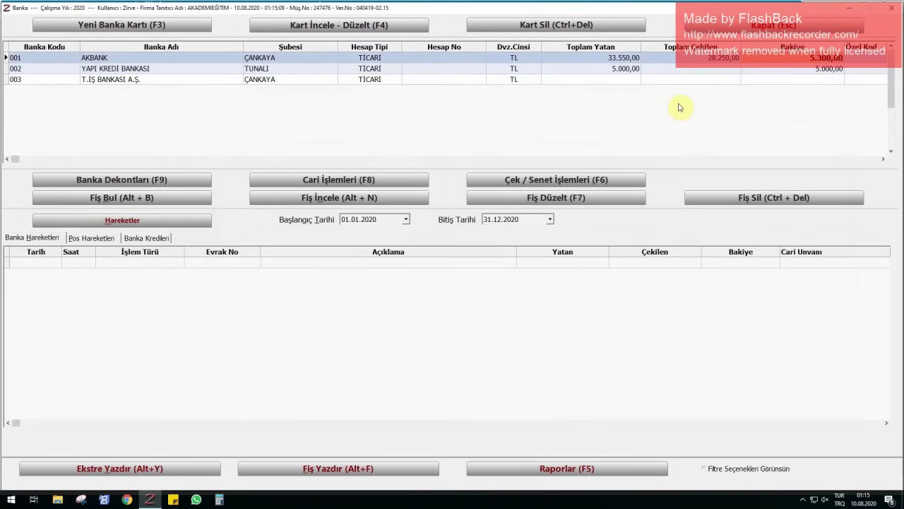
click(318, 179)
click(312, 198)
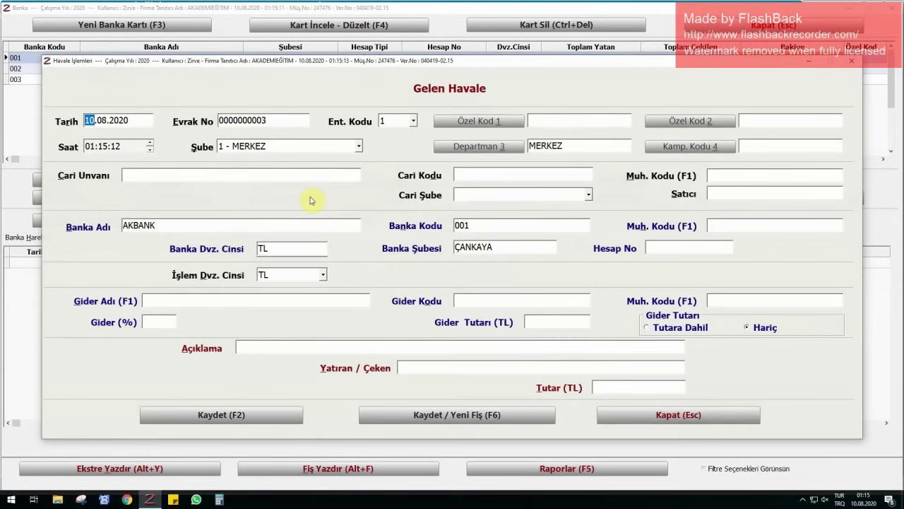
- Date the incoming transfer 25.07.2020 and pick the customer account as the sender
text(2507)
key(Return)
click(312, 176)
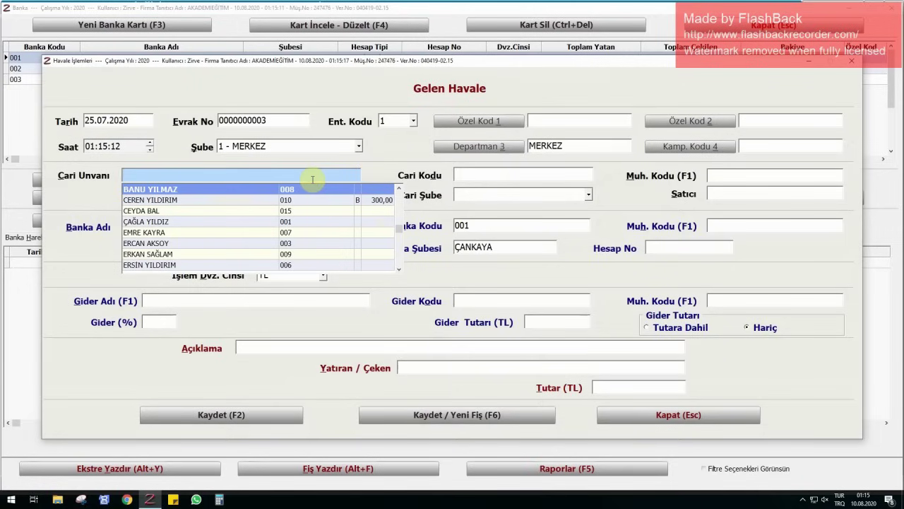
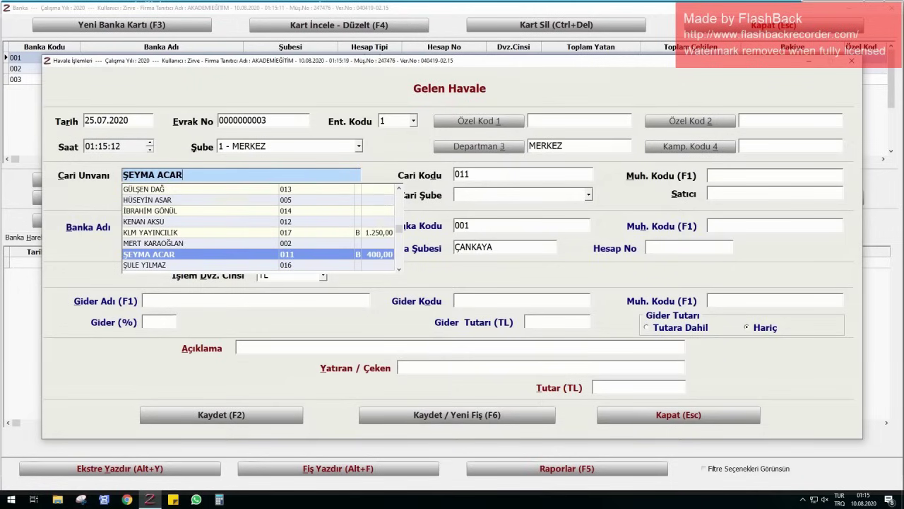
key(Return)
key(Return)
key(Return)
key(Return)
key(Return)
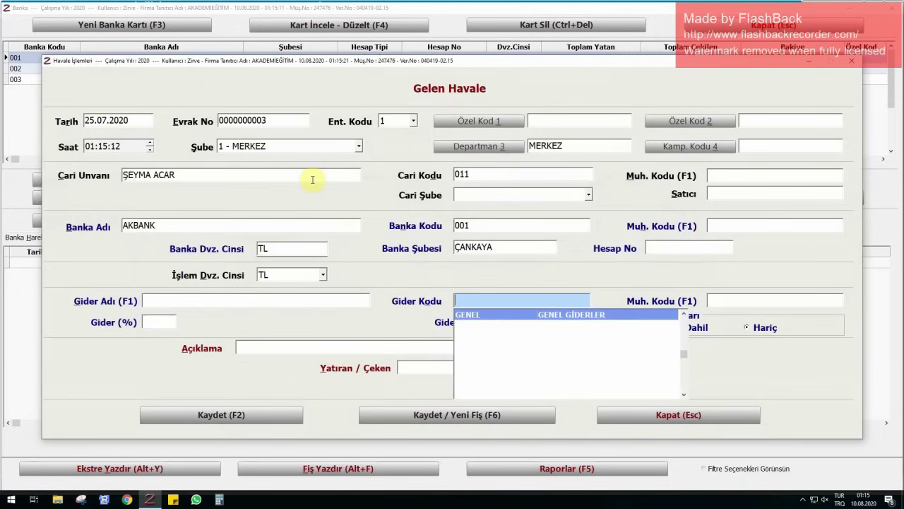
key(Return)
key(Return)
key(Return)
key(Return)
- Enter description 'KURS ÜCRETİ' and amount 200, save the transfer and close the form
text(KU)
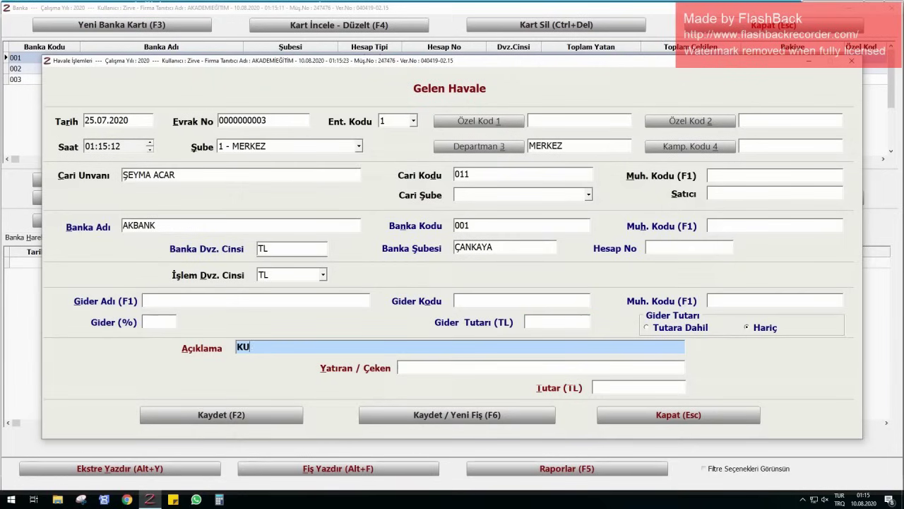
text(RS ÜCRERTİ)
key(BackSpace)
key(BackSpace)
key(BackSpace)
text(Tİ)
key(Return)
key(Return)
text(200)
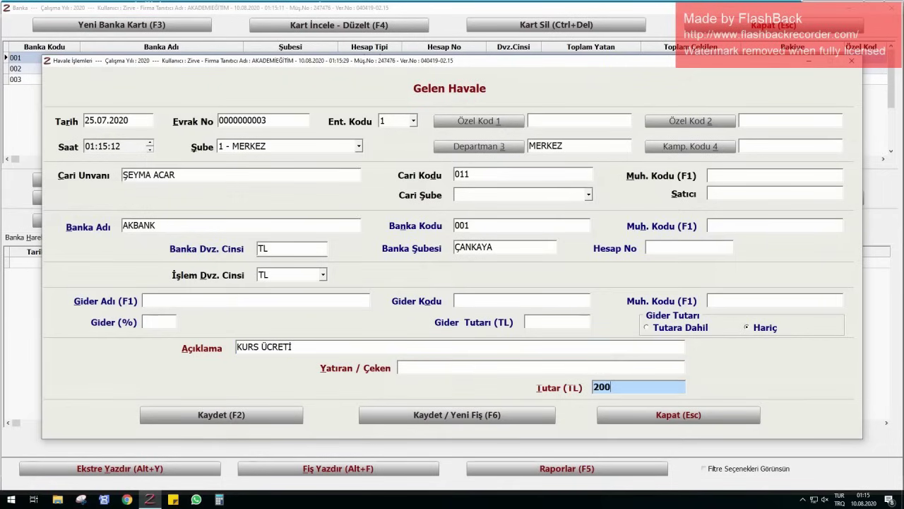
key(Return)
key(Return)
key(Escape)
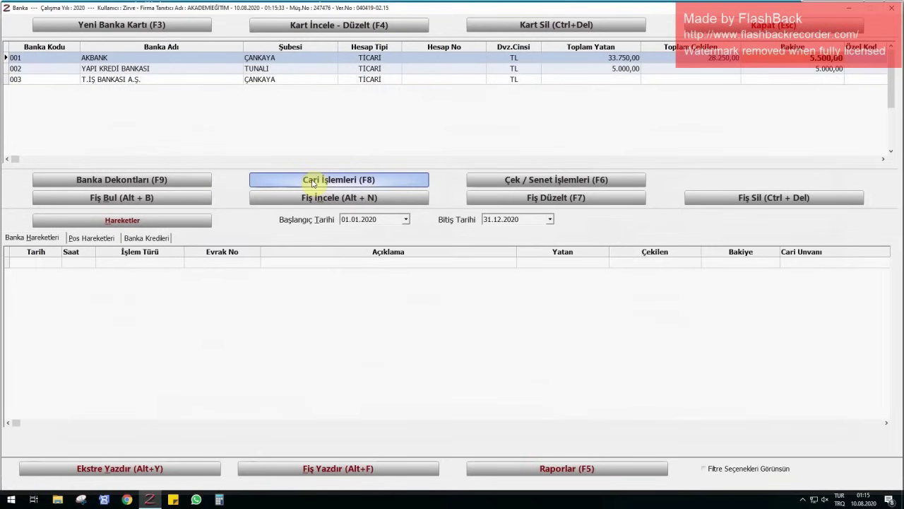
- Save a Bankadan Çekilen voucher dated 27.07.2020 for a staff member's 1,500 TL ATM withdrawal
click(81, 181)
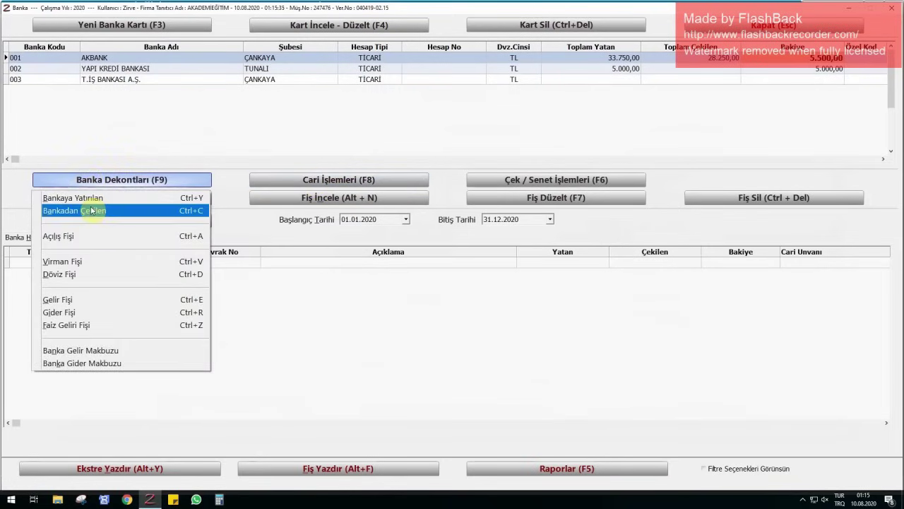
click(91, 210)
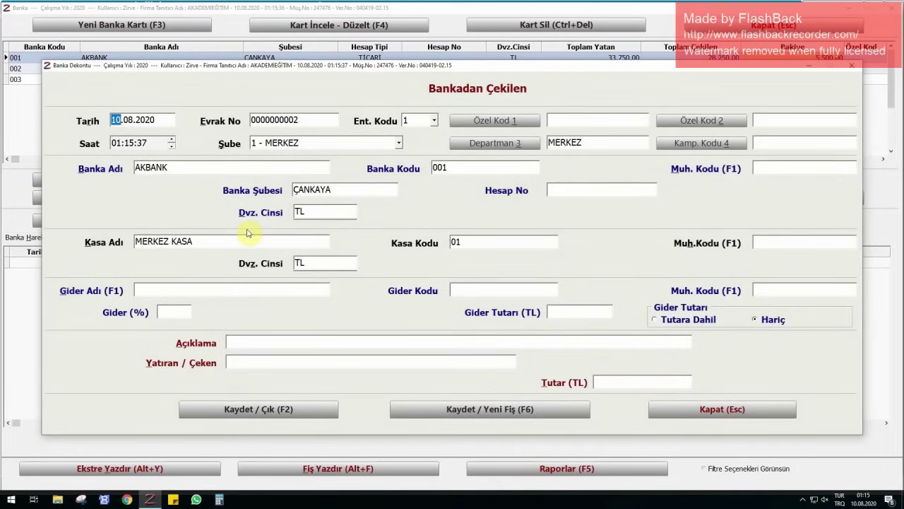
text(2707)
key(Return)
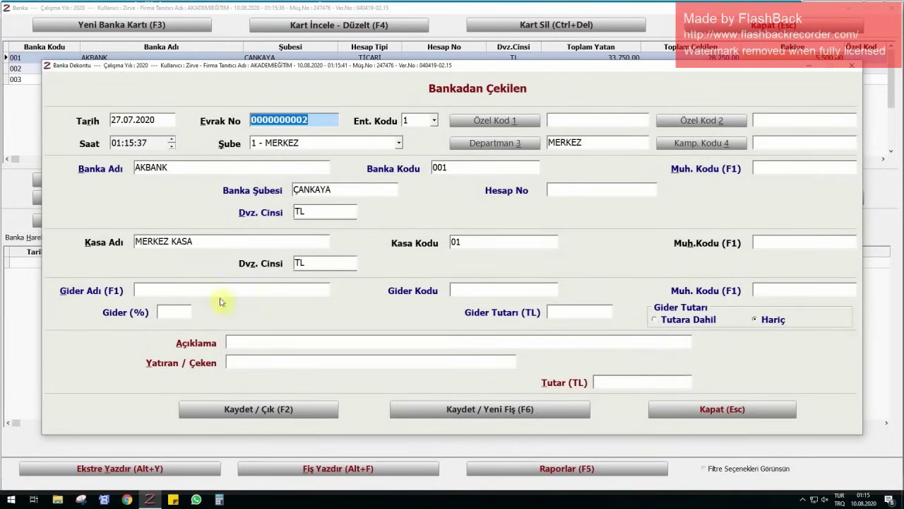
click(265, 340)
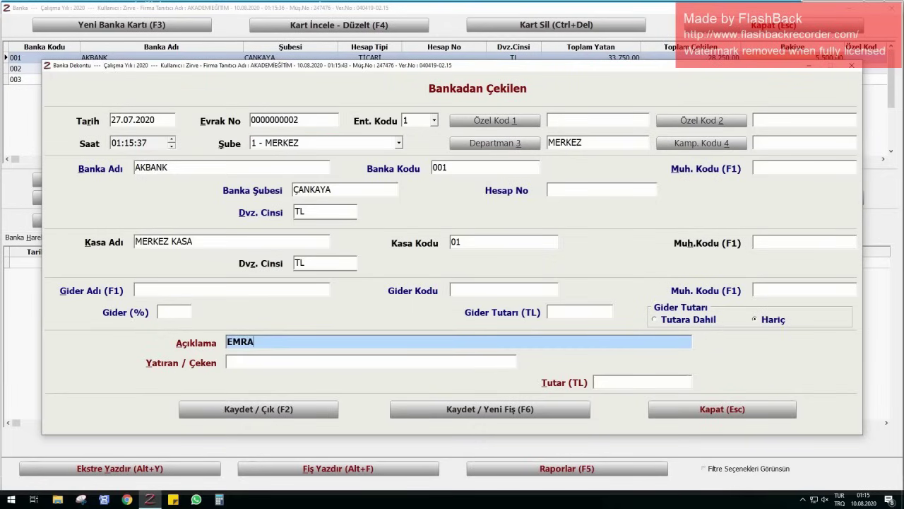
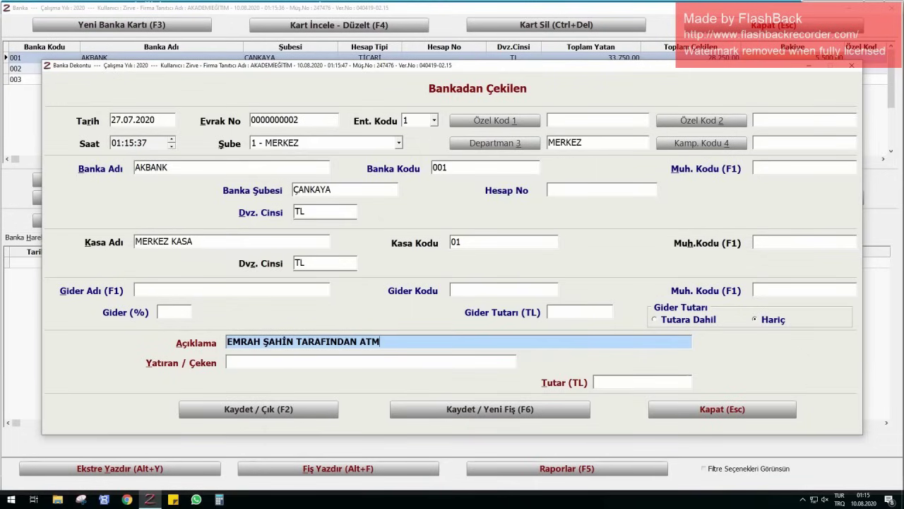
text('DEN NAKİT ÇEKİŞLEN)
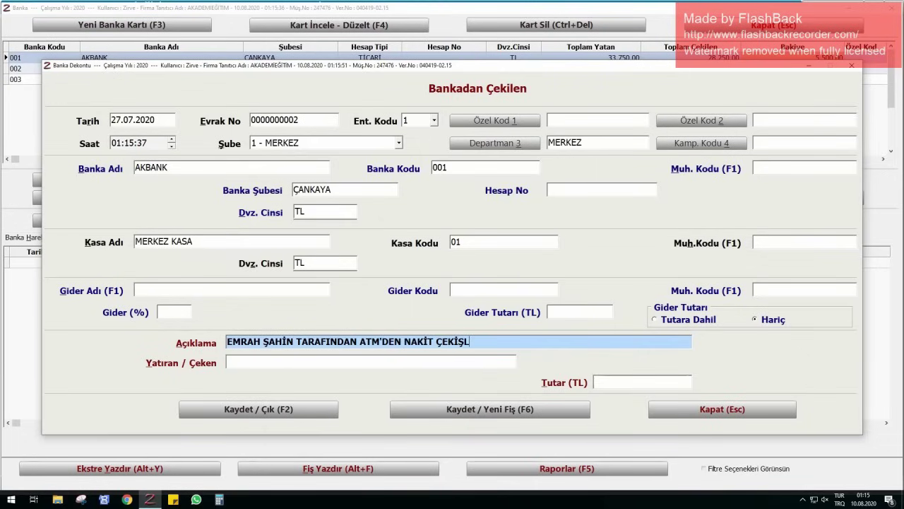
key(BackSpace)
key(BackSpace)
key(BackSpace)
key(BackSpace)
text(LEN)
key(Return)
key(Return)
text(1500)
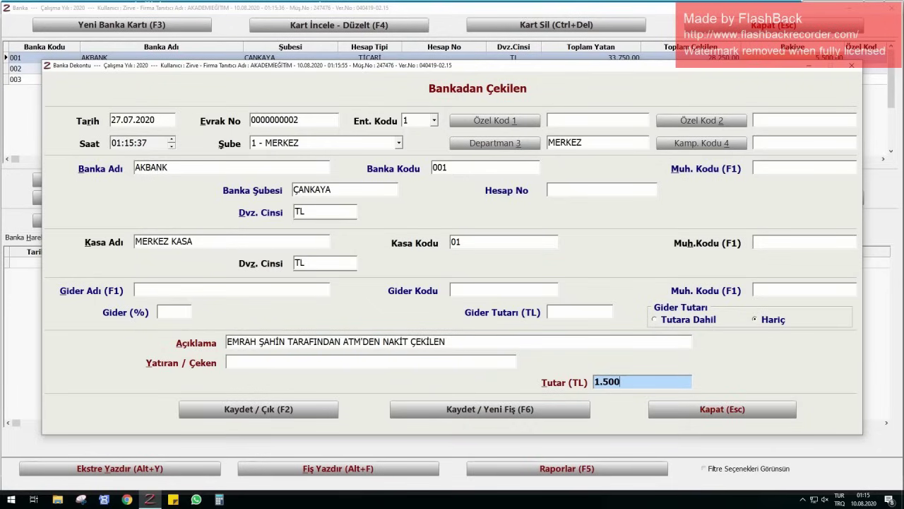
key(Return)
key(Return)
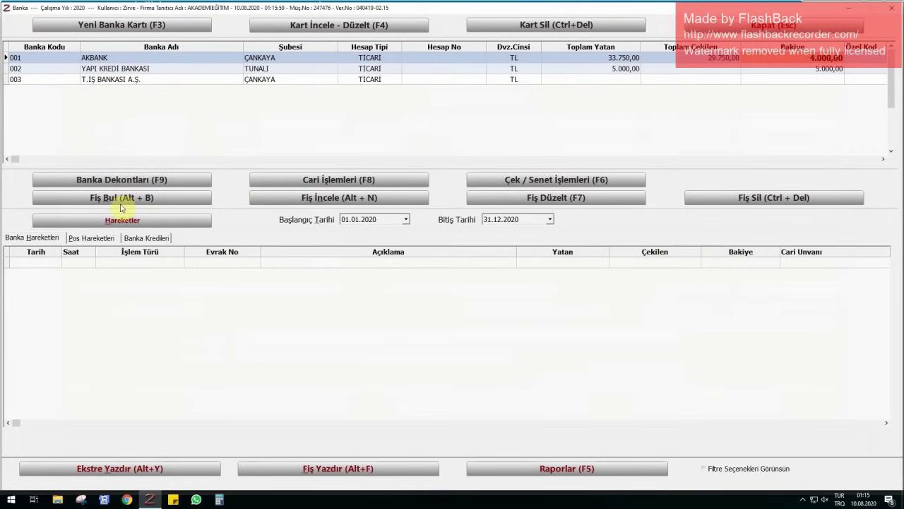
- Start a bank Gider Fişi dated 30.07.2020 described 'TEMMUZ 2020 HESAP EKTRESİ MASRAFI'
click(115, 181)
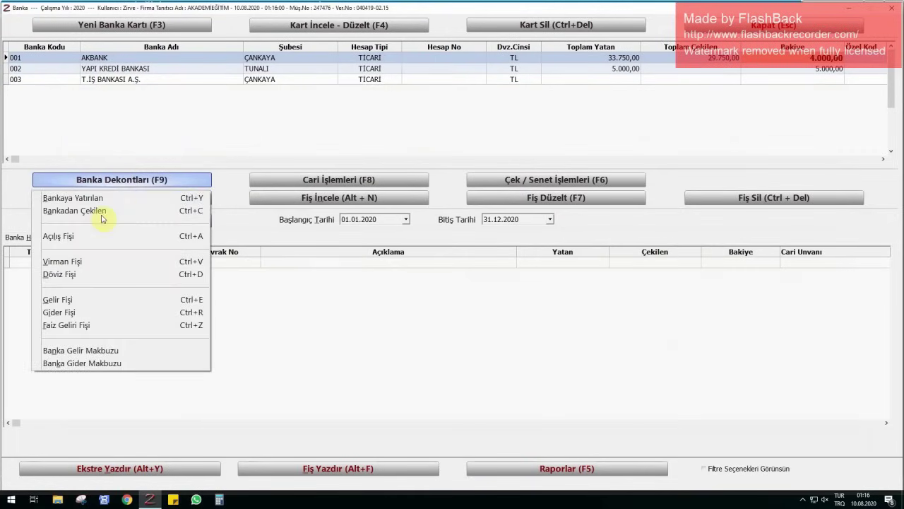
click(74, 315)
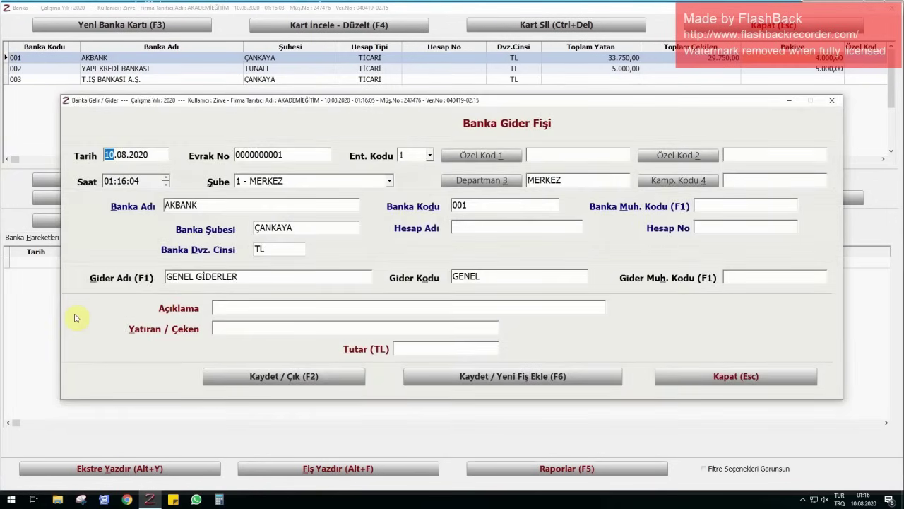
text(3007)
key(Return)
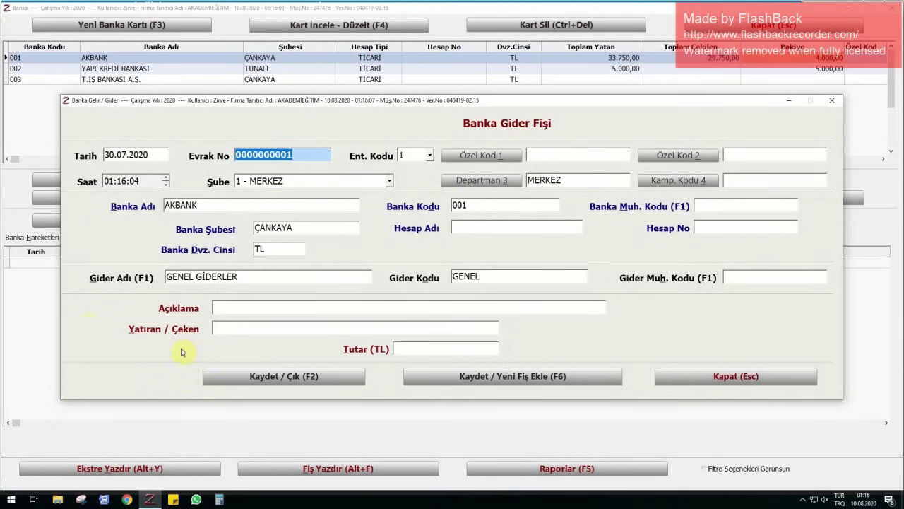
click(262, 309)
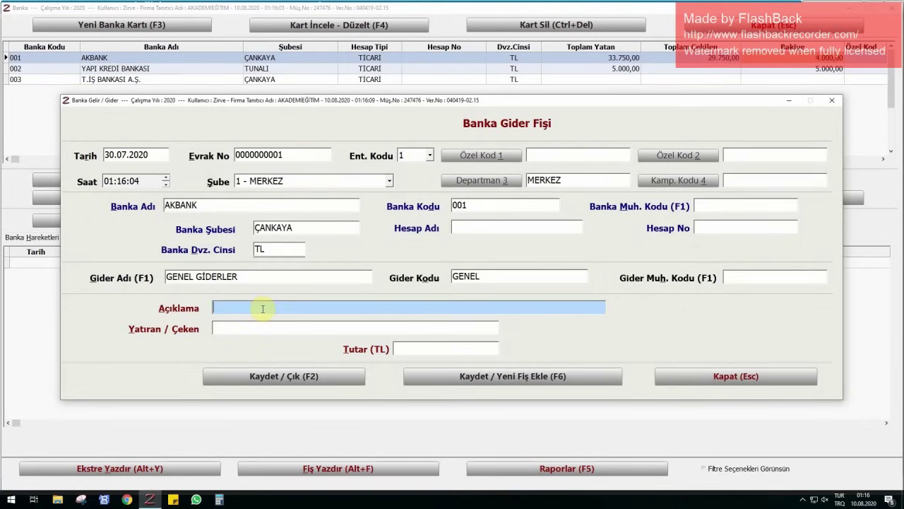
text(TEMMUZ 2020)
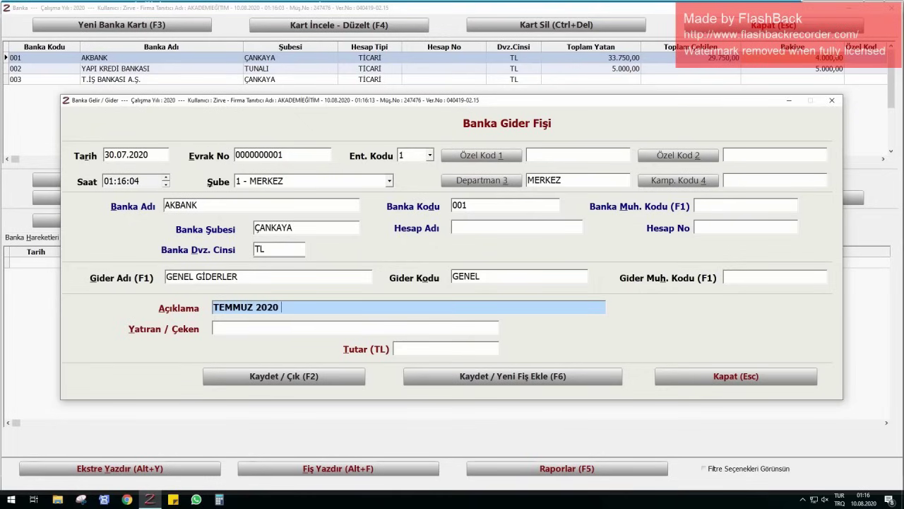
text( HESAP EKTRESİ )
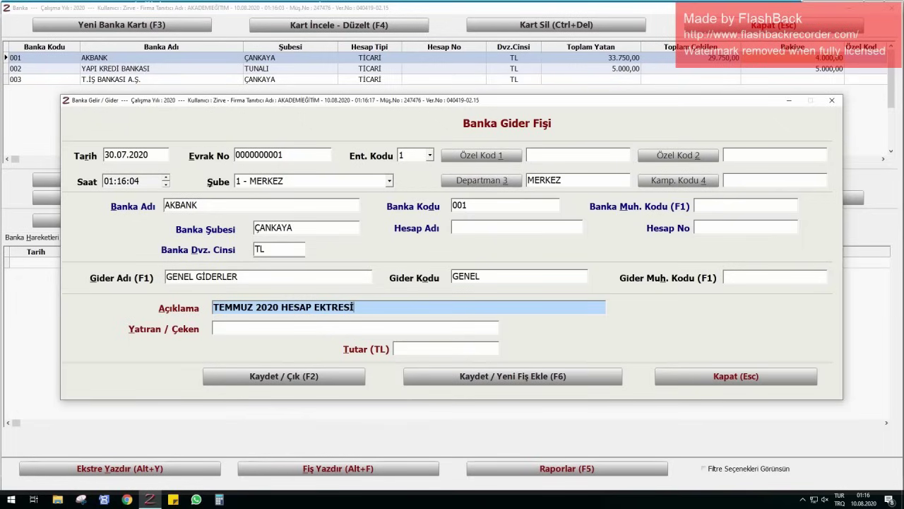
text(MASRAFI)
- Enter 15 TL, save the expense receipt, then close Banka and open the Fatura window
key(shift+Tab)
key(shift+Tab)
key(shift+Tab)
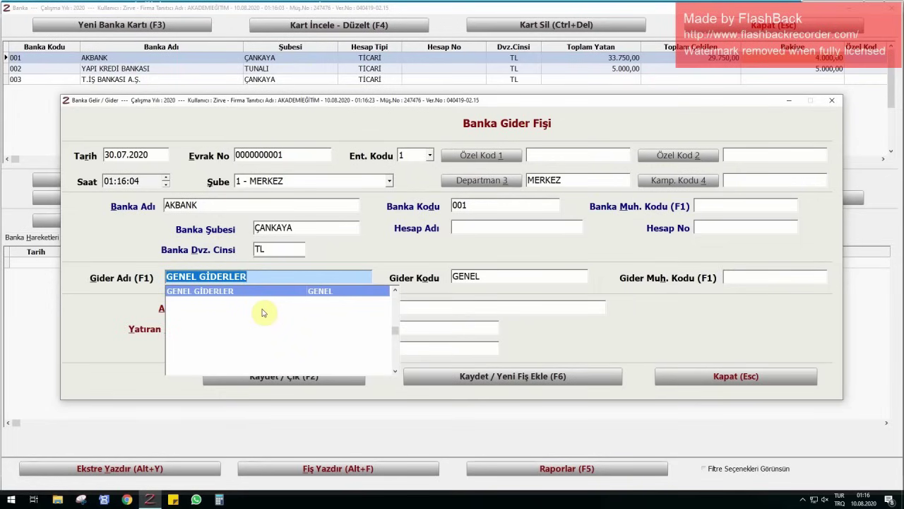
key(Tab)
key(Tab)
key(Tab)
key(Tab)
key(Tab)
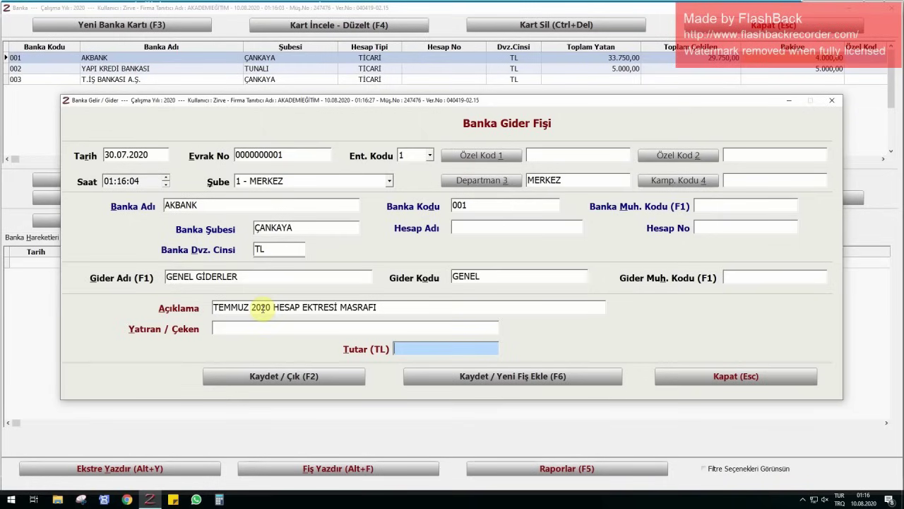
text(15)
key(Tab)
key(Return)
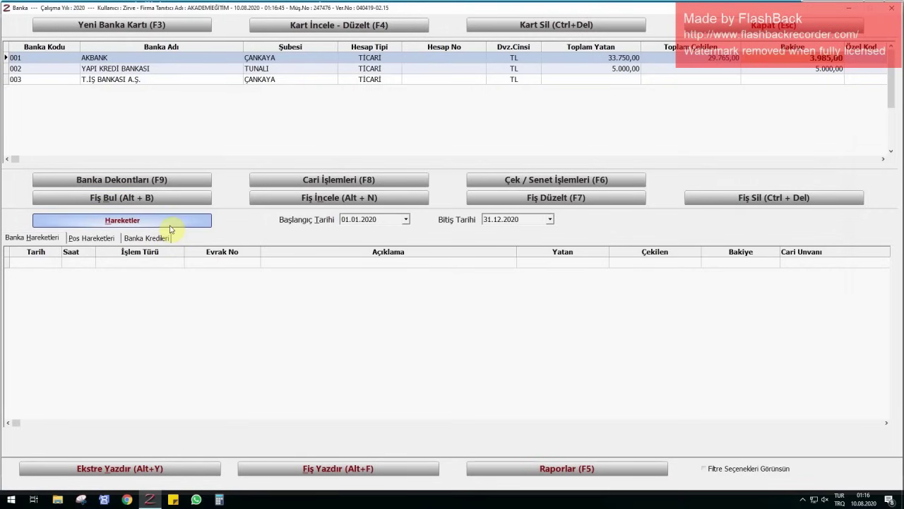
click(699, 29)
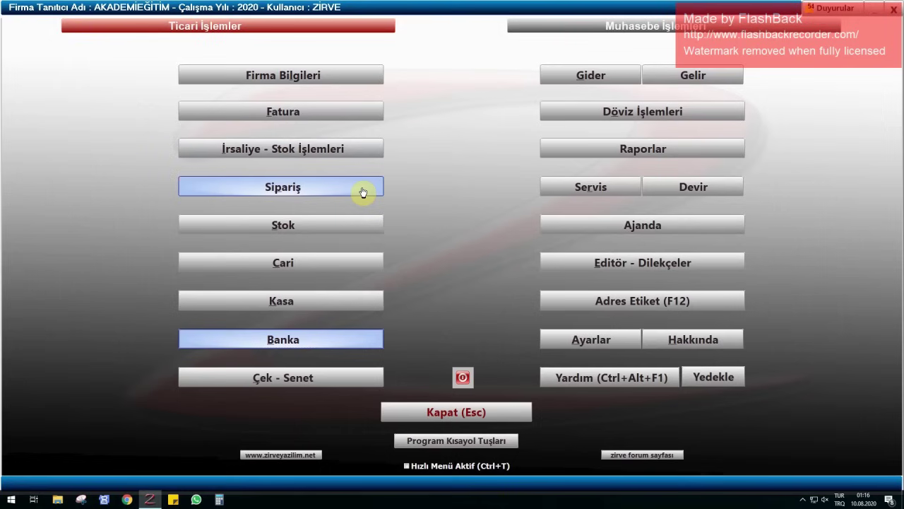
click(308, 113)
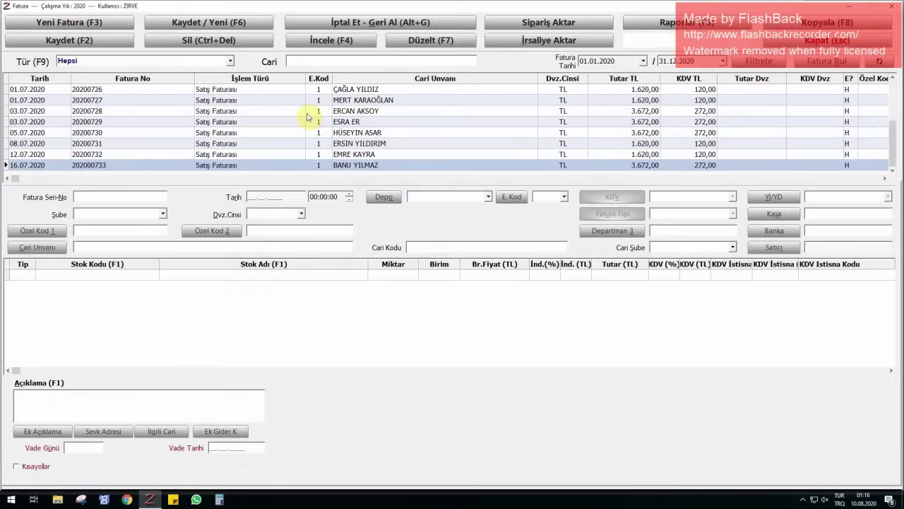
- Create Gider Faturası 202000012 dated 20.07.2020 for GALERİ KIRTASİYE, ready for its first line
click(63, 22)
click(55, 109)
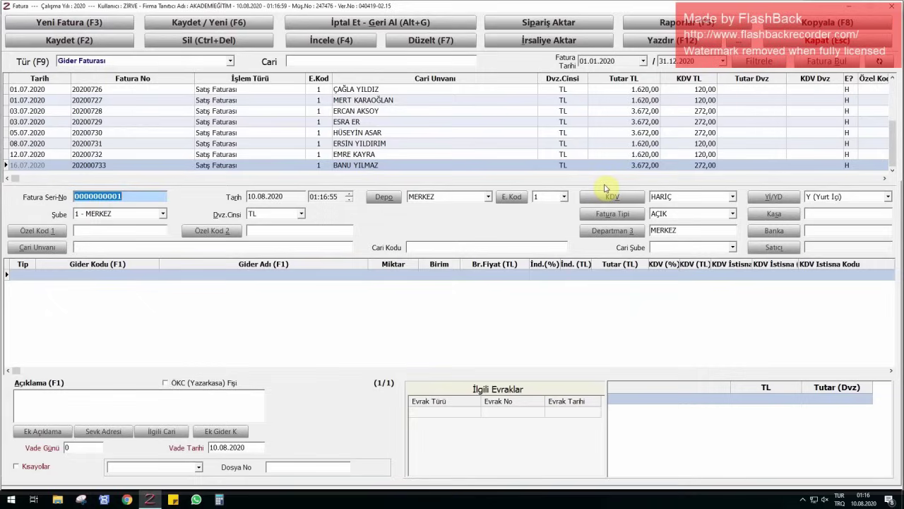
text(2020)
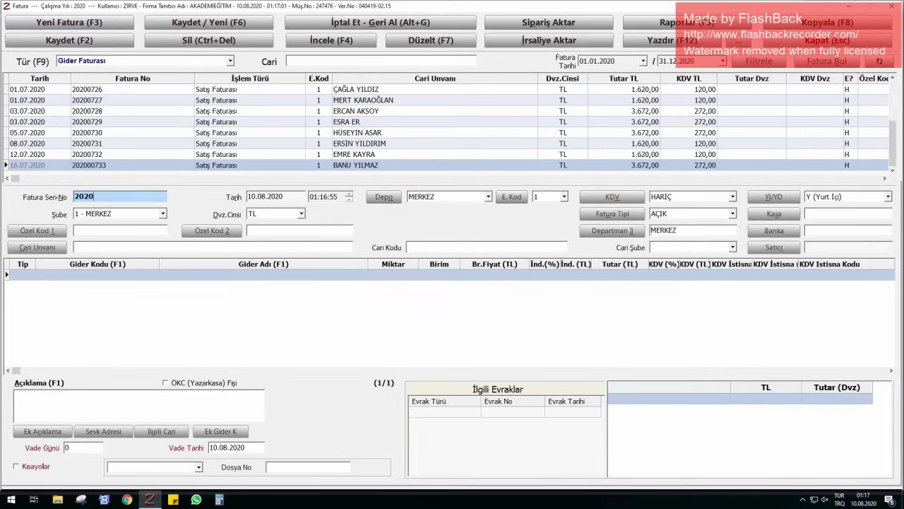
text(00012)
key(Tab)
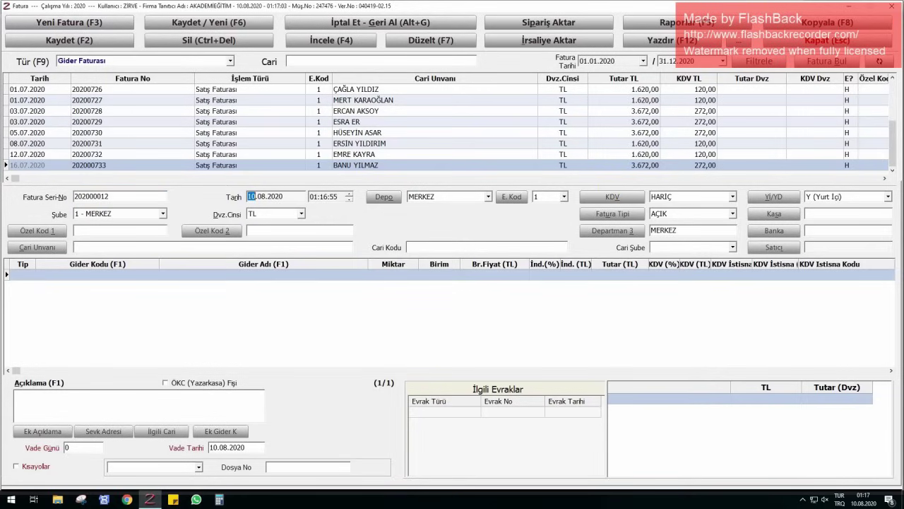
text(2007)
key(Tab)
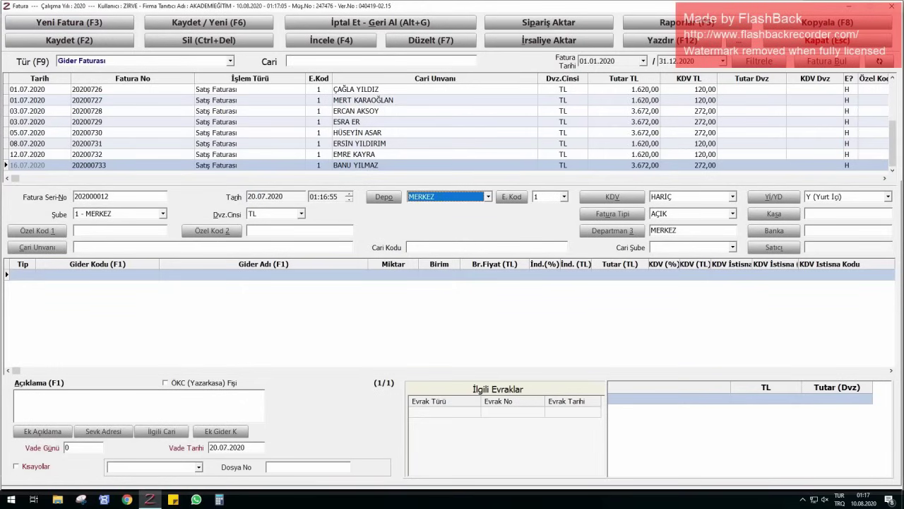
click(116, 247)
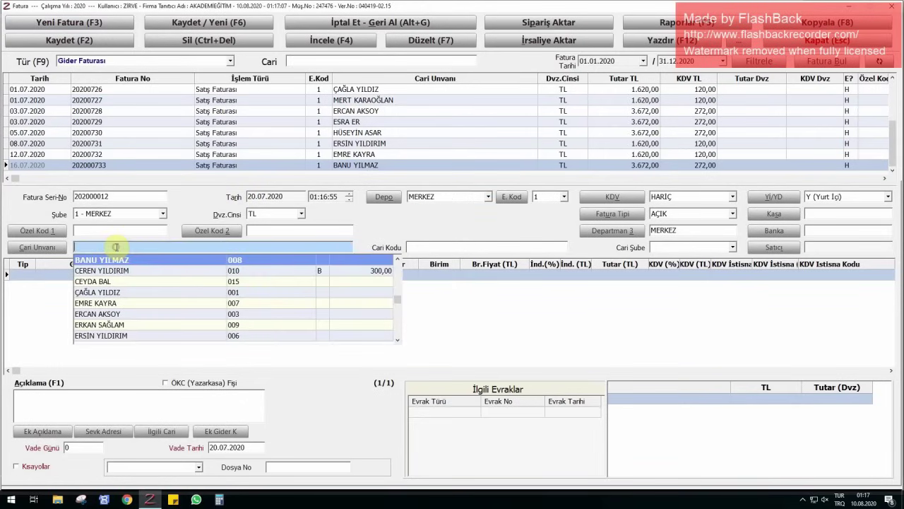
text(GALERİ KIRTASİYE)
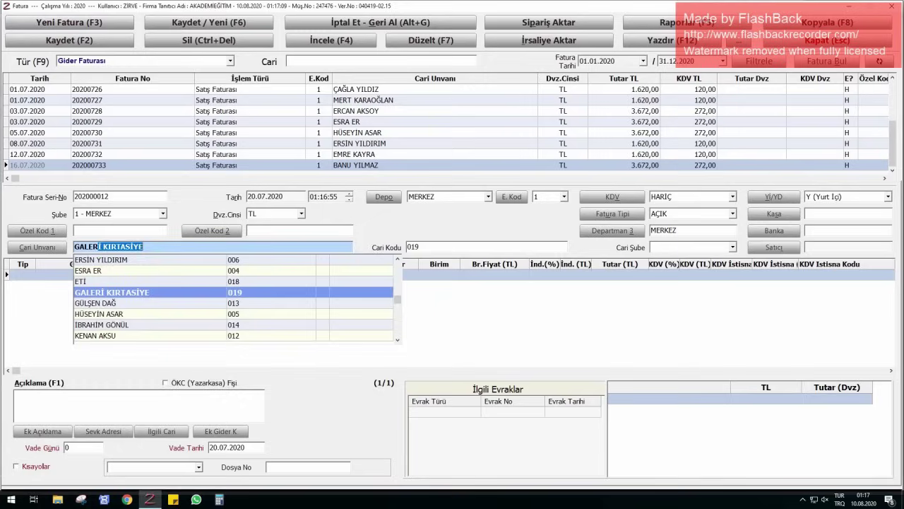
key(Return)
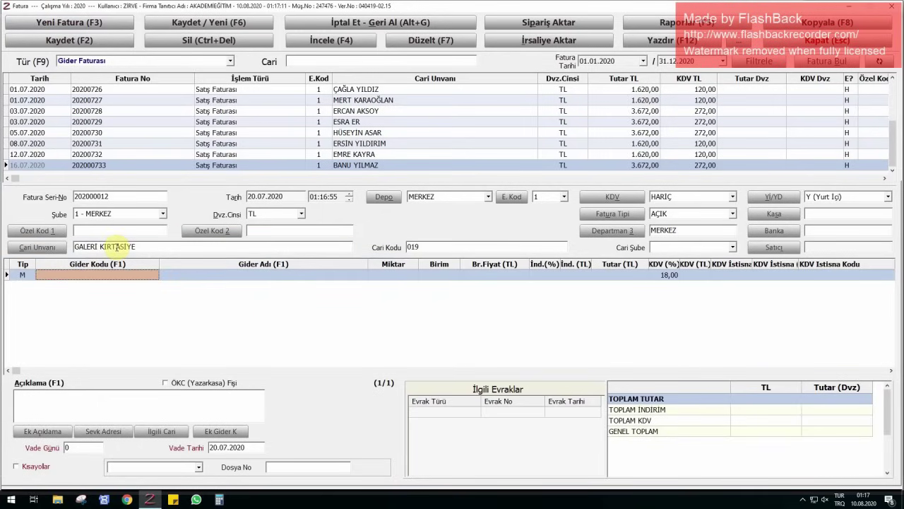
click(199, 275)
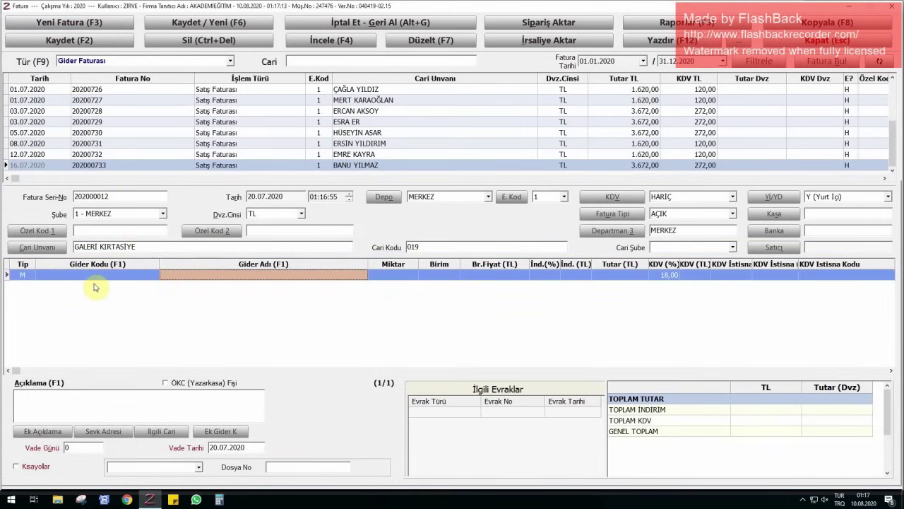
- Create expense card 001 'KIRTASİYE GİDERLERİ %8' under GENEL GİDERLER with 8% VAT
double_click(134, 276)
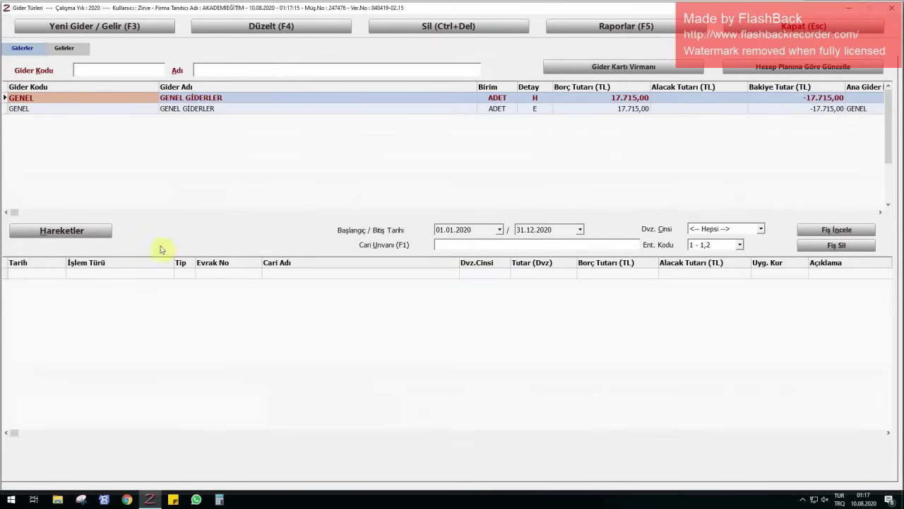
click(218, 110)
click(117, 30)
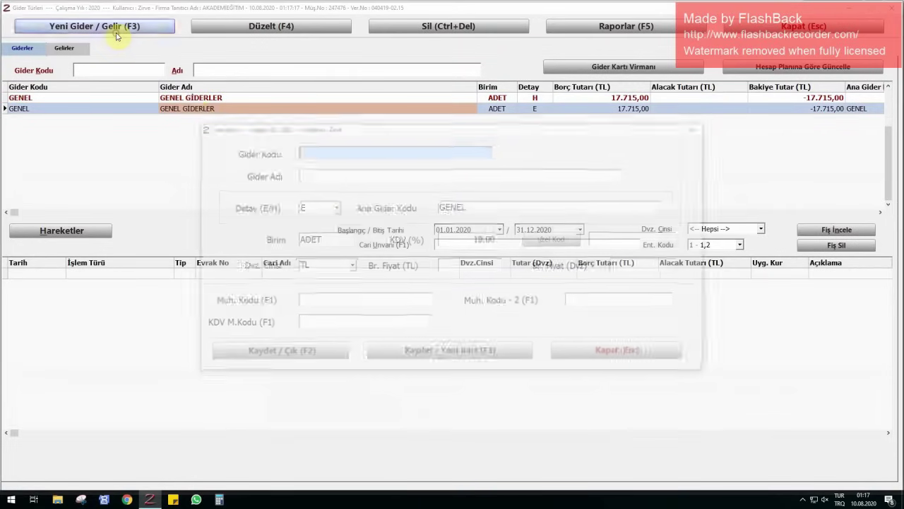
text(001)
key(Return)
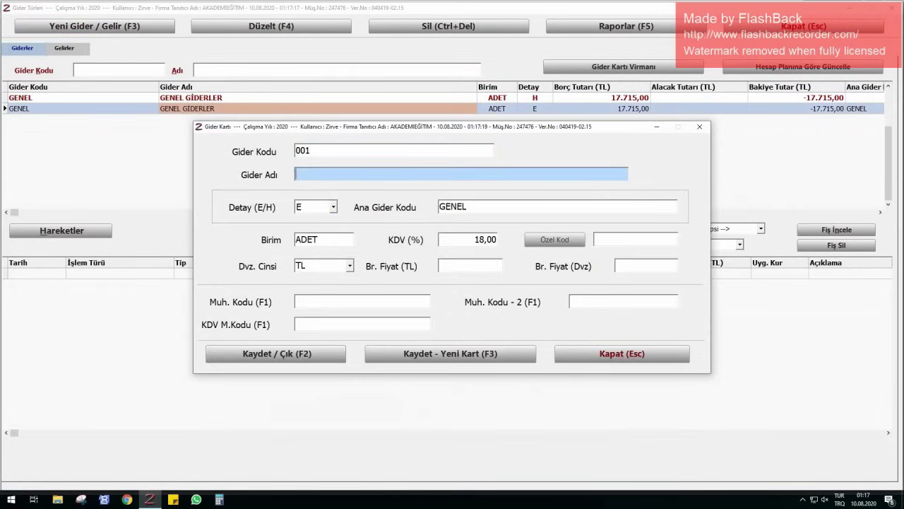
text(KIRTASİYTE)
key(BackSpace)
key(BackSpace)
text(E GİDERLERİ)
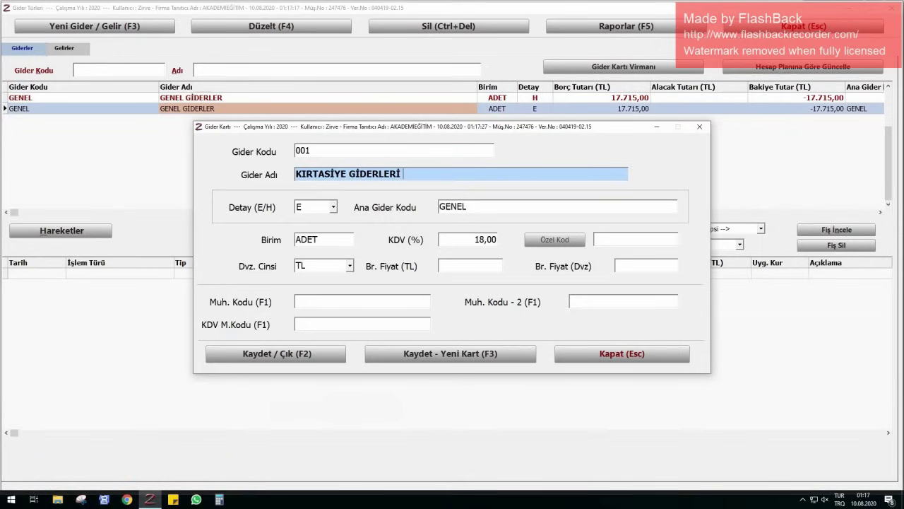
text( %8)
key(Return)
key(Return)
key(Return)
key(Return)
key(Return)
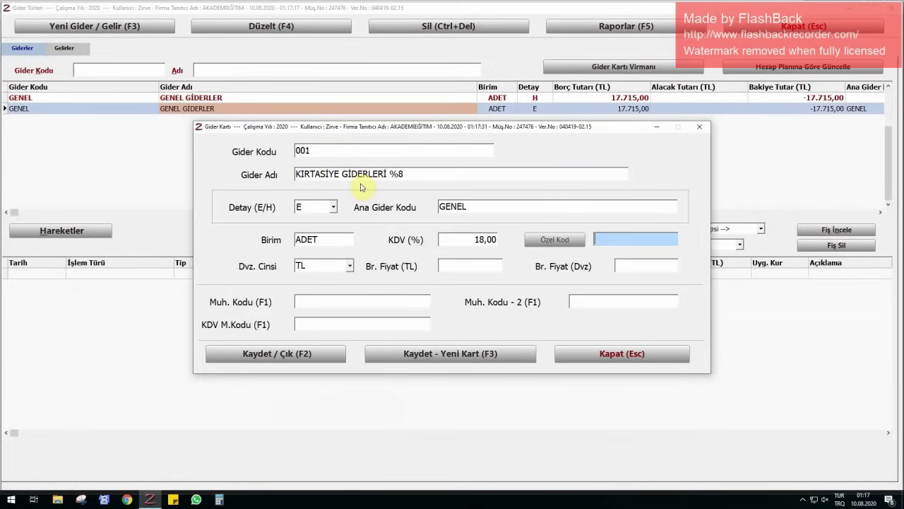
drag(502, 240, 403, 238)
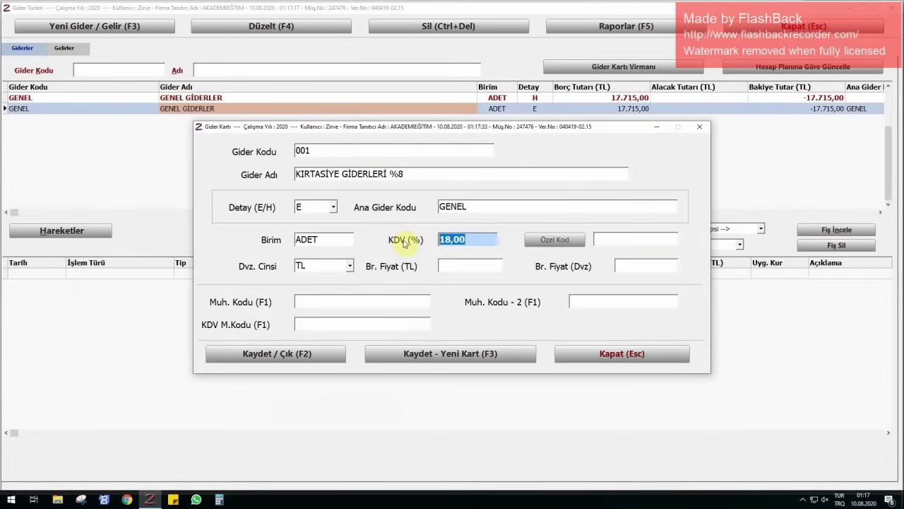
key(BackSpace)
text(8)
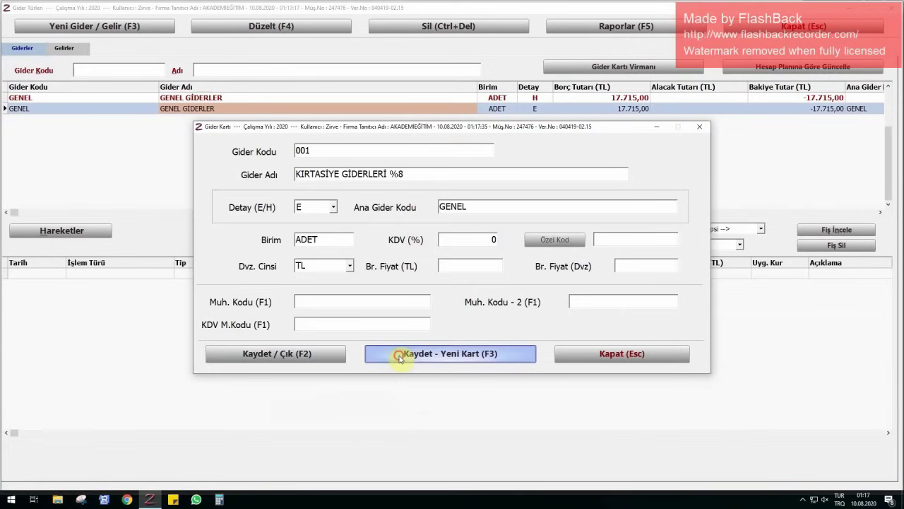
click(382, 353)
- Add card 002 'KIRTASİYE GİDERLERİ %18' and place the %8 expense on the invoice line
click(338, 173)
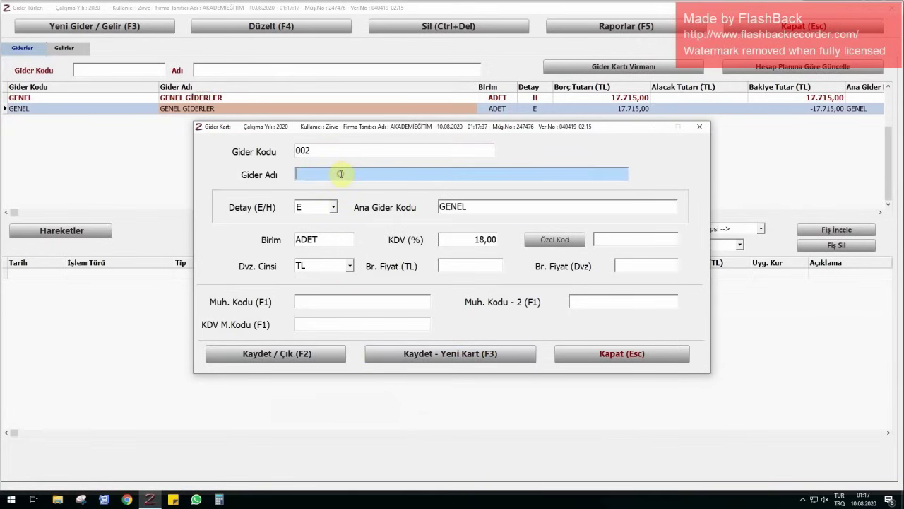
text(KIRTASİYE )
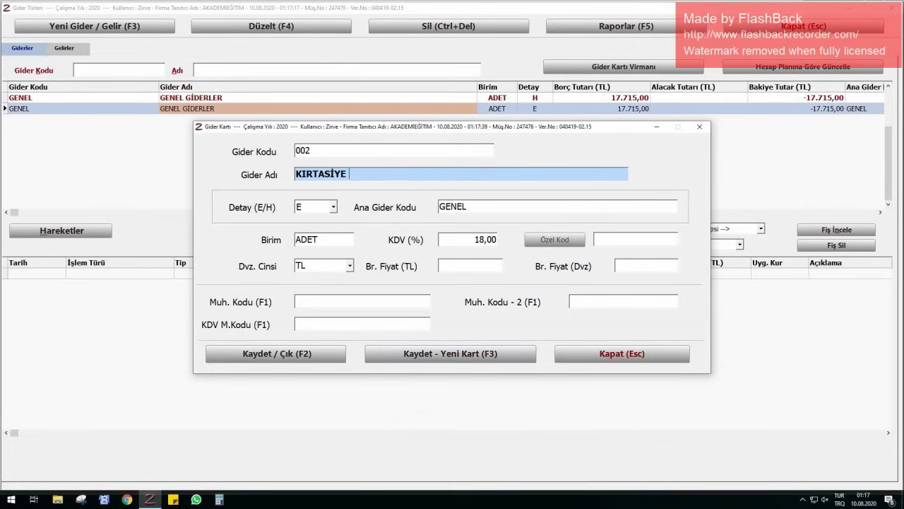
text(GİDERLERİ %18)
key(Return)
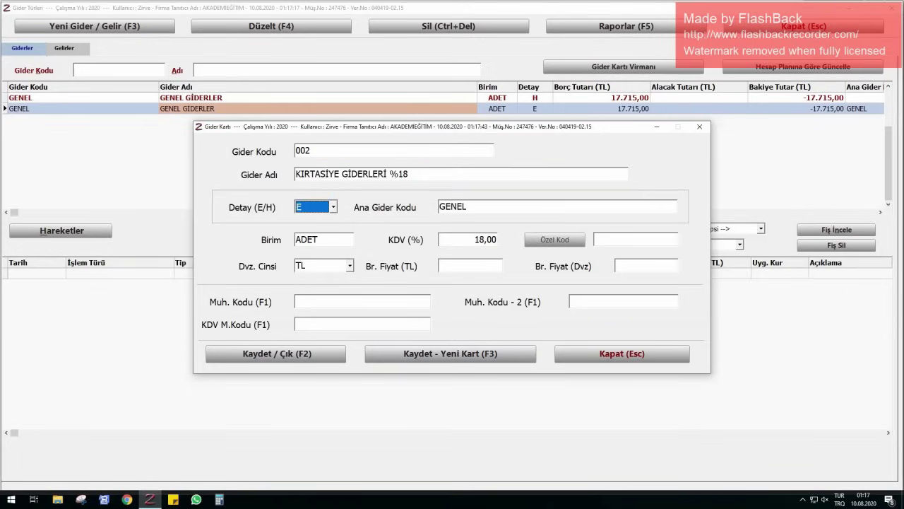
key(F2)
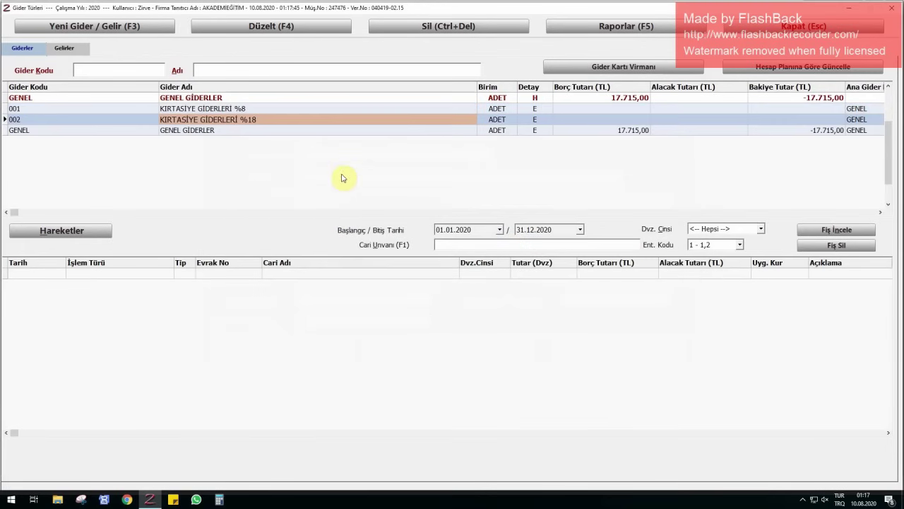
double_click(241, 111)
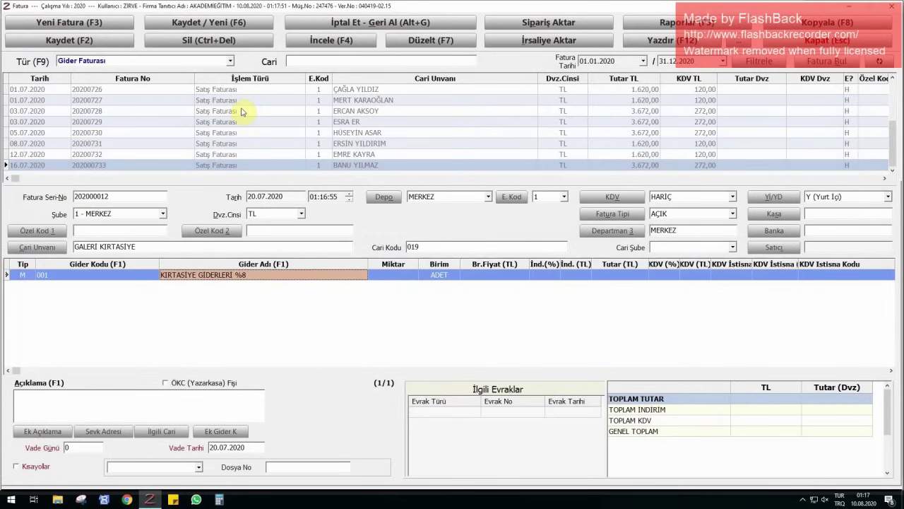
- Price the first line at quantity 4 and unit price 440
key(Return)
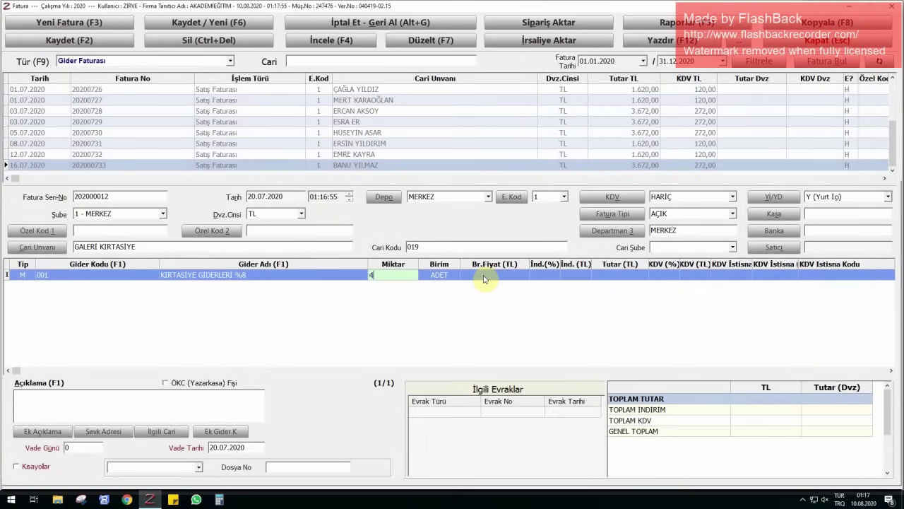
text(4)
key(Return)
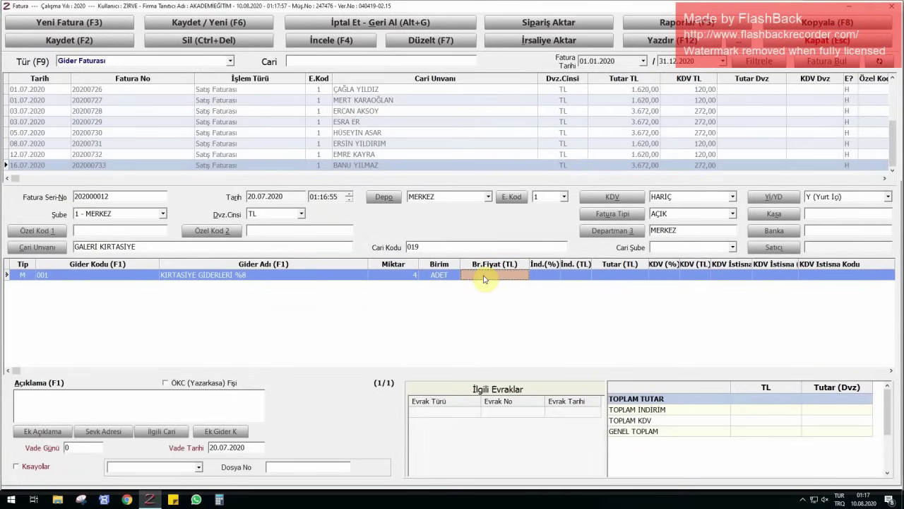
text(440)
key(Return)
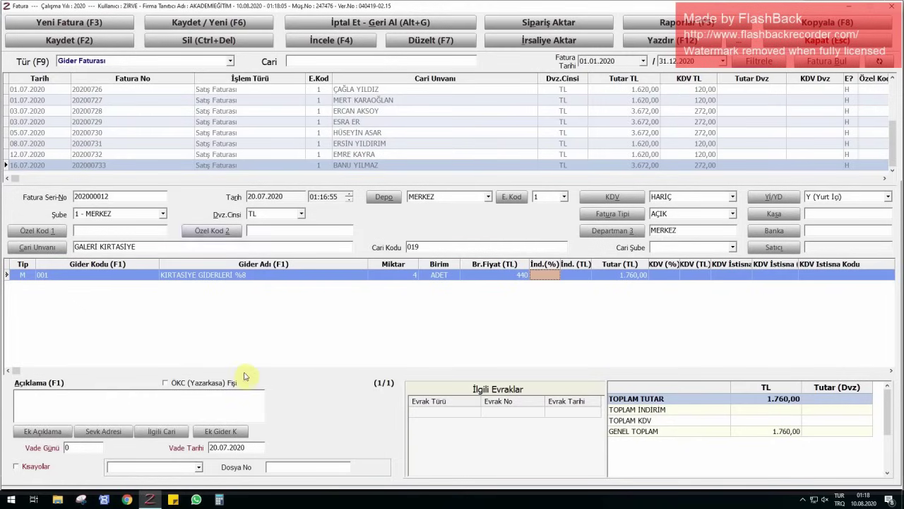
- Add a second line for KIRTASİYE GİDERLERİ %18 with quantity 10 at 120
key(Return)
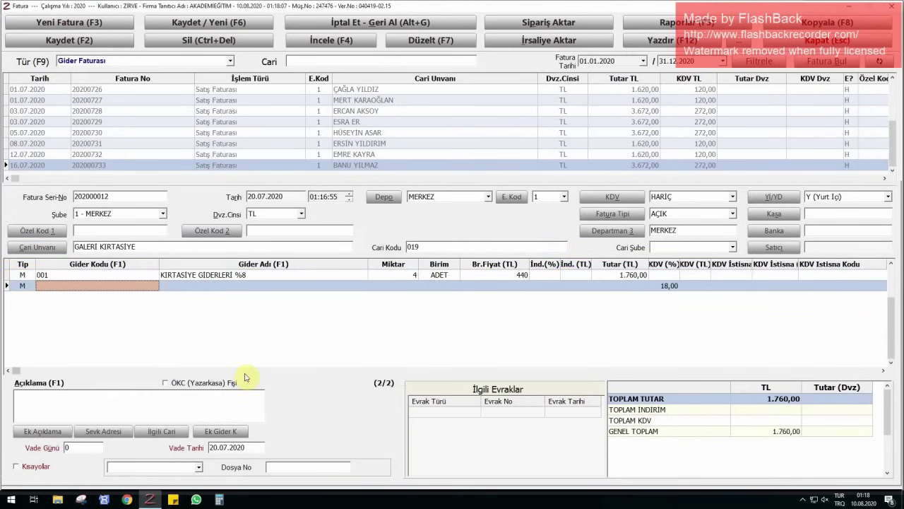
key(Return)
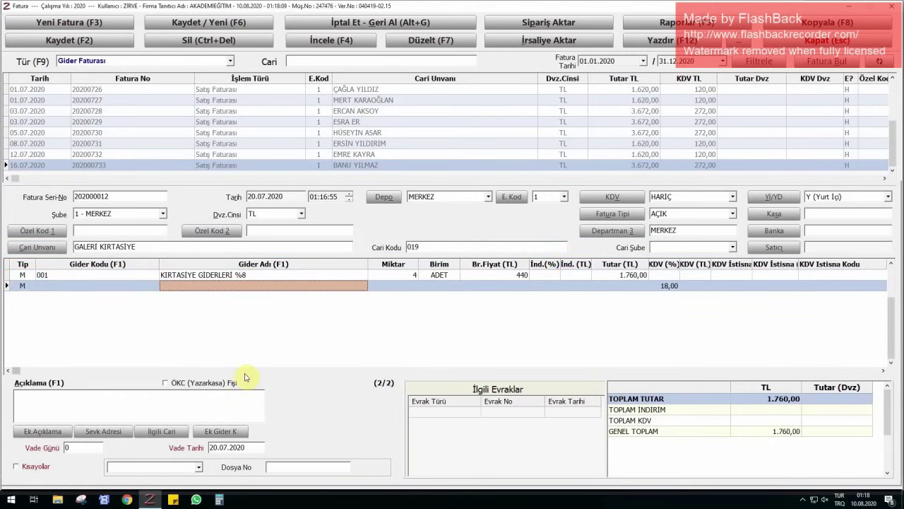
text(KIRT)
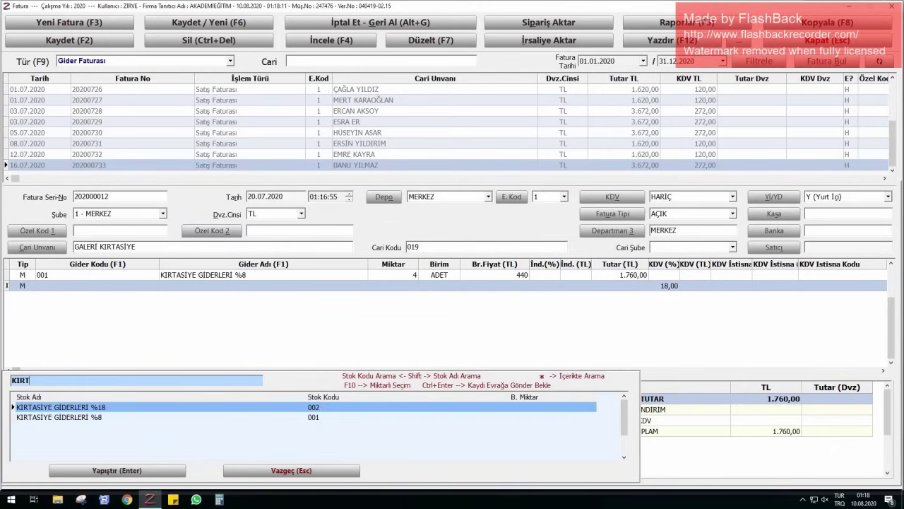
key(Return)
text(10)
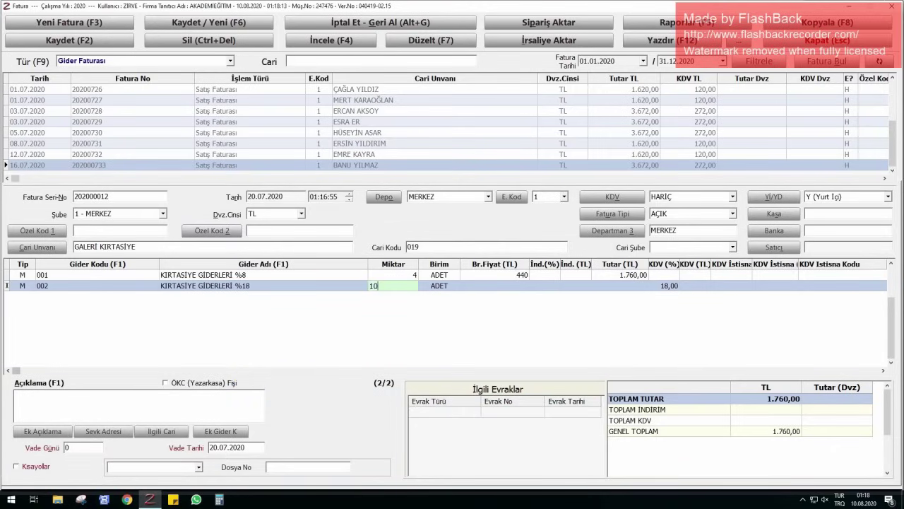
key(Return)
text(120)
key(Return)
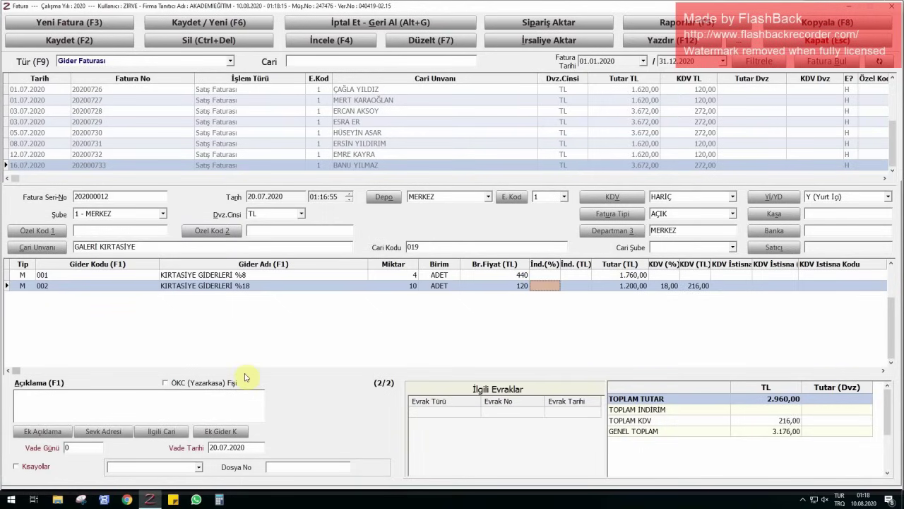
- Set 8% VAT on the first line and bring up the expense types list
key(Return)
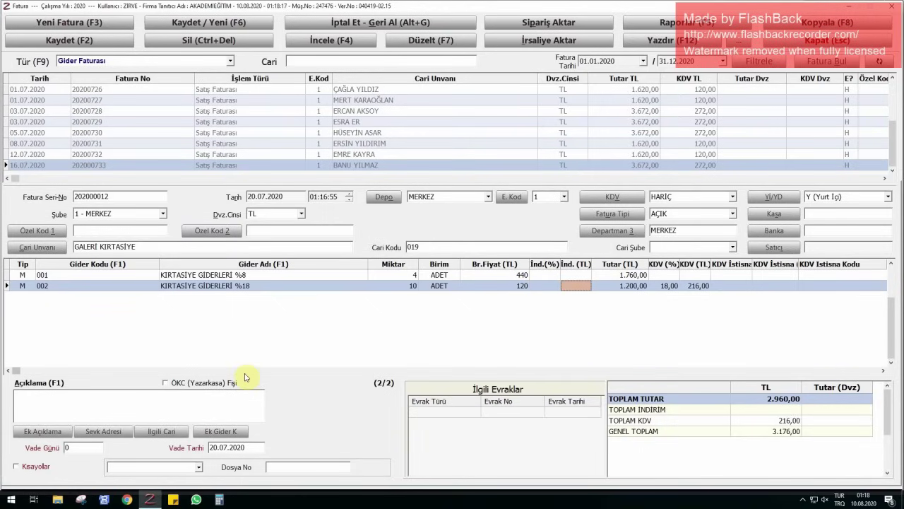
key(Return)
key(Up)
key(Return)
text(8)
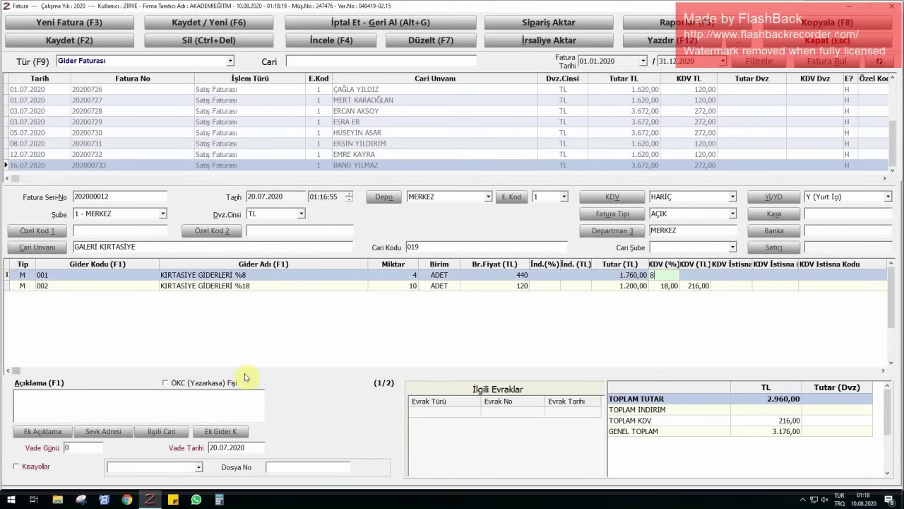
key(Return)
key(Left)
key(Left)
key(Left)
key(Left)
key(Left)
key(Left)
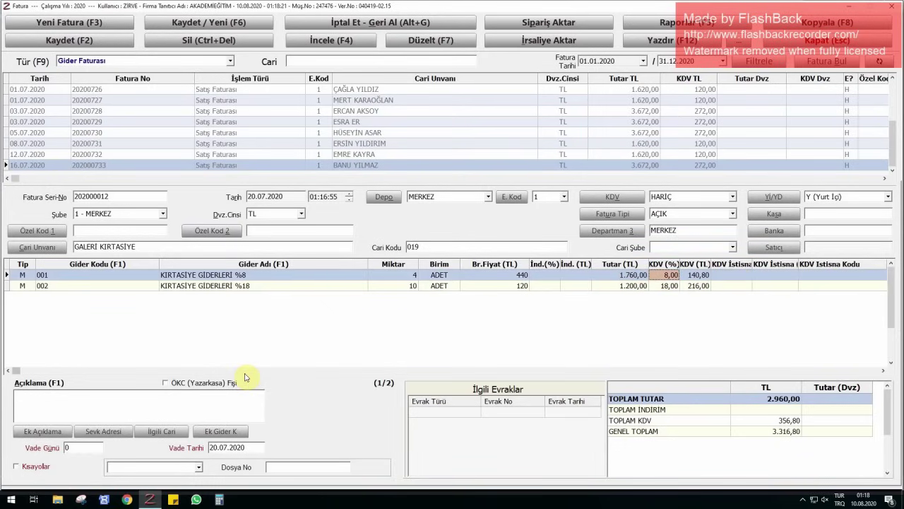
key(Left)
key(Left)
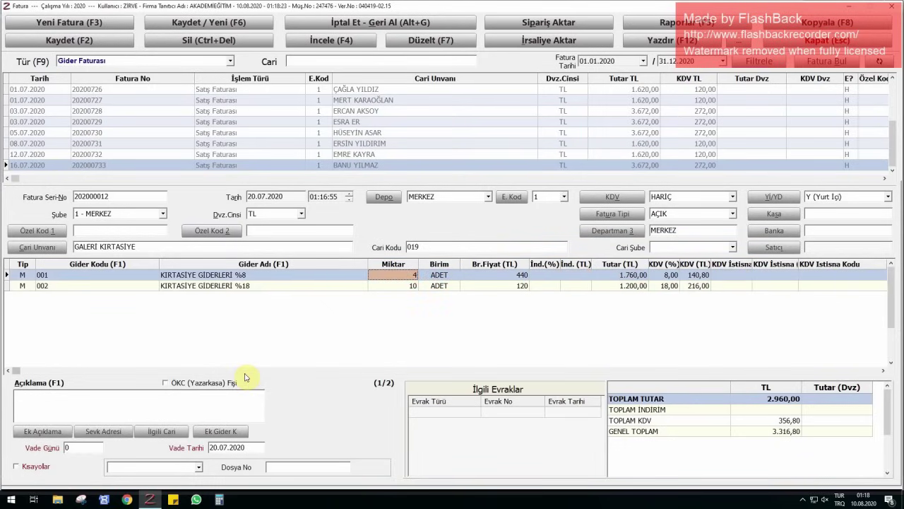
key(F1)
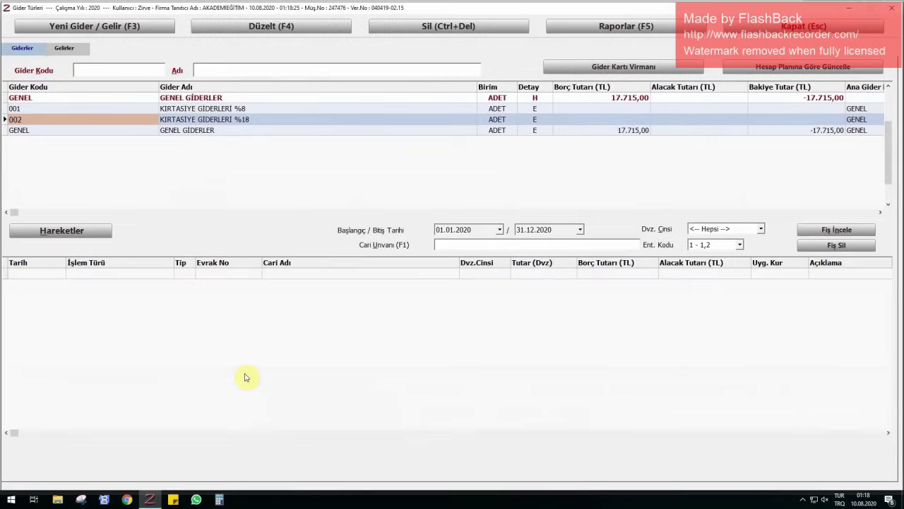
- Edit card 001 KIRTASİYE GİDERLERİ %8 to 8% VAT, save it, and close the list
click(243, 109)
click(244, 28)
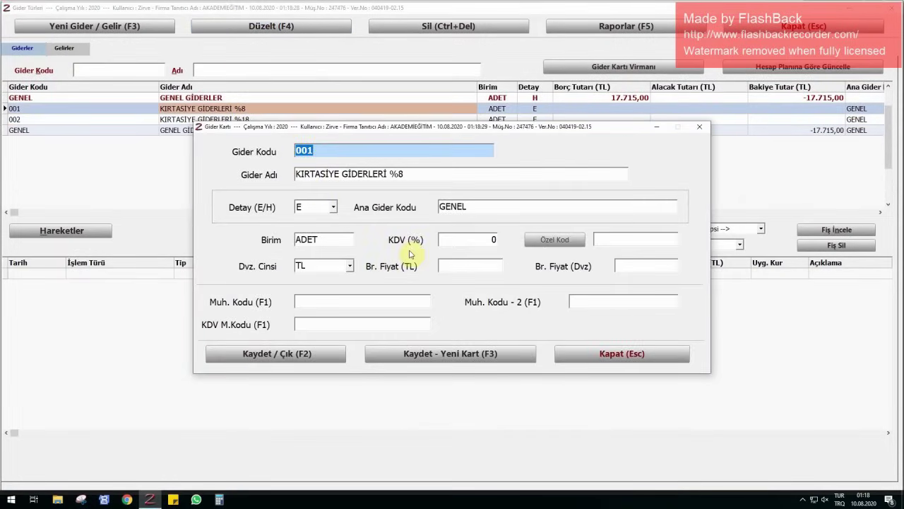
click(488, 240)
text(8)
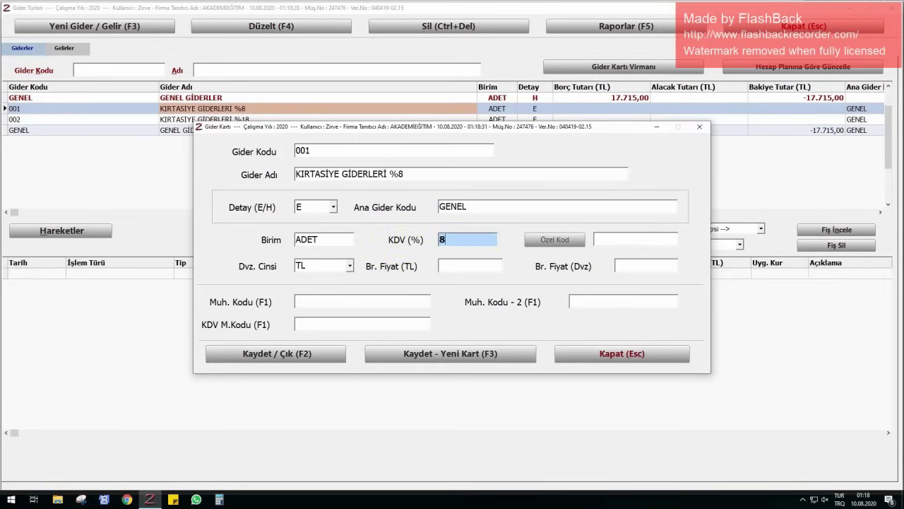
key(F2)
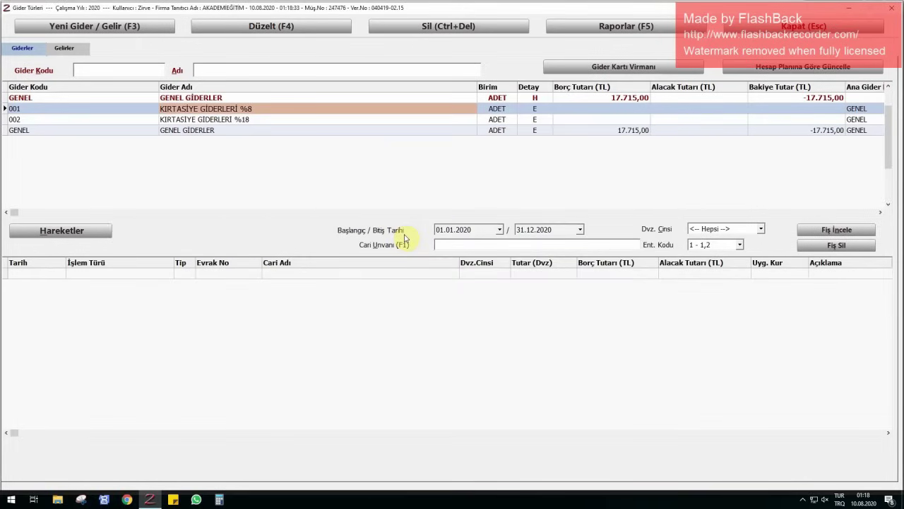
key(Escape)
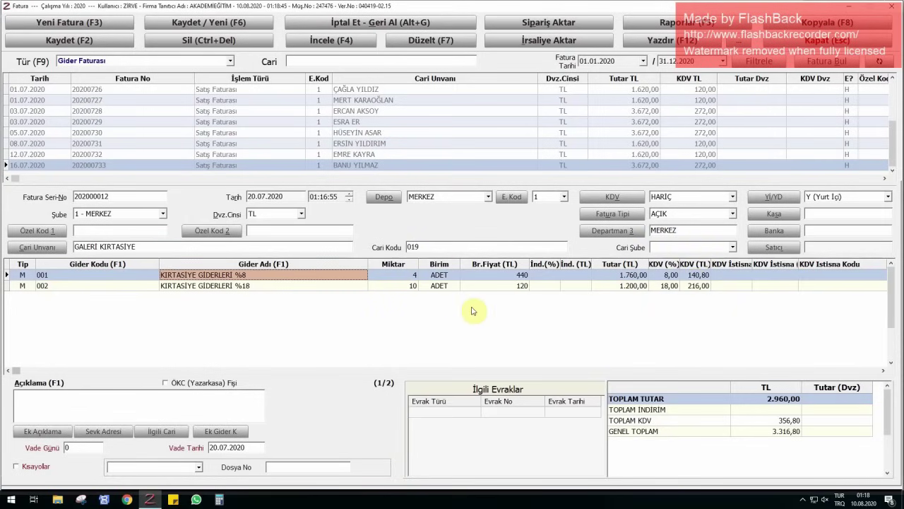
- Set unit prices 110 on line 001 and 12 on line 002, then save the 616,80 invoice
click(521, 285)
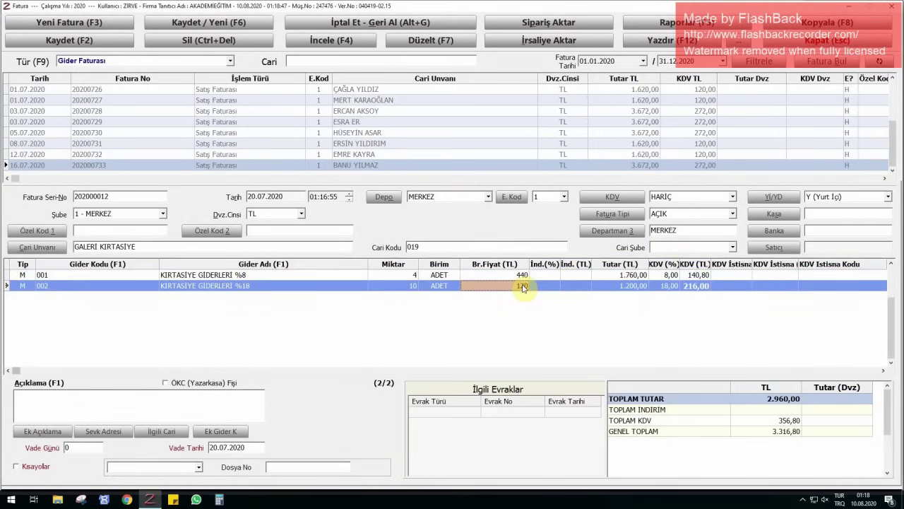
click(474, 275)
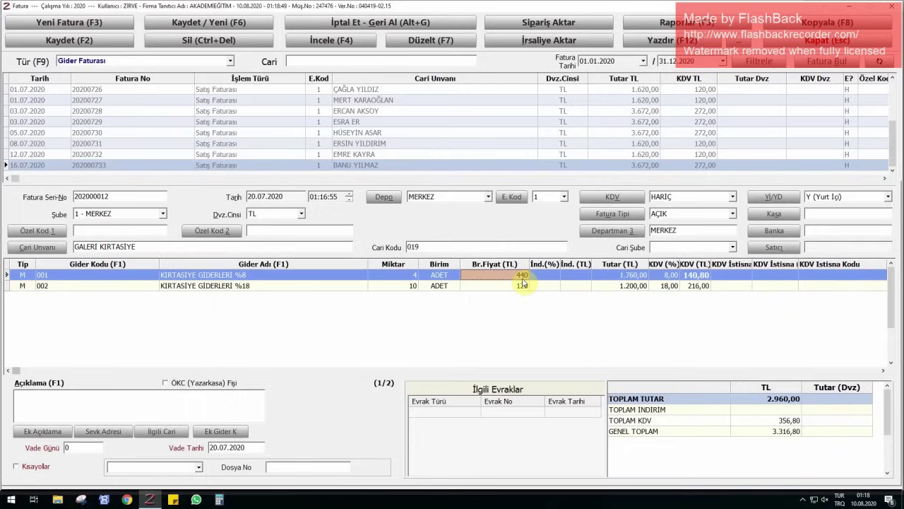
text(110)
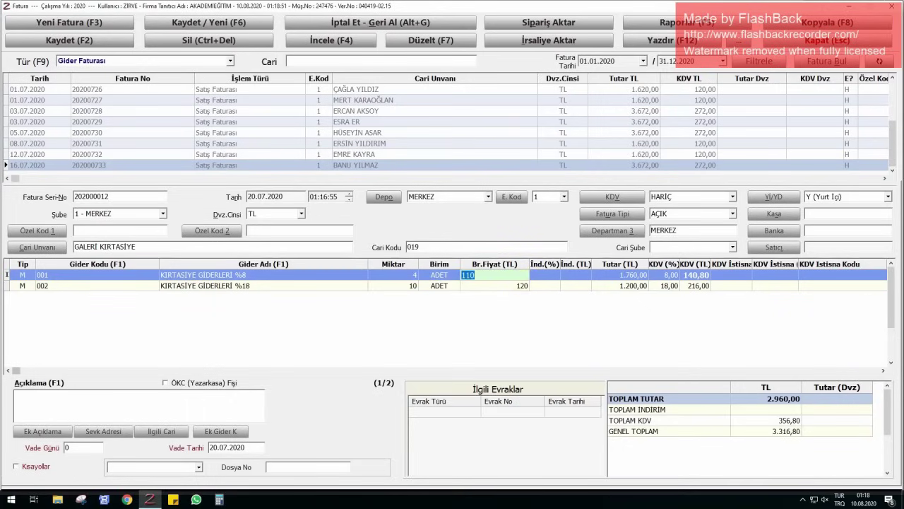
key(Return)
text(12)
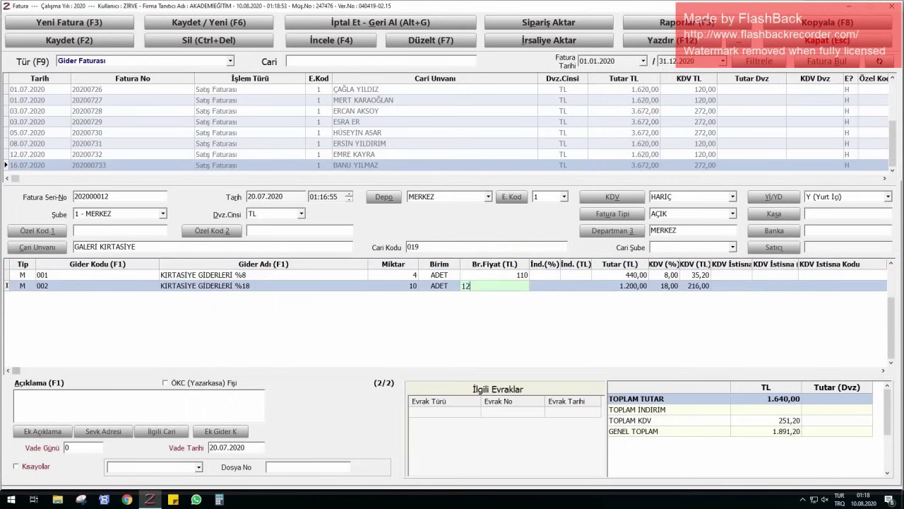
key(Return)
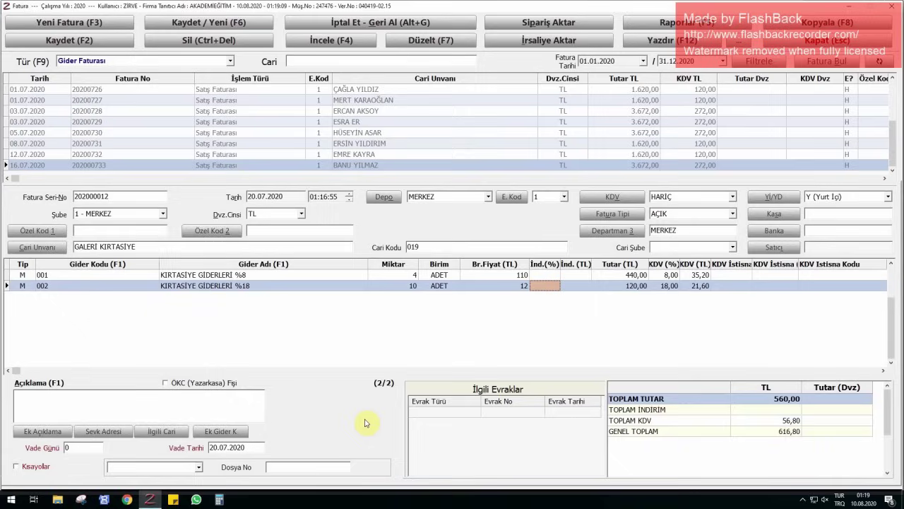
key(F2)
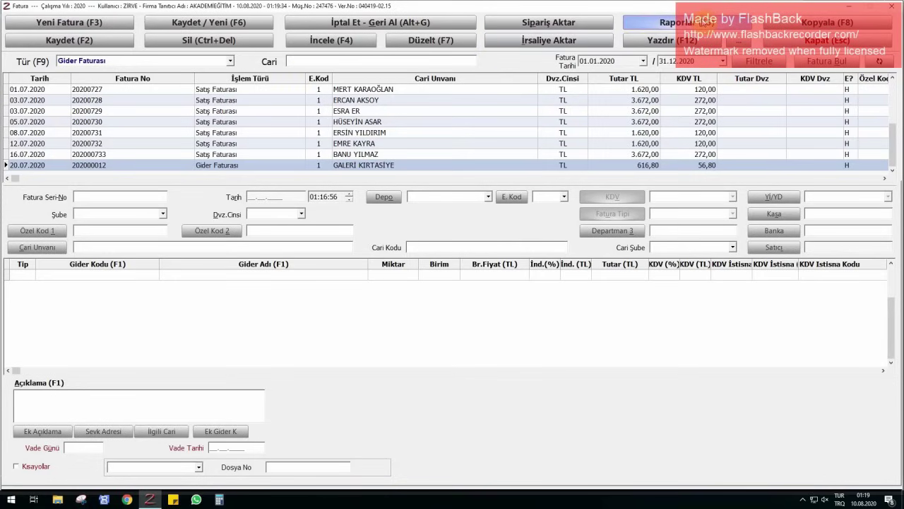
click(704, 22)
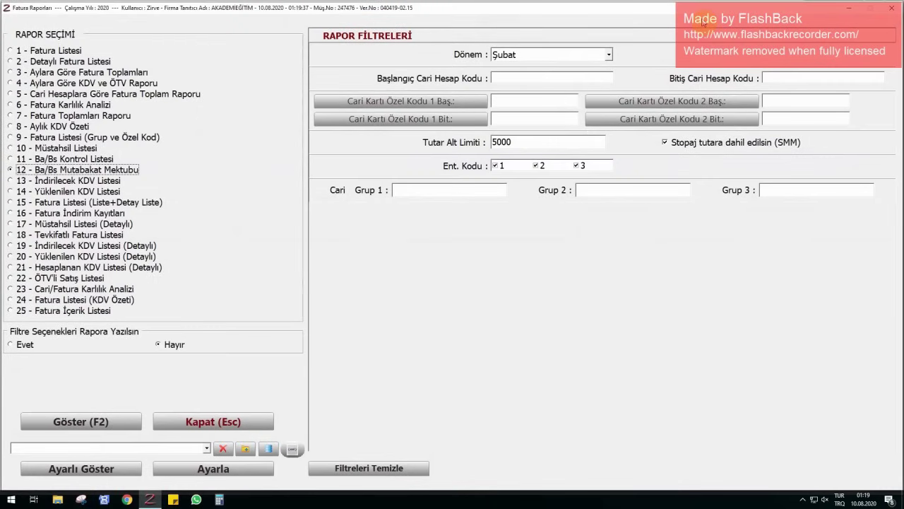
key(Escape)
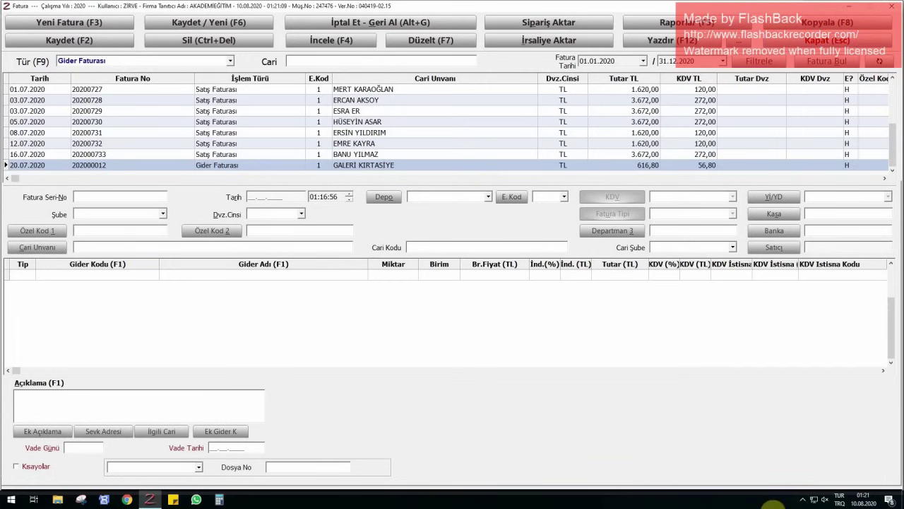
click(805, 500)
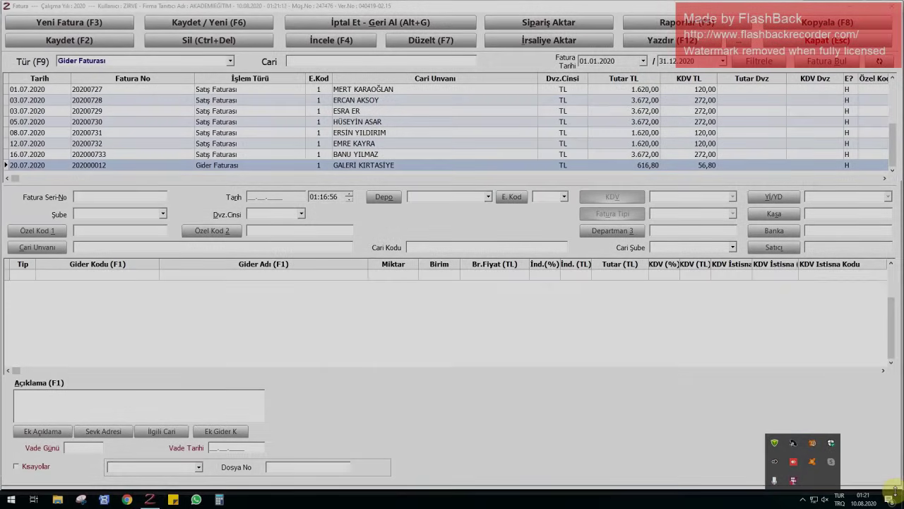
right_click(896, 490)
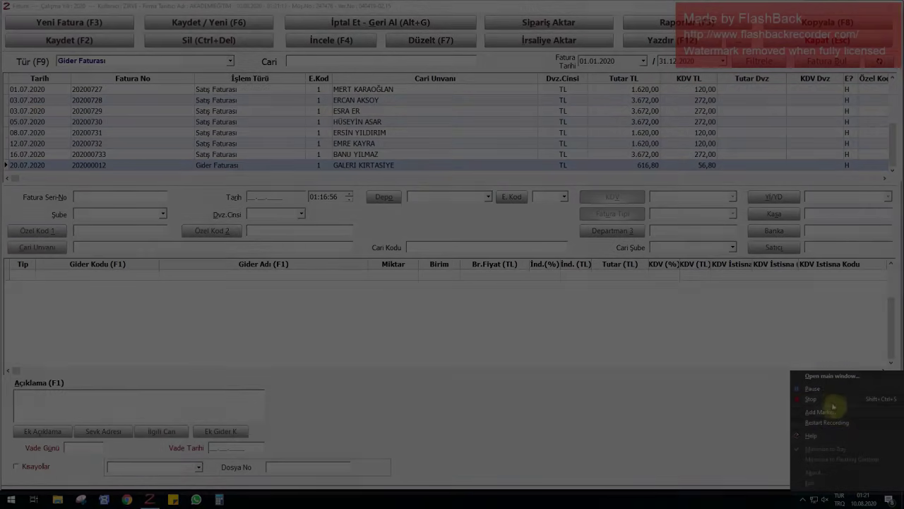